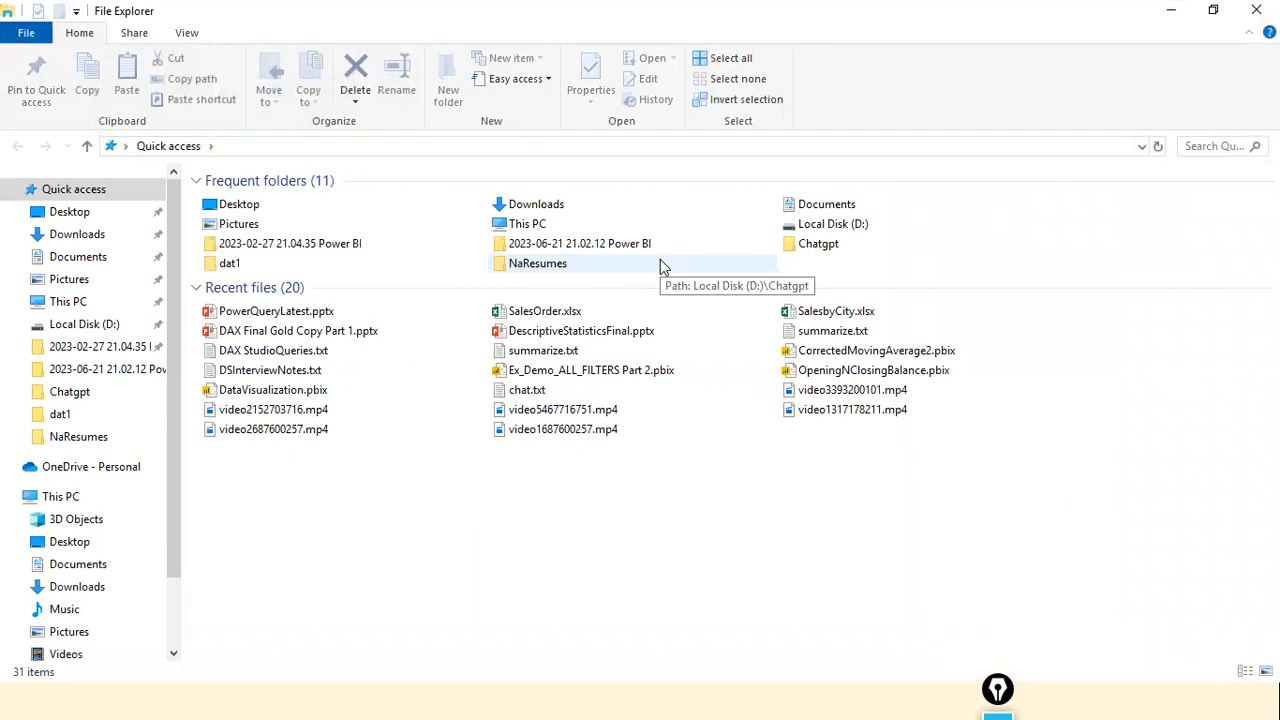
# Open the NCDailysales folder on Local Disk (D:).
pyautogui.scroll(-1, 83, 636)
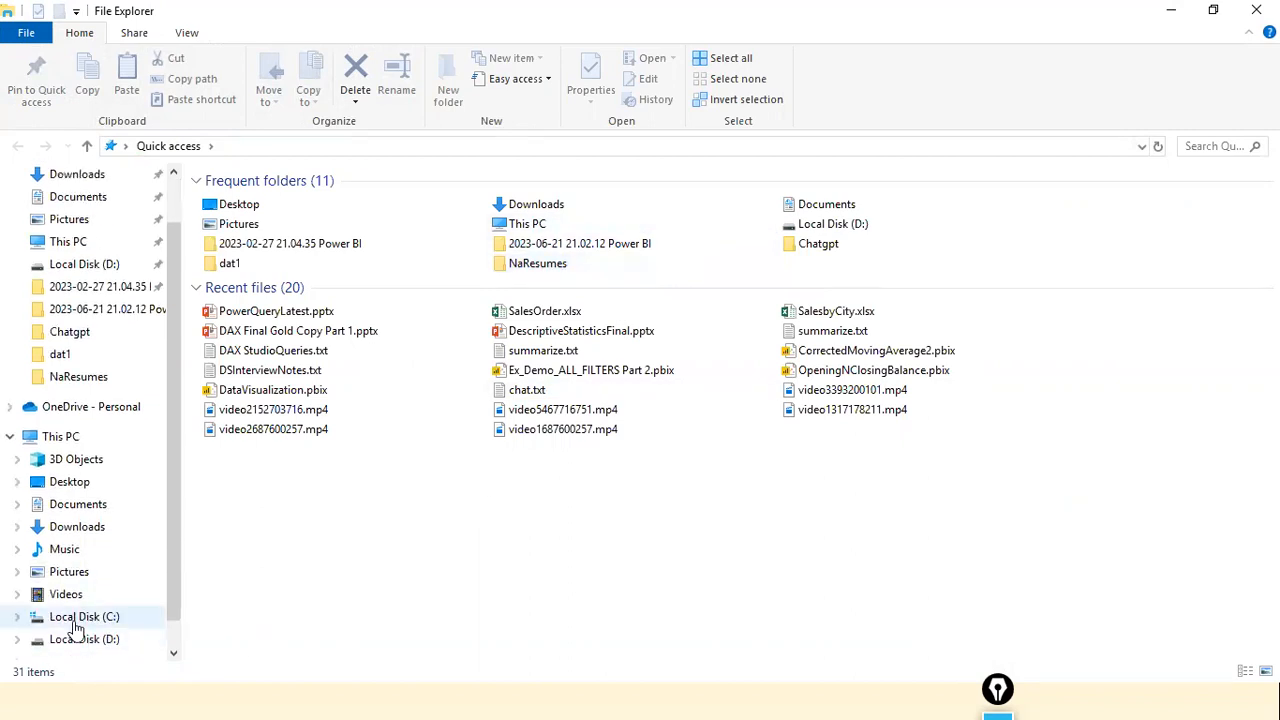
pyautogui.click(84, 638)
pyautogui.click(296, 477)
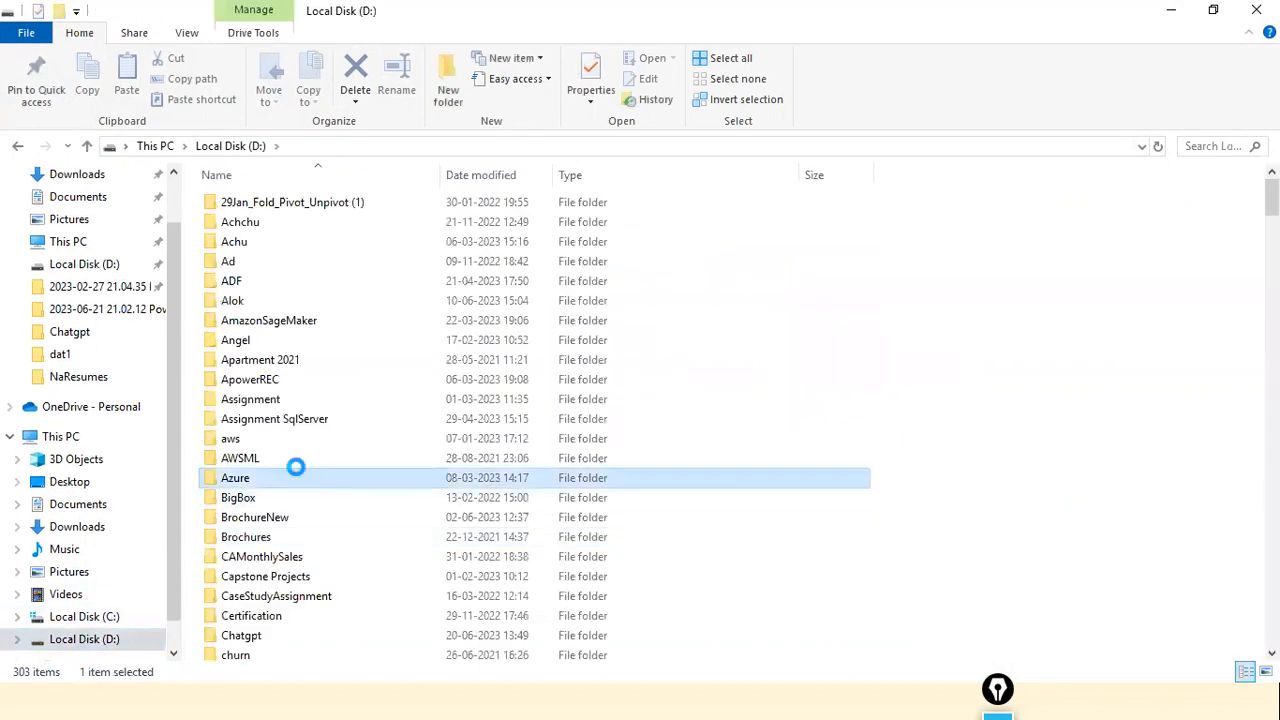
pyautogui.write('ncds')
pyautogui.press('Up')
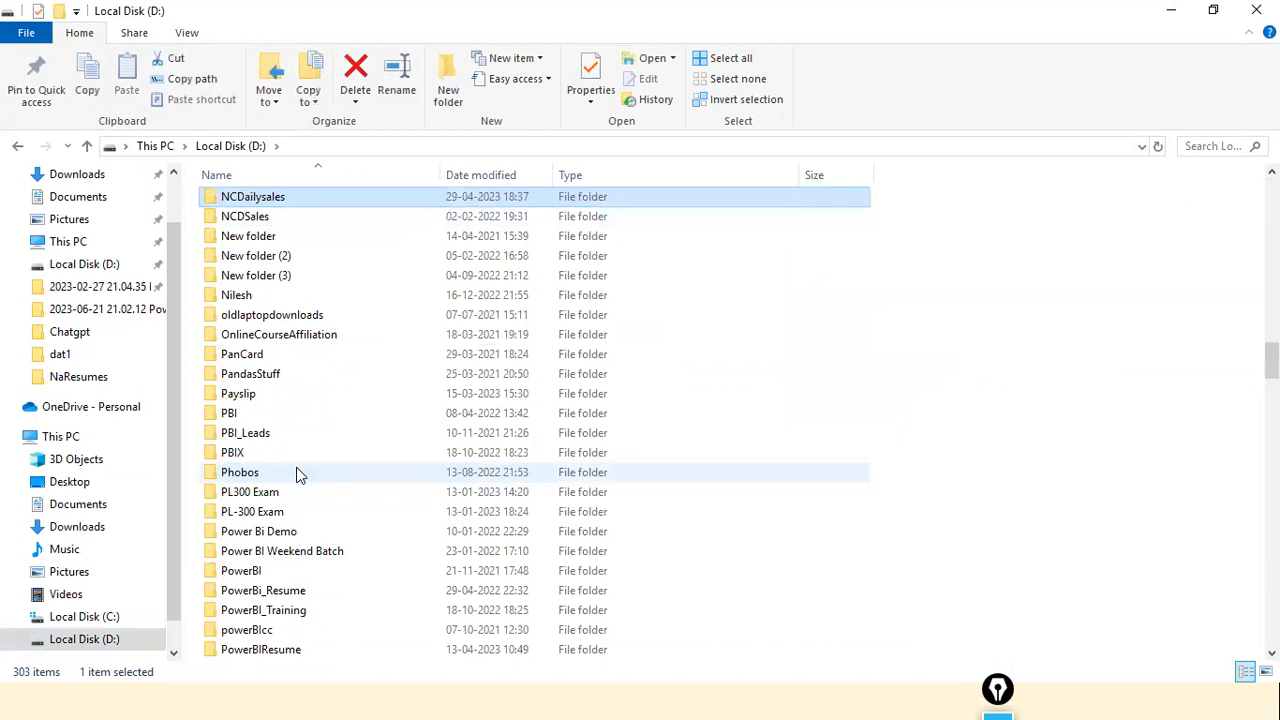
pyautogui.press('Return')
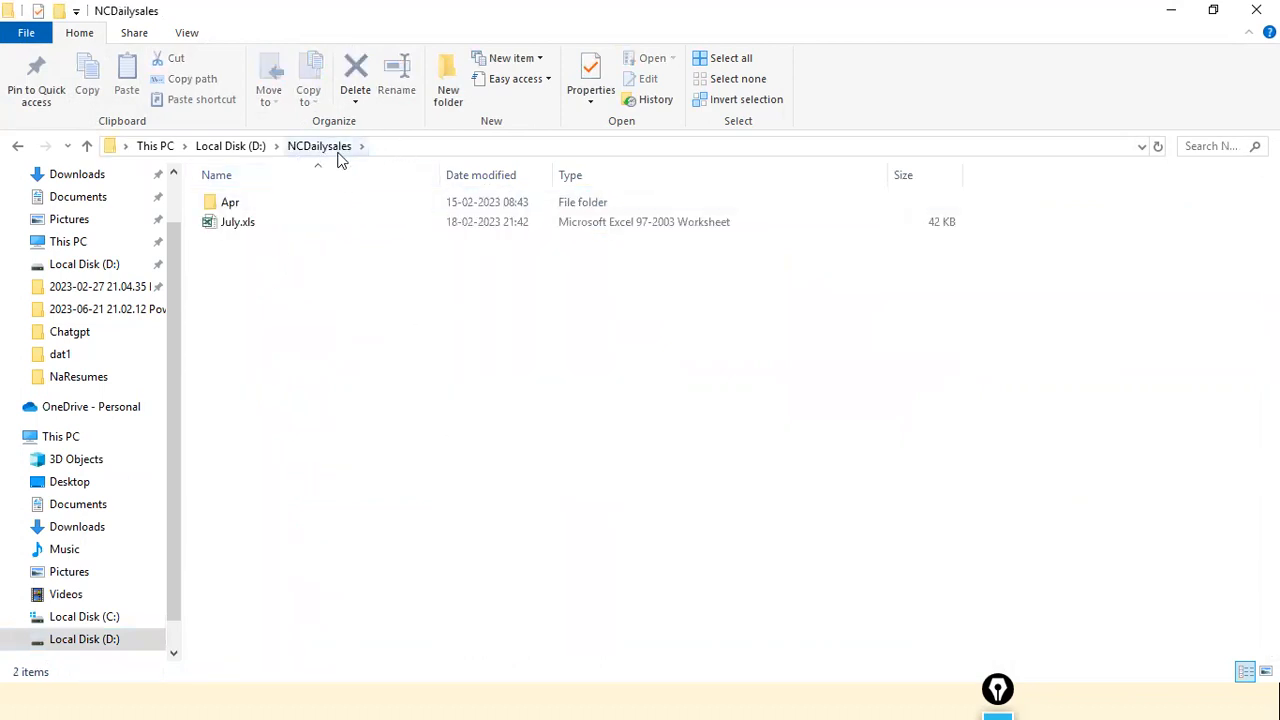
# Examine the NCDailysales folder's path and contents, including the July.xls file and the Apr subfolder.
pyautogui.click(397, 146)
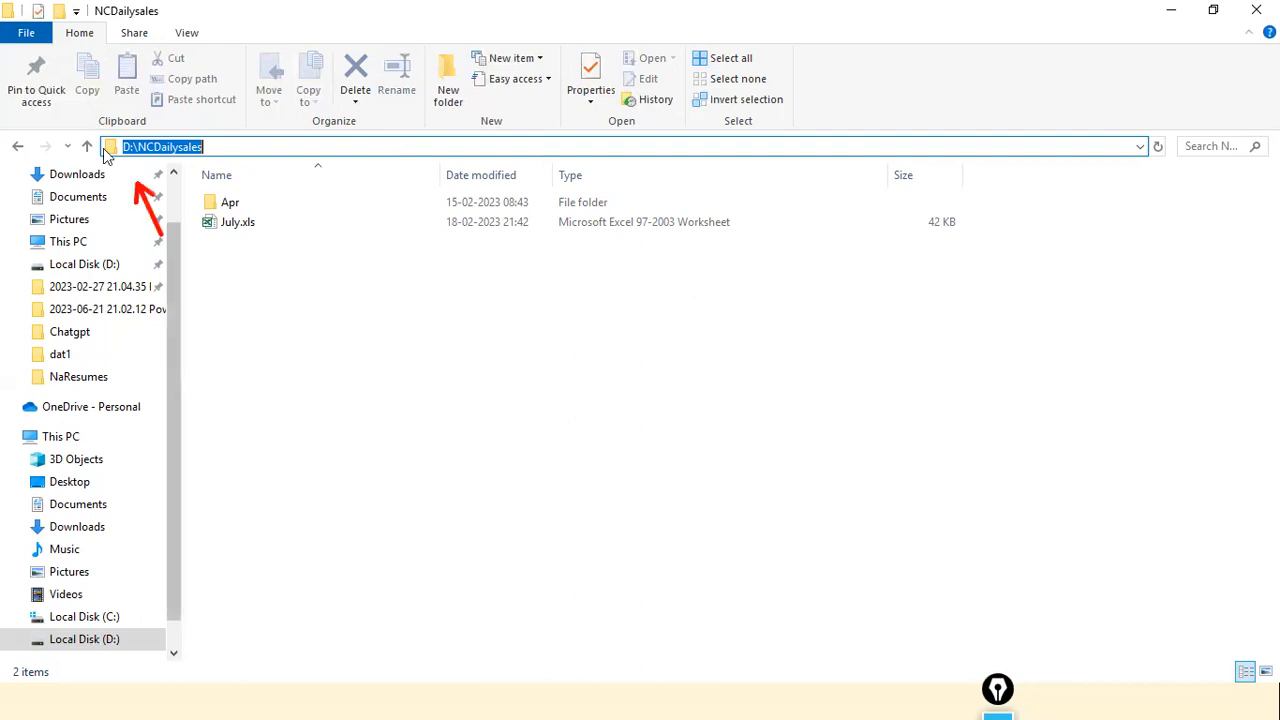
pyautogui.press('Escape')
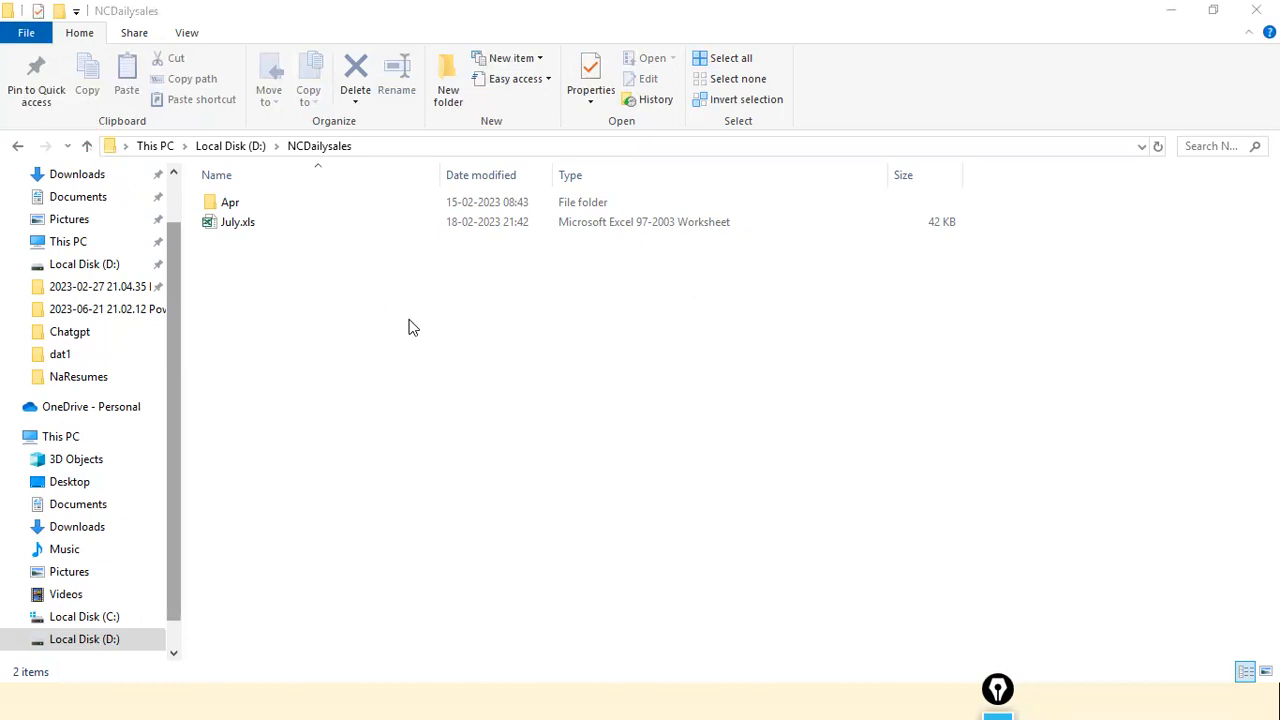
pyautogui.moveTo(323, 391)
pyautogui.mouseDown()
pyautogui.moveTo(322, 166)
pyautogui.moveTo(343, 172)
pyautogui.mouseUp()
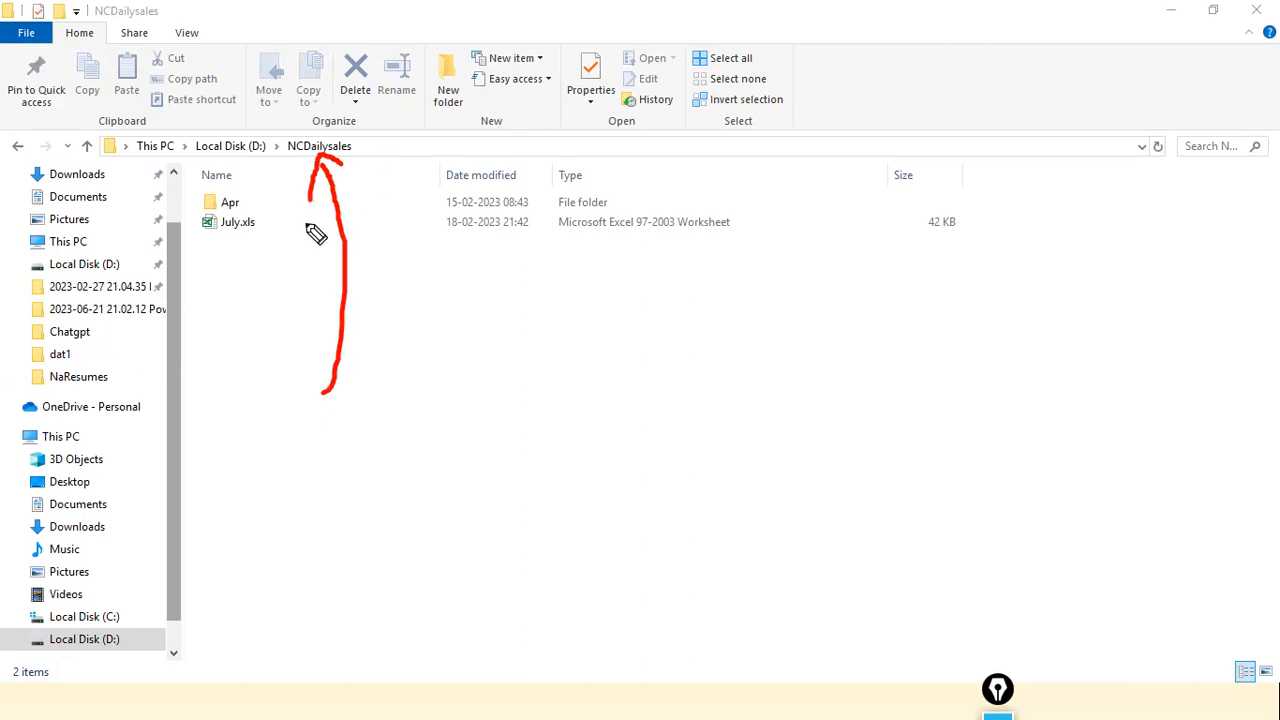
pyautogui.moveTo(308, 224); pyautogui.dragTo(259, 225)
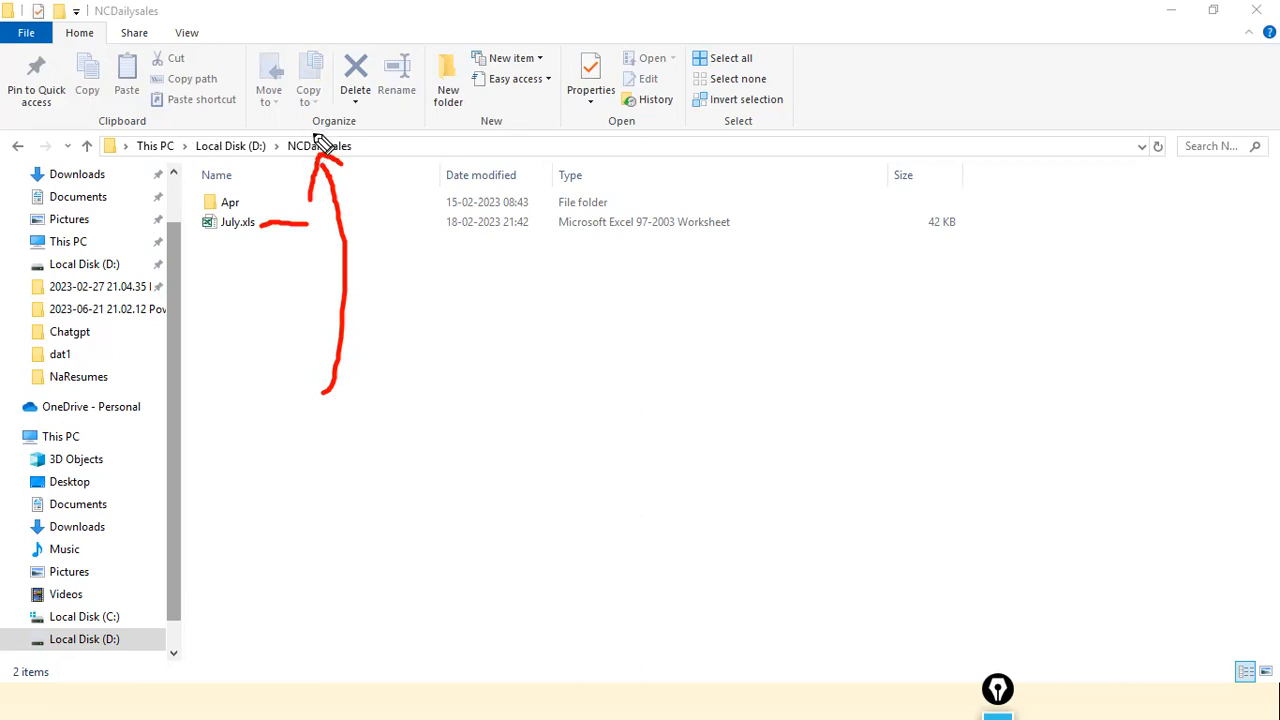
pyautogui.moveTo(240, 206)
pyautogui.mouseDown()
pyautogui.moveTo(287, 188)
pyautogui.moveTo(308, 153)
pyautogui.mouseUp()
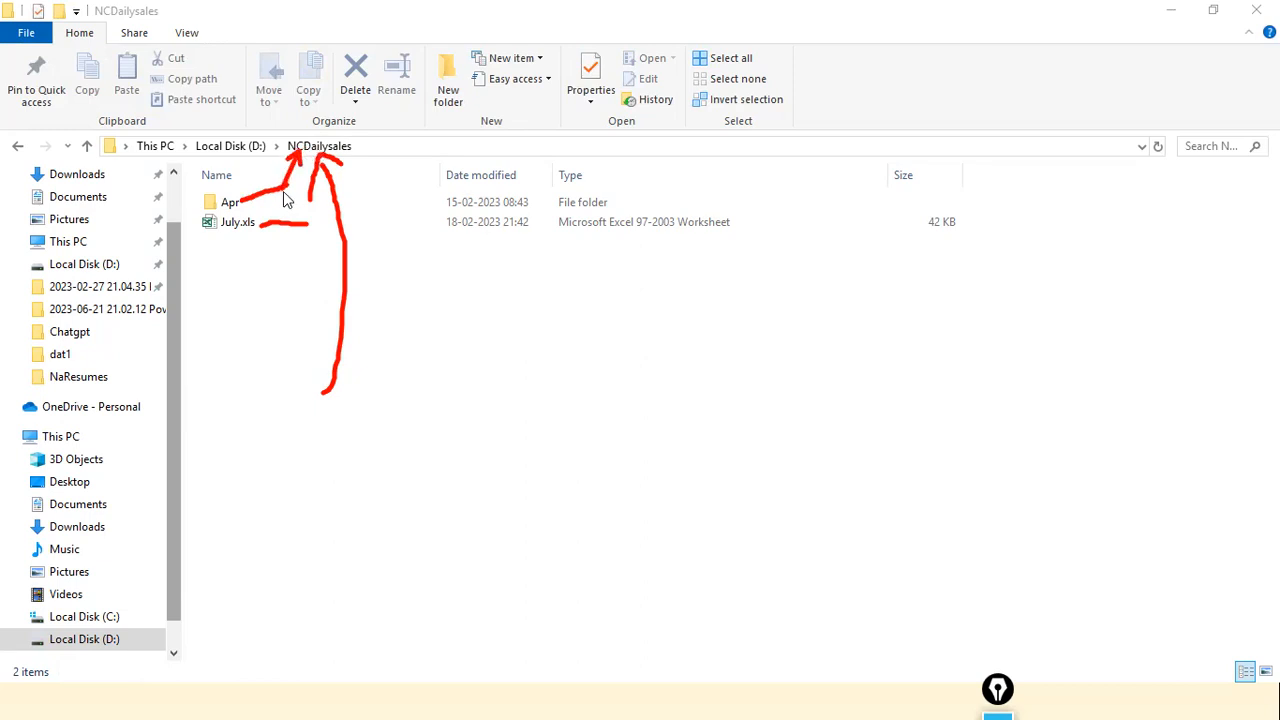
pyautogui.doubleClick(232, 204)
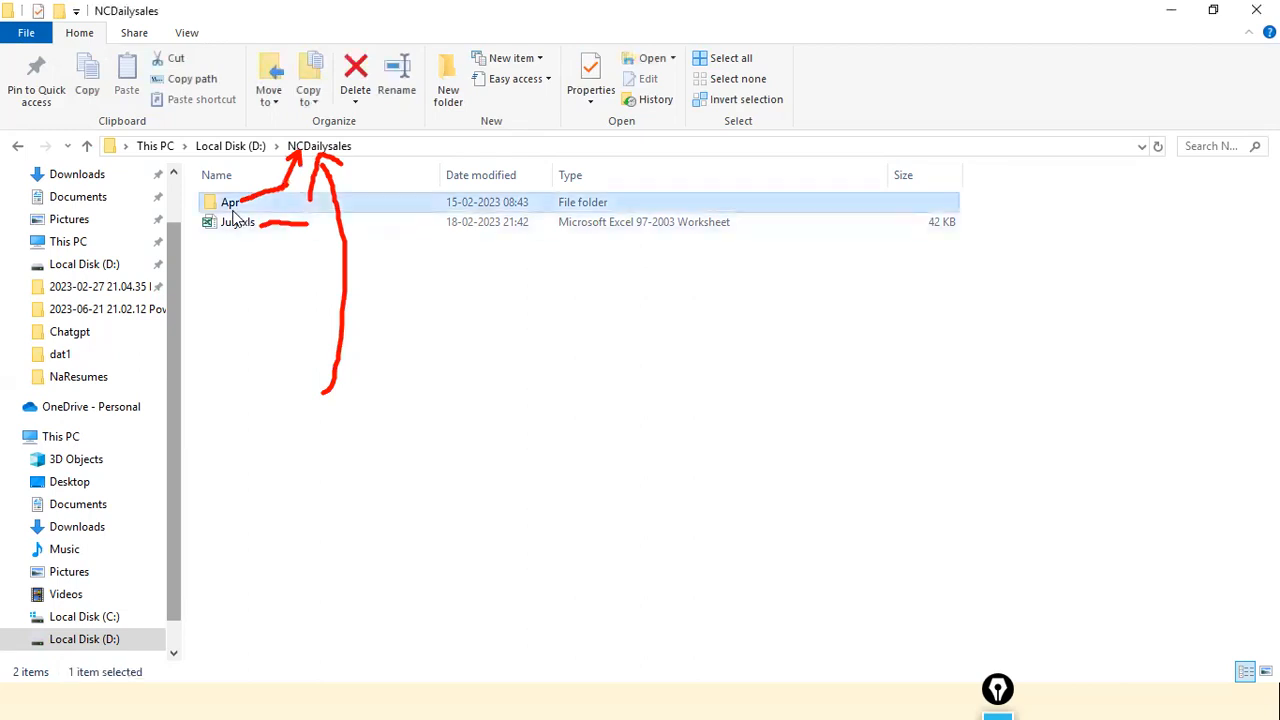
pyautogui.click(318, 147)
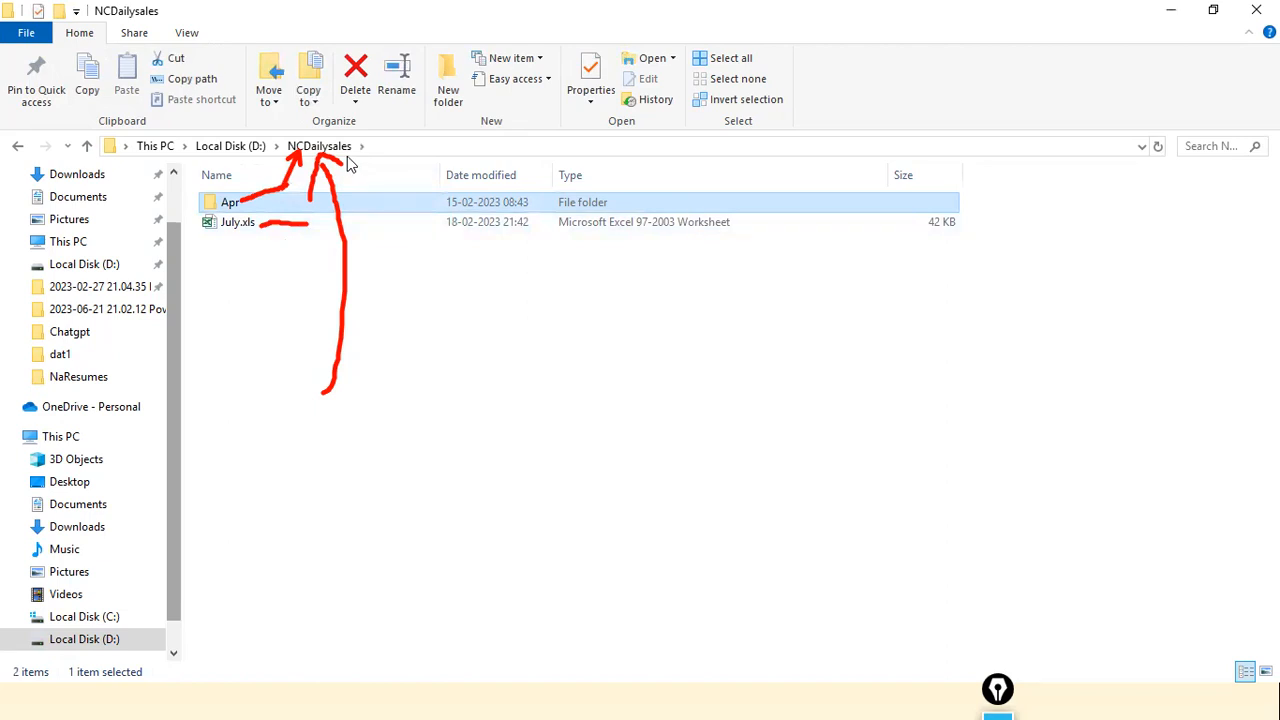
pyautogui.moveTo(340, 162); pyautogui.dragTo(278, 228)
pyautogui.moveTo(290, 152); pyautogui.dragTo(222, 208)
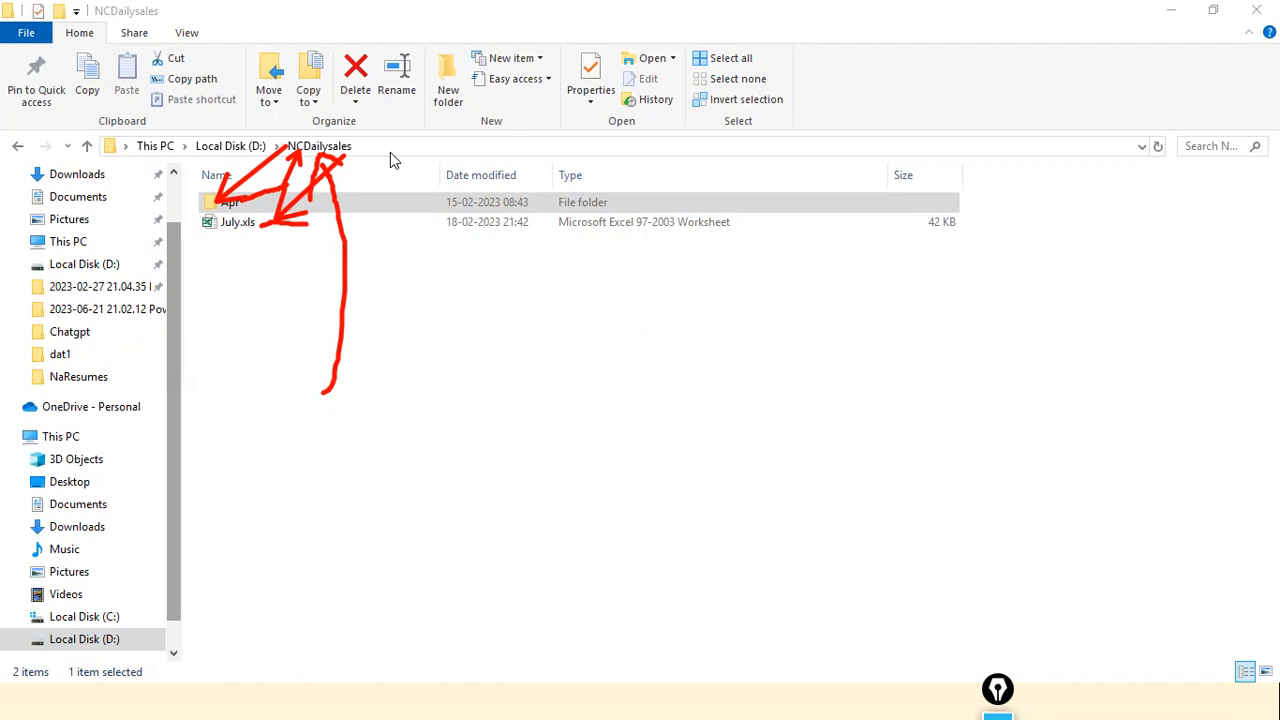
pyautogui.press('Escape')
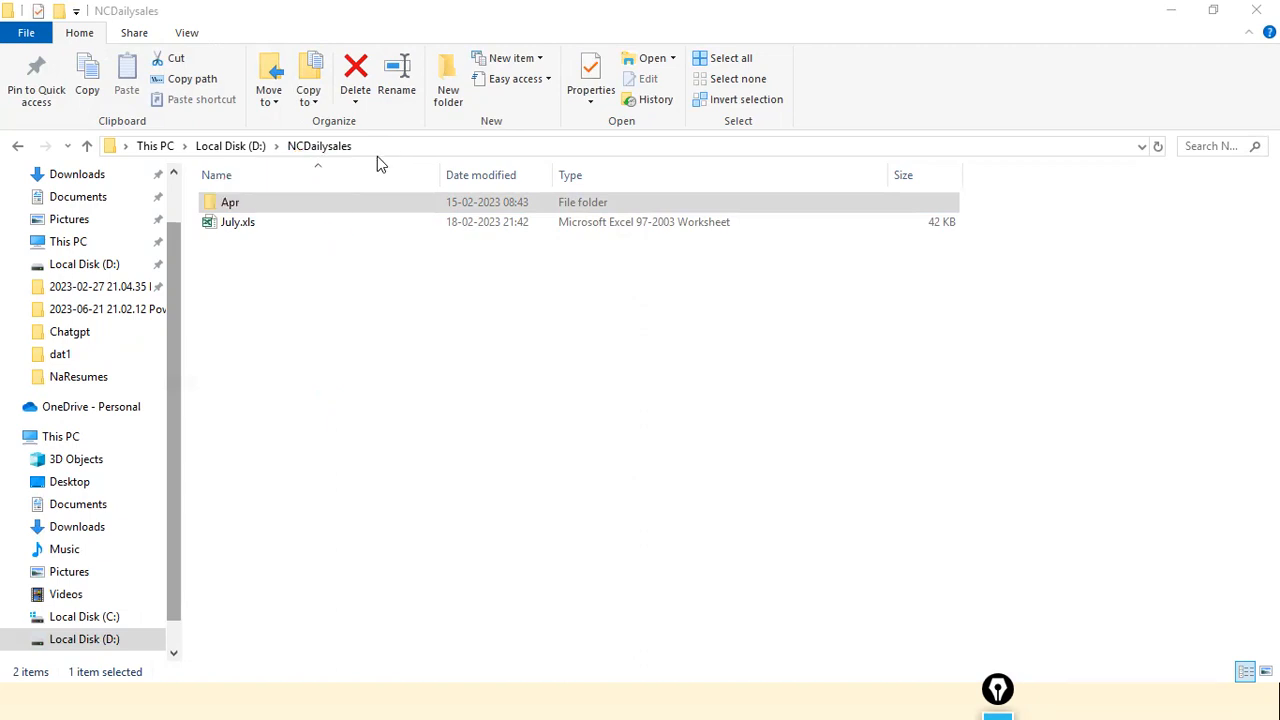
# Copy the full path of the NCDailysales folder.
pyautogui.click(368, 148)
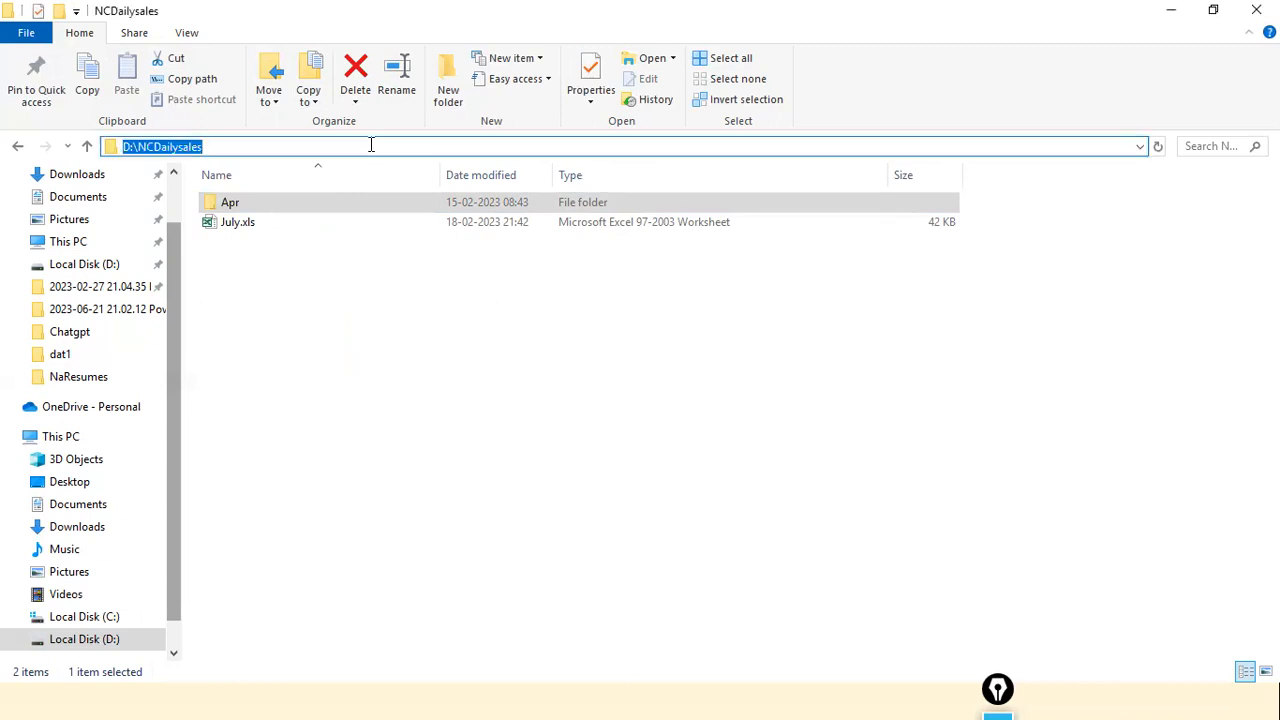
pyautogui.rightClick(351, 145)
pyautogui.click(409, 200)
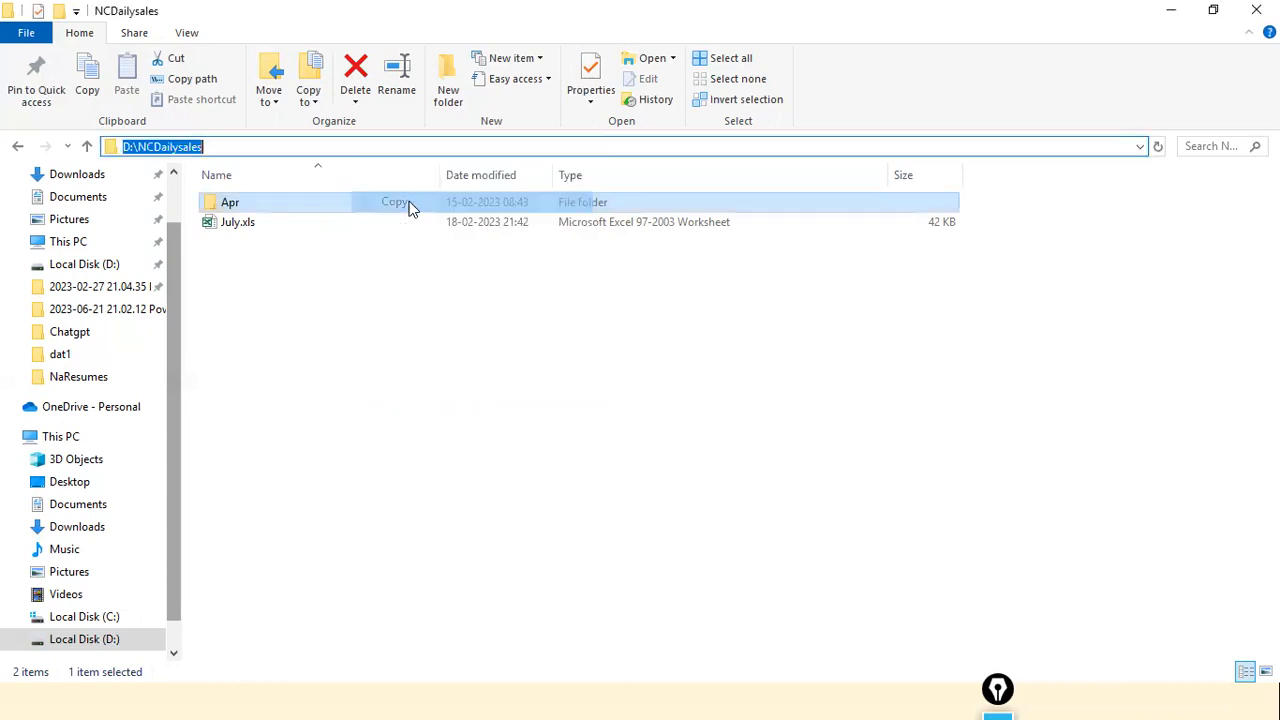
# Switch to Power BI Desktop, start a Folder data import and enter D:\NCDailysales as the folder path.
pyautogui.hotkey('alt', 'Tab')
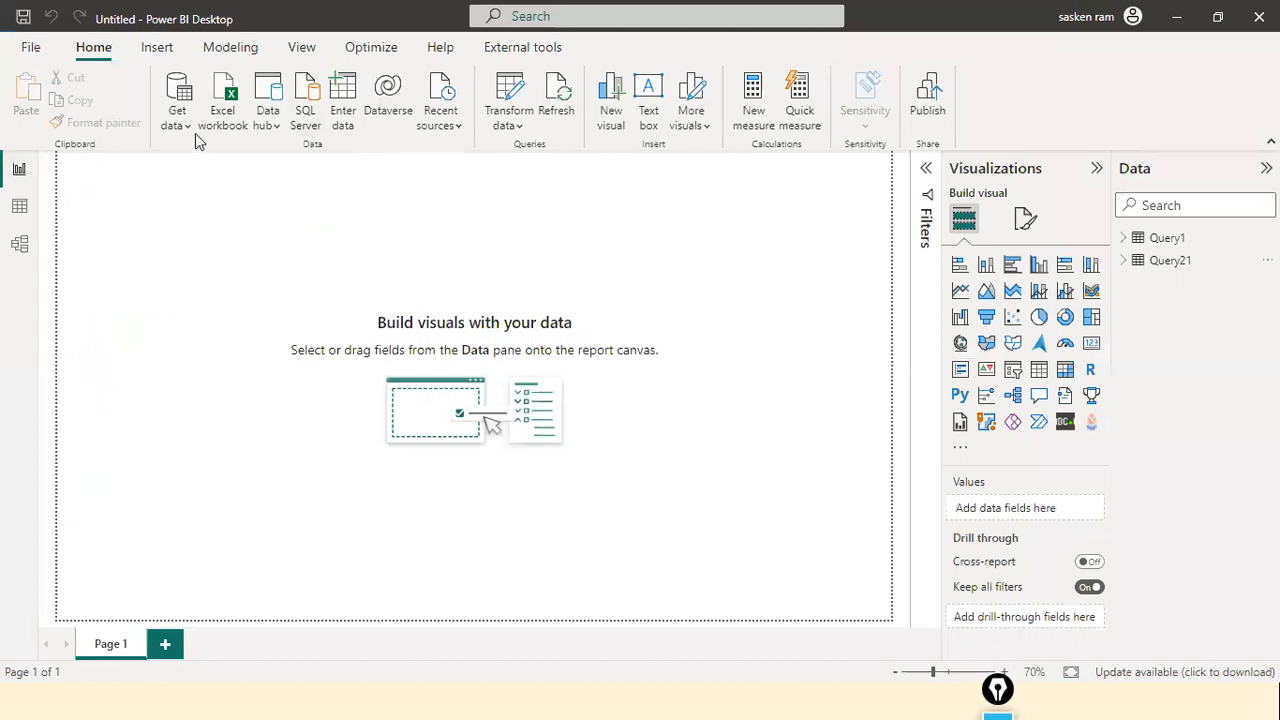
pyautogui.click(171, 126)
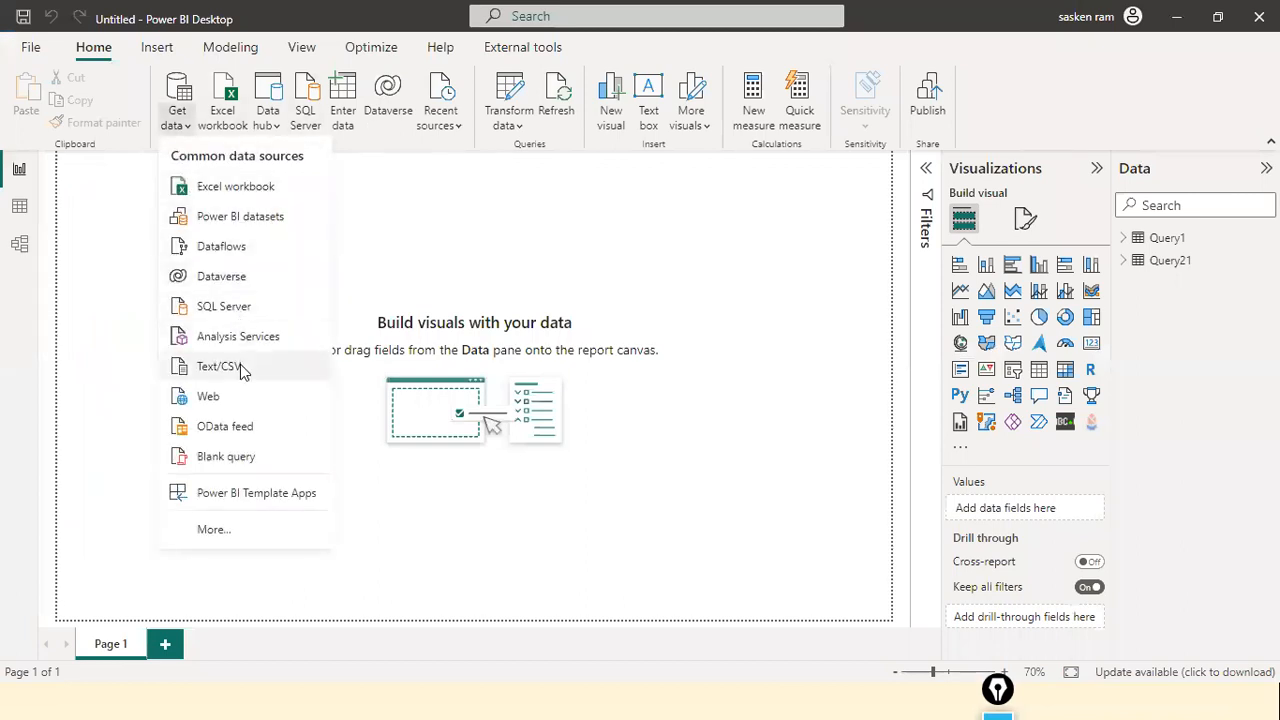
pyautogui.click(222, 536)
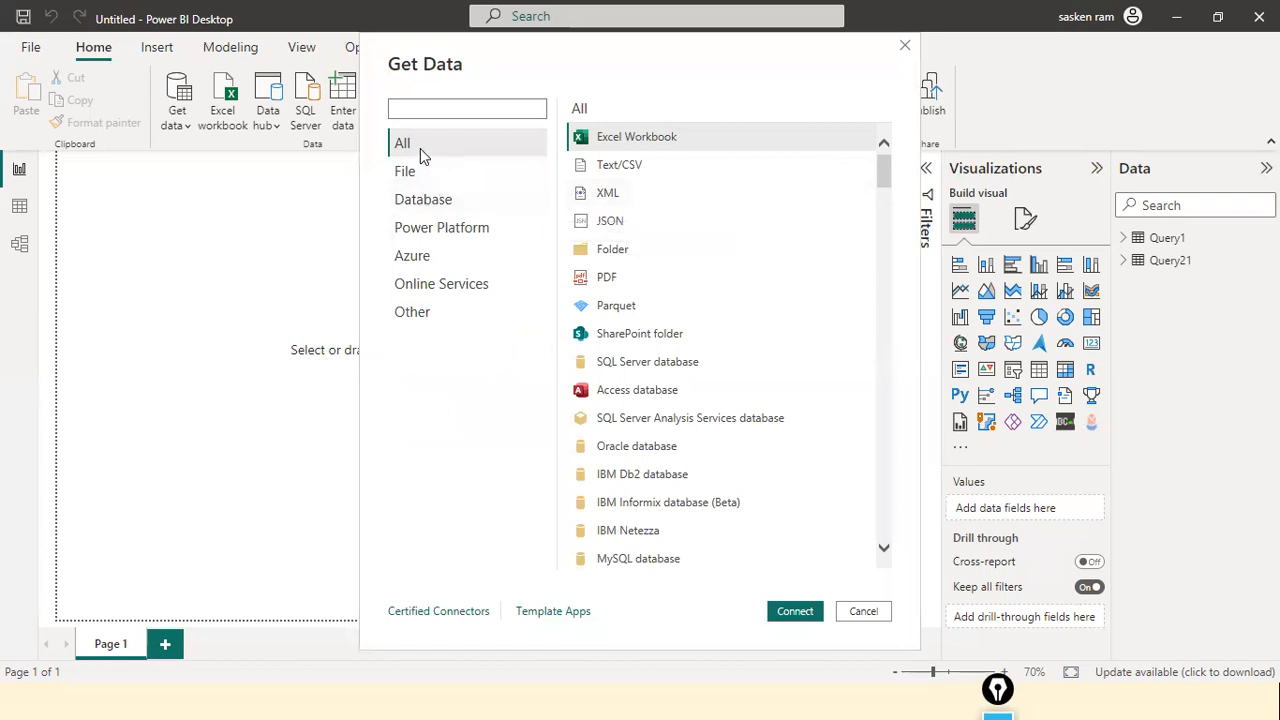
pyautogui.click(616, 252)
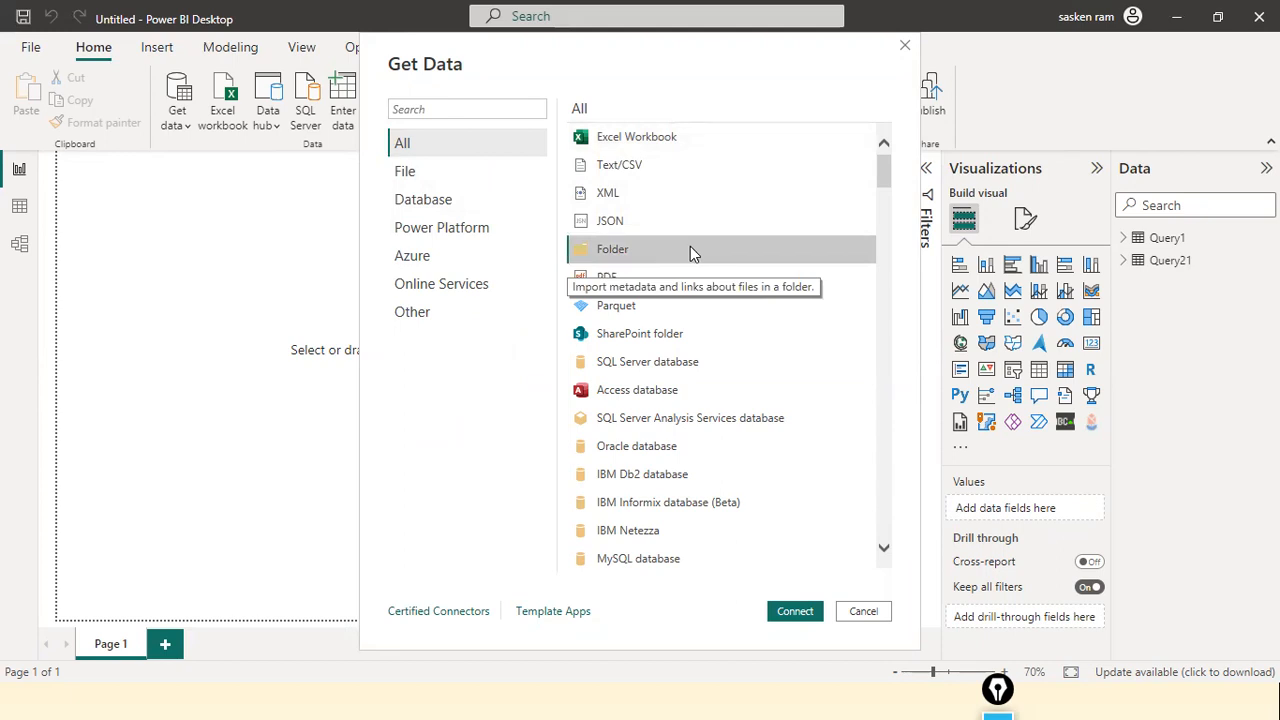
pyautogui.moveTo(817, 211); pyautogui.dragTo(639, 255)
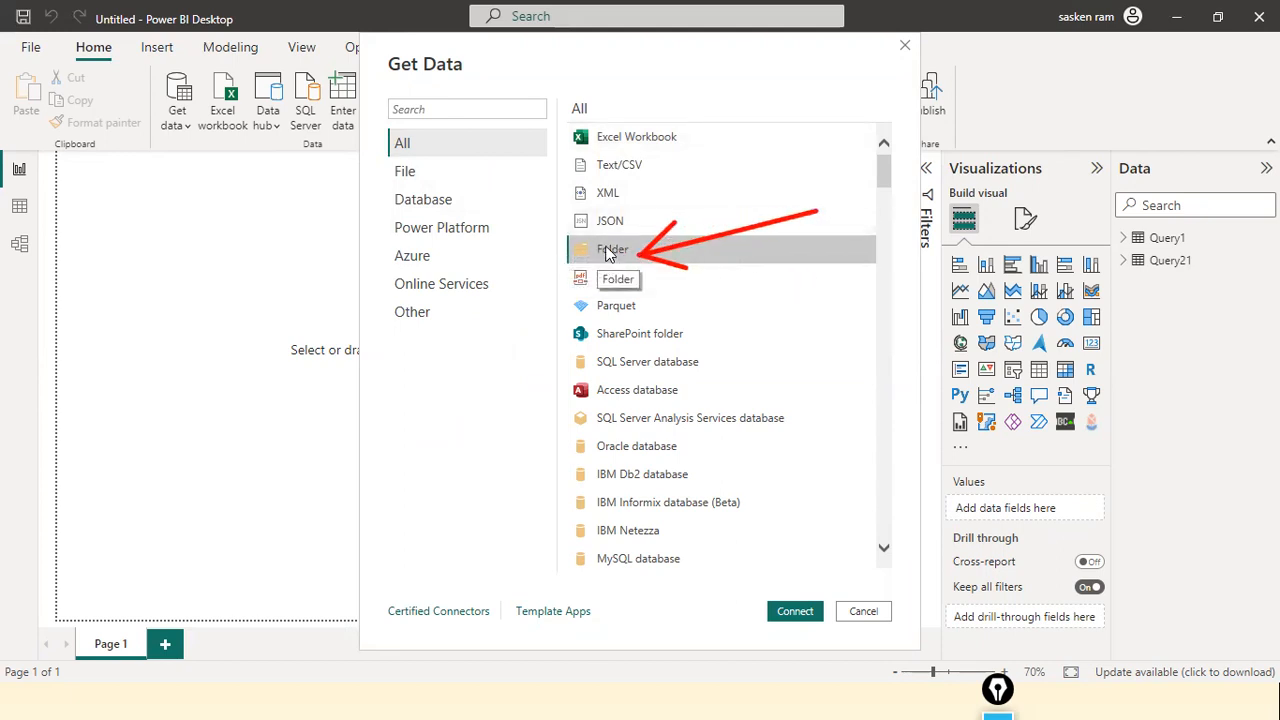
pyautogui.doubleClick(607, 254)
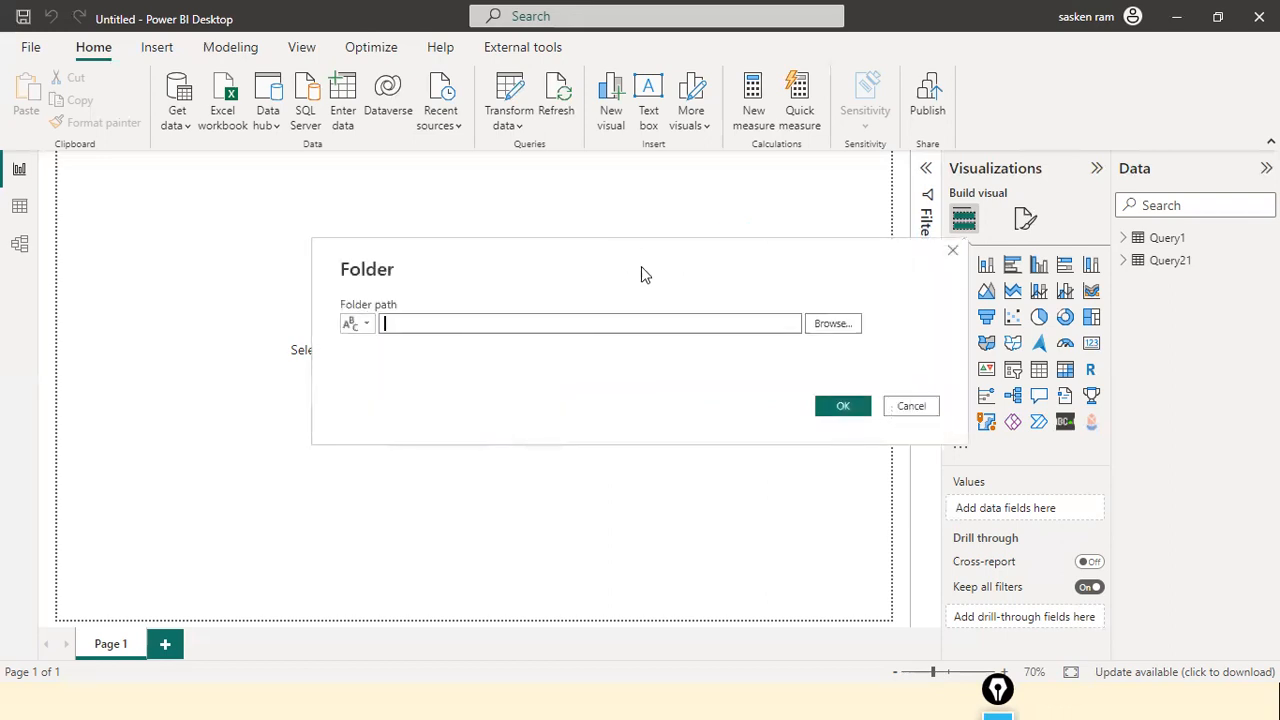
pyautogui.hotkey('ctrl', 'v')
# Check July.xls and the contents of the Apr subfolder in File Explorer, returning to the Power BI folder import.
pyautogui.hotkey('alt', 'Tab')
pyautogui.hotkey('alt', 'Tab')
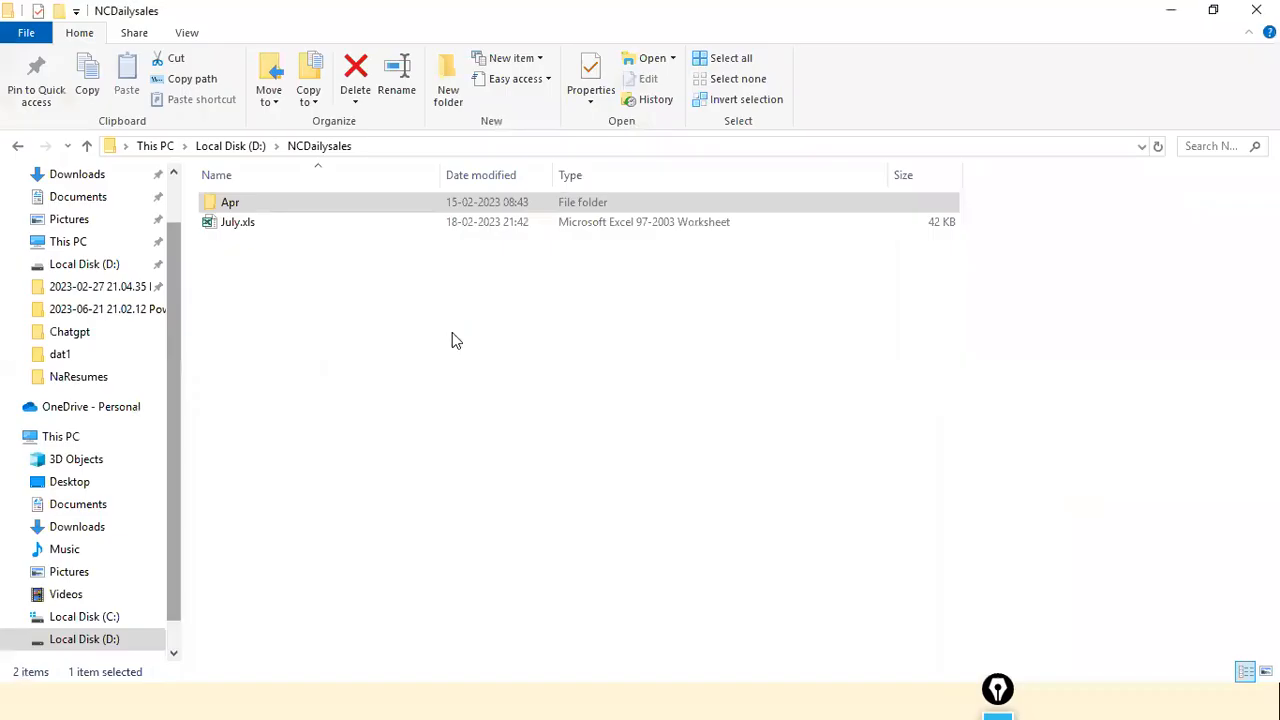
pyautogui.click(212, 228)
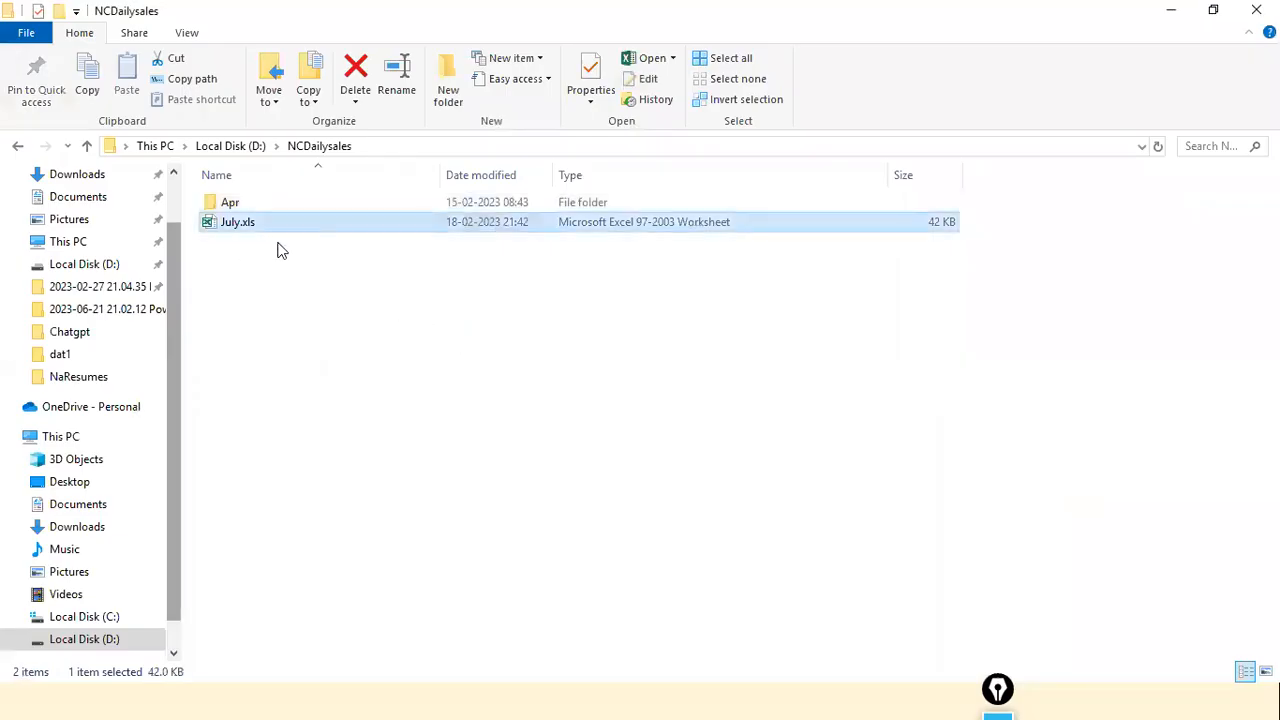
pyautogui.hotkey('alt', 'Tab')
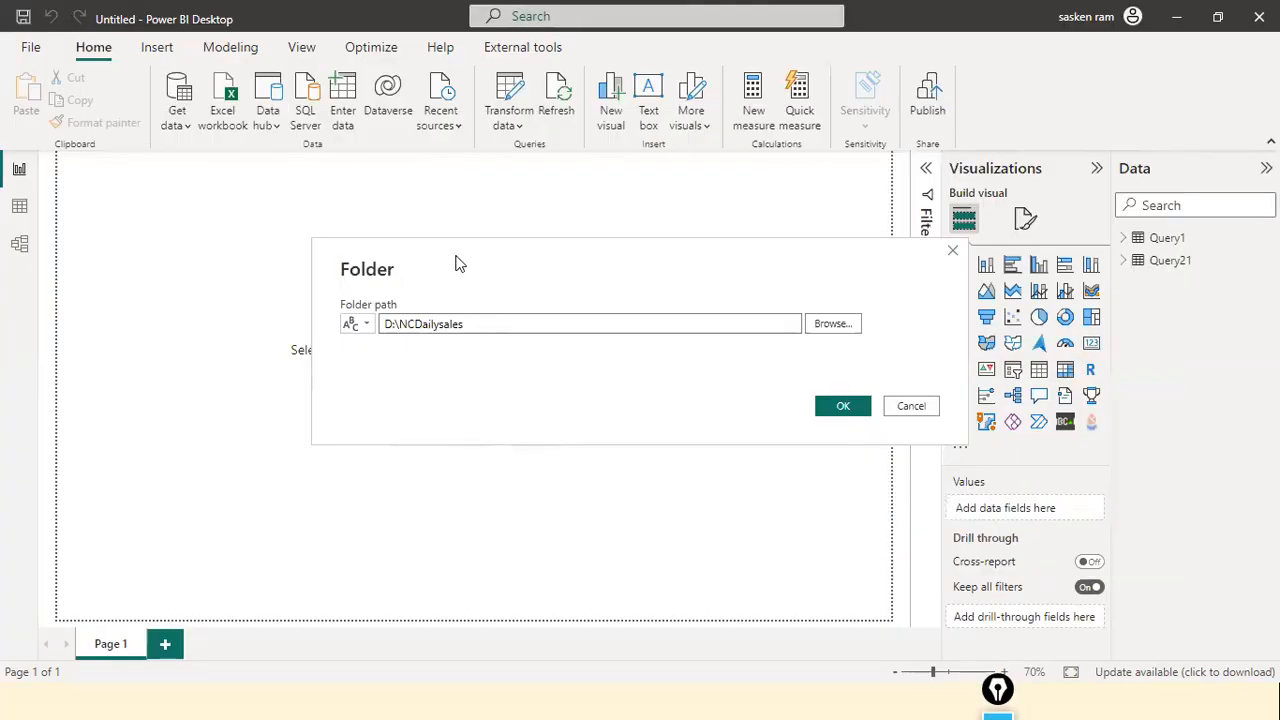
pyautogui.hotkey('alt', 'Tab')
pyautogui.doubleClick(242, 205)
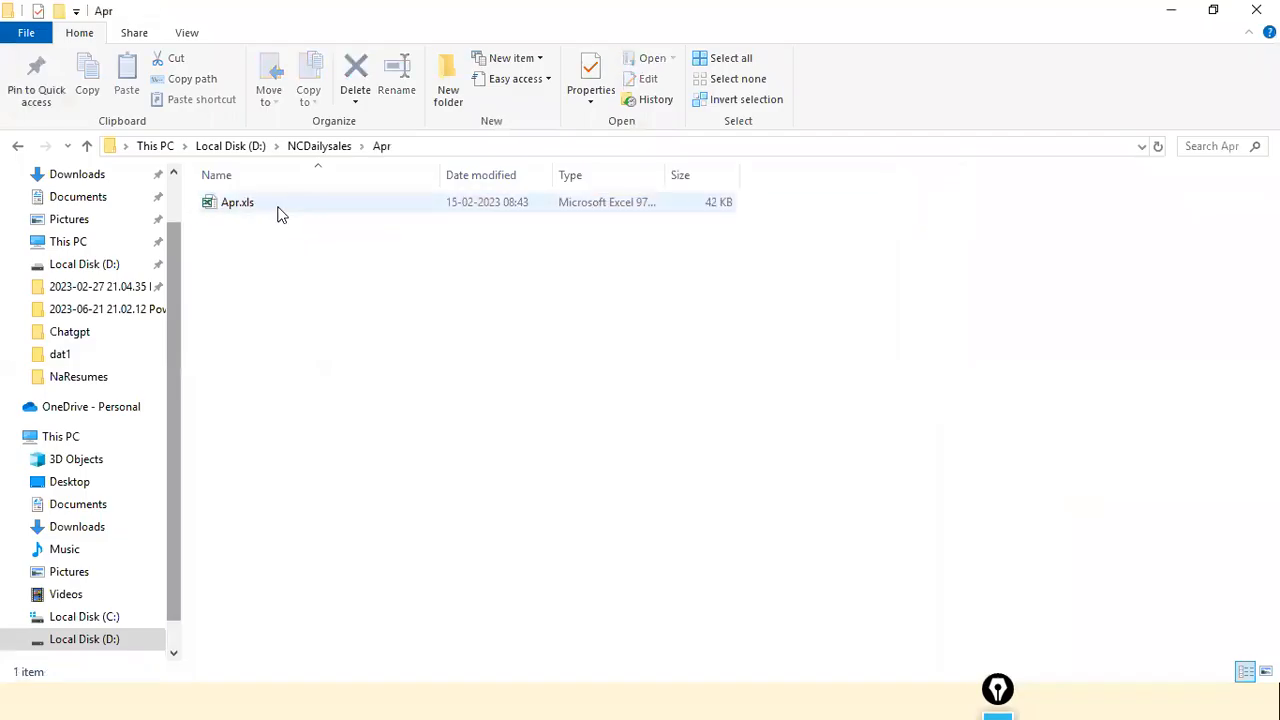
pyautogui.click(305, 147)
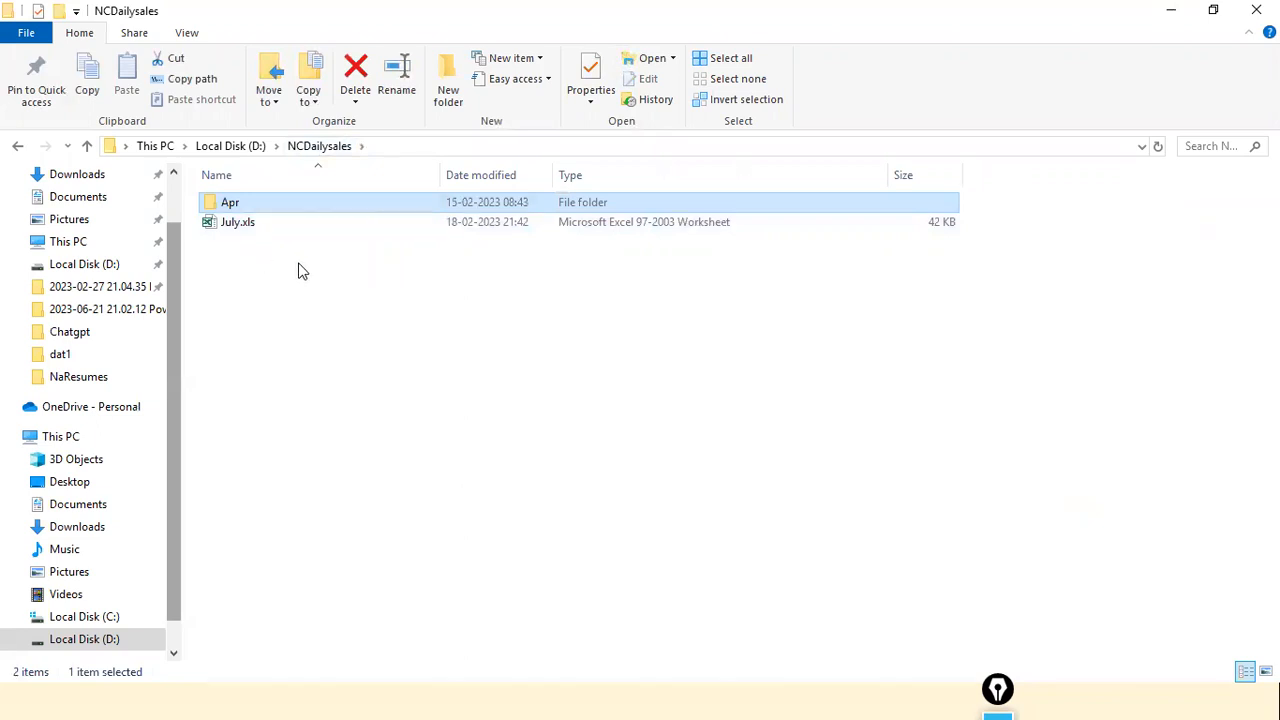
pyautogui.hotkey('alt', 'Tab')
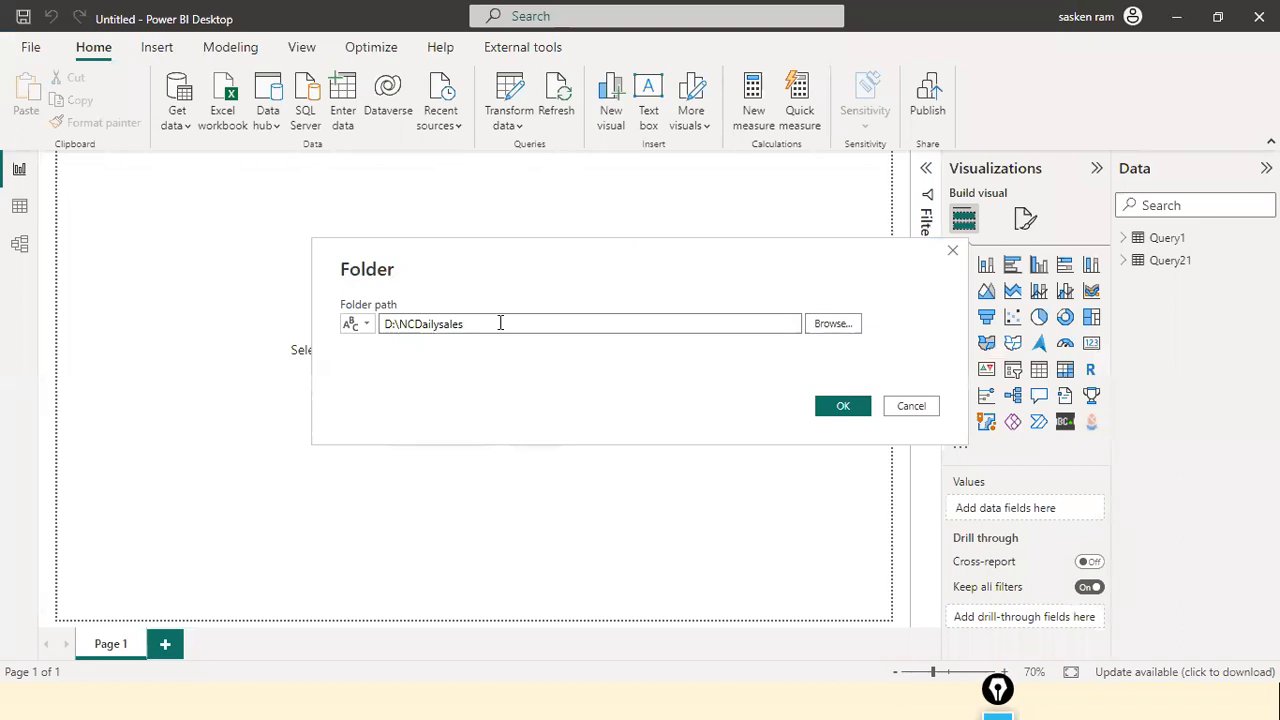
# Compare the entered folder path with the NCDailysales folder in File Explorer and inspect its Apr subfolder again.
pyautogui.moveTo(503, 323); pyautogui.dragTo(389, 326)
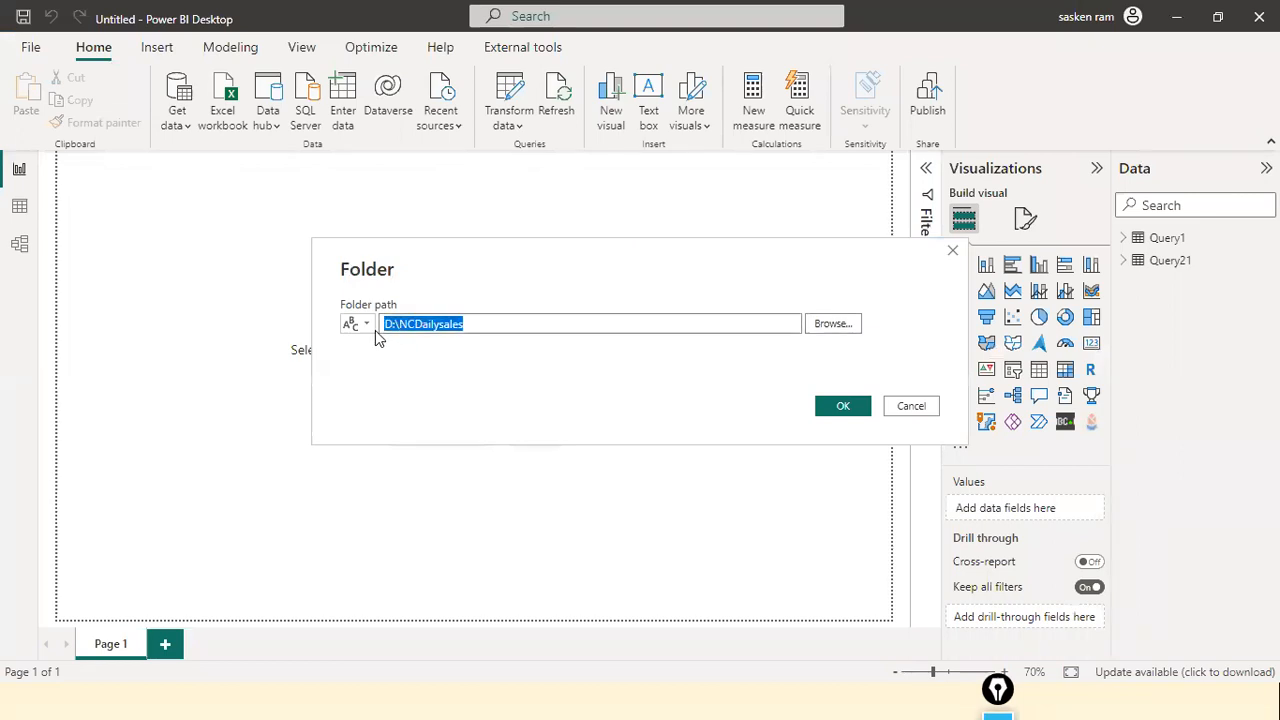
pyautogui.hotkey('alt', 'Tab')
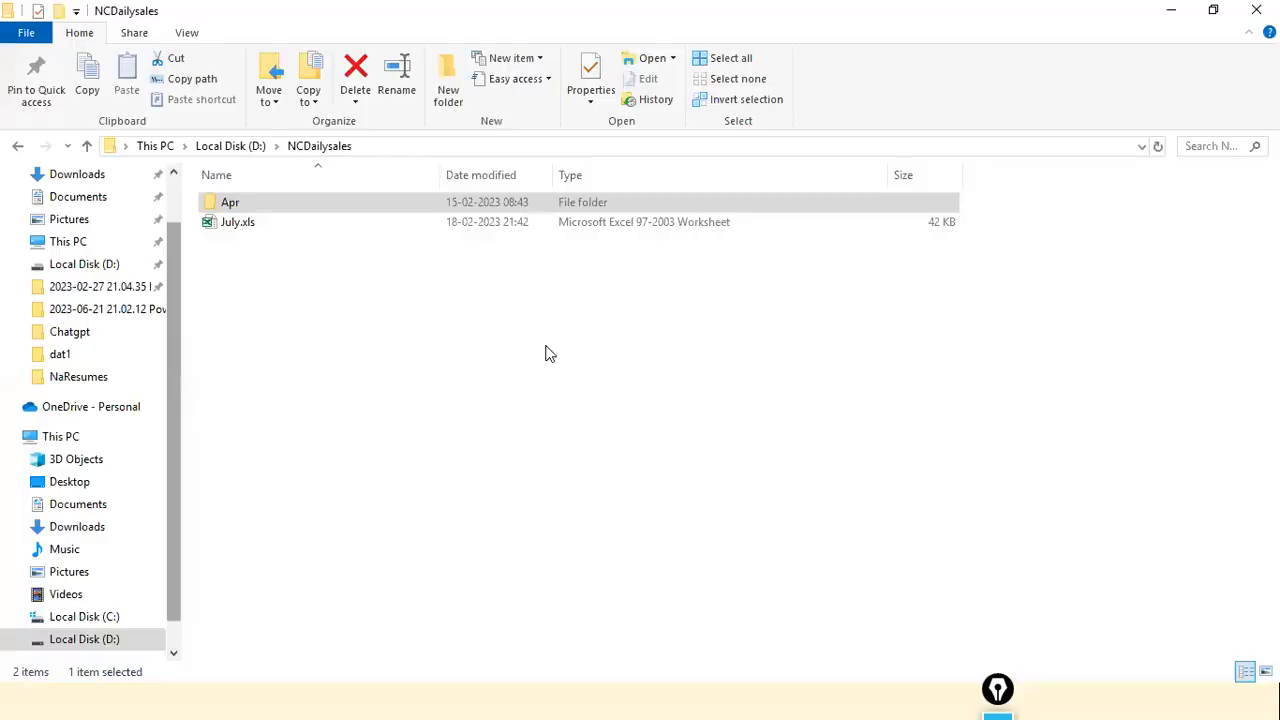
pyautogui.hotkey('alt', 'Tab')
pyautogui.hotkey('alt', 'Tab')
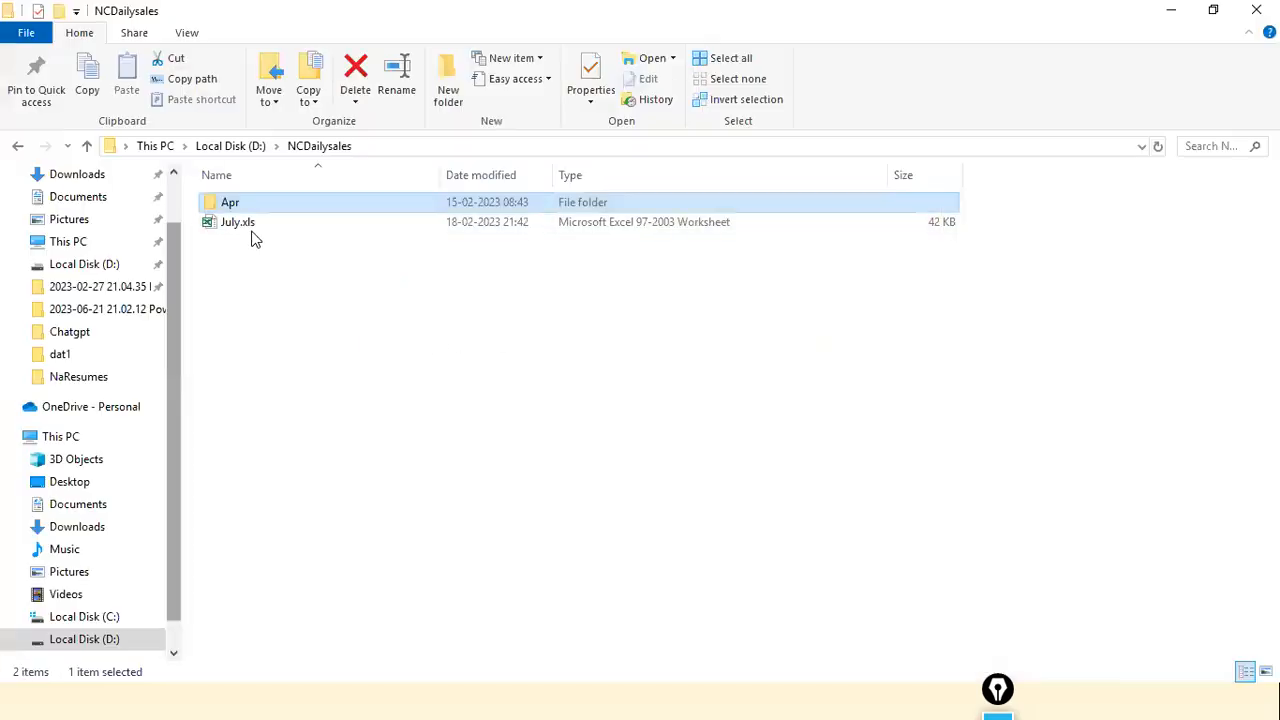
pyautogui.press('Return')
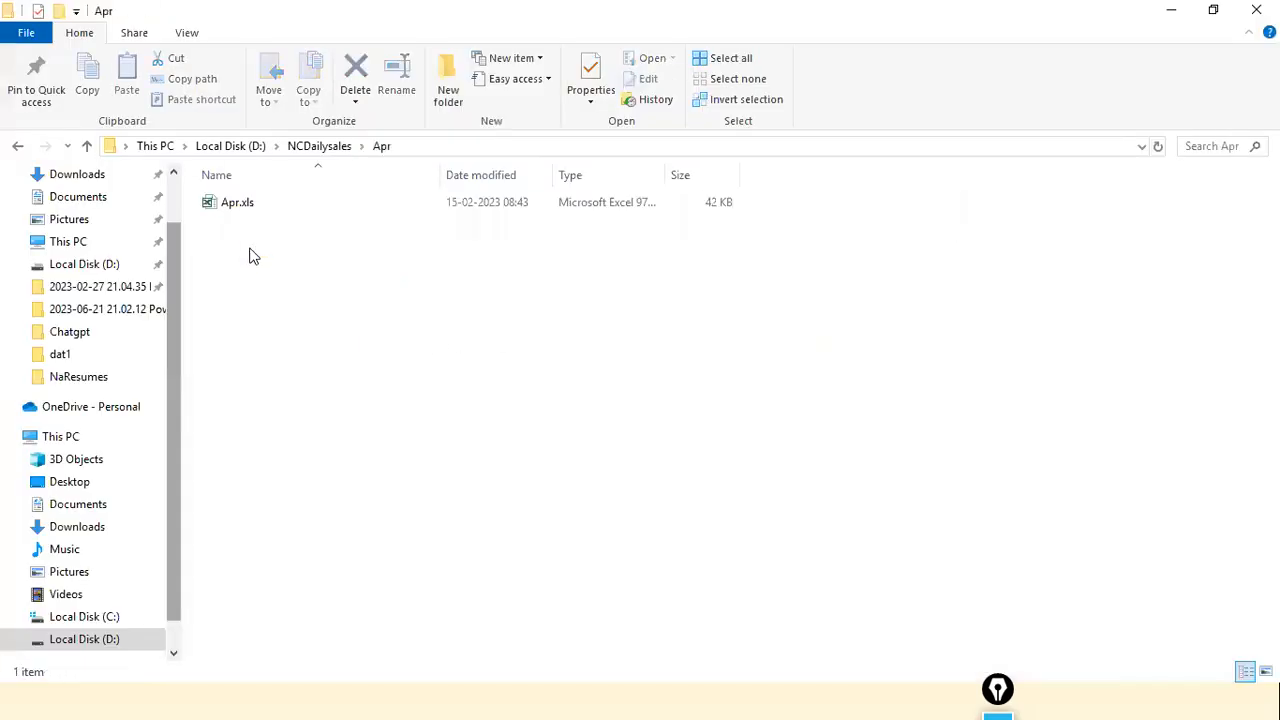
pyautogui.click(331, 146)
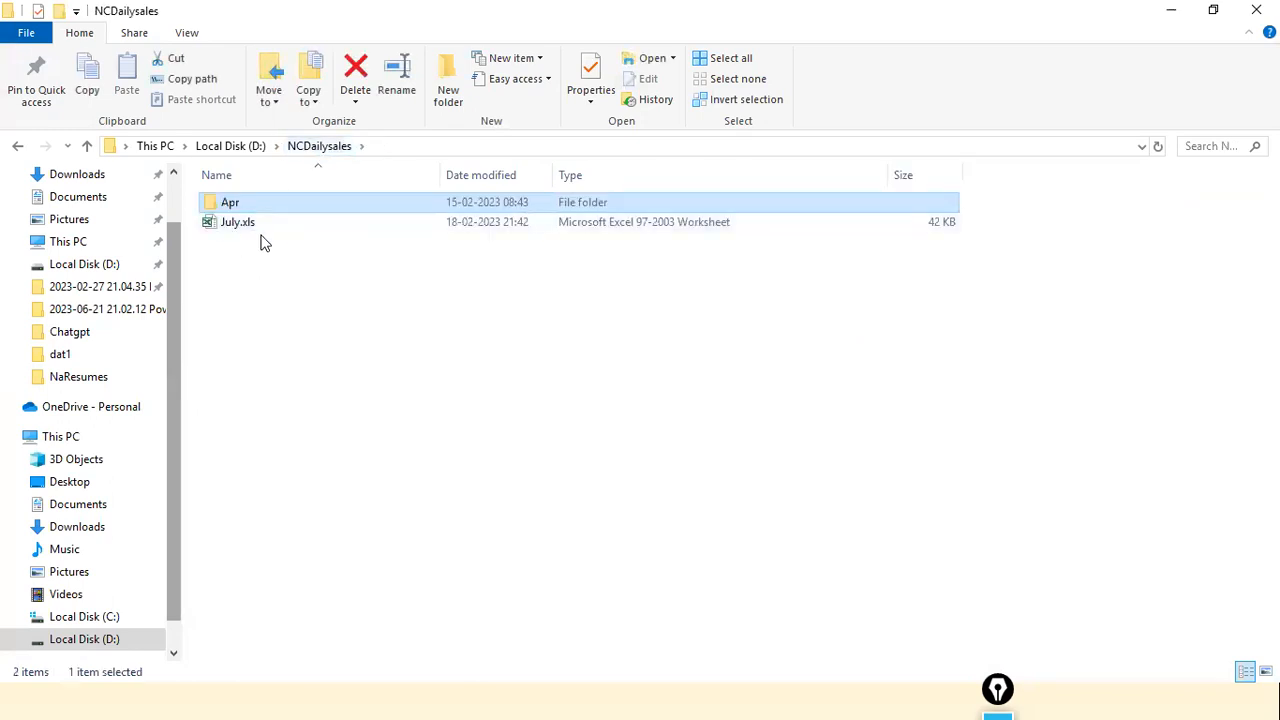
pyautogui.hotkey('alt', 'Tab')
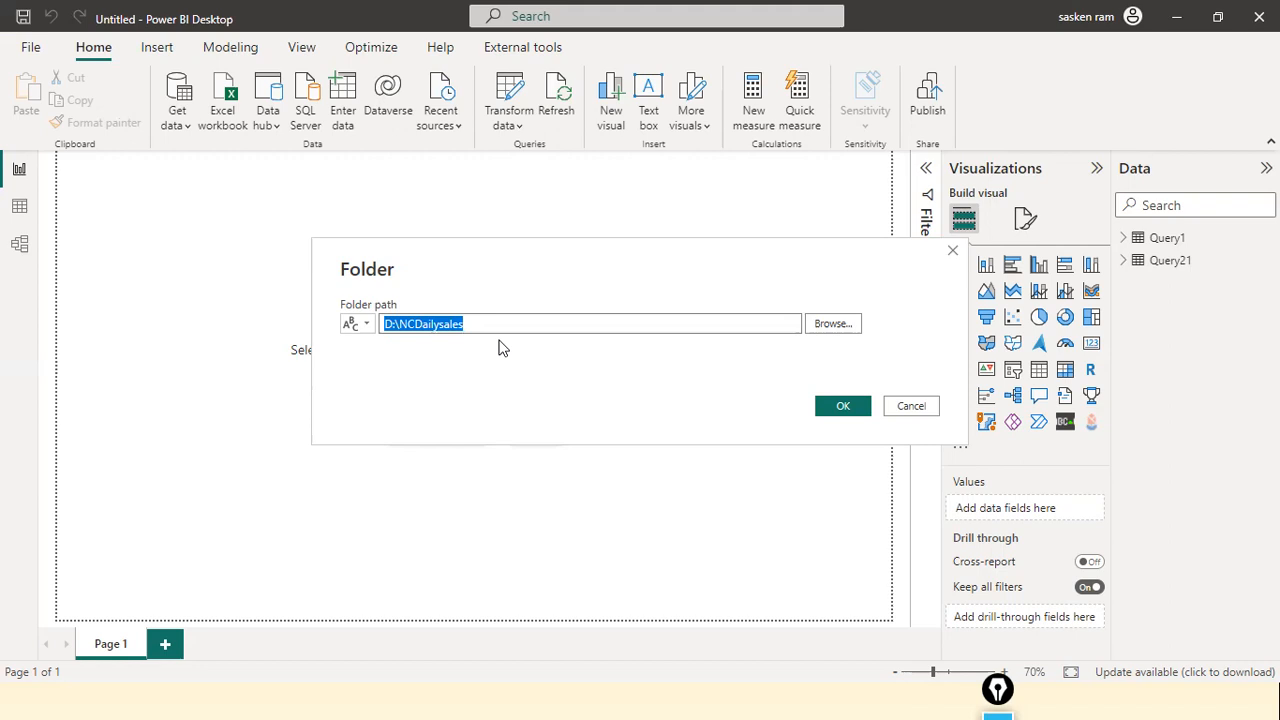
# Confirm D:\NCDailysales as the import folder and reposition the file preview window lower on the screen.
pyautogui.click(500, 324)
pyautogui.moveTo(500, 324); pyautogui.dragTo(223, 297)
pyautogui.click(480, 325)
pyautogui.moveTo(486, 323); pyautogui.dragTo(320, 331)
pyautogui.click(828, 412)
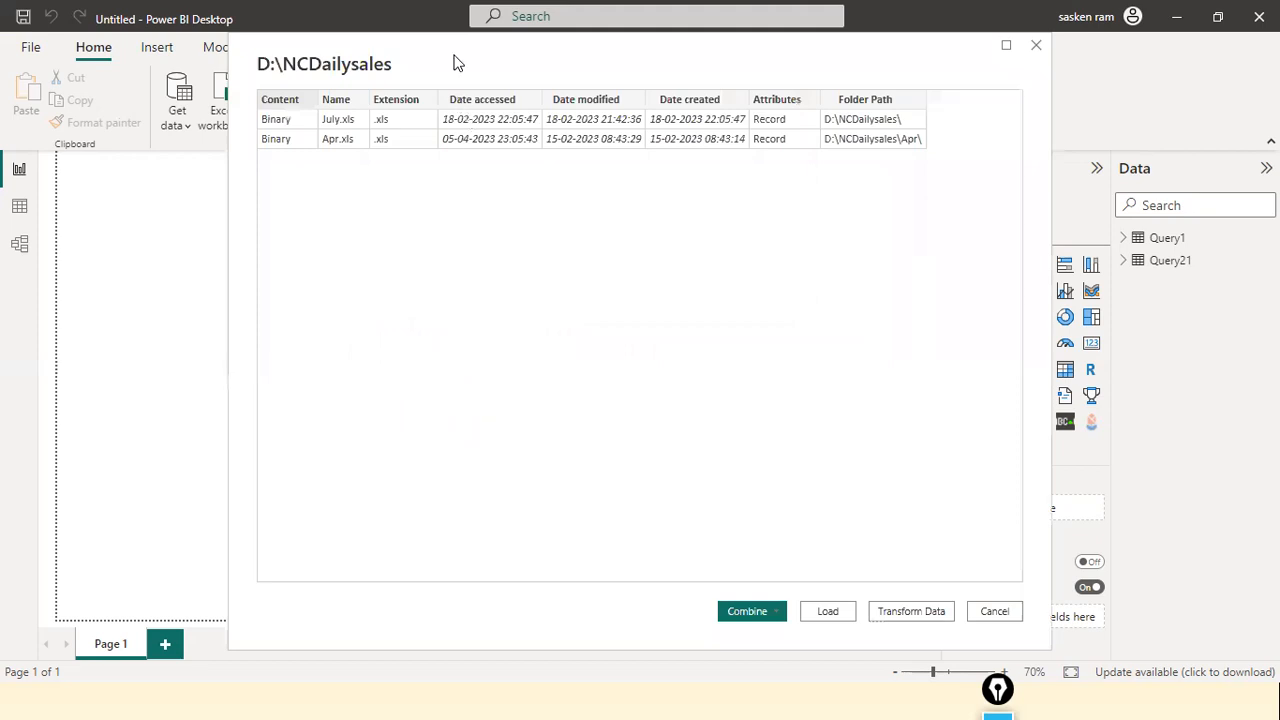
pyautogui.moveTo(455, 78); pyautogui.dragTo(333, 222)
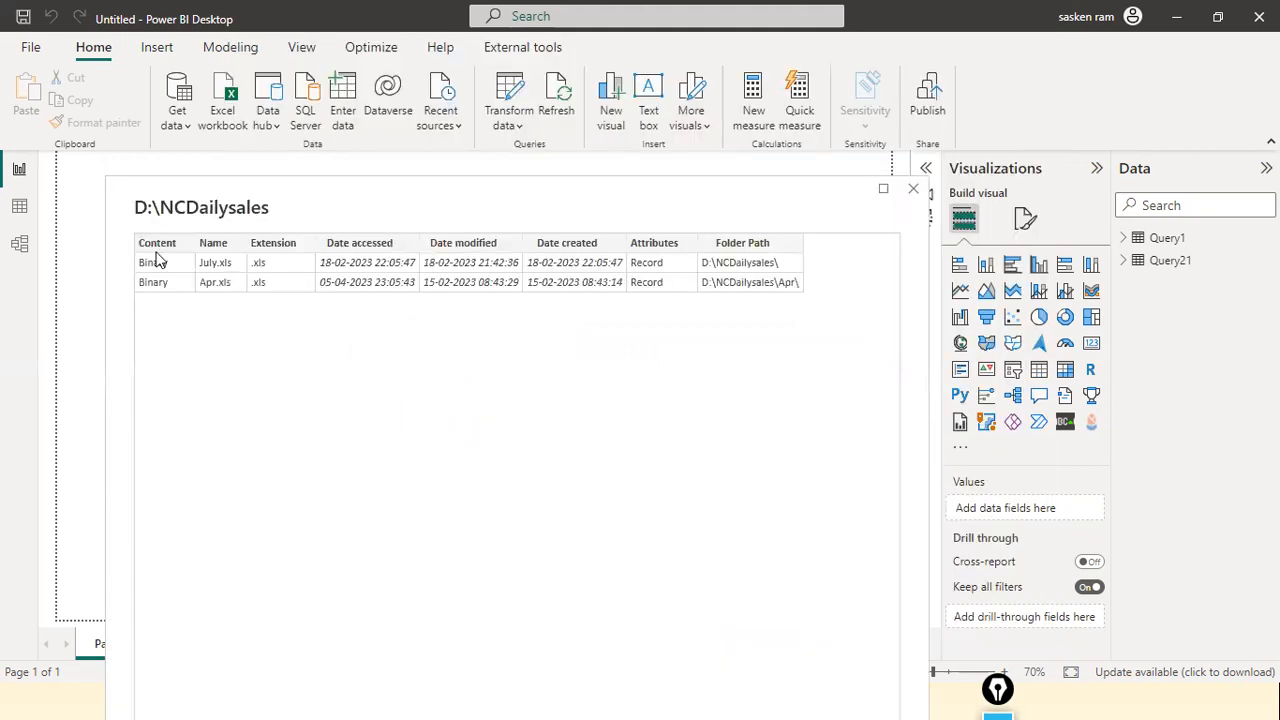
# Mark the July.xls and Apr.xls file names and their folder paths in the preview with red arrows.
pyautogui.moveTo(85, 214)
pyautogui.mouseDown()
pyautogui.moveTo(192, 269)
pyautogui.moveTo(199, 260)
pyautogui.mouseUp()
pyautogui.moveTo(855, 245); pyautogui.dragTo(786, 266)
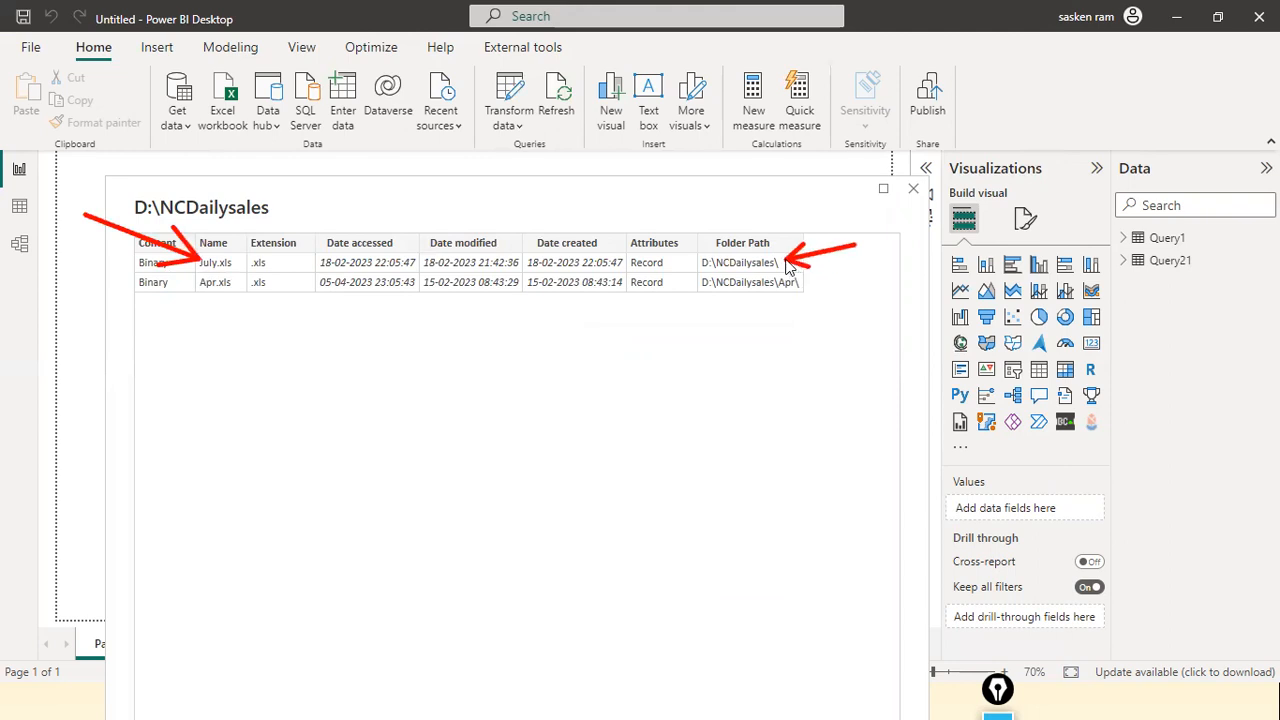
pyautogui.moveTo(163, 289); pyautogui.dragTo(190, 285)
pyautogui.moveTo(853, 287); pyautogui.dragTo(798, 290)
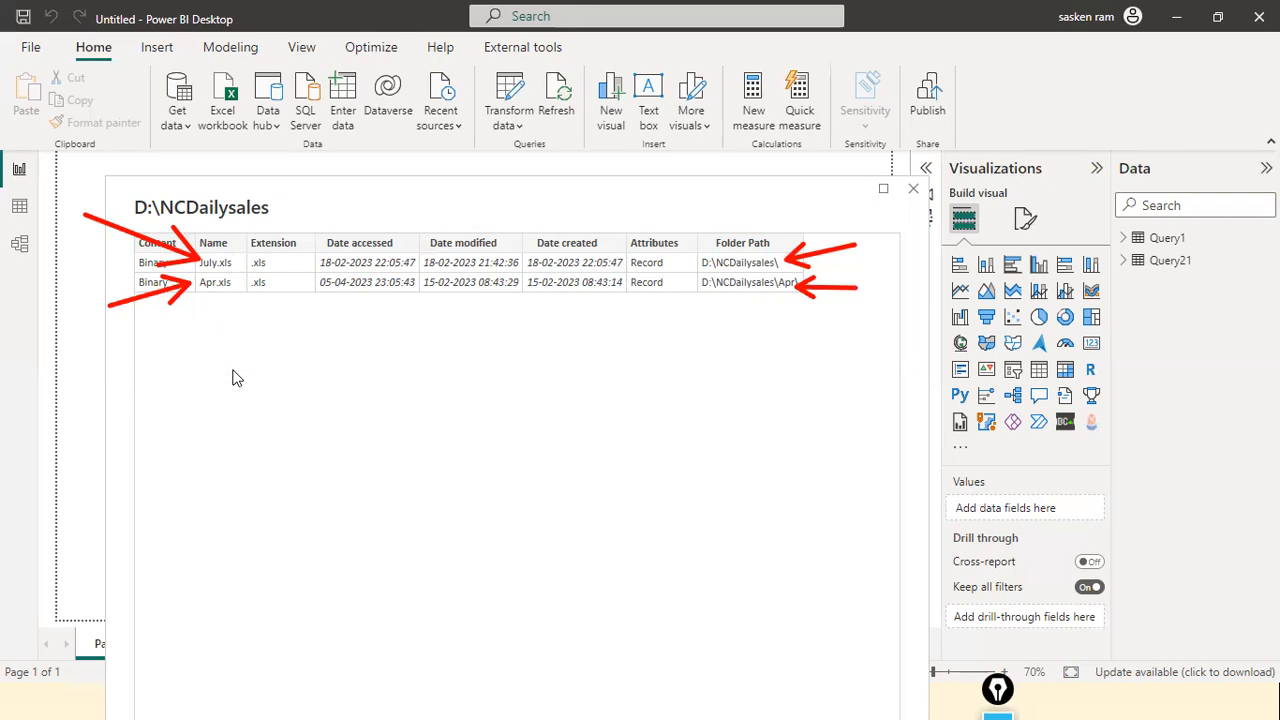
# Compare the previewed files with the NCDailysales folder and its Apr subfolder in File Explorer, clear the arrows and return to Power BI.
pyautogui.hotkey('alt', 'Tab')
pyautogui.hotkey('alt', 'Tab')
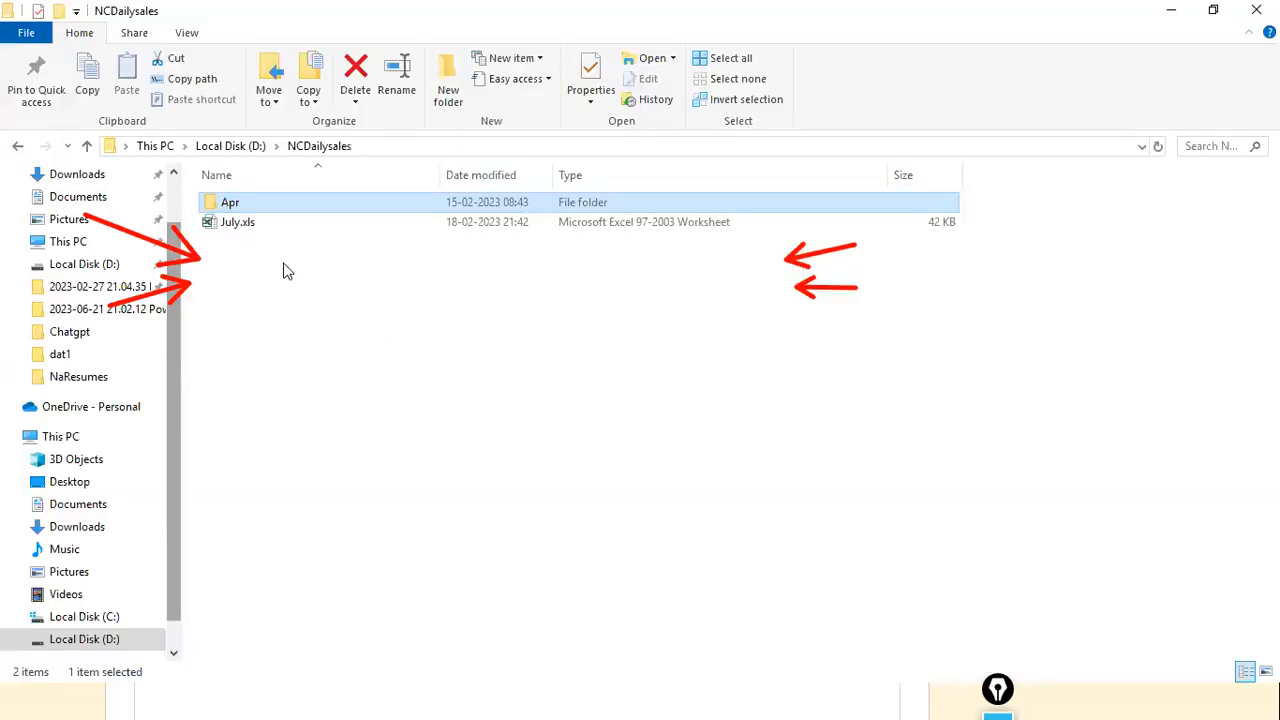
pyautogui.doubleClick(245, 212)
pyautogui.click(320, 146)
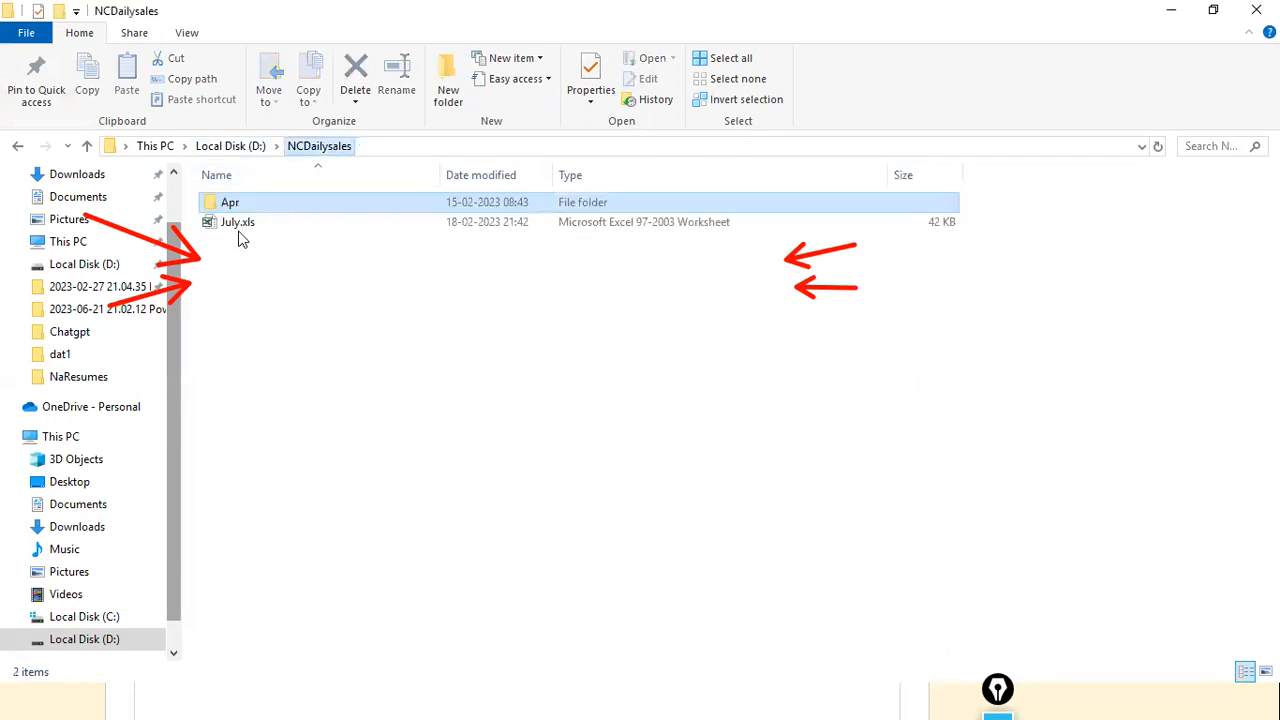
pyautogui.hotkey('alt', 'Tab')
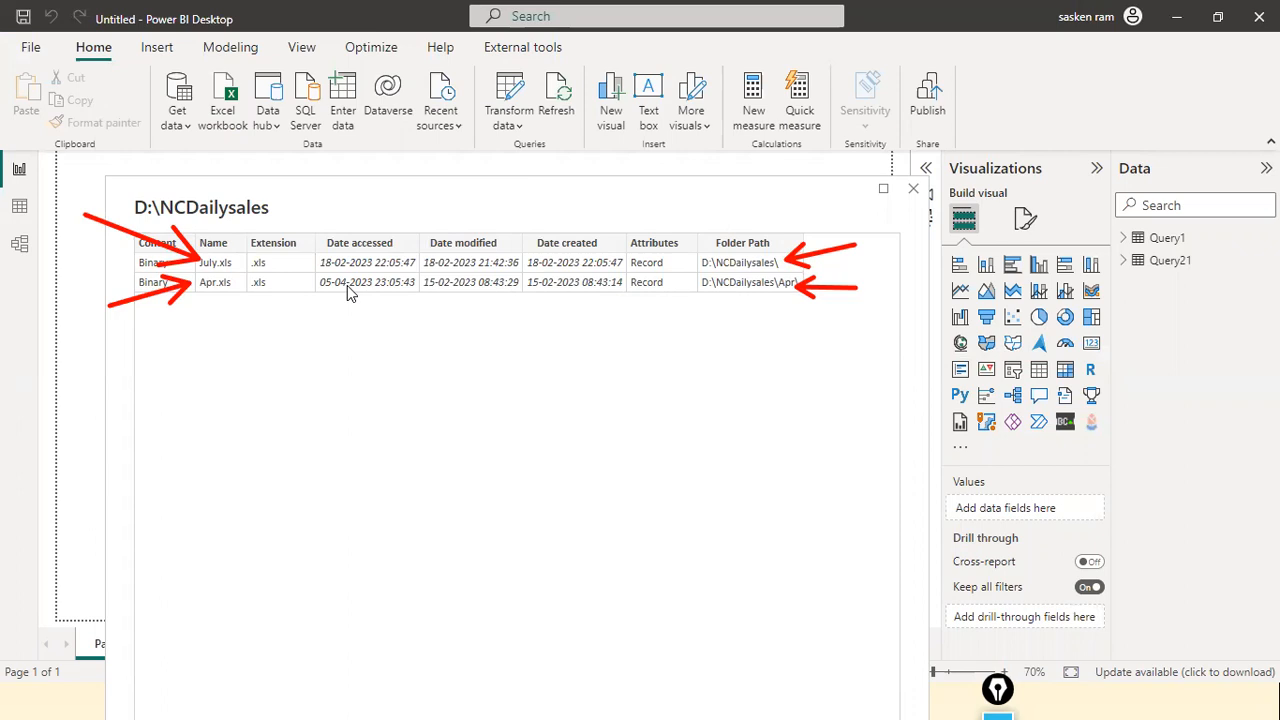
pyautogui.hotkey('alt', 'Tab')
pyautogui.hotkey('alt', 'Tab')
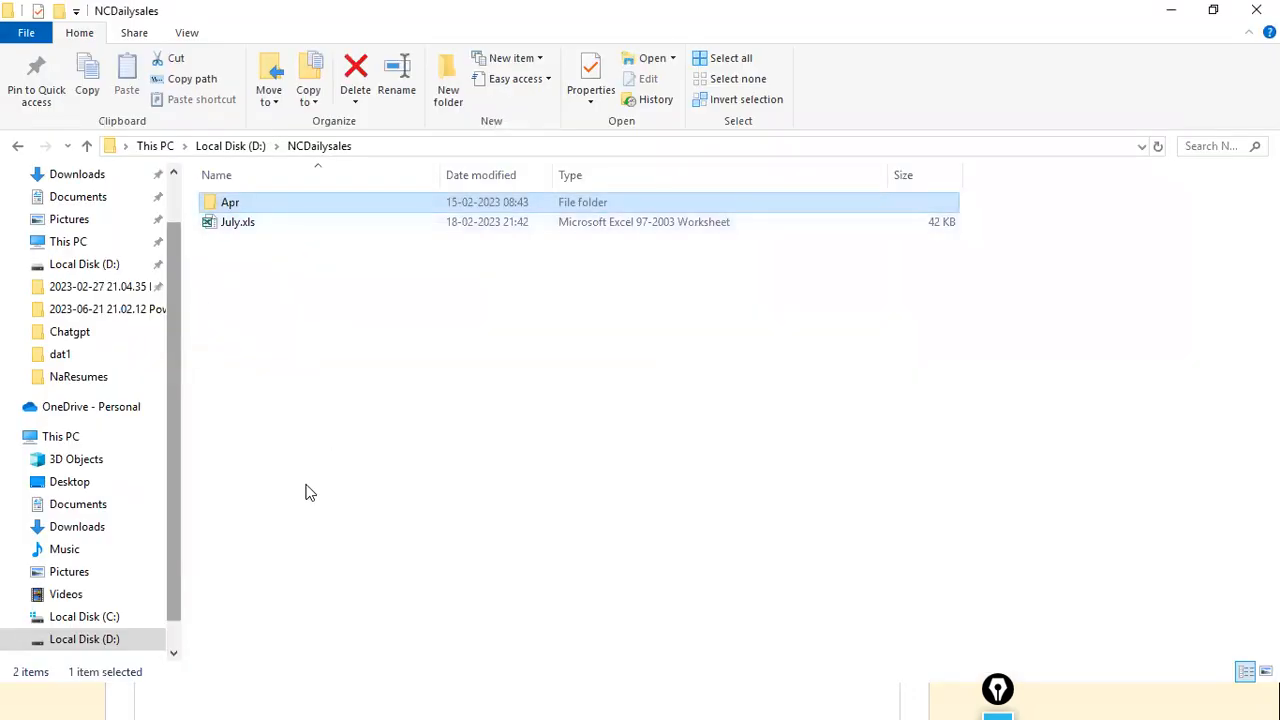
pyautogui.hotkey('alt', 'Tab')
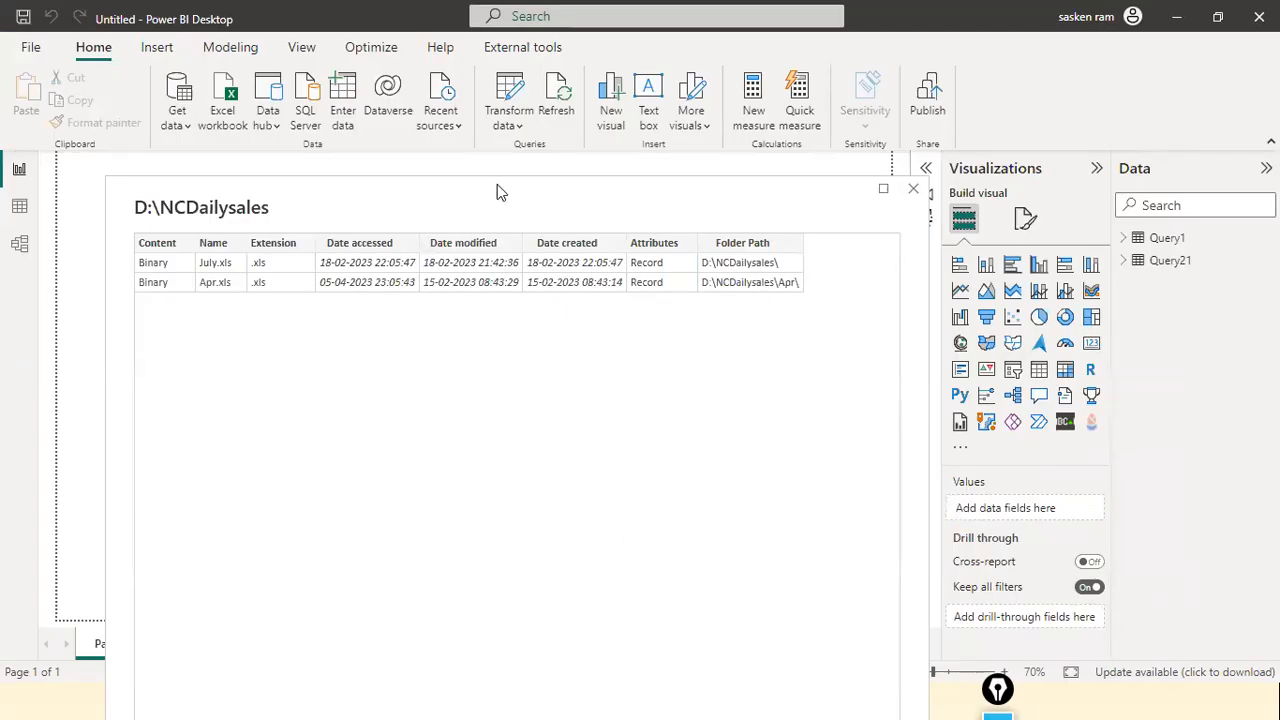
# Reposition the preview window to expose its import options and mark Combine, Load, Transform Data and Cancel in red.
pyautogui.moveTo(497, 184); pyautogui.dragTo(571, 224)
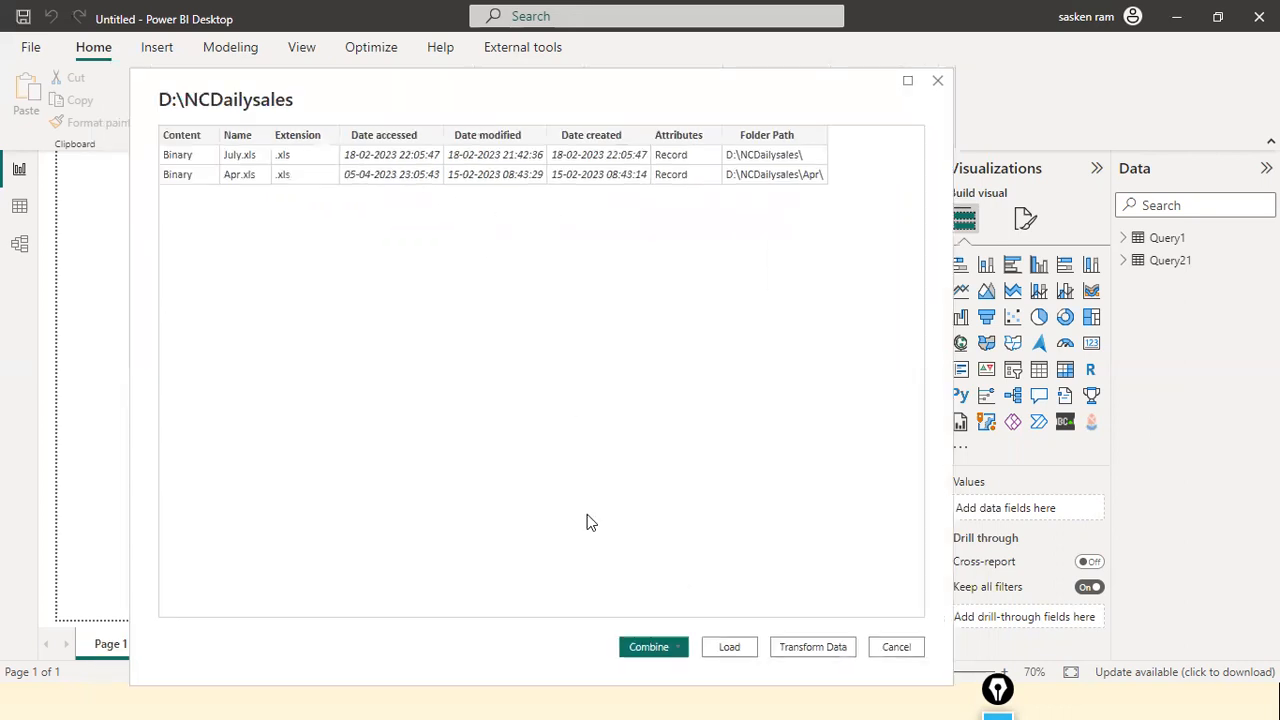
pyautogui.moveTo(588, 498); pyautogui.dragTo(639, 615)
pyautogui.moveTo(694, 581)
pyautogui.mouseDown()
pyautogui.moveTo(706, 660)
pyautogui.moveTo(830, 695)
pyautogui.moveTo(924, 667)
pyautogui.mouseUp()
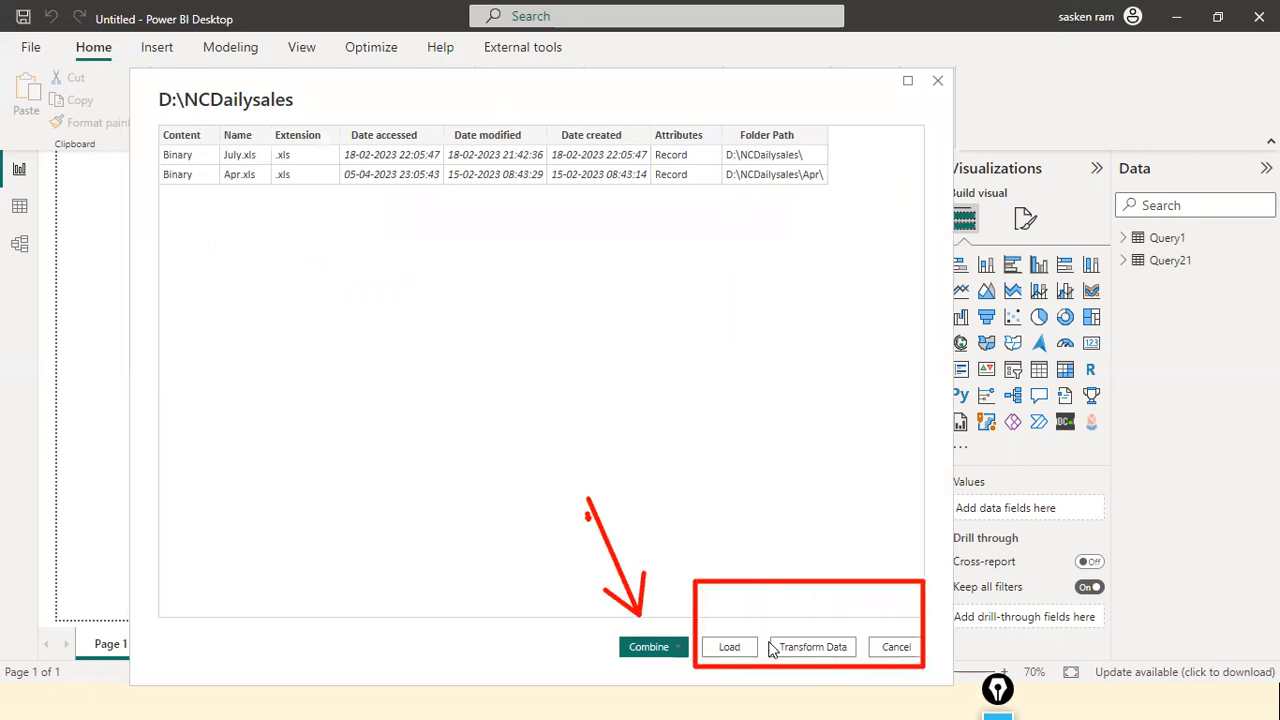
pyautogui.moveTo(716, 531); pyautogui.dragTo(731, 614)
pyautogui.moveTo(836, 540); pyautogui.dragTo(833, 630)
pyautogui.moveTo(888, 556); pyautogui.dragTo(891, 612)
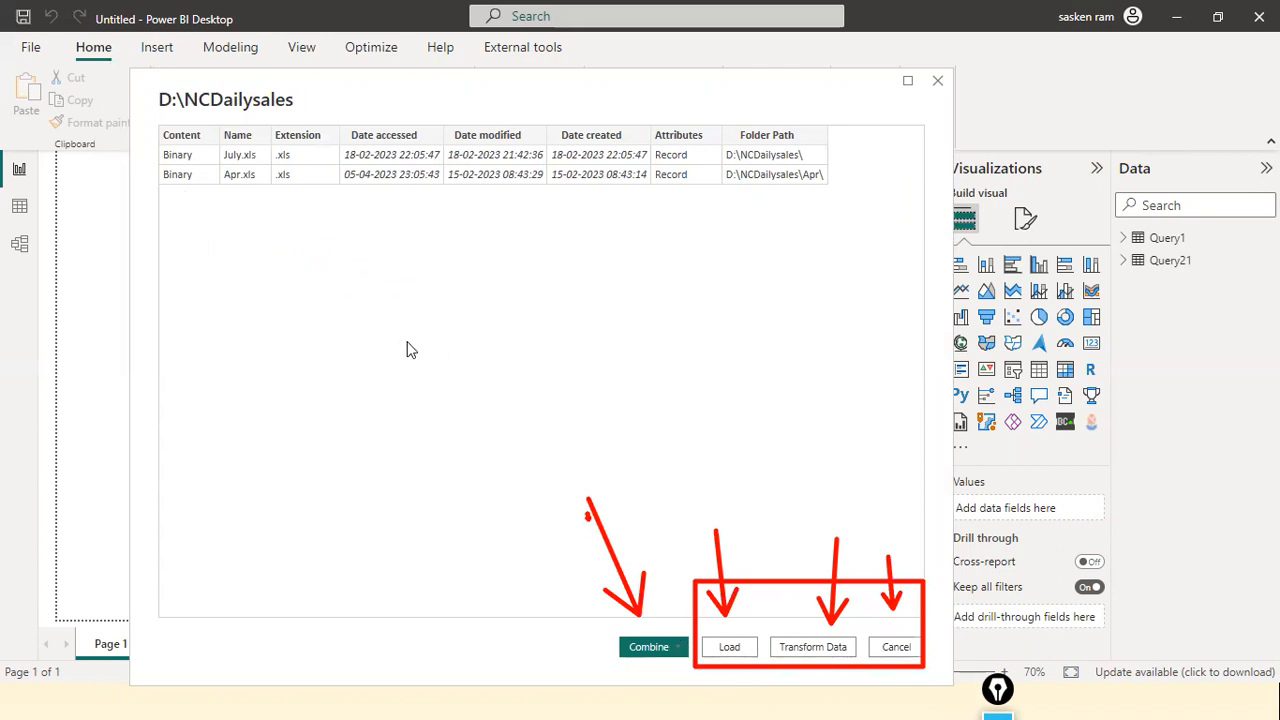
# Check the available Combine options and load the D:\NCDailysales file list without combining the files.
pyautogui.click(683, 650)
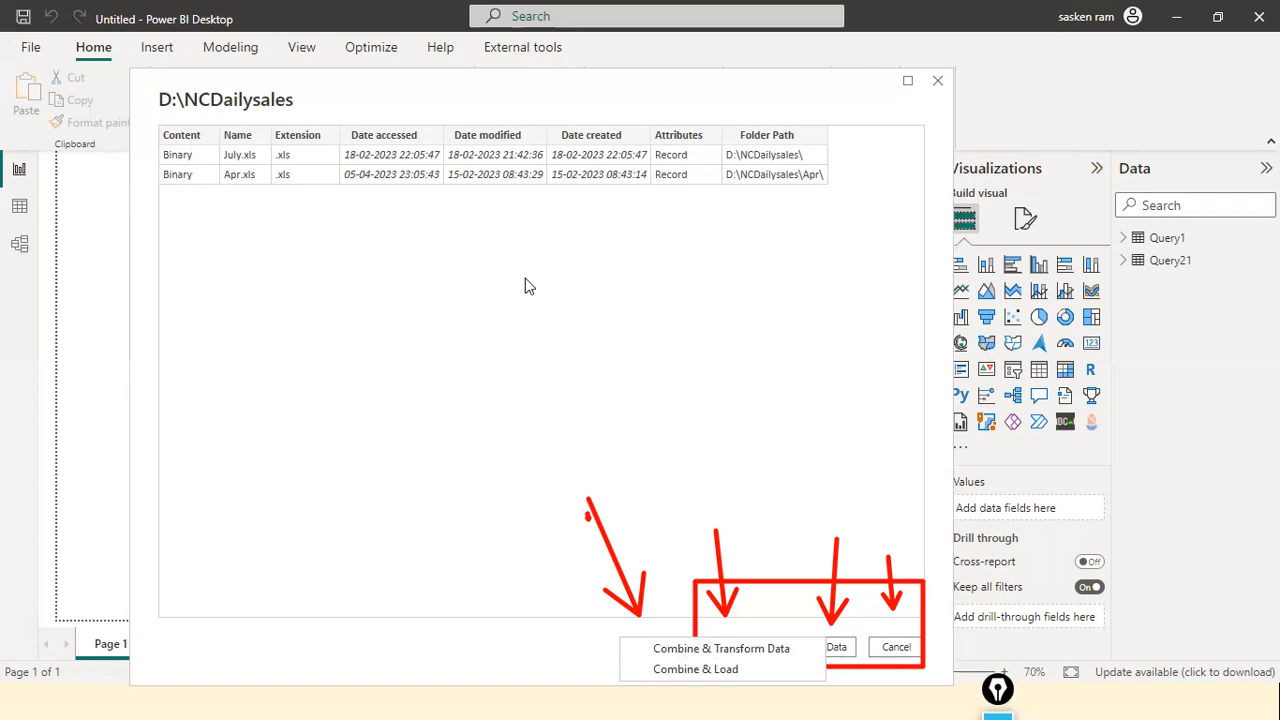
pyautogui.click(827, 528)
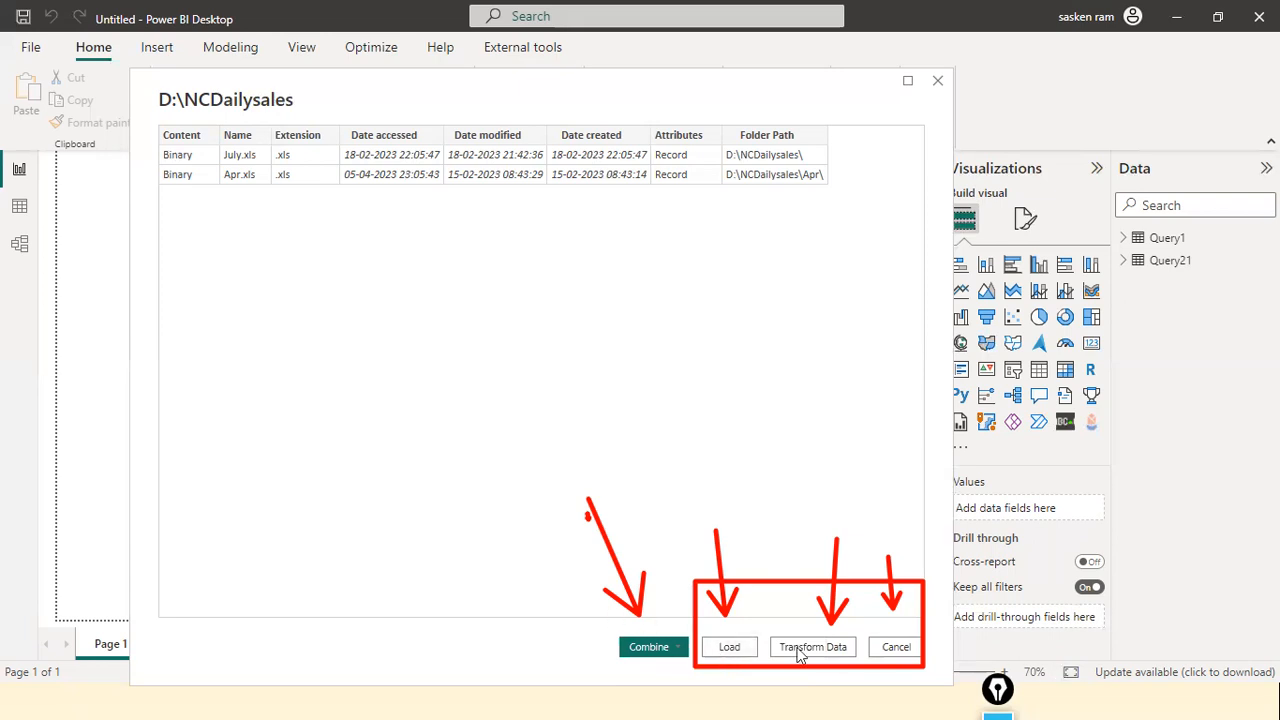
pyautogui.click(731, 648)
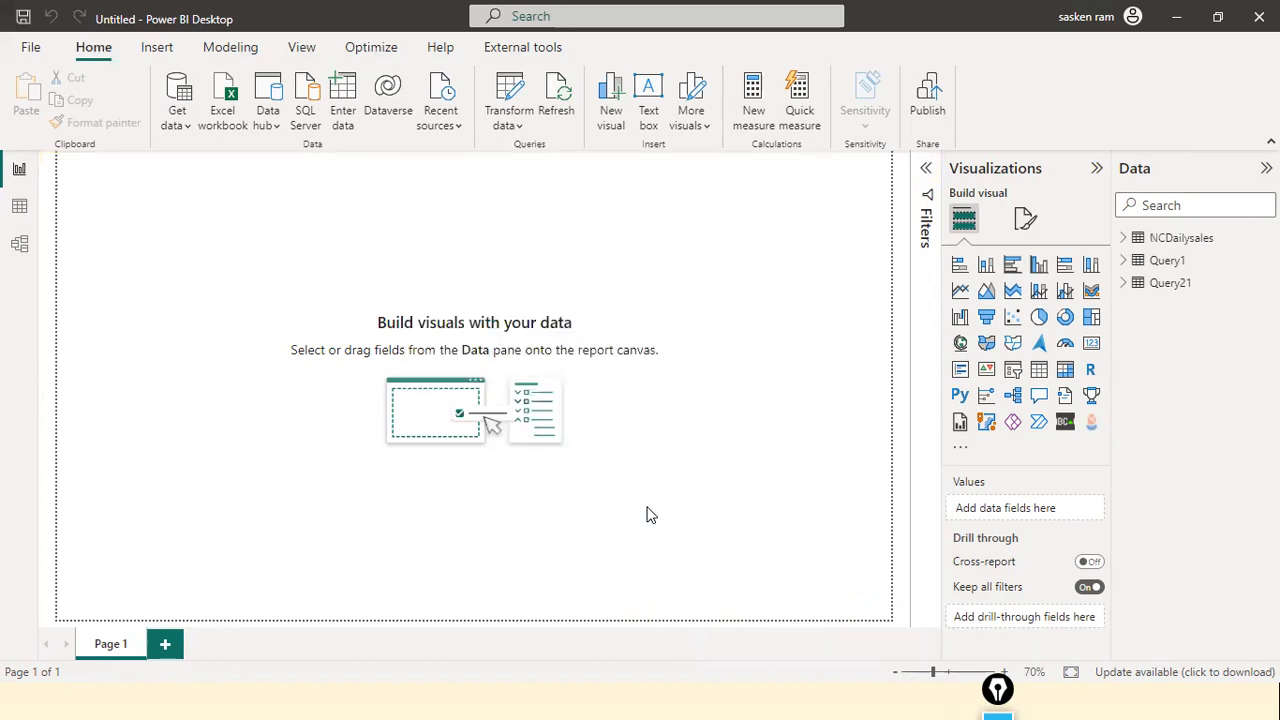
# Handwrite the red heading "Prequisite for Folder Connector" across the upper part of the report canvas.
pyautogui.hotkey('ctrl', 'shift', '3')
pyautogui.moveTo(104, 188)
pyautogui.mouseDown()
pyautogui.moveTo(128, 210)
pyautogui.moveTo(220, 214)
pyautogui.moveTo(305, 195)
pyautogui.moveTo(303, 235)
pyautogui.mouseUp()
pyautogui.moveTo(294, 211)
pyautogui.mouseDown()
pyautogui.moveTo(361, 206)
pyautogui.moveTo(410, 225)
pyautogui.moveTo(506, 208)
pyautogui.moveTo(708, 213)
pyautogui.mouseUp()
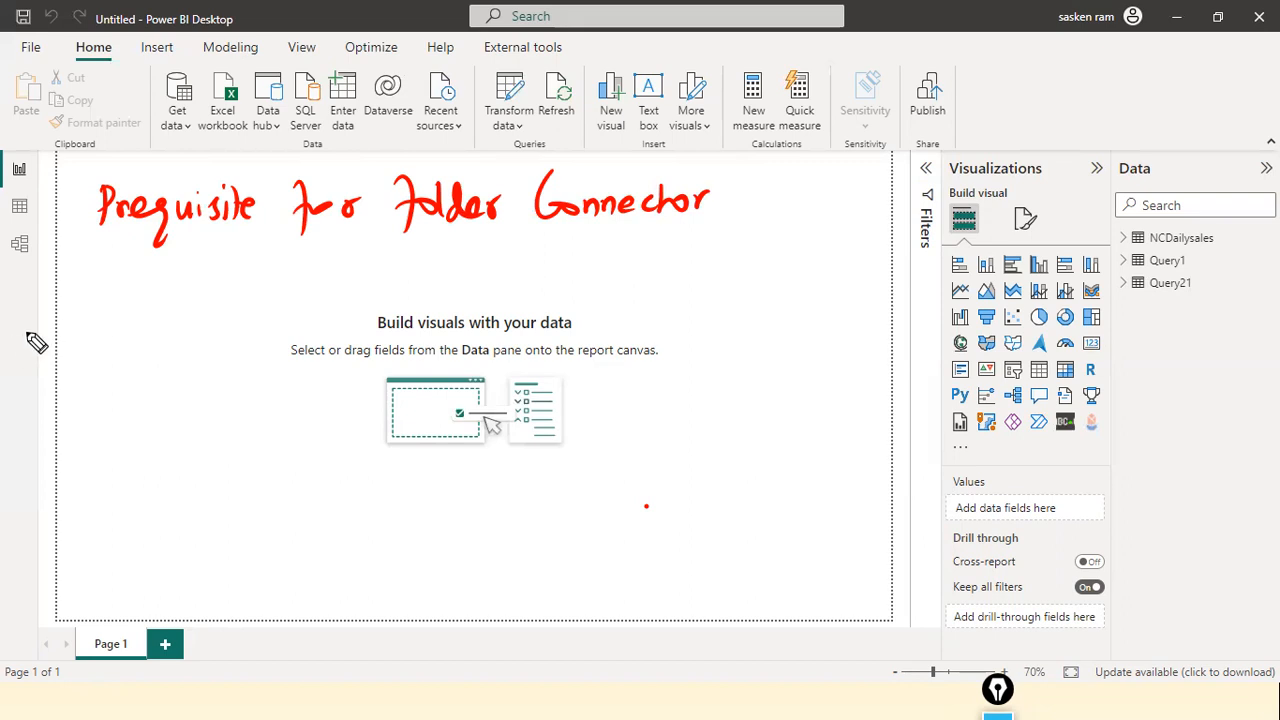
# Handwrite prerequisite 1, "Common data format", with the notes "CSV files, same structure in column headers" and "data type".
pyautogui.moveTo(103, 283); pyautogui.dragTo(99, 316)
pyautogui.click(118, 310)
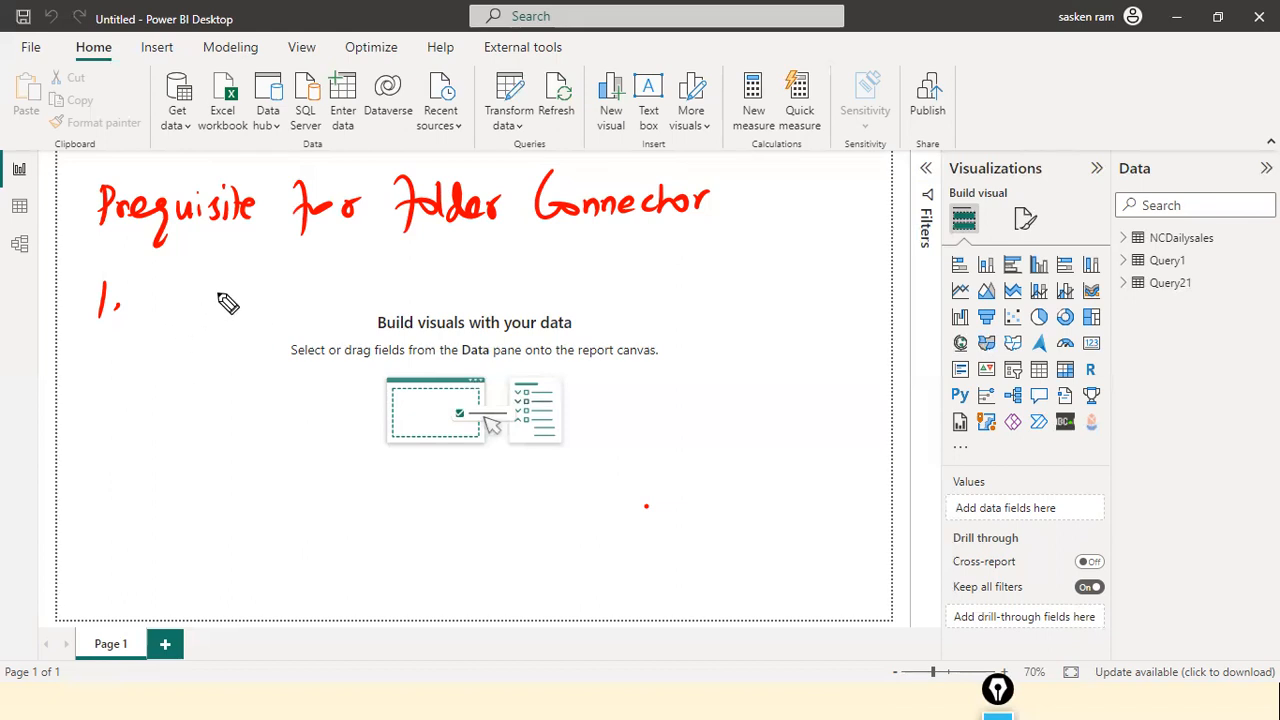
pyautogui.moveTo(182, 290)
pyautogui.mouseDown()
pyautogui.moveTo(194, 317)
pyautogui.moveTo(206, 306)
pyautogui.moveTo(229, 317)
pyautogui.moveTo(343, 298)
pyautogui.moveTo(378, 306)
pyautogui.moveTo(414, 289)
pyautogui.moveTo(429, 303)
pyautogui.moveTo(479, 303)
pyautogui.moveTo(503, 297)
pyautogui.moveTo(502, 282)
pyautogui.mouseUp()
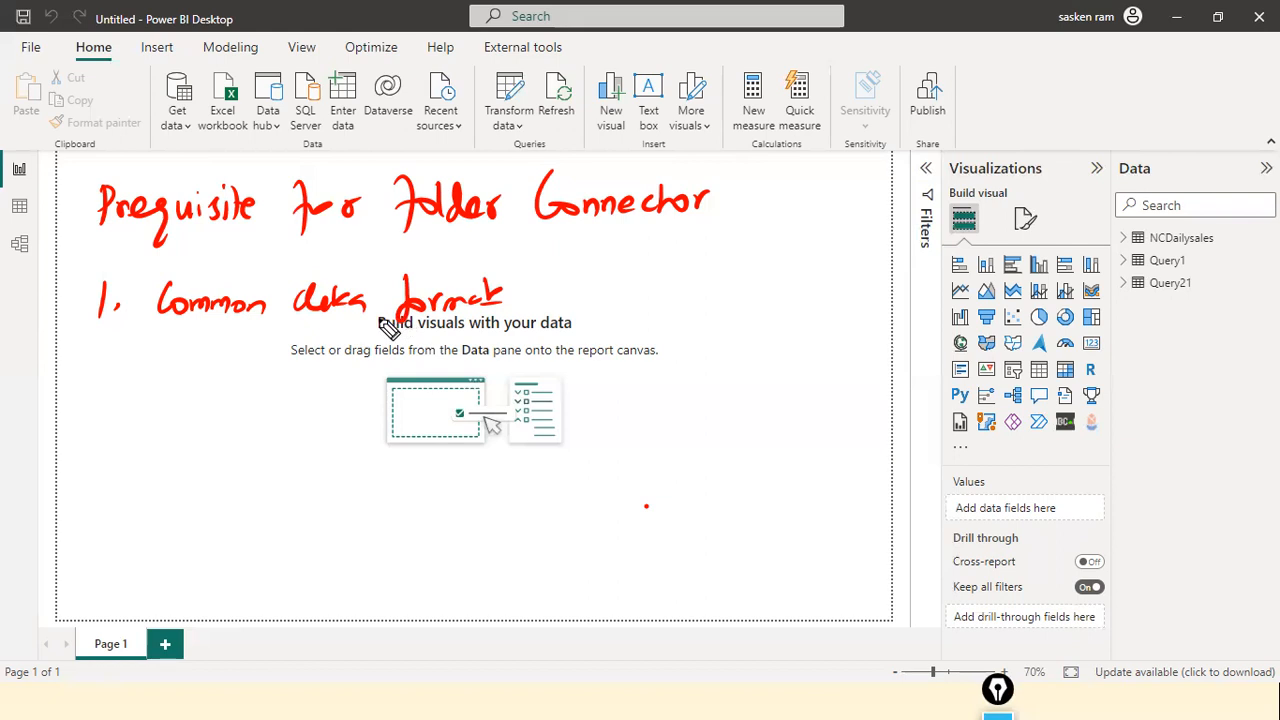
pyautogui.moveTo(310, 345); pyautogui.dragTo(428, 362)
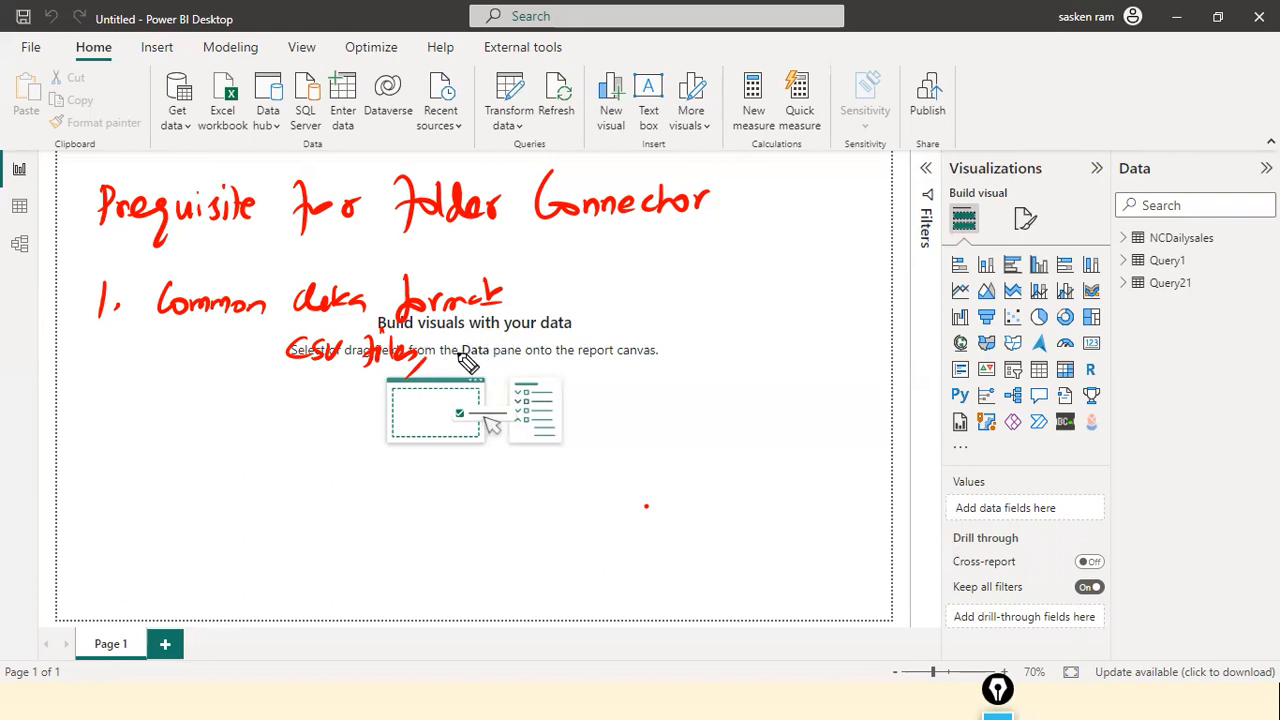
pyautogui.moveTo(476, 349)
pyautogui.mouseDown()
pyautogui.moveTo(488, 362)
pyautogui.moveTo(550, 346)
pyautogui.moveTo(864, 354)
pyautogui.mouseUp()
pyautogui.moveTo(762, 372)
pyautogui.mouseDown()
pyautogui.moveTo(833, 393)
pyautogui.moveTo(876, 384)
pyautogui.mouseUp()
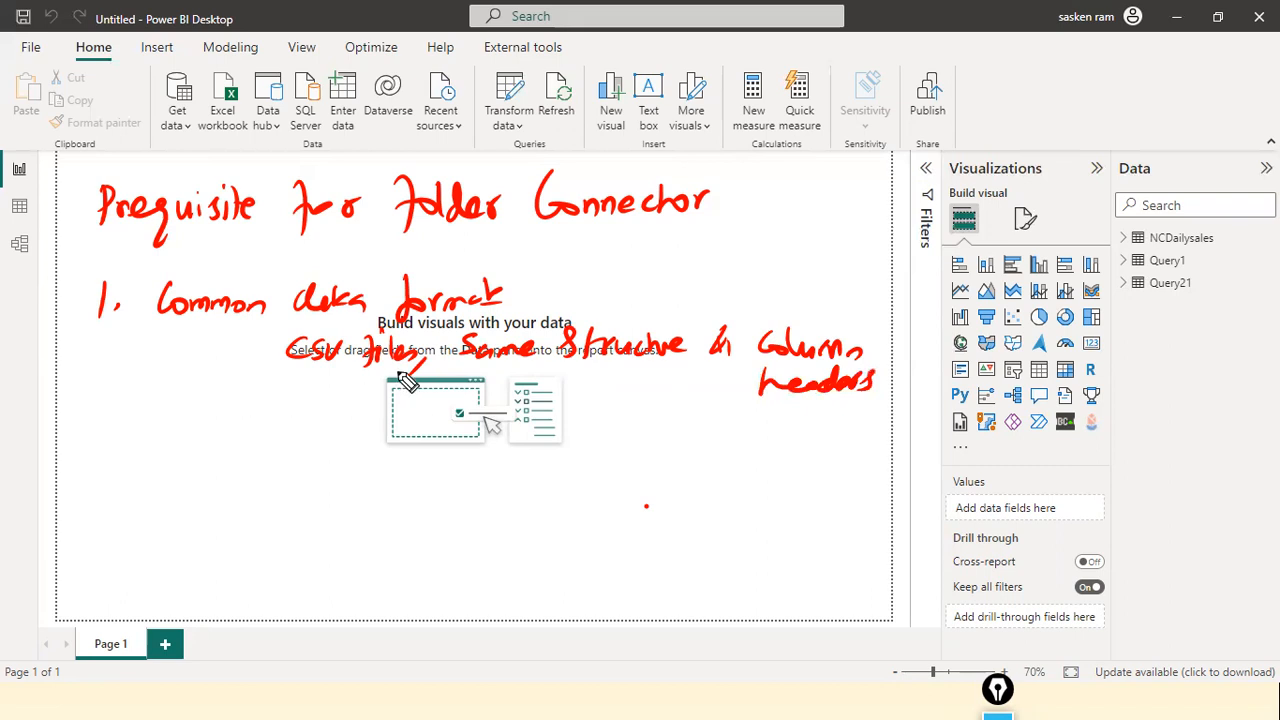
pyautogui.moveTo(270, 438)
pyautogui.mouseDown()
pyautogui.moveTo(331, 434)
pyautogui.moveTo(375, 410)
pyautogui.moveTo(396, 438)
pyautogui.moveTo(405, 421)
pyautogui.moveTo(426, 436)
pyautogui.moveTo(448, 416)
pyautogui.mouseUp()
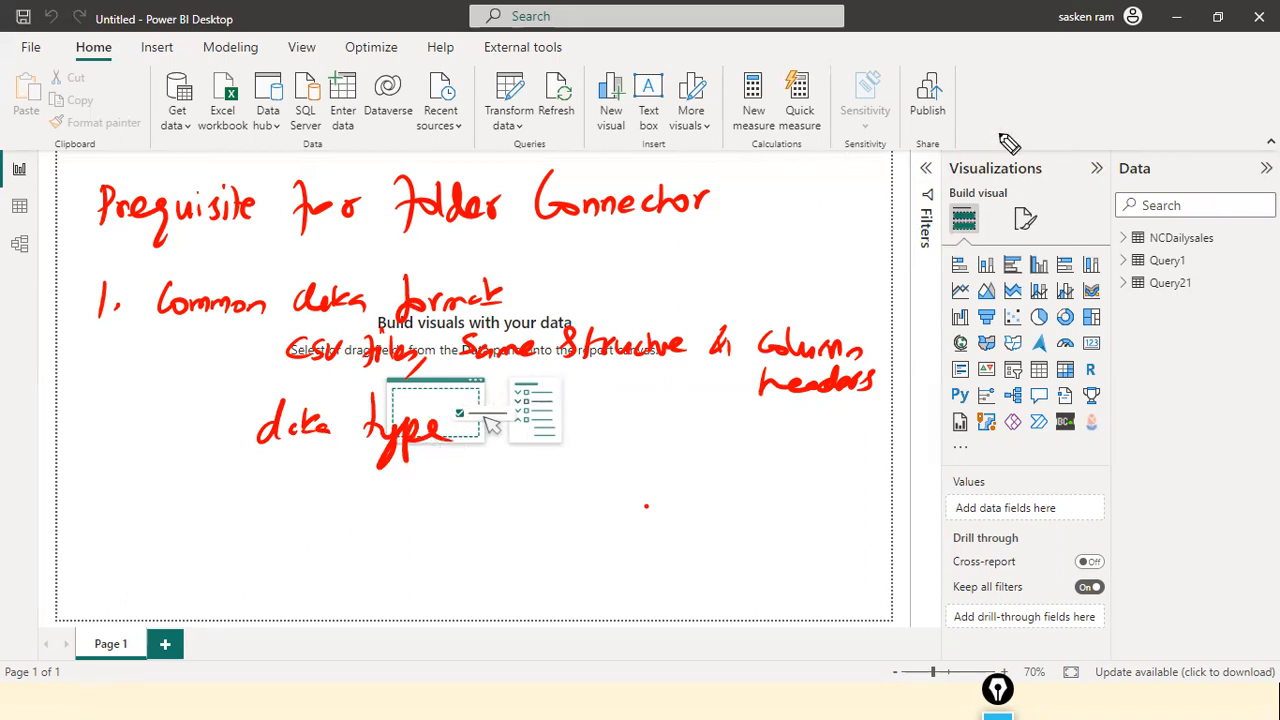
# Handwrite a numbered Apr and May example above the Visualizations pane, listing product, quantity and price columns in different orders.
pyautogui.click(980, 68)
pyautogui.moveTo(968, 57); pyautogui.dragTo(981, 111)
pyautogui.click(986, 108)
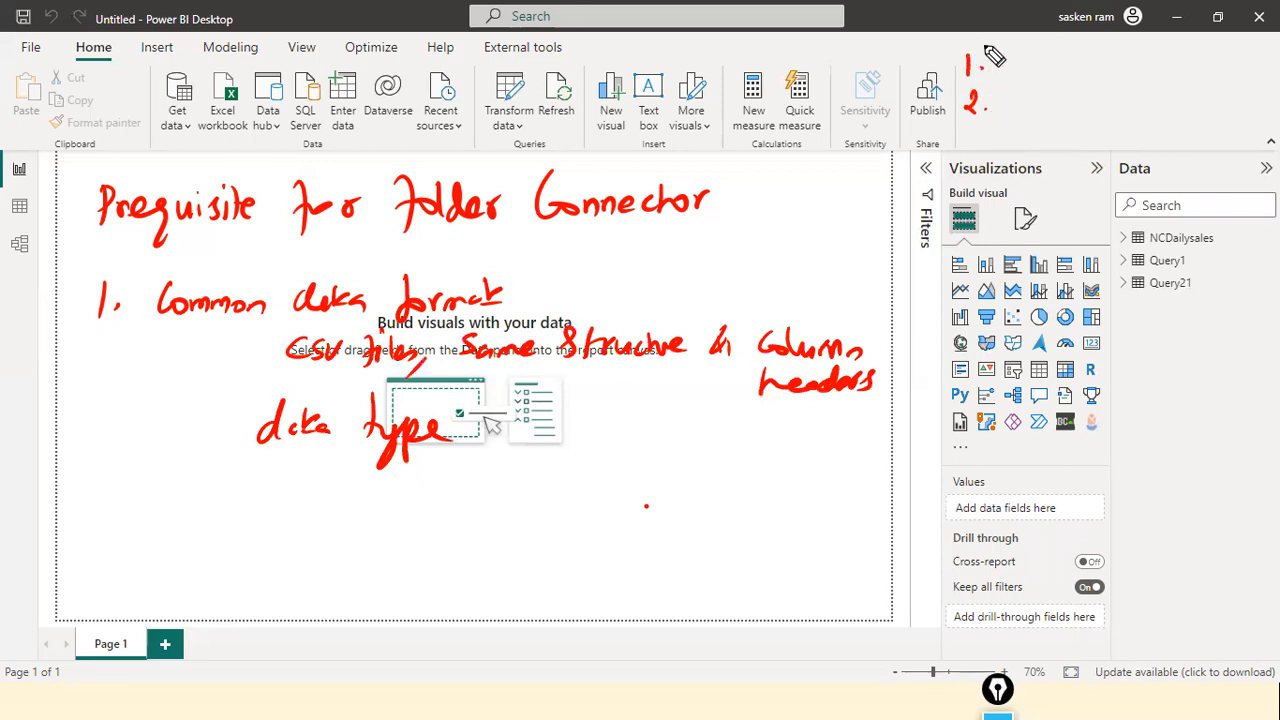
pyautogui.moveTo(990, 54); pyautogui.dragTo(997, 45)
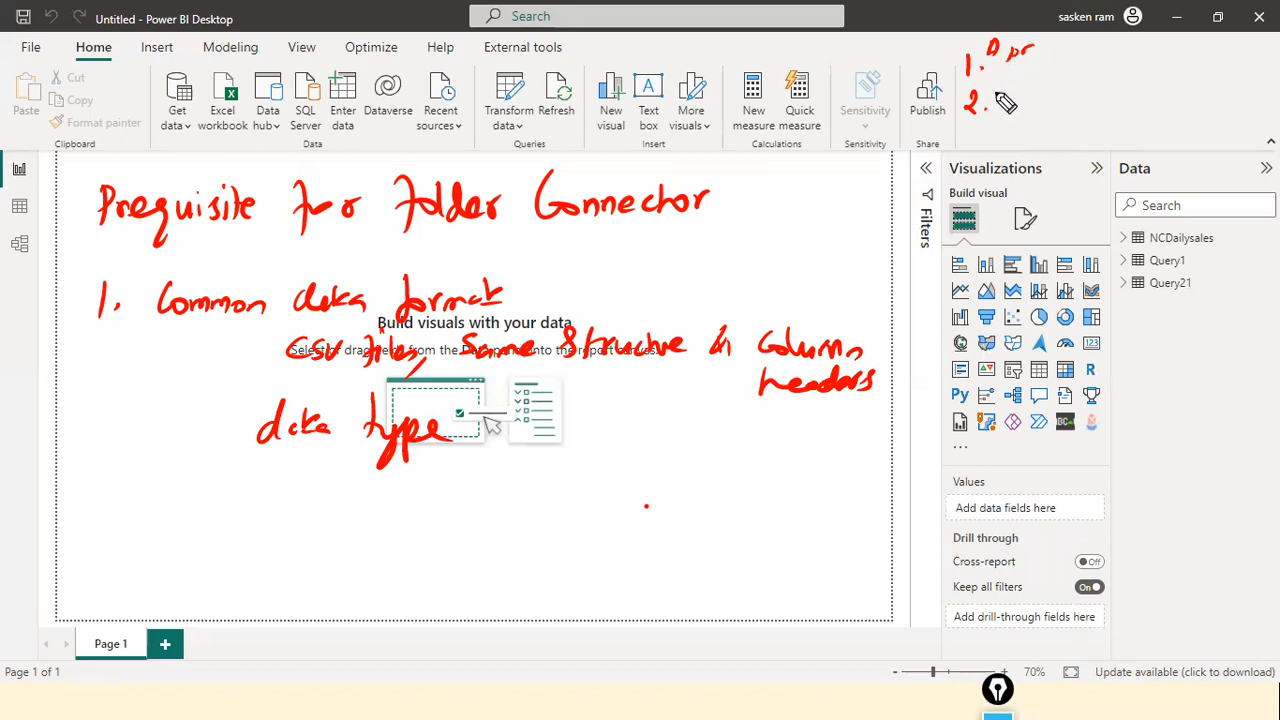
pyautogui.moveTo(996, 90); pyautogui.dragTo(995, 102)
pyautogui.moveTo(1021, 100); pyautogui.dragTo(1028, 130)
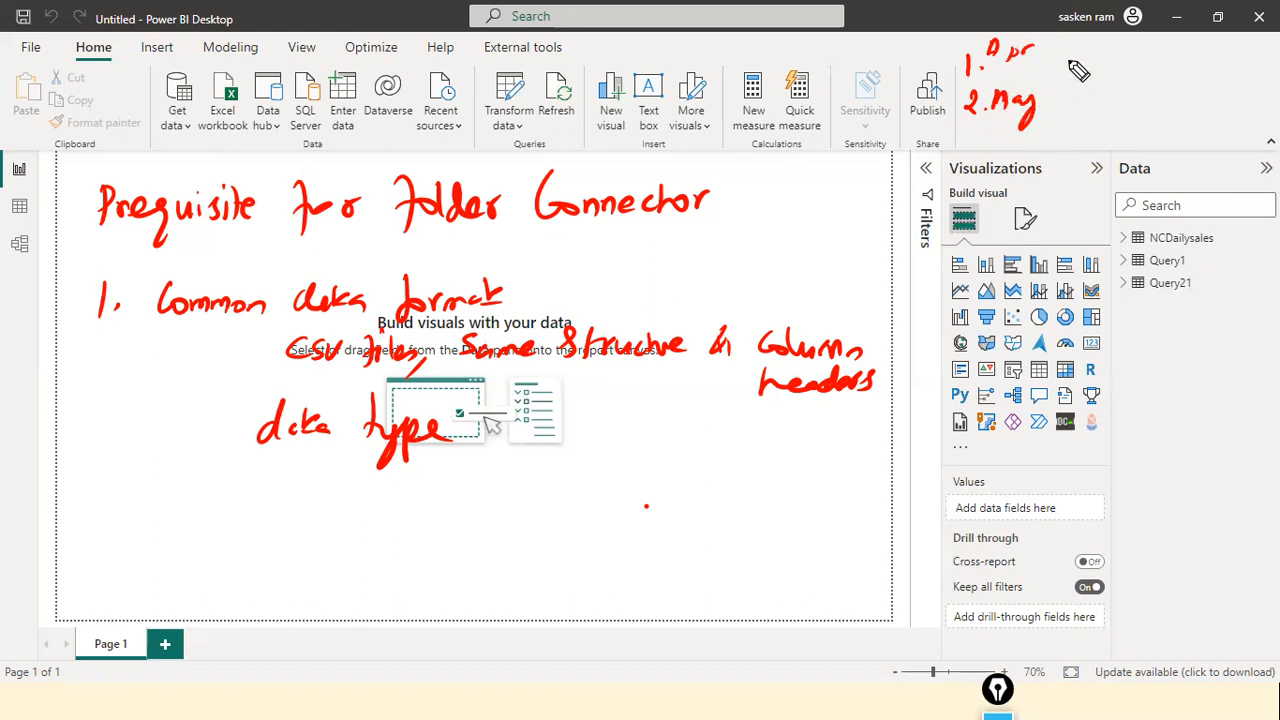
pyautogui.moveTo(1040, 66); pyautogui.dragTo(1193, 52)
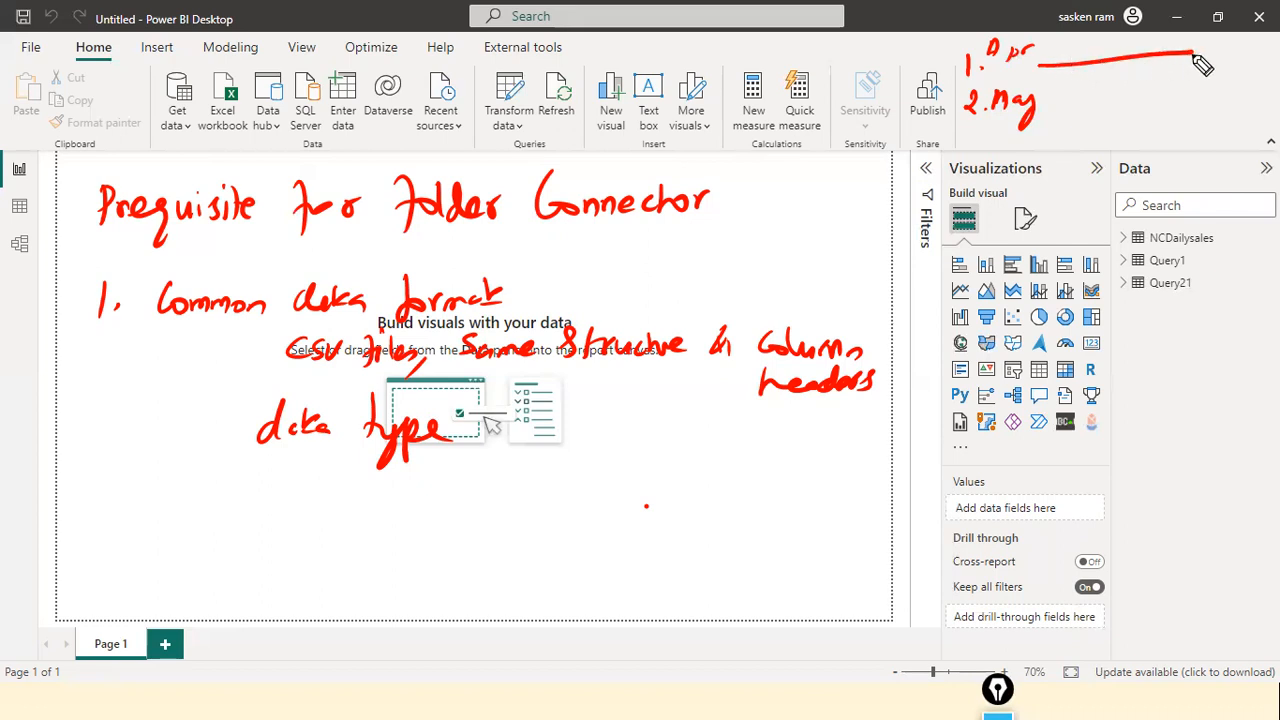
pyautogui.moveTo(1052, 104); pyautogui.dragTo(1174, 96)
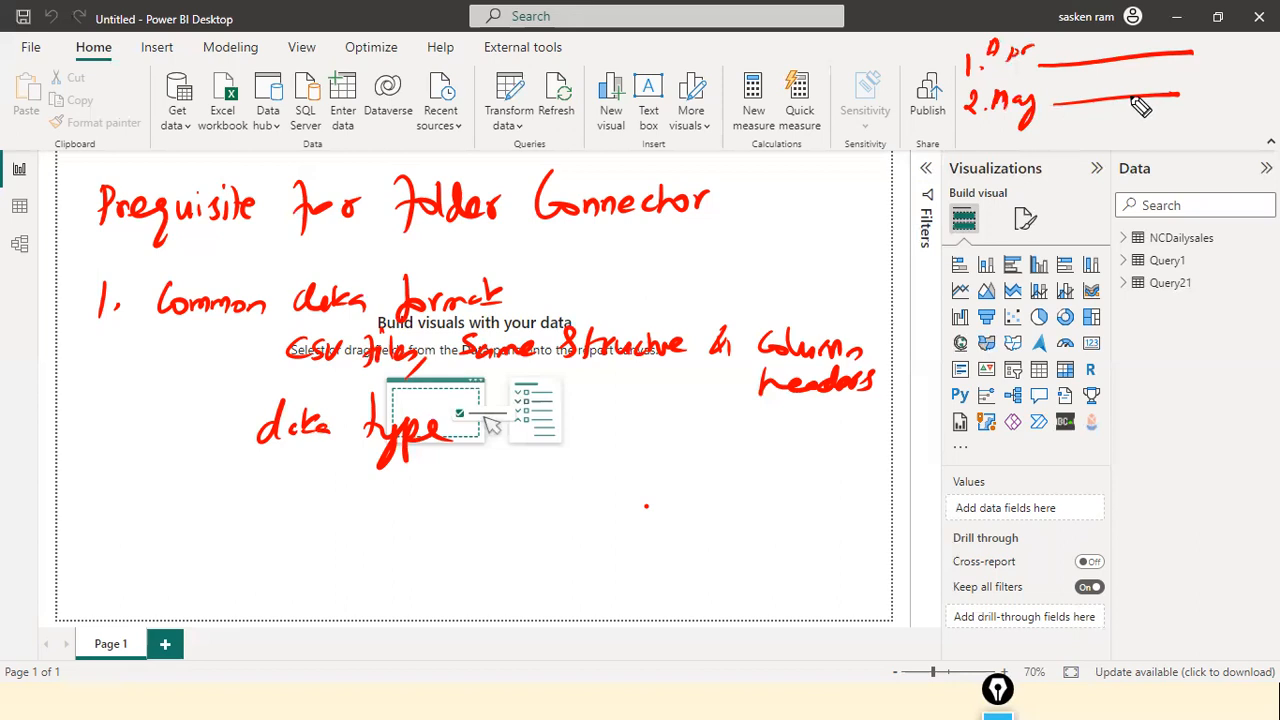
pyautogui.moveTo(1078, 60)
pyautogui.mouseDown()
pyautogui.moveTo(1090, 72)
pyautogui.moveTo(1108, 46)
pyautogui.moveTo(1124, 68)
pyautogui.moveTo(1082, 52)
pyautogui.moveTo(1110, 72)
pyautogui.moveTo(1133, 58)
pyautogui.moveTo(1178, 72)
pyautogui.moveTo(1226, 50)
pyautogui.moveTo(1242, 80)
pyautogui.mouseUp()
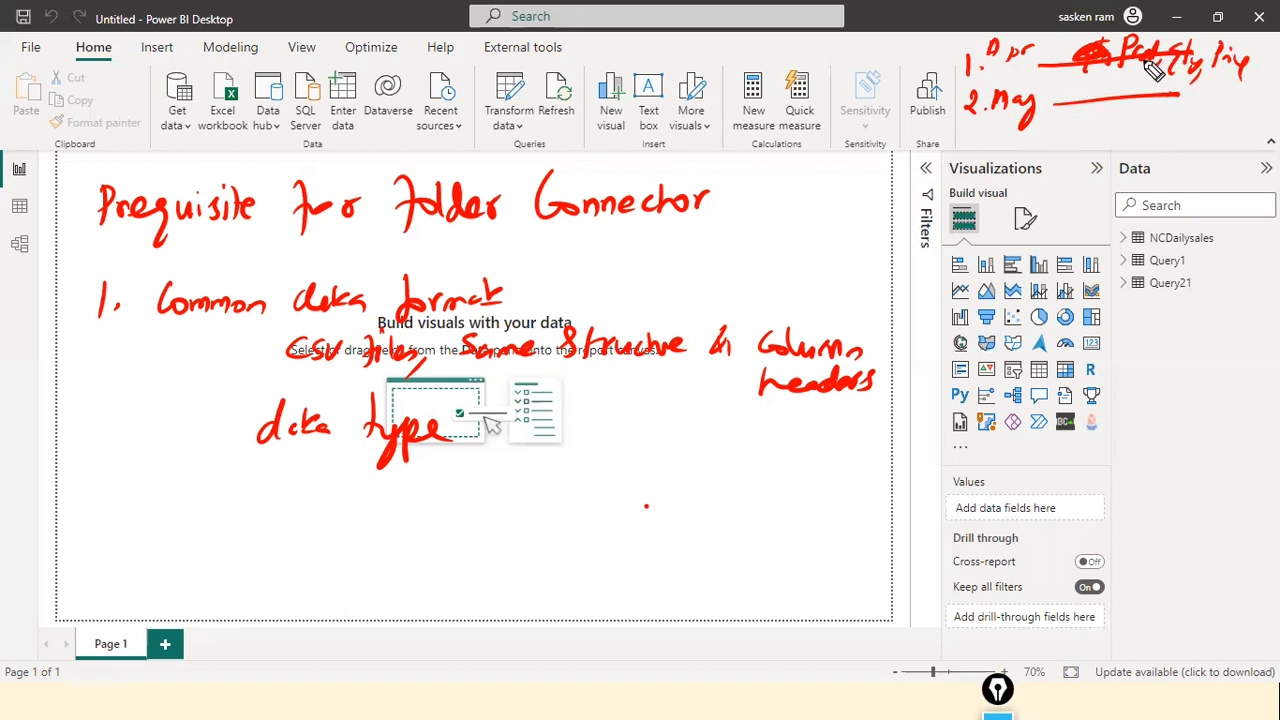
pyautogui.moveTo(1066, 97)
pyautogui.mouseDown()
pyautogui.moveTo(1082, 93)
pyautogui.moveTo(1077, 114)
pyautogui.moveTo(1100, 96)
pyautogui.moveTo(1136, 114)
pyautogui.moveTo(1178, 102)
pyautogui.moveTo(1196, 118)
pyautogui.moveTo(1210, 96)
pyautogui.moveTo(1255, 96)
pyautogui.mouseUp()
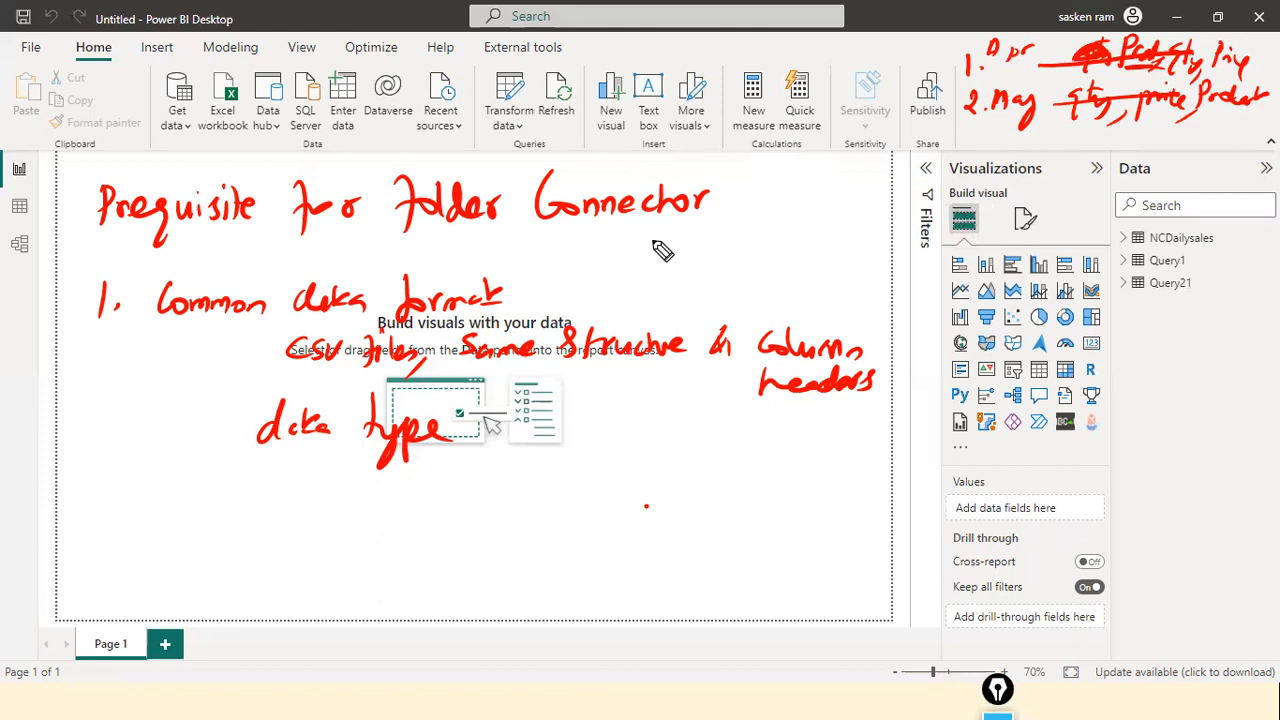
# Handwrite, underline and circle "NCDailysales" beside the heading, and note the .csv extension below the May example before overwriting it.
pyautogui.click(774, 198)
pyautogui.moveTo(785, 190)
pyautogui.mouseDown()
pyautogui.moveTo(894, 206)
pyautogui.moveTo(916, 196)
pyautogui.mouseUp()
pyautogui.moveTo(765, 225); pyautogui.dragTo(897, 226)
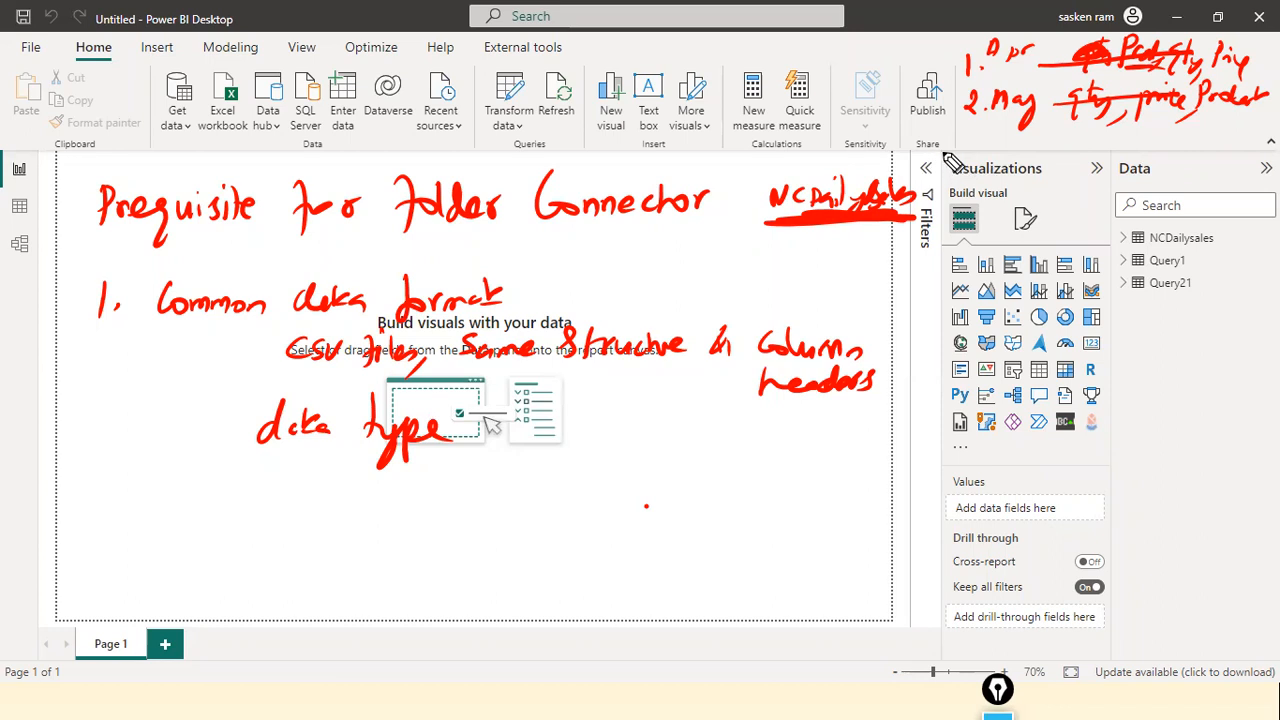
pyautogui.moveTo(988, 150); pyautogui.dragTo(1008, 154)
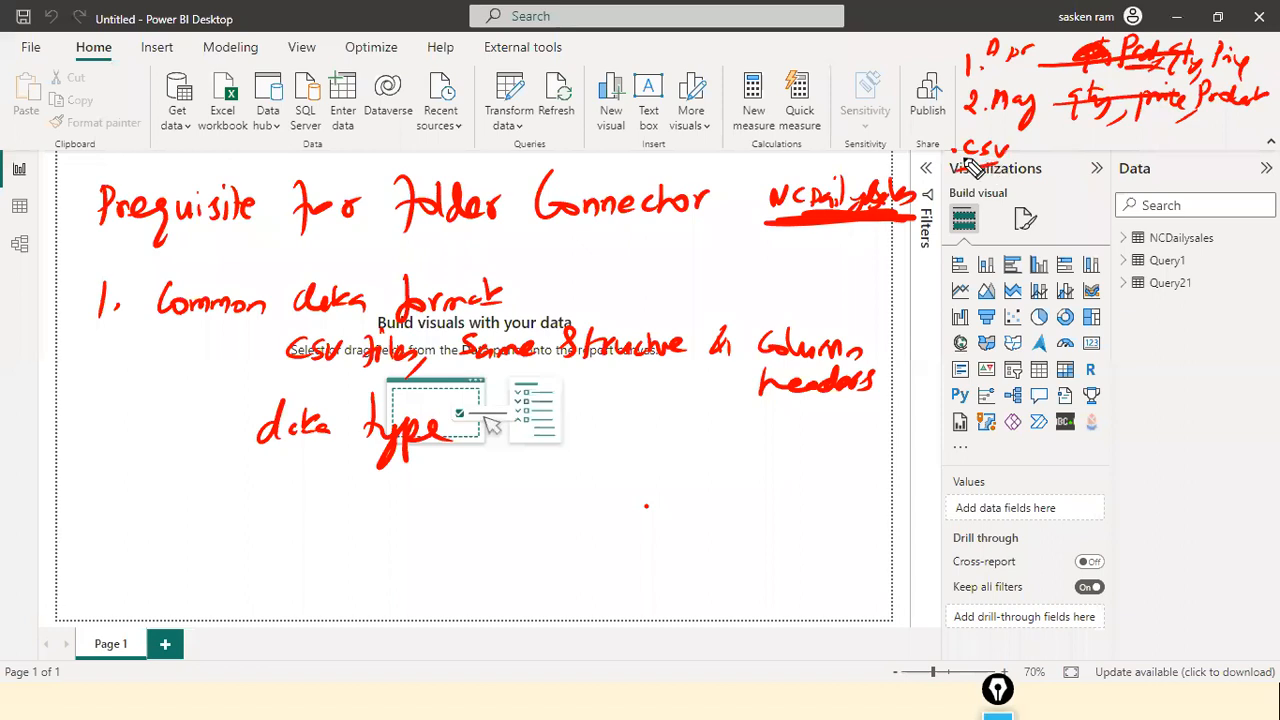
pyautogui.moveTo(856, 150); pyautogui.dragTo(930, 162)
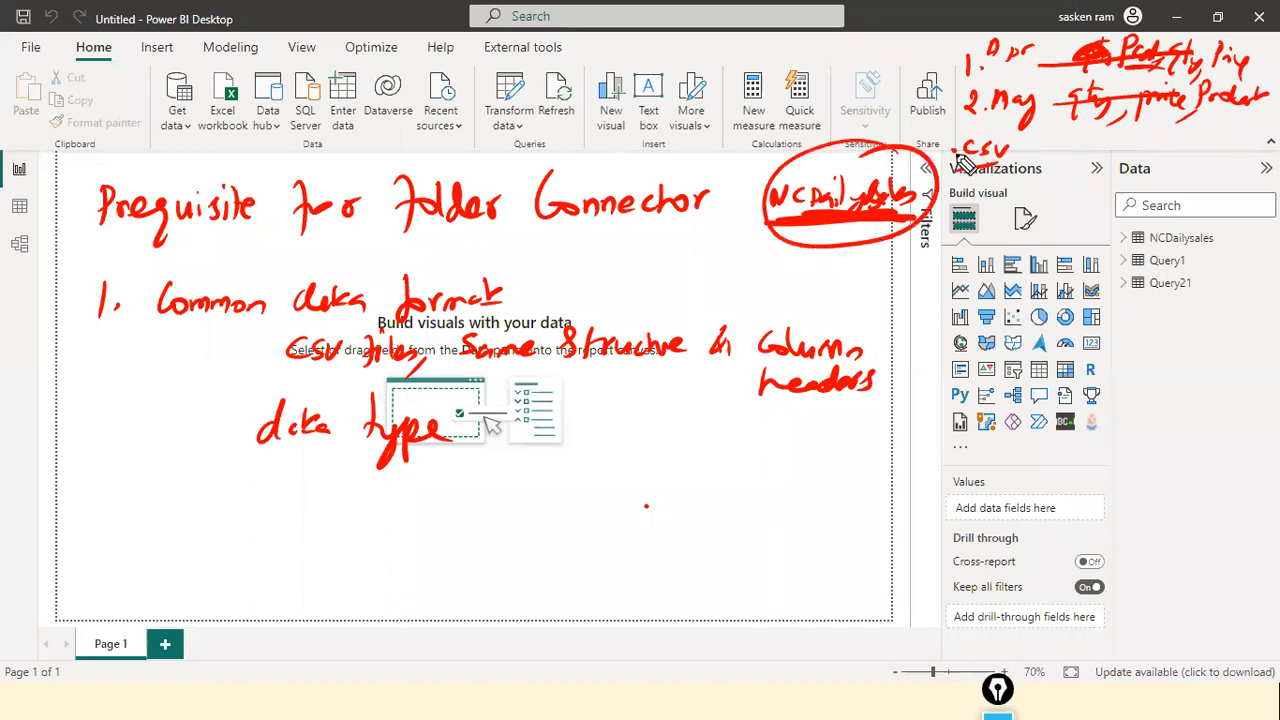
pyautogui.moveTo(972, 142); pyautogui.dragTo(967, 158)
pyautogui.moveTo(992, 131); pyautogui.dragTo(992, 160)
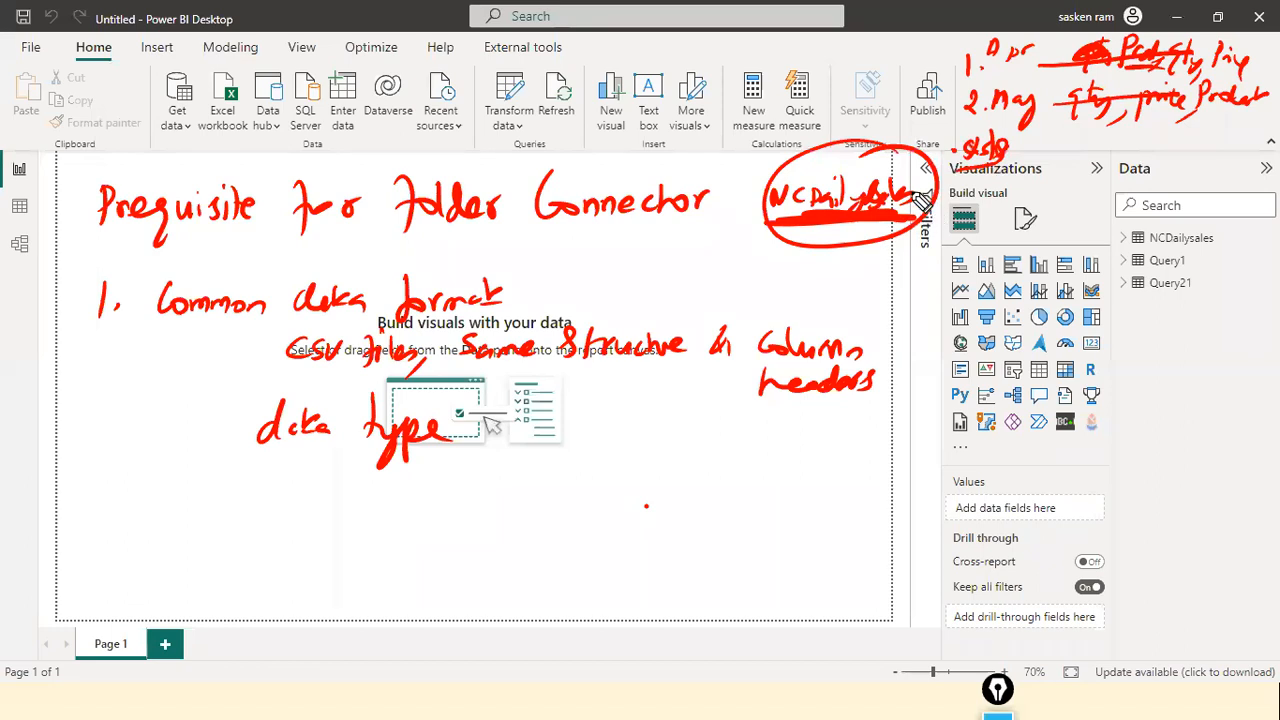
# Switch to the NCDailysales folder in File Explorer and clear all handwritten notes from the screen.
pyautogui.hotkey('alt', 'Tab')
pyautogui.hotkey('alt', 'Tab')
pyautogui.hotkey('alt', 'Tab')
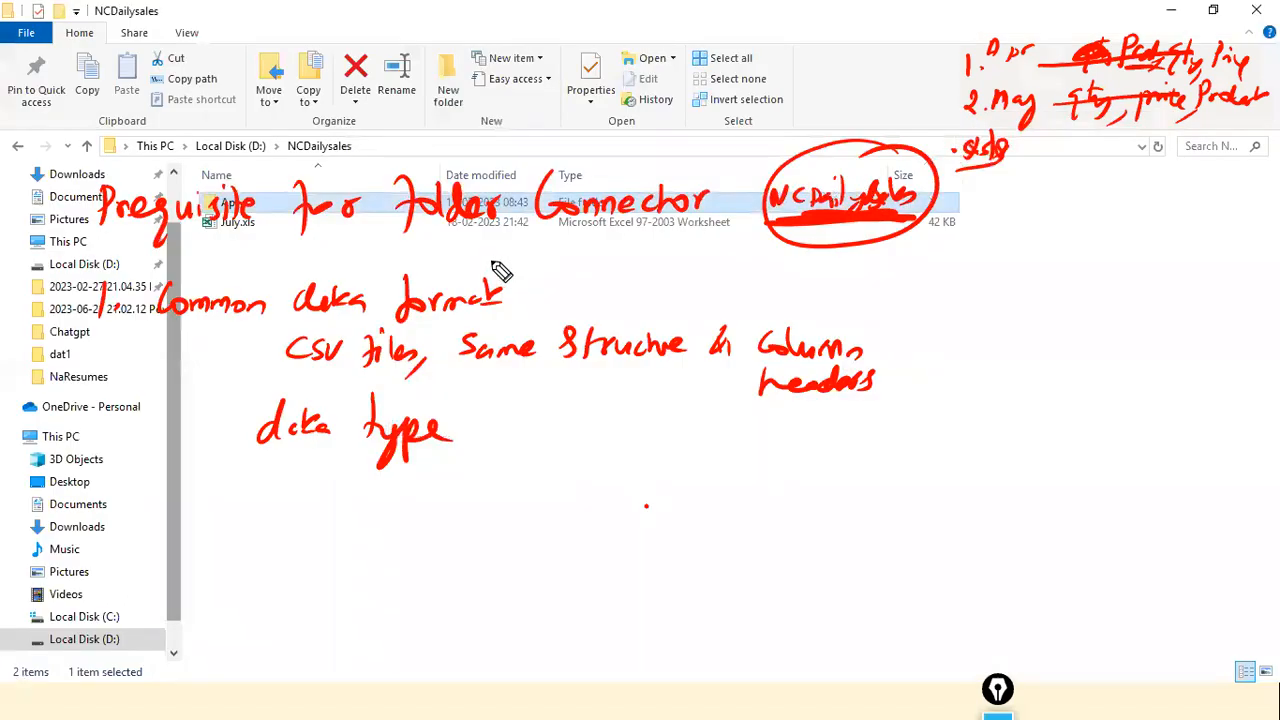
pyautogui.hotkey('ctrl', 'shift', '7')
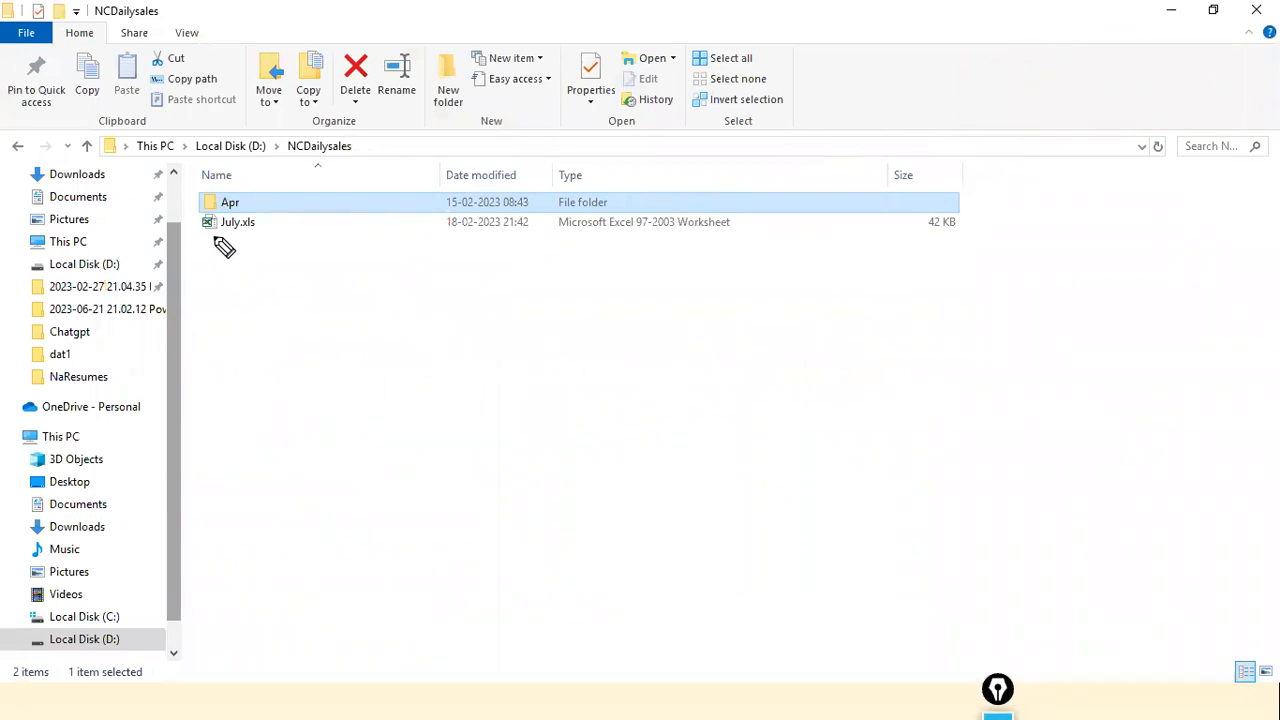
# Handwrite "Aug.csv" below July.xls with its extension replaced by an Excel one, and clear the notes.
pyautogui.moveTo(200, 282)
pyautogui.mouseDown()
pyautogui.moveTo(240, 270)
pyautogui.moveTo(289, 289)
pyautogui.moveTo(329, 269)
pyautogui.moveTo(286, 262)
pyautogui.moveTo(264, 237)
pyautogui.mouseUp()
pyautogui.moveTo(311, 300); pyautogui.dragTo(348, 284)
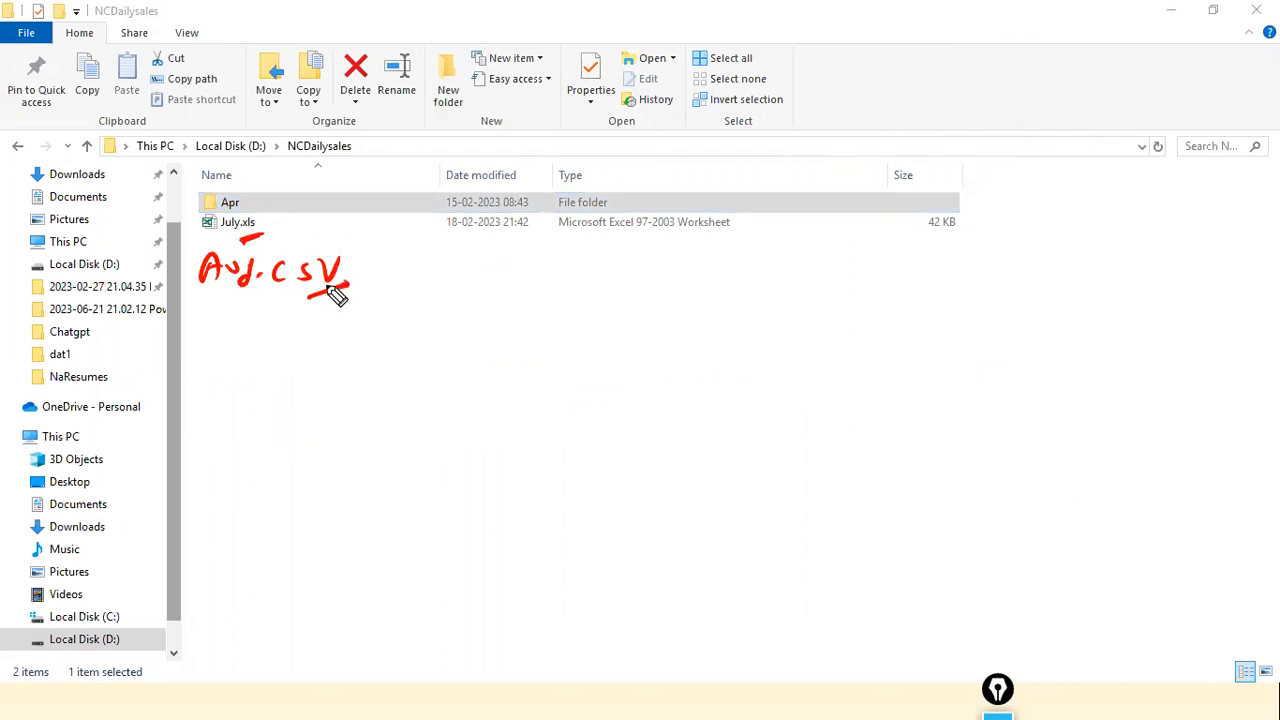
pyautogui.moveTo(302, 287)
pyautogui.mouseDown()
pyautogui.moveTo(303, 276)
pyautogui.moveTo(290, 285)
pyautogui.moveTo(314, 304)
pyautogui.moveTo(277, 309)
pyautogui.mouseUp()
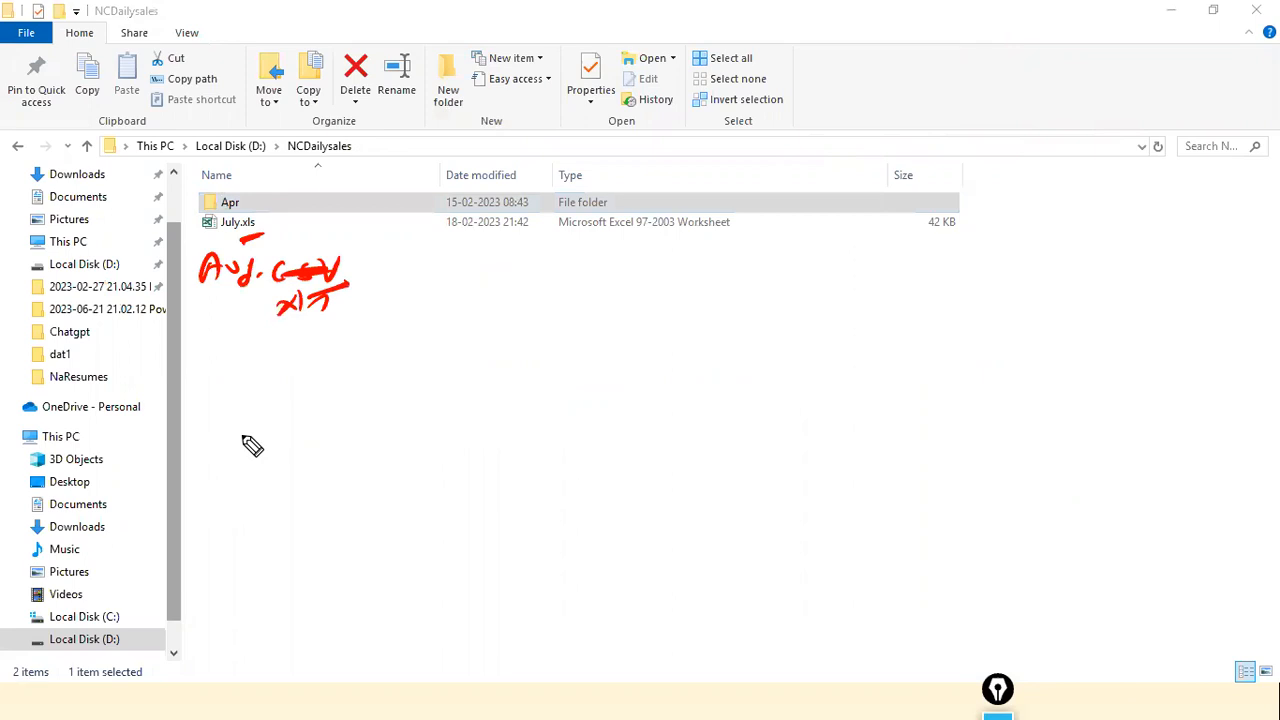
pyautogui.press('e')
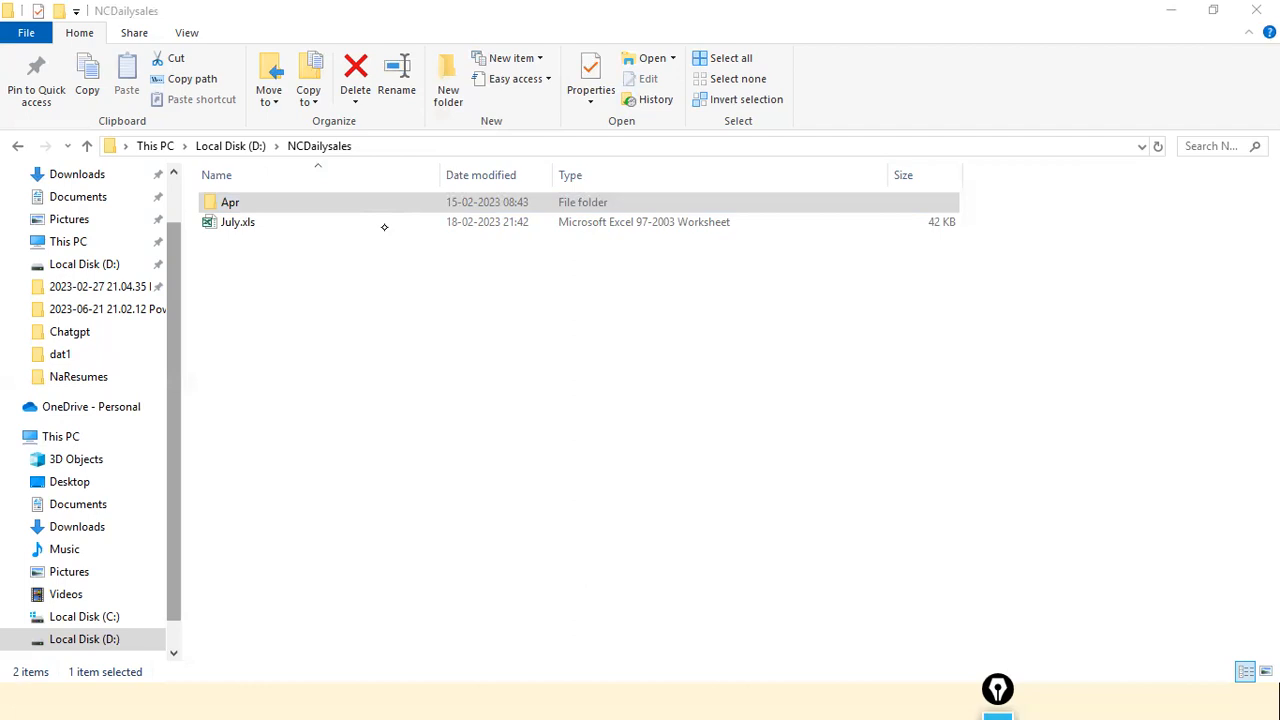
# Handwrite and circle "Aug.csv" below July.xls, and clear the note from the screen.
pyautogui.moveTo(212, 289)
pyautogui.mouseDown()
pyautogui.moveTo(256, 273)
pyautogui.moveTo(297, 289)
pyautogui.moveTo(343, 262)
pyautogui.moveTo(291, 286)
pyautogui.mouseUp()
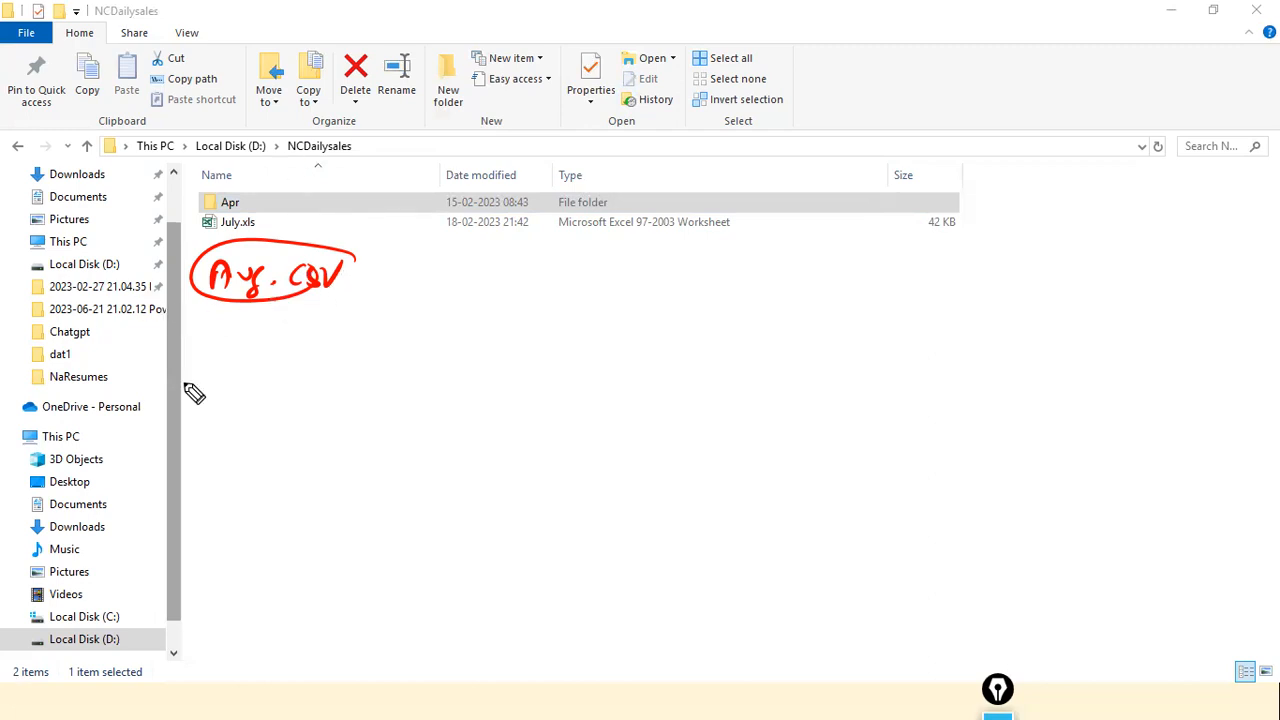
pyautogui.press('Delete')
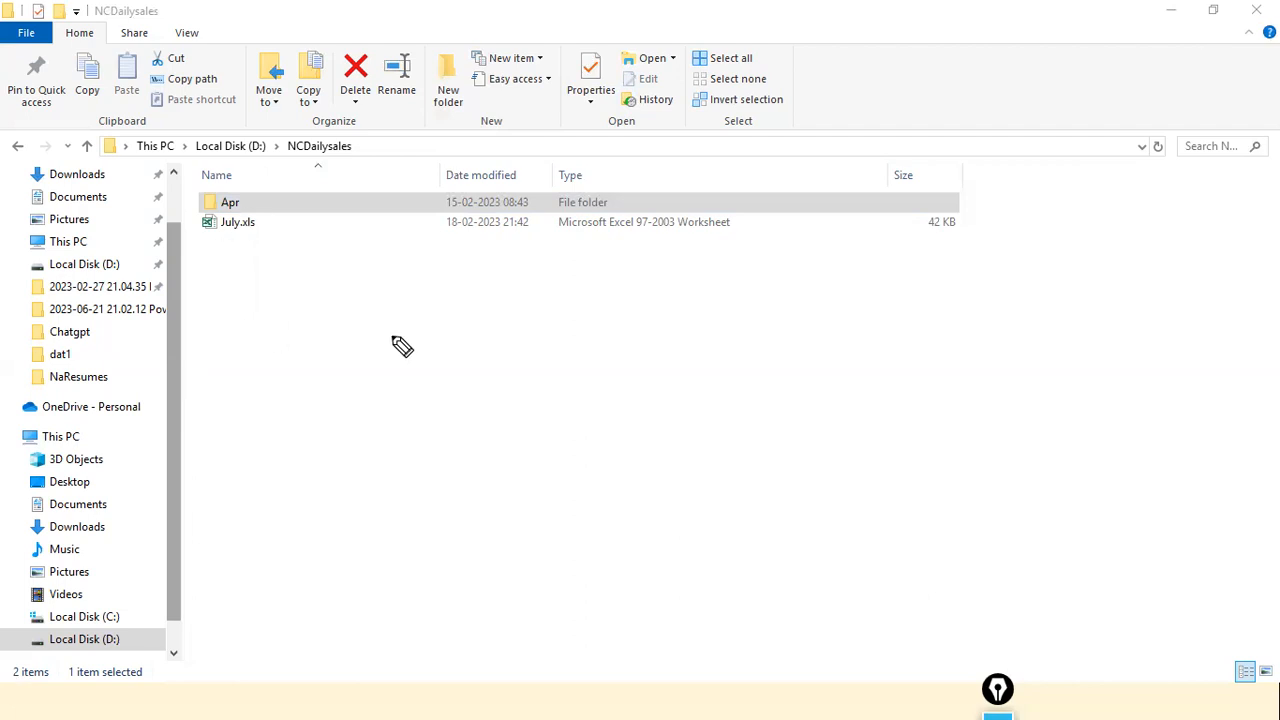
# Handwrite rule 1 below the file list: "Column order need not to be same", with "data type should be same" beneath it.
pyautogui.moveTo(343, 321); pyautogui.dragTo(345, 354)
pyautogui.moveTo(361, 346); pyautogui.dragTo(358, 352)
pyautogui.moveTo(420, 318)
pyautogui.mouseDown()
pyautogui.moveTo(449, 343)
pyautogui.moveTo(814, 314)
pyautogui.moveTo(888, 322)
pyautogui.moveTo(897, 303)
pyautogui.moveTo(943, 300)
pyautogui.moveTo(971, 314)
pyautogui.moveTo(1106, 316)
pyautogui.mouseUp()
pyautogui.moveTo(428, 374)
pyautogui.mouseDown()
pyautogui.moveTo(432, 388)
pyautogui.moveTo(487, 386)
pyautogui.moveTo(520, 363)
pyautogui.moveTo(543, 391)
pyautogui.moveTo(569, 383)
pyautogui.mouseUp()
pyautogui.moveTo(640, 356)
pyautogui.mouseDown()
pyautogui.moveTo(660, 377)
pyautogui.moveTo(703, 386)
pyautogui.moveTo(764, 362)
pyautogui.moveTo(785, 372)
pyautogui.mouseUp()
pyautogui.moveTo(858, 352)
pyautogui.mouseDown()
pyautogui.moveTo(856, 372)
pyautogui.moveTo(947, 370)
pyautogui.mouseUp()
# Handwrite price notes beside Apr and July.xls with the types decimal and text, circle both items and underline the types.
pyautogui.moveTo(262, 230)
pyautogui.mouseDown()
pyautogui.moveTo(316, 246)
pyautogui.moveTo(372, 230)
pyautogui.mouseUp()
pyautogui.moveTo(290, 196)
pyautogui.mouseDown()
pyautogui.moveTo(266, 200)
pyautogui.moveTo(356, 184)
pyautogui.mouseUp()
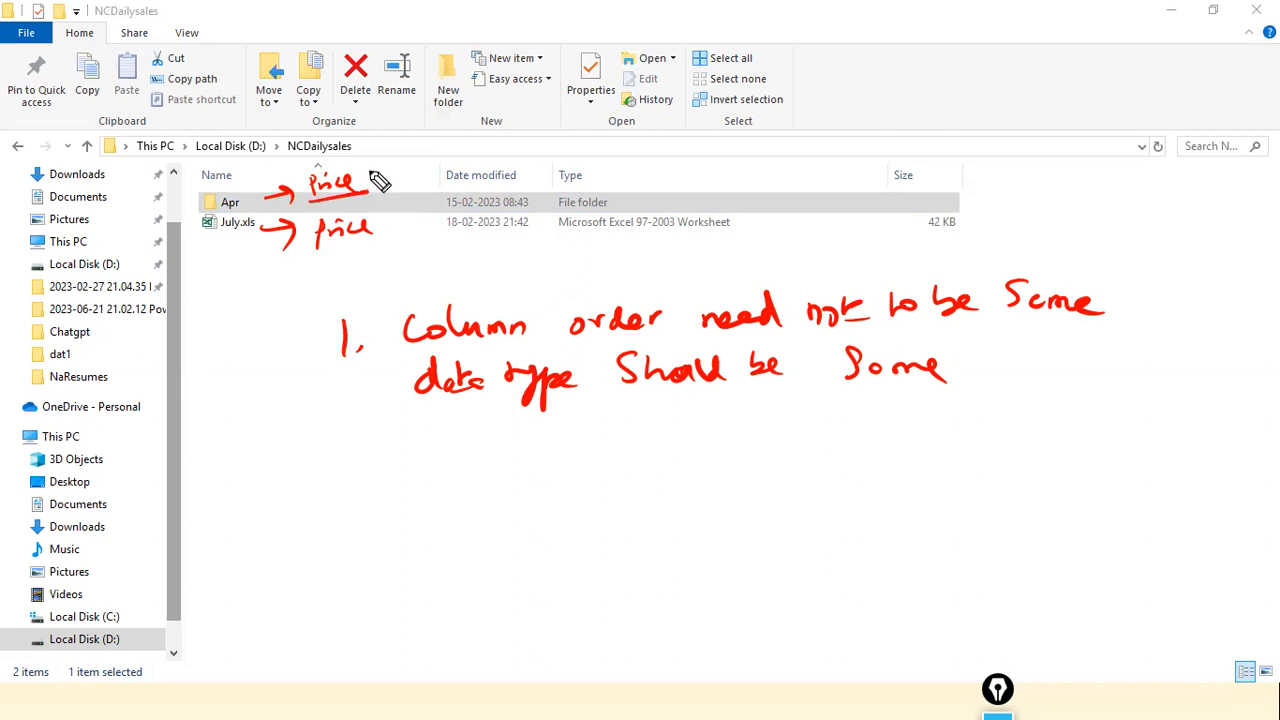
pyautogui.moveTo(366, 196); pyautogui.dragTo(308, 199)
pyautogui.moveTo(368, 184)
pyautogui.mouseDown()
pyautogui.moveTo(414, 168)
pyautogui.moveTo(400, 158)
pyautogui.moveTo(465, 156)
pyautogui.mouseUp()
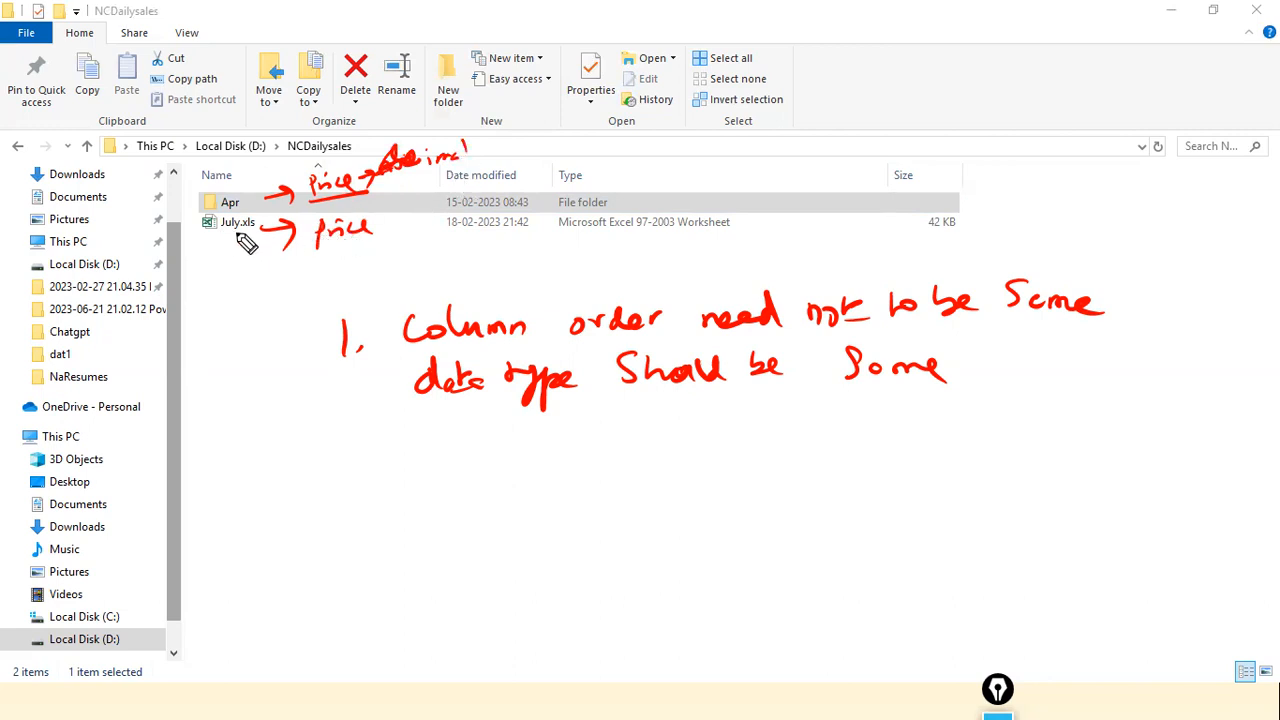
pyautogui.moveTo(372, 230)
pyautogui.mouseDown()
pyautogui.moveTo(480, 194)
pyautogui.moveTo(491, 229)
pyautogui.mouseUp()
pyautogui.moveTo(263, 171); pyautogui.dragTo(280, 205)
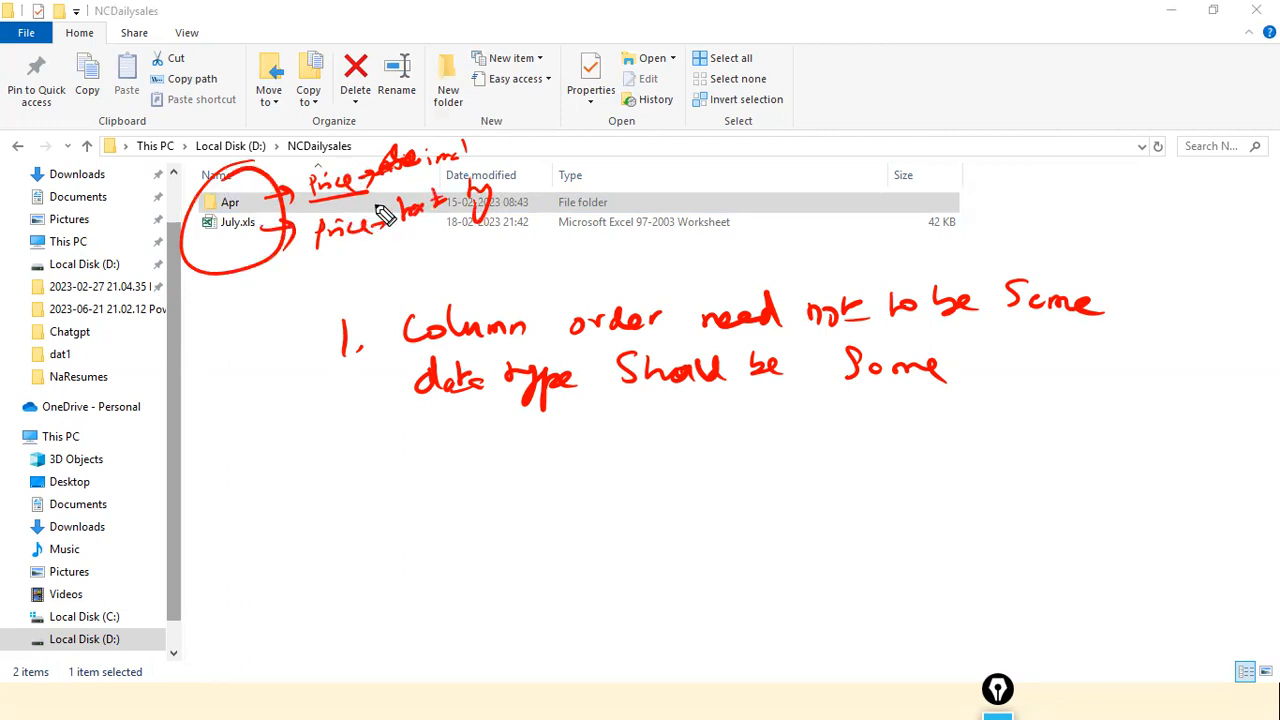
pyautogui.moveTo(402, 180); pyautogui.dragTo(460, 174)
pyautogui.moveTo(466, 232); pyautogui.dragTo(511, 213)
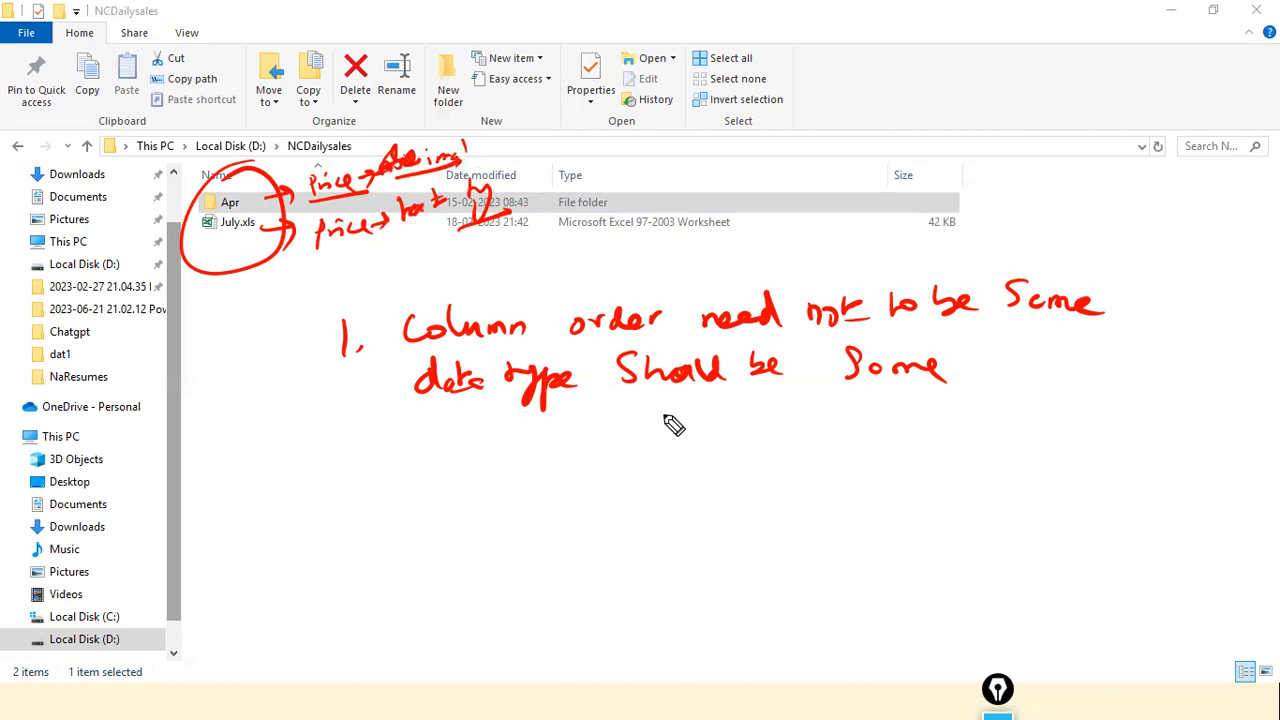
# Tick the data type rule and add "qty" to the column notes beside Apr and July.xls in opposite order to price.
pyautogui.moveTo(958, 370)
pyautogui.mouseDown()
pyautogui.moveTo(1022, 368)
pyautogui.moveTo(1028, 341)
pyautogui.mouseUp()
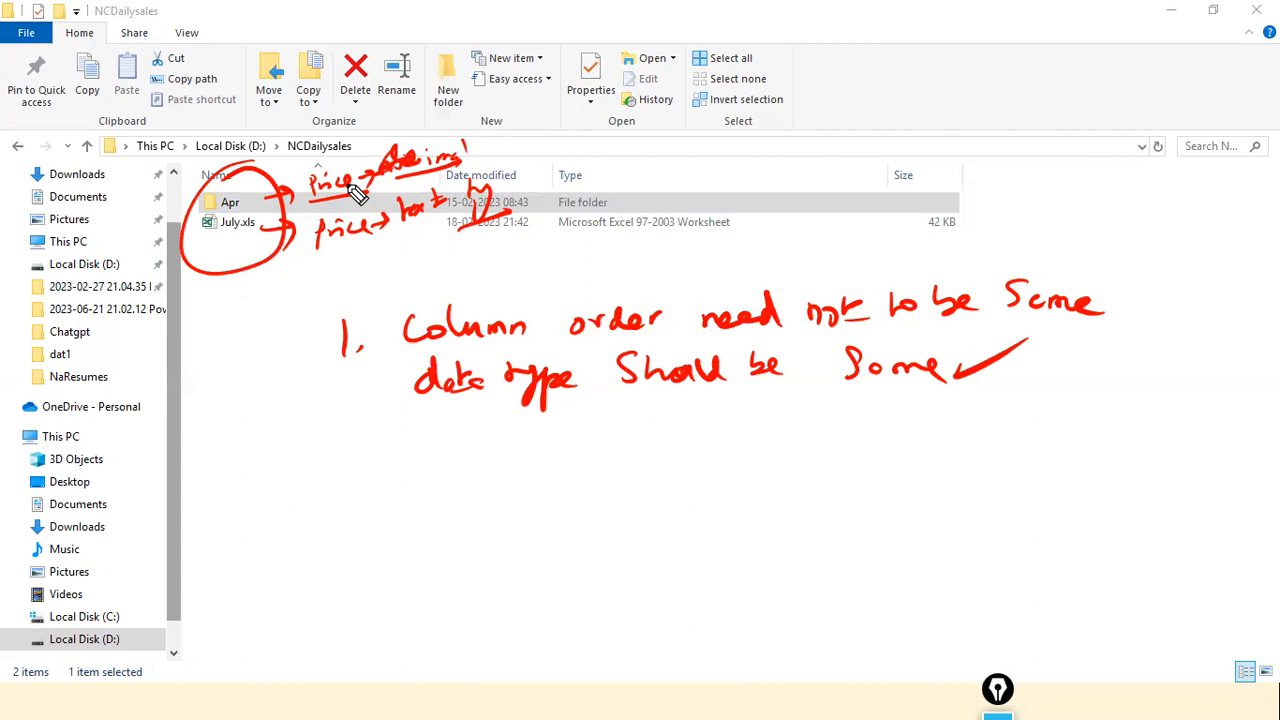
pyautogui.moveTo(414, 180); pyautogui.dragTo(430, 186)
pyautogui.moveTo(280, 247); pyautogui.dragTo(268, 274)
pyautogui.moveTo(284, 244); pyautogui.dragTo(288, 260)
pyautogui.moveTo(302, 269); pyautogui.dragTo(294, 290)
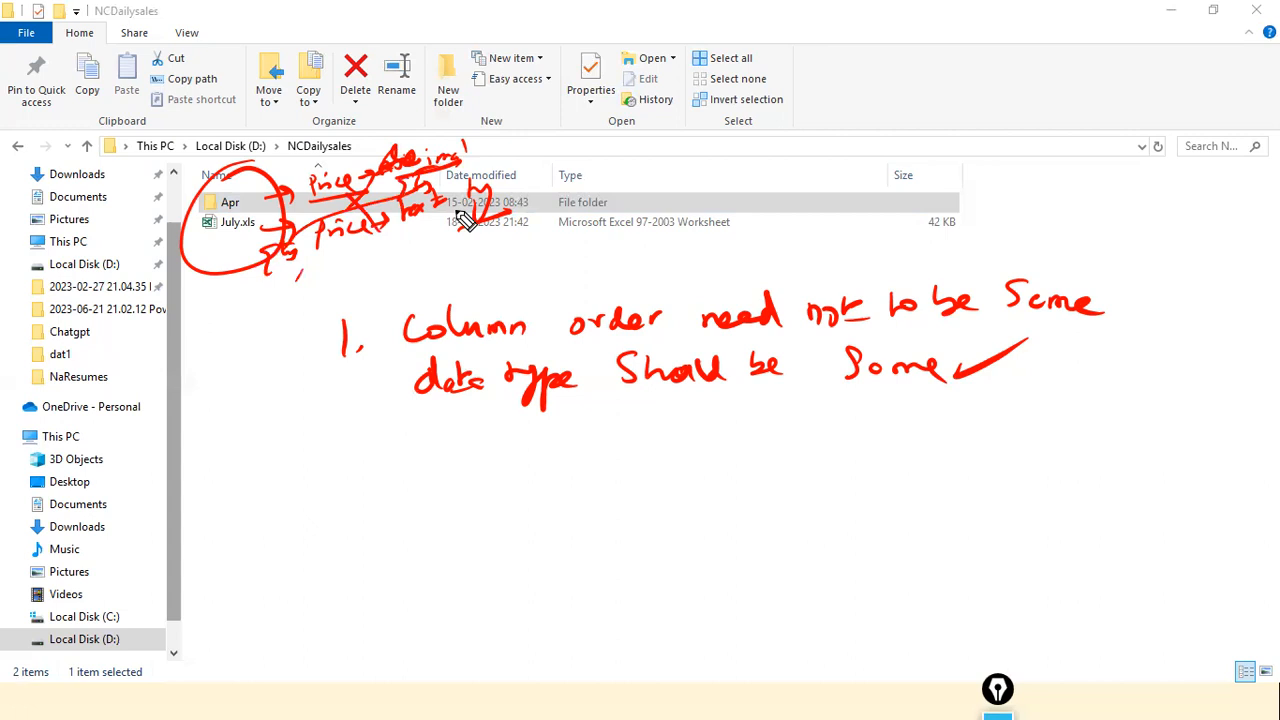
# Handwrite rule 2 below the first rule: "All files should be same type".
pyautogui.moveTo(350, 447)
pyautogui.mouseDown()
pyautogui.moveTo(370, 484)
pyautogui.moveTo(486, 503)
pyautogui.mouseUp()
pyautogui.moveTo(478, 455); pyautogui.dragTo(478, 495)
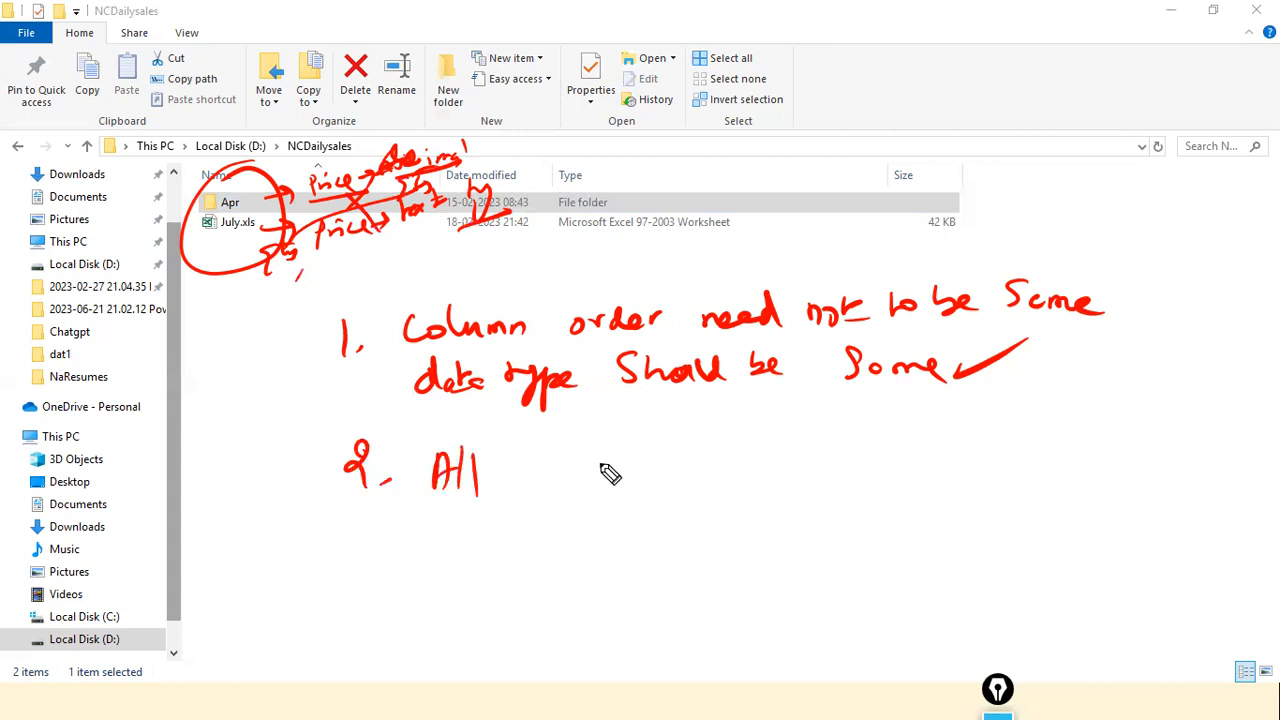
pyautogui.moveTo(531, 450)
pyautogui.mouseDown()
pyautogui.moveTo(545, 488)
pyautogui.moveTo(600, 484)
pyautogui.mouseUp()
pyautogui.moveTo(670, 445)
pyautogui.mouseDown()
pyautogui.moveTo(654, 474)
pyautogui.moveTo(737, 443)
pyautogui.moveTo(765, 457)
pyautogui.moveTo(772, 432)
pyautogui.moveTo(794, 471)
pyautogui.moveTo(812, 458)
pyautogui.mouseUp()
pyautogui.moveTo(822, 458); pyautogui.dragTo(950, 448)
pyautogui.moveTo(984, 400)
pyautogui.mouseDown()
pyautogui.moveTo(982, 426)
pyautogui.moveTo(1046, 457)
pyautogui.moveTo(1112, 434)
pyautogui.mouseUp()
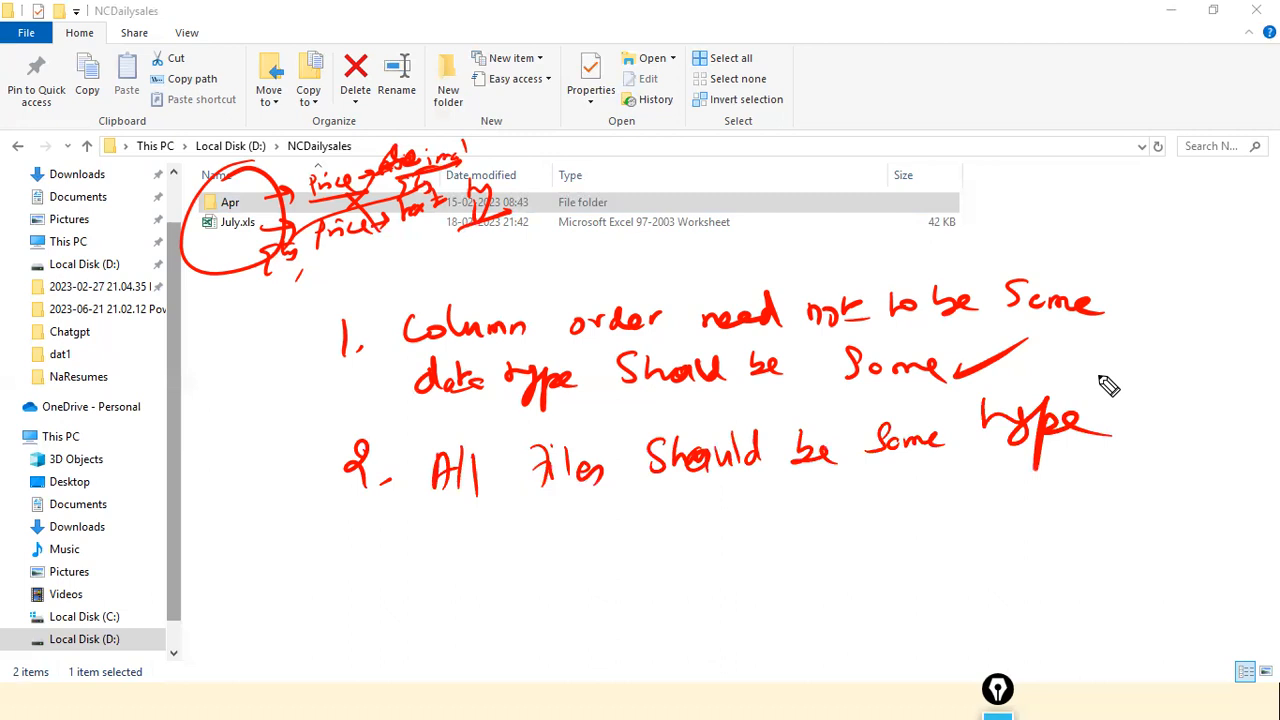
# Handwrite rule 3 below the second rule, "Column names should be same", and tick it.
pyautogui.moveTo(350, 535); pyautogui.dragTo(350, 562)
pyautogui.click(378, 557)
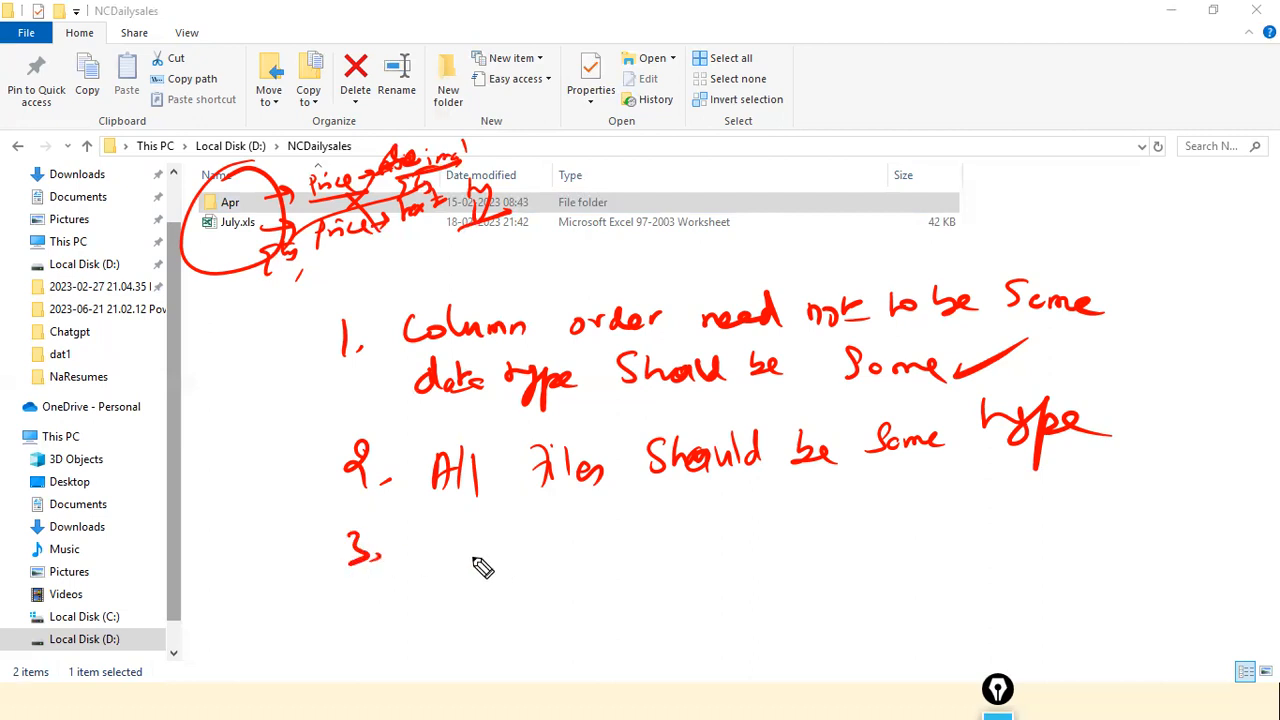
pyautogui.moveTo(457, 543)
pyautogui.mouseDown()
pyautogui.moveTo(526, 569)
pyautogui.moveTo(541, 552)
pyautogui.moveTo(543, 566)
pyautogui.moveTo(571, 571)
pyautogui.moveTo(717, 560)
pyautogui.mouseUp()
pyautogui.moveTo(790, 520)
pyautogui.mouseDown()
pyautogui.moveTo(805, 553)
pyautogui.moveTo(820, 543)
pyautogui.moveTo(814, 517)
pyautogui.moveTo(865, 547)
pyautogui.moveTo(918, 530)
pyautogui.moveTo(988, 540)
pyautogui.moveTo(1108, 522)
pyautogui.mouseUp()
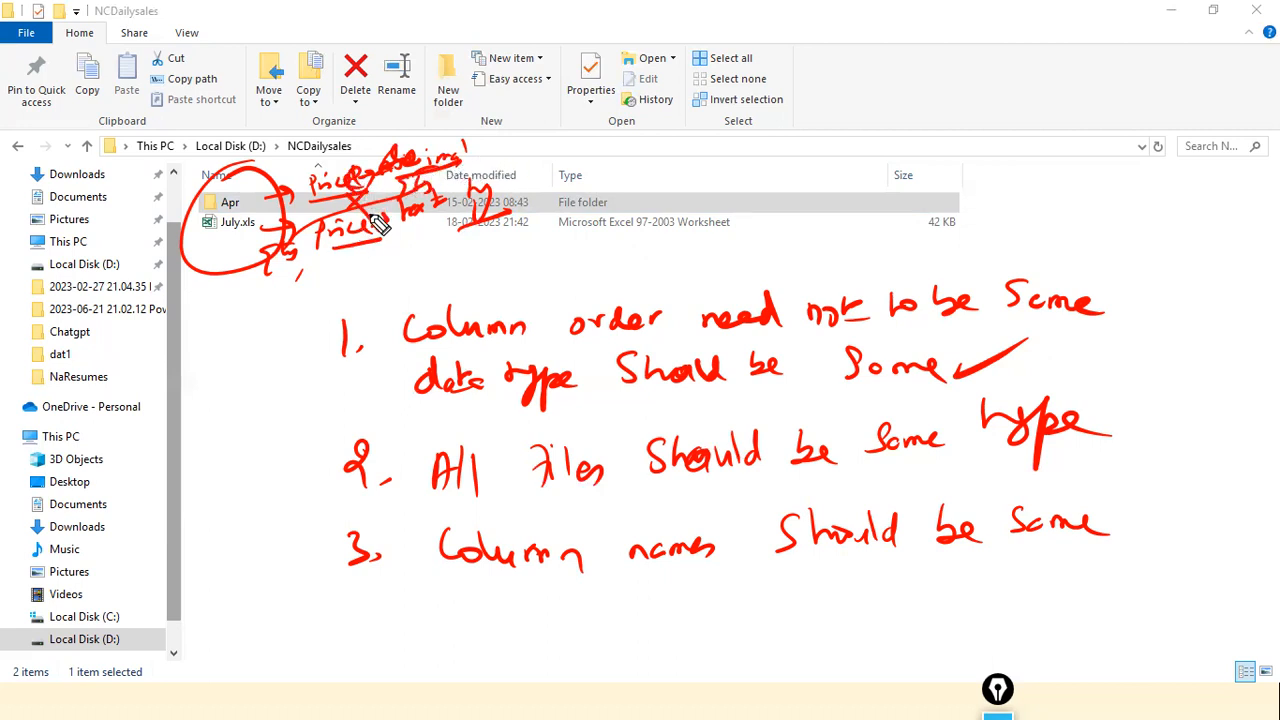
pyautogui.moveTo(426, 566); pyautogui.dragTo(446, 532)
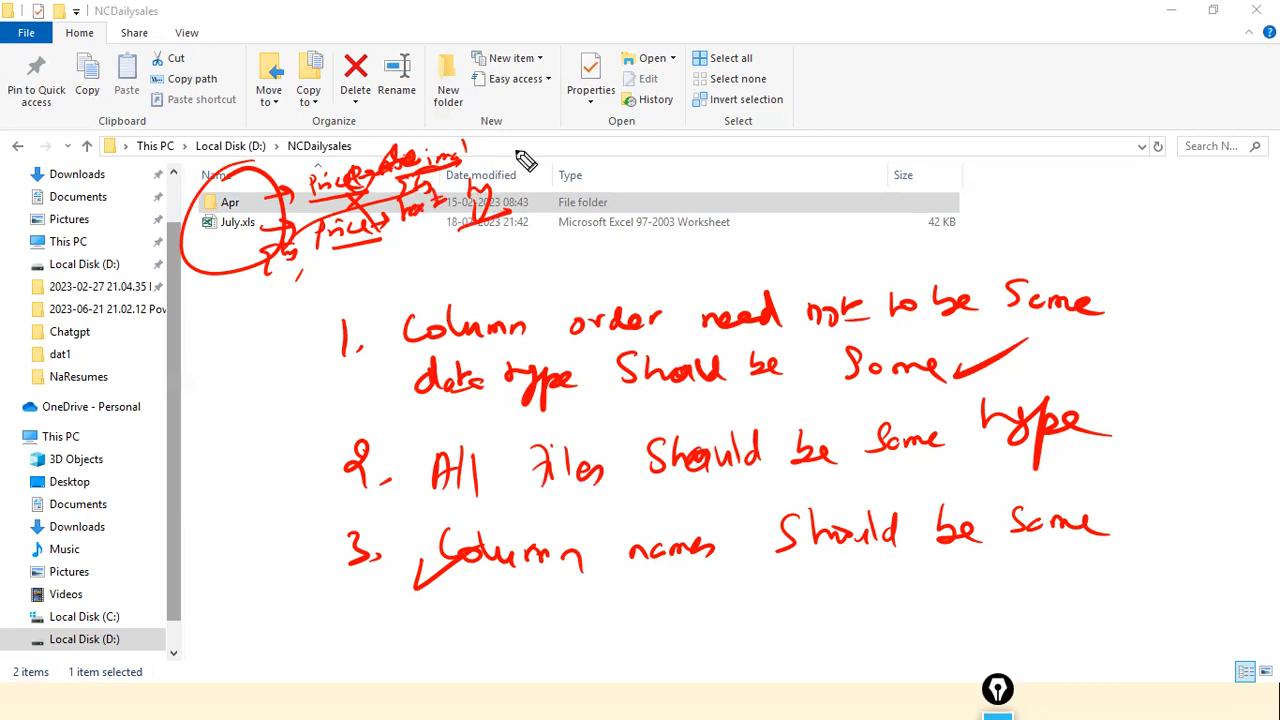
# Handwrite two example column lists above the rules, "price, qty, Sales" and a second row with qty, price and a sales amount column.
pyautogui.moveTo(940, 72)
pyautogui.mouseDown()
pyautogui.moveTo(944, 104)
pyautogui.moveTo(1000, 84)
pyautogui.moveTo(1043, 109)
pyautogui.moveTo(1077, 106)
pyautogui.moveTo(1104, 70)
pyautogui.mouseUp()
pyautogui.moveTo(958, 126)
pyautogui.mouseDown()
pyautogui.moveTo(1000, 150)
pyautogui.moveTo(1003, 178)
pyautogui.moveTo(1075, 140)
pyautogui.moveTo(1108, 142)
pyautogui.mouseUp()
pyautogui.moveTo(1110, 92); pyautogui.dragTo(1098, 112)
pyautogui.moveTo(1150, 60); pyautogui.dragTo(1136, 100)
pyautogui.moveTo(1162, 80); pyautogui.dragTo(1178, 92)
pyautogui.moveTo(1180, 85); pyautogui.dragTo(1192, 95)
pyautogui.click(1120, 147)
pyautogui.moveTo(1118, 162)
pyautogui.mouseDown()
pyautogui.moveTo(1151, 137)
pyautogui.moveTo(1250, 132)
pyautogui.mouseUp()
pyautogui.moveTo(1158, 110); pyautogui.dragTo(1196, 94)
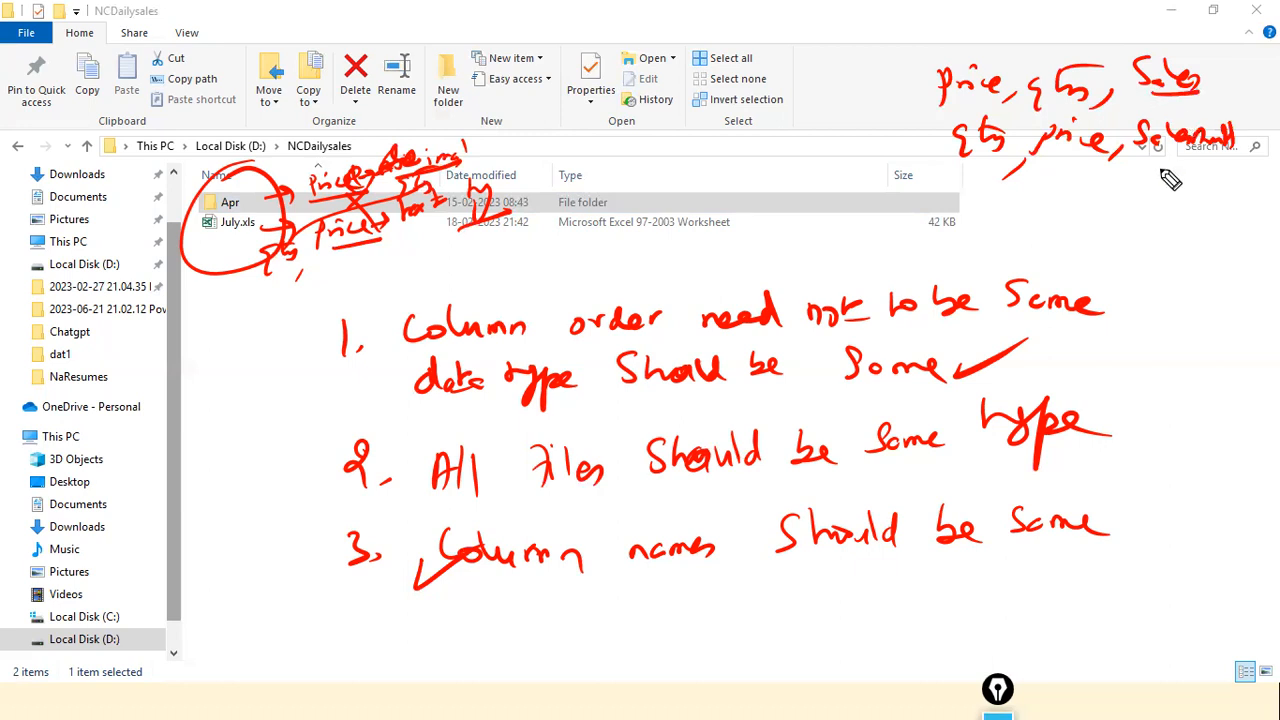
# Mark both example rows, underline the mismatched sales amount column, and replace it with "Sales".
pyautogui.moveTo(1157, 168); pyautogui.dragTo(1224, 163)
pyautogui.moveTo(865, 158); pyautogui.dragTo(917, 148)
pyautogui.moveTo(901, 137); pyautogui.dragTo(904, 165)
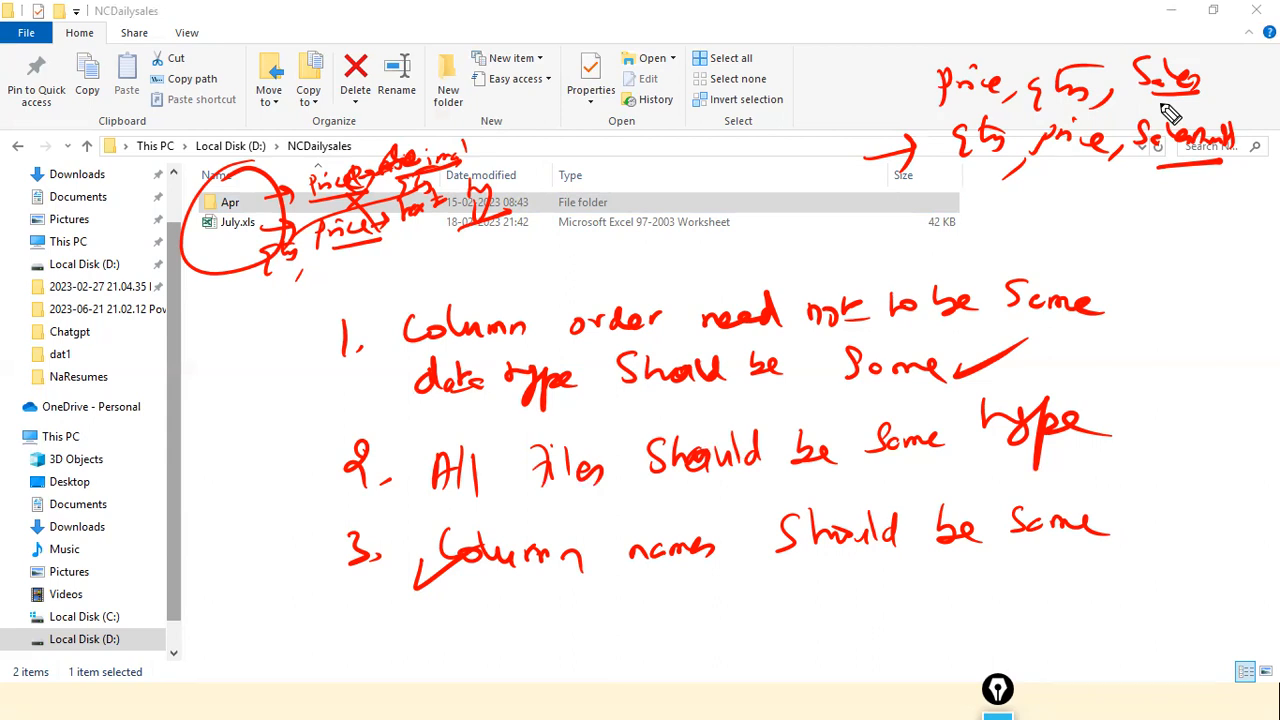
pyautogui.moveTo(866, 107); pyautogui.dragTo(905, 77)
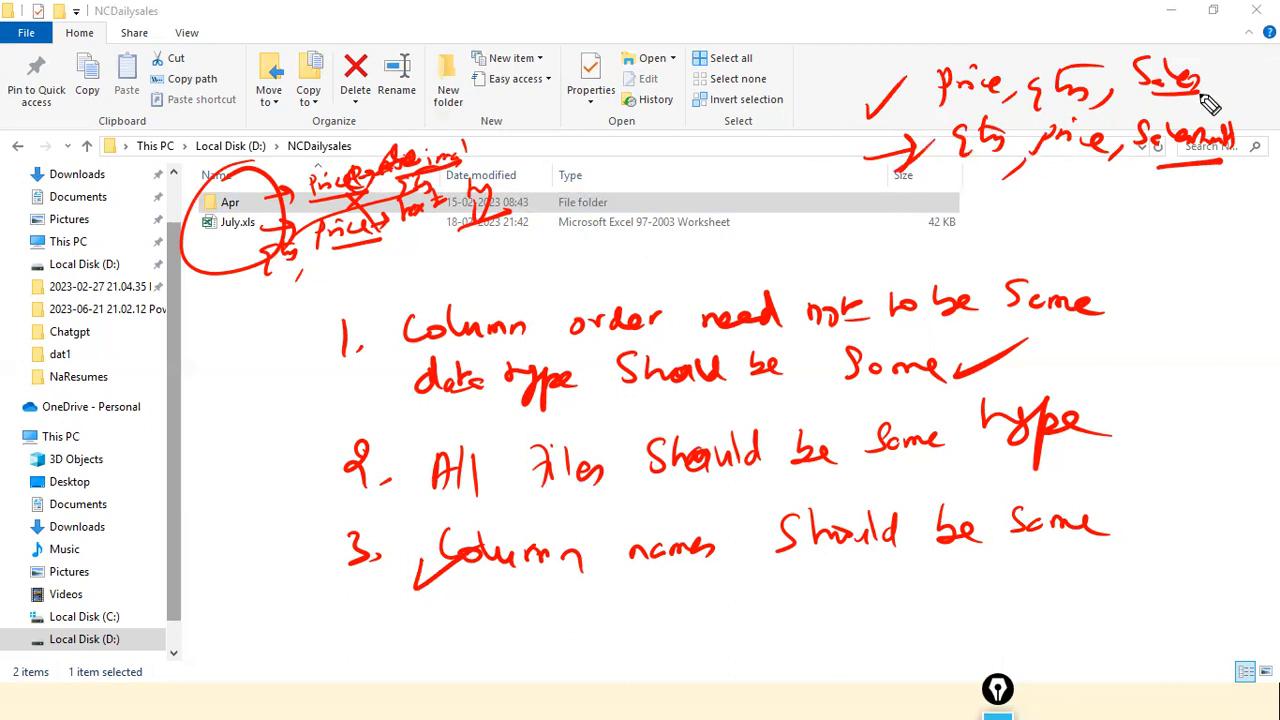
pyautogui.moveTo(1163, 170); pyautogui.dragTo(1226, 160)
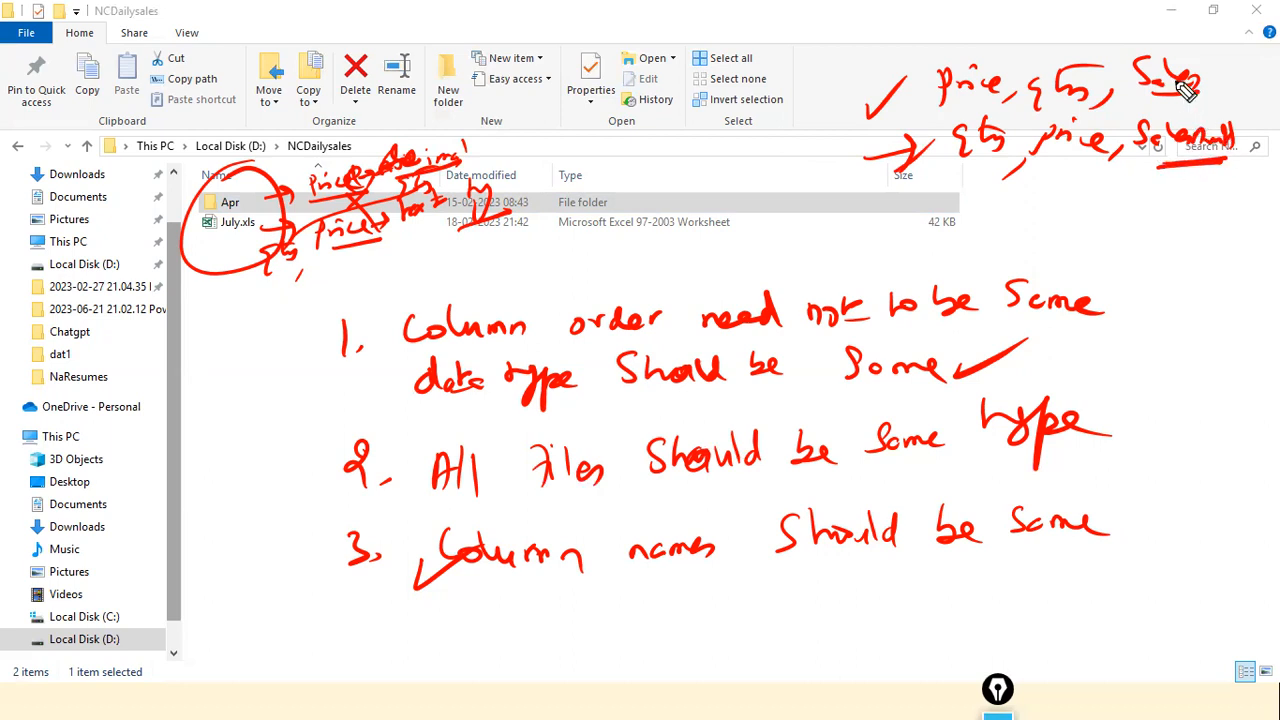
pyautogui.moveTo(1137, 161); pyautogui.dragTo(1228, 140)
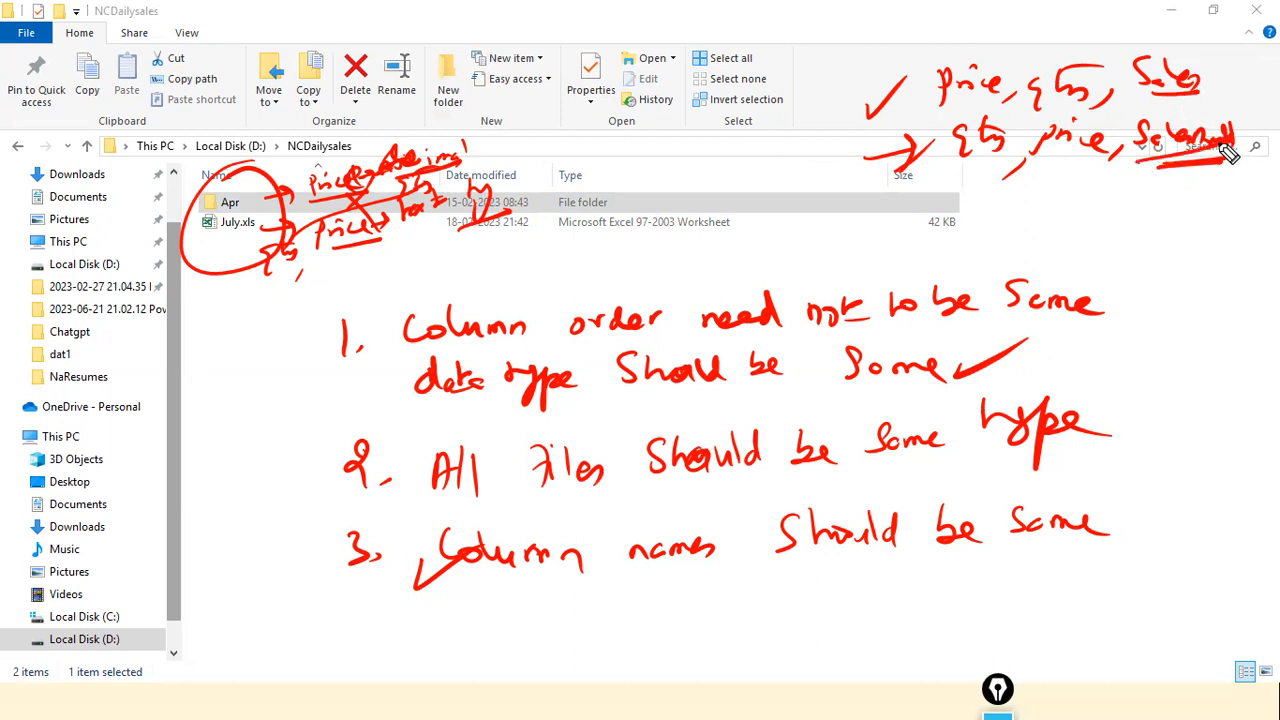
pyautogui.moveTo(1150, 145)
pyautogui.mouseDown()
pyautogui.moveTo(1243, 137)
pyautogui.moveTo(1171, 186)
pyautogui.moveTo(1215, 180)
pyautogui.mouseUp()
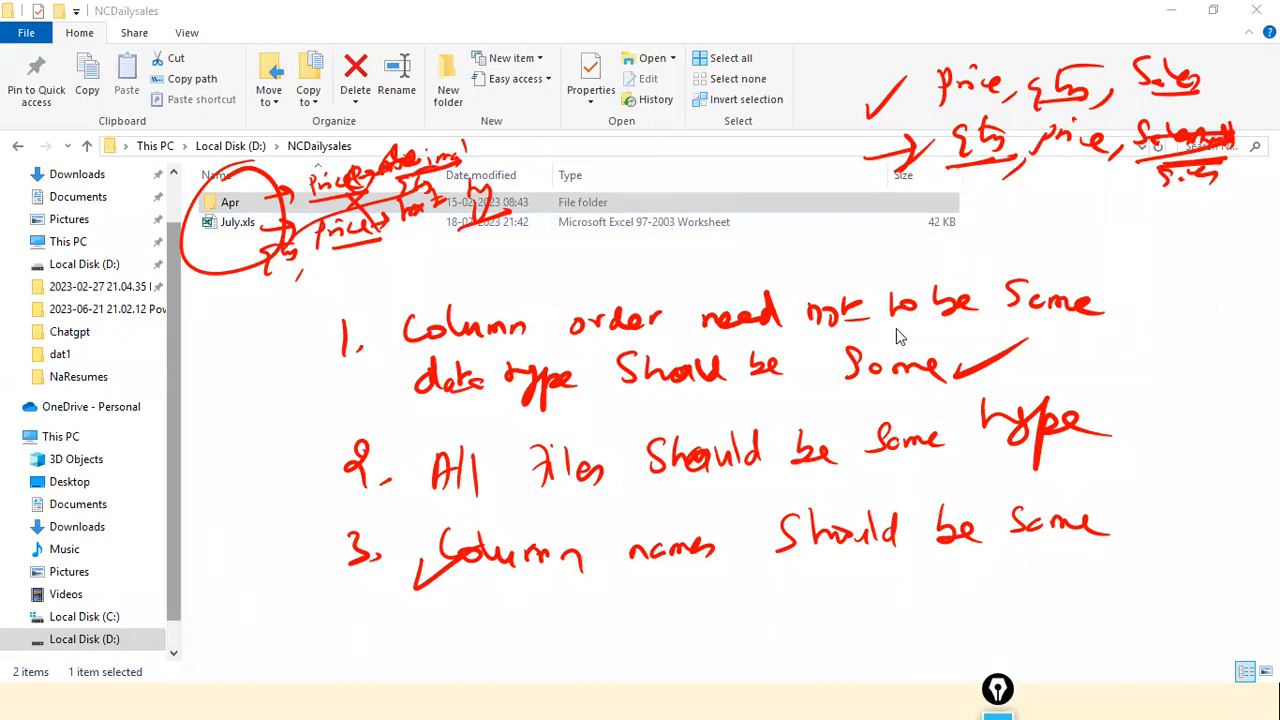
# Switch to Power BI Desktop and clear all the handwritten rules and examples from the screen.
pyautogui.hotkey('alt', 'Tab')
pyautogui.hotkey('alt', 'Tab')
pyautogui.hotkey('alt', 'Tab')
pyautogui.hotkey('alt', 'Tab')
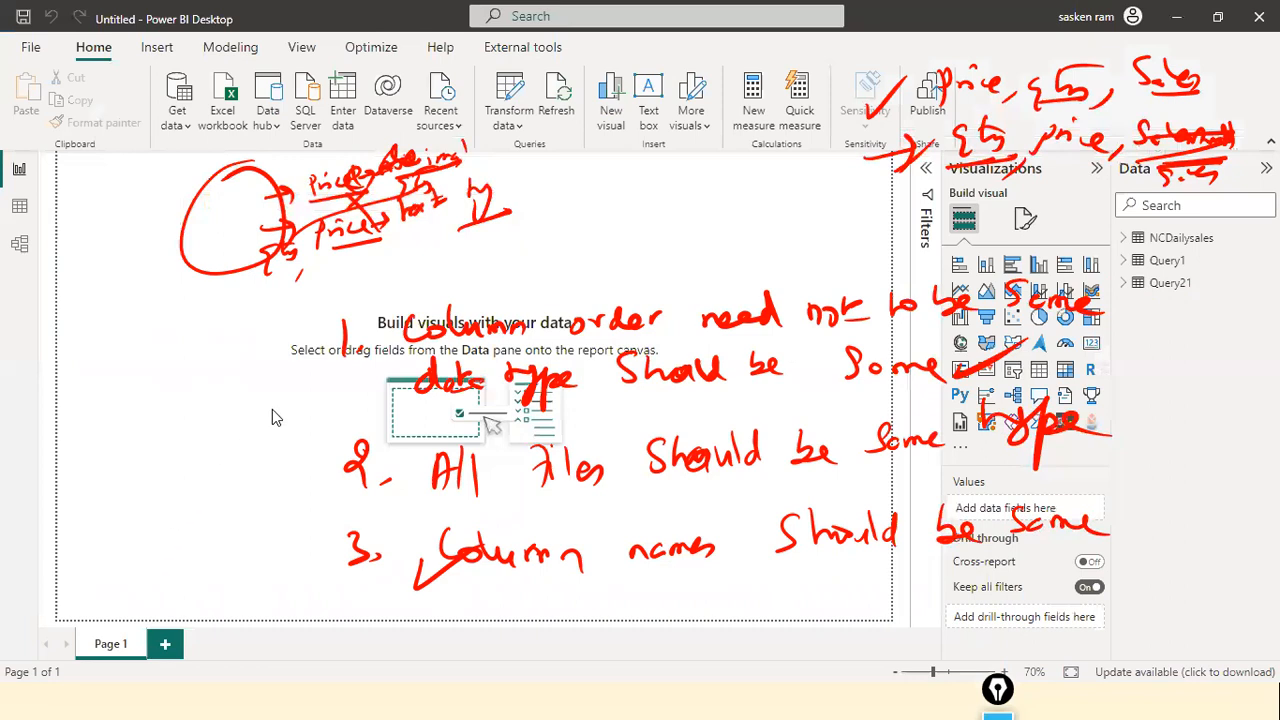
pyautogui.hotkey('ctrl', 'shift', '7')
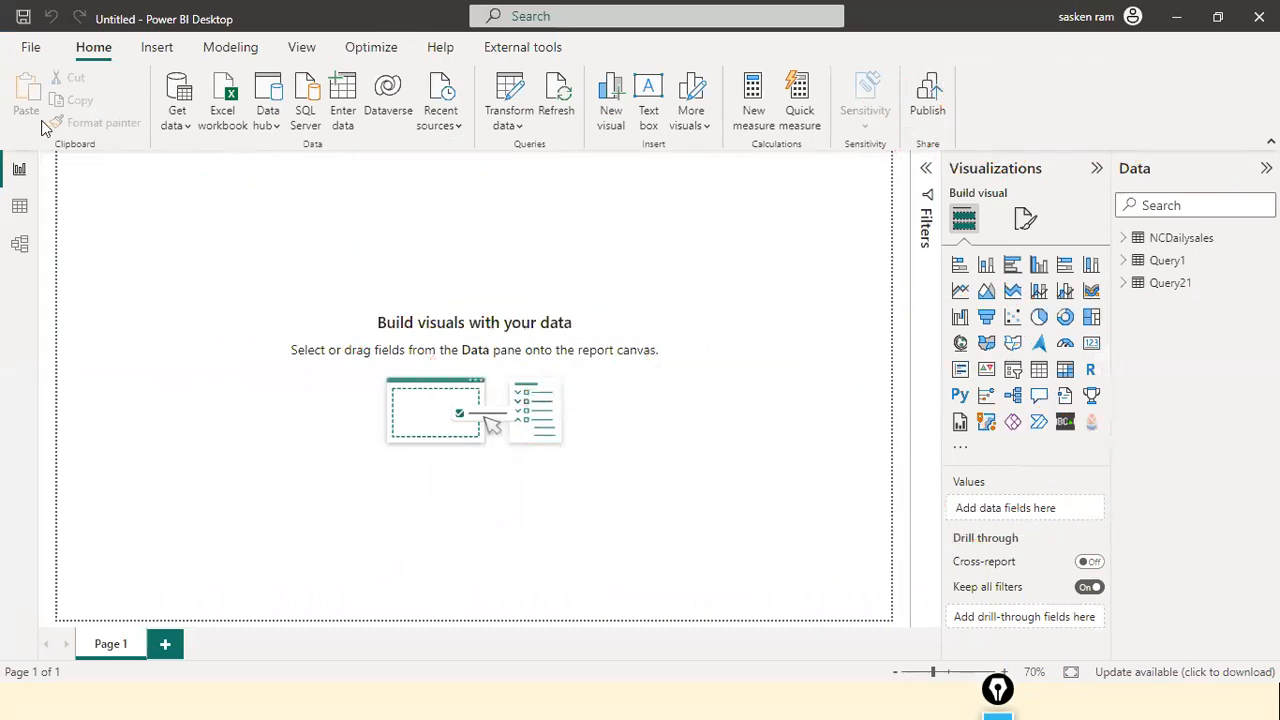
pyautogui.click(176, 123)
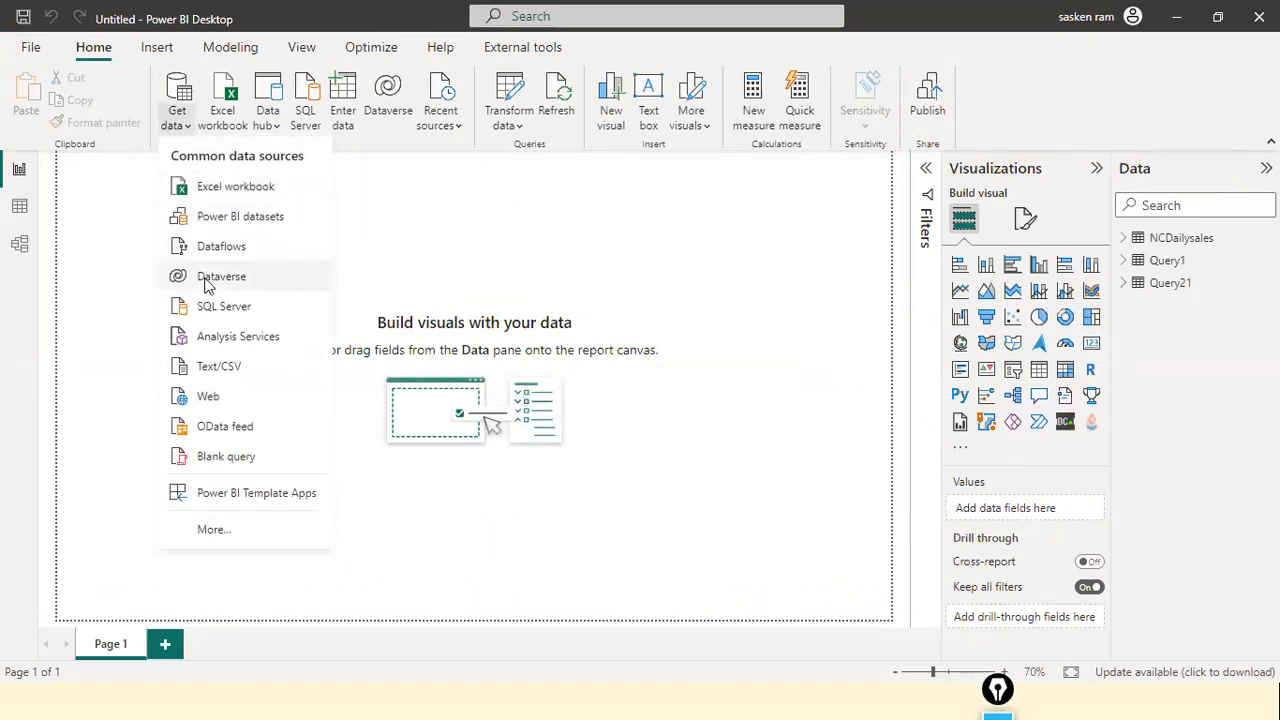
pyautogui.click(714, 303)
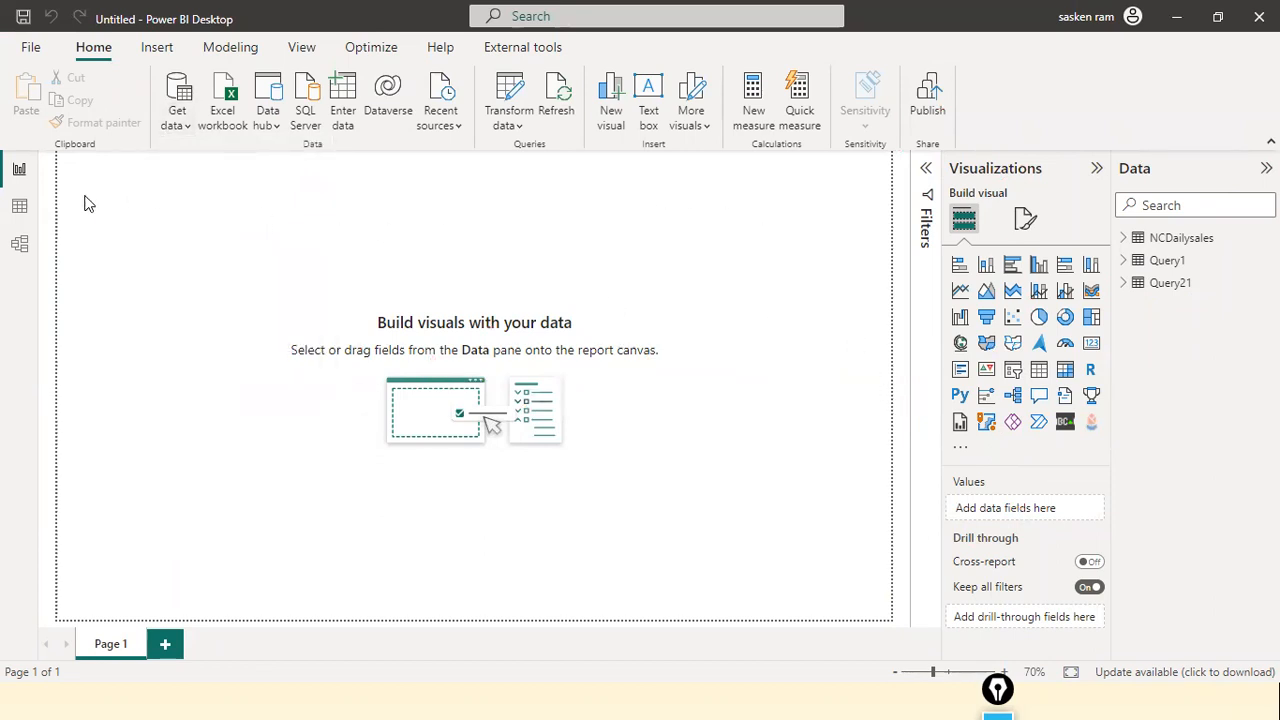
# Show the NCDailysales table's data, mark its file details with arrows and a rectangle around Date accessed to Folder Path, and clear the marks.
pyautogui.click(19, 219)
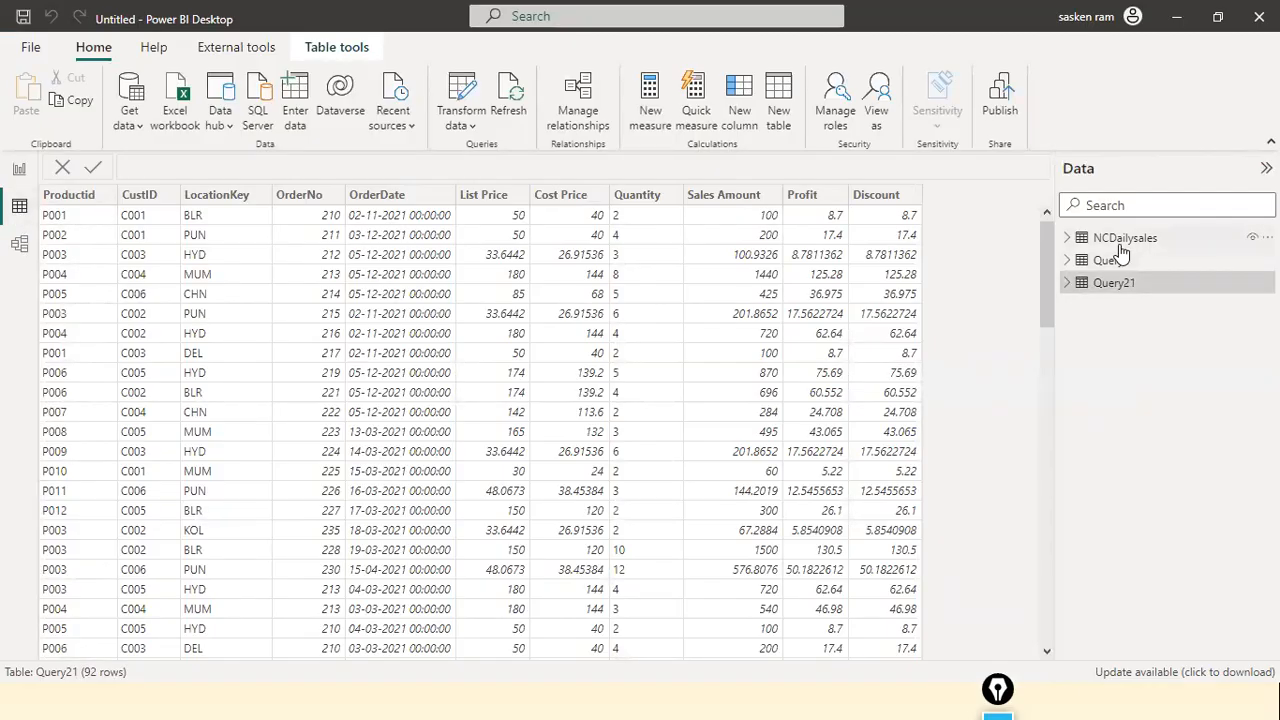
pyautogui.click(1121, 244)
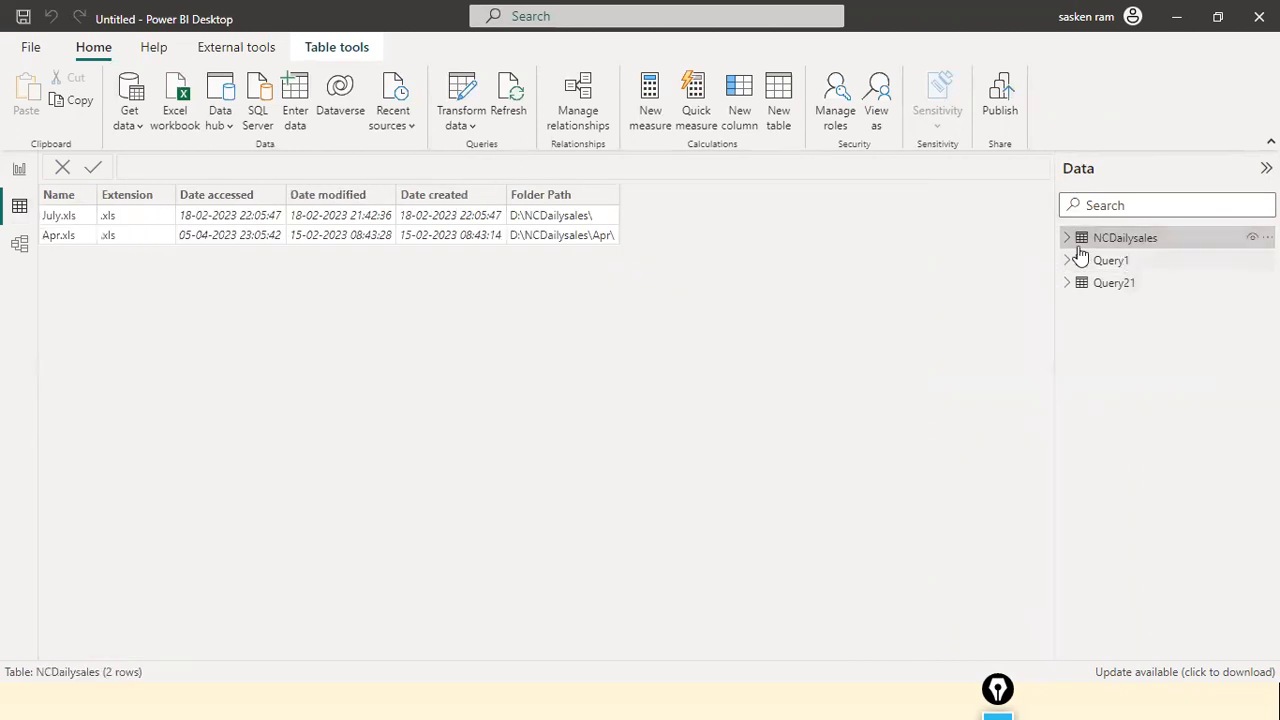
pyautogui.moveTo(1145, 254)
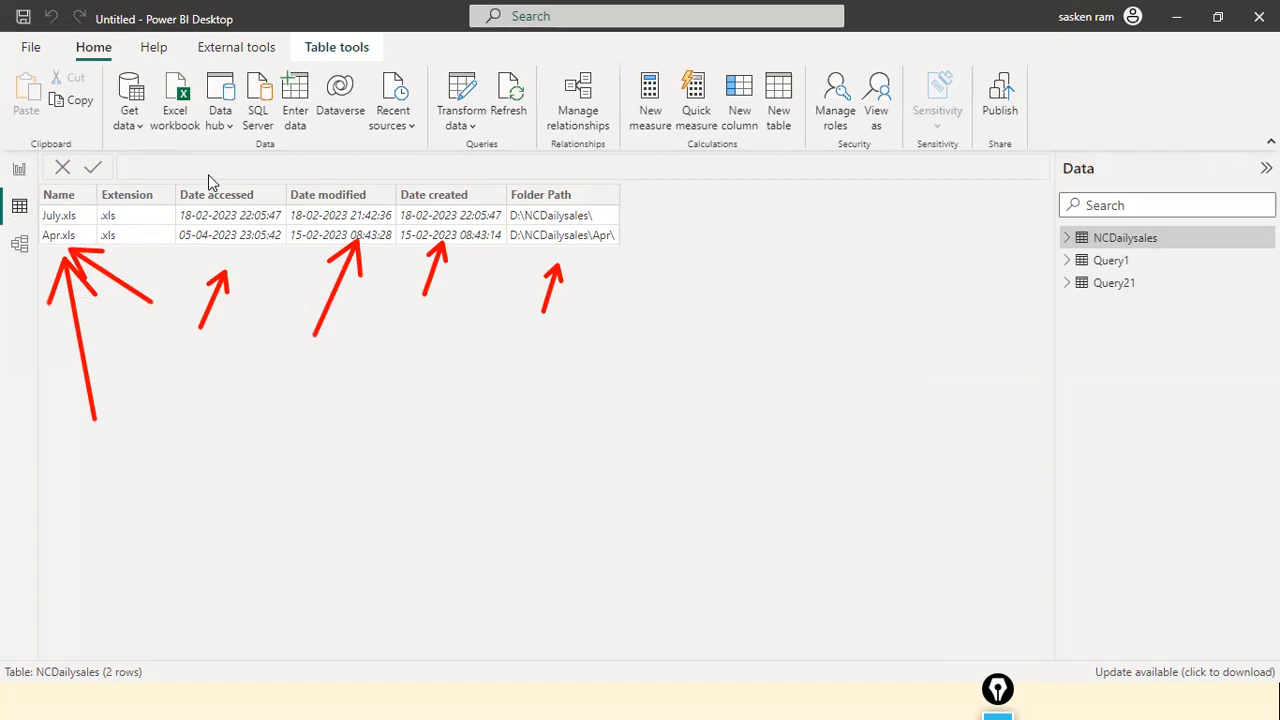
pyautogui.moveTo(183, 161)
pyautogui.mouseDown()
pyautogui.moveTo(190, 178)
pyautogui.moveTo(570, 302)
pyautogui.moveTo(626, 304)
pyautogui.mouseUp()
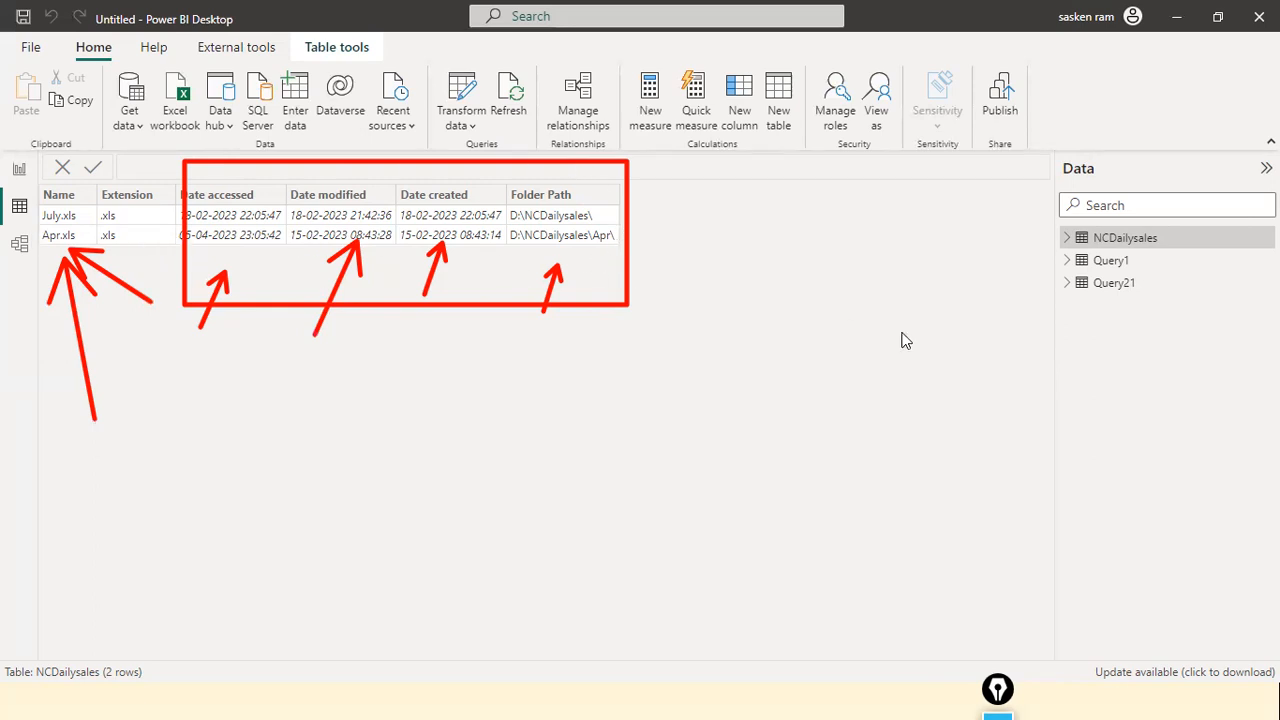
pyautogui.press('Escape')
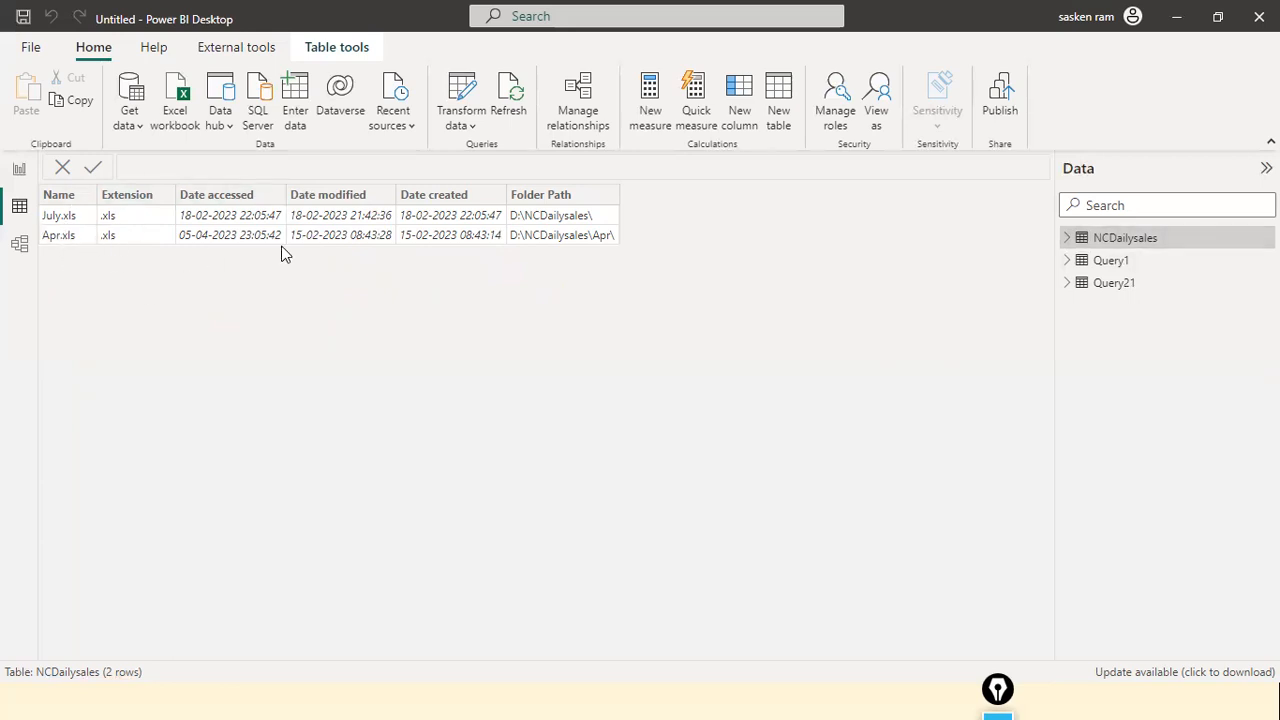
# Open the Power Query Editor and display the NCDailysales query.
pyautogui.click(474, 125)
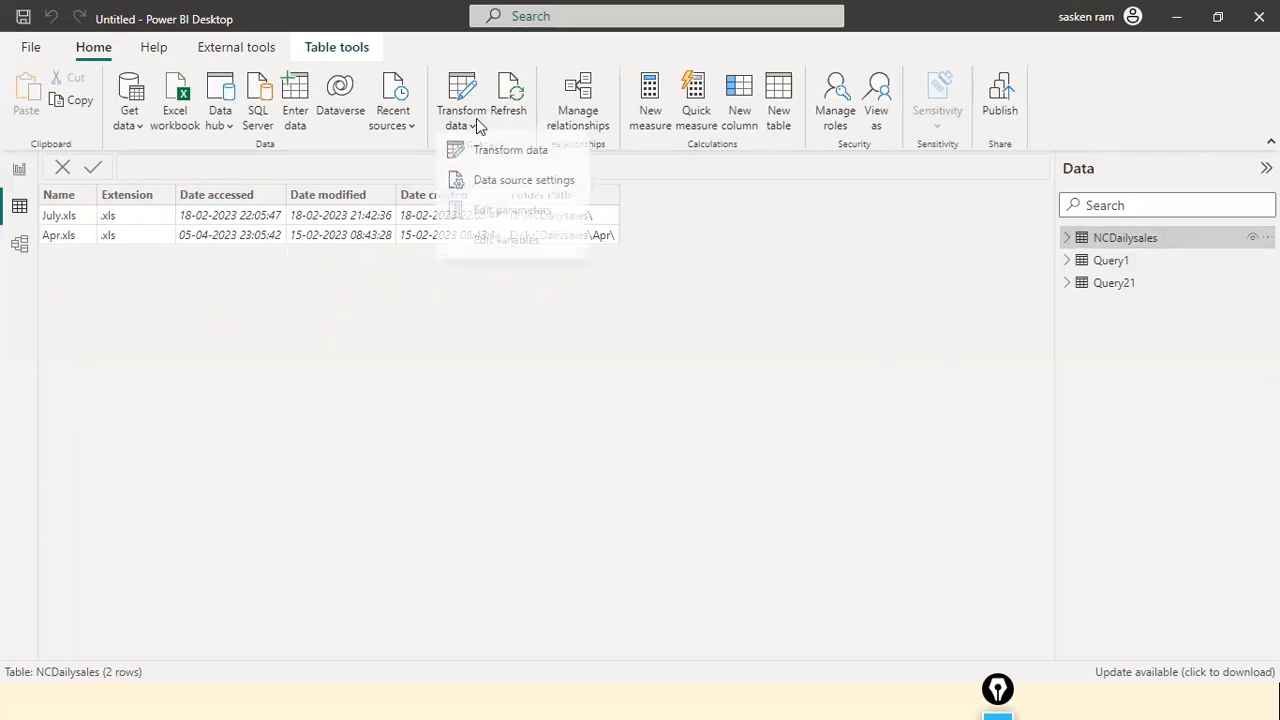
pyautogui.click(498, 155)
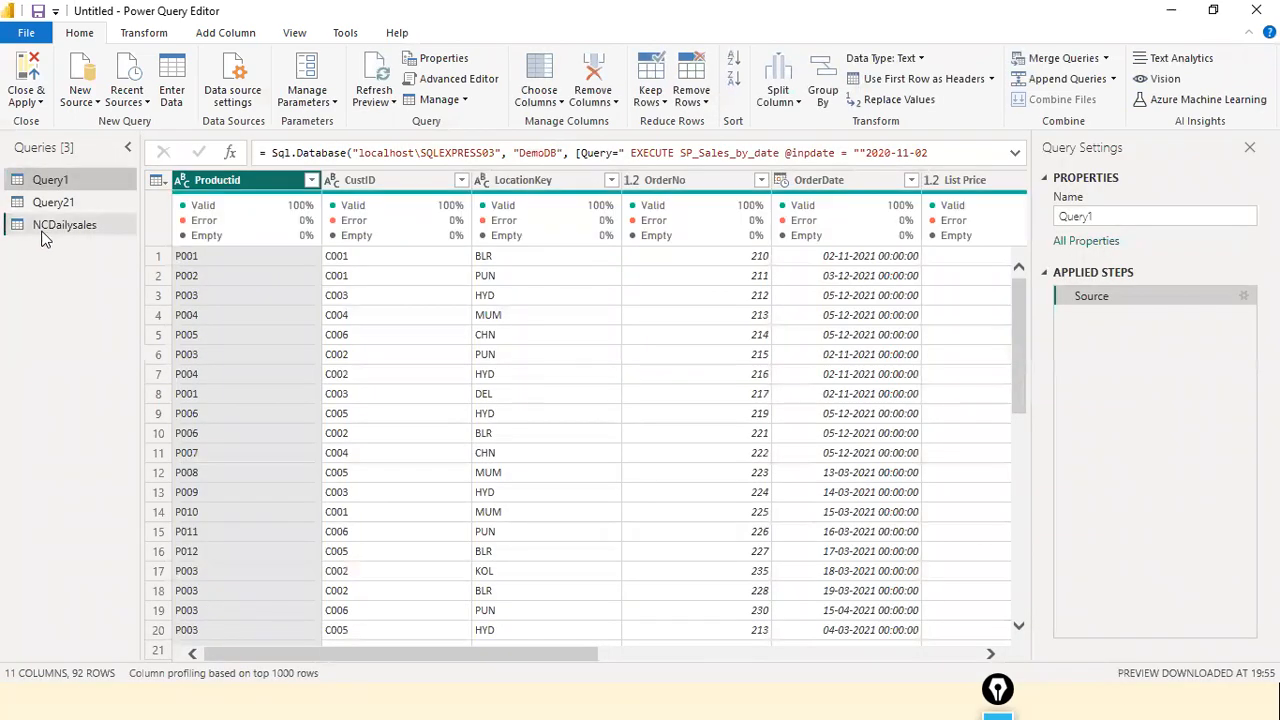
pyautogui.click(44, 230)
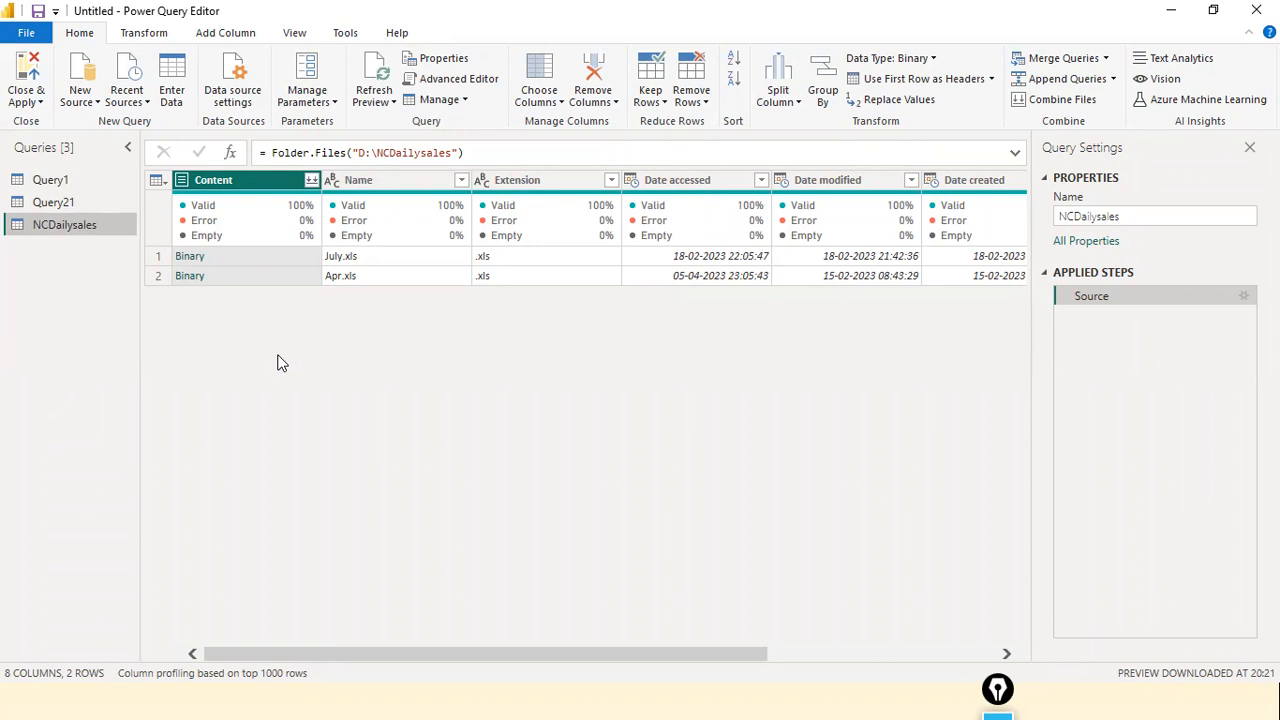
# Compare the loaded NCDailysales table with its Power Query preview, and highlight the Folder.Files source formula.
pyautogui.hotkey('alt', 'Tab')
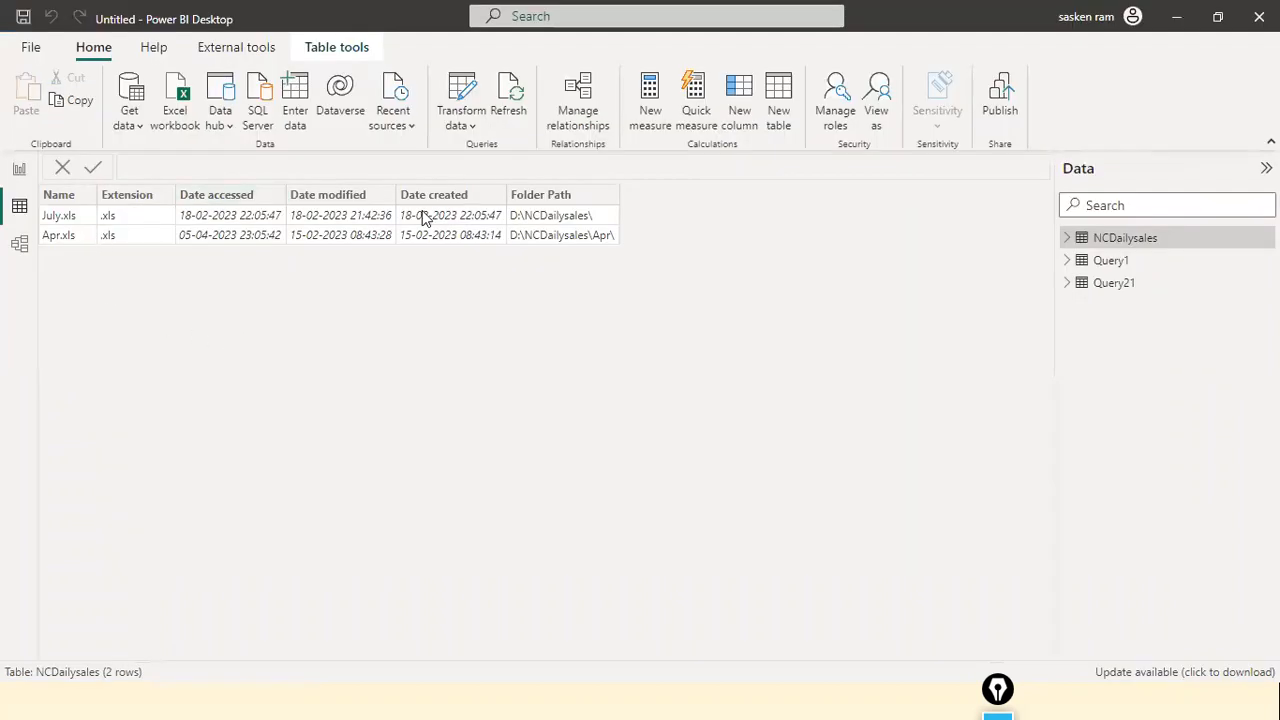
pyautogui.hotkey('alt', 'Tab')
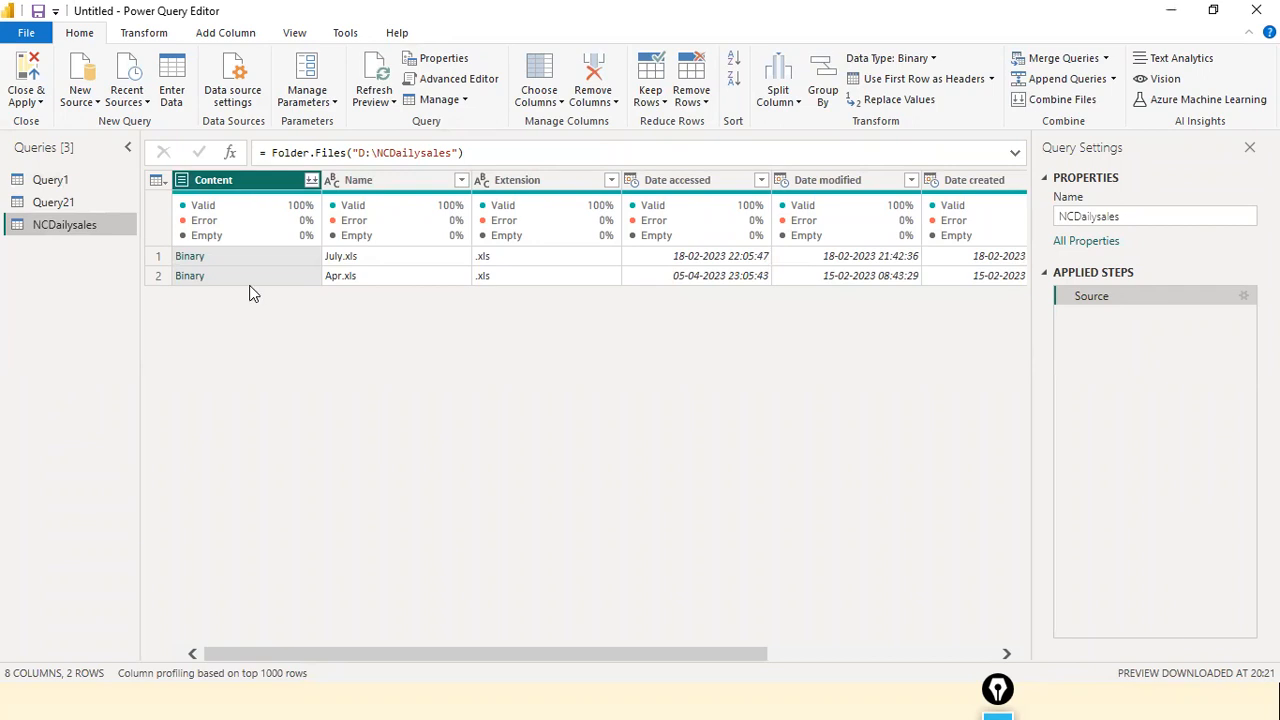
pyautogui.hotkey('alt', 'Tab')
pyautogui.hotkey('alt', 'Tab')
pyautogui.click(393, 212)
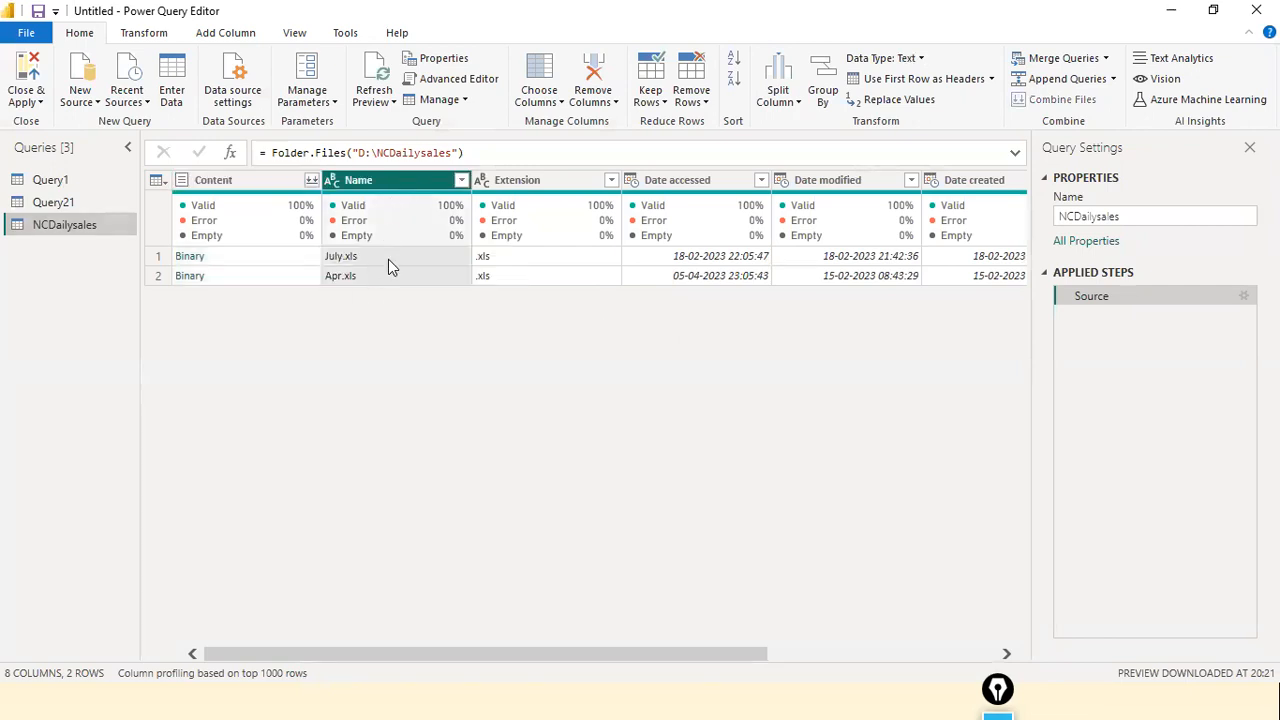
pyautogui.moveTo(465, 153); pyautogui.dragTo(286, 155)
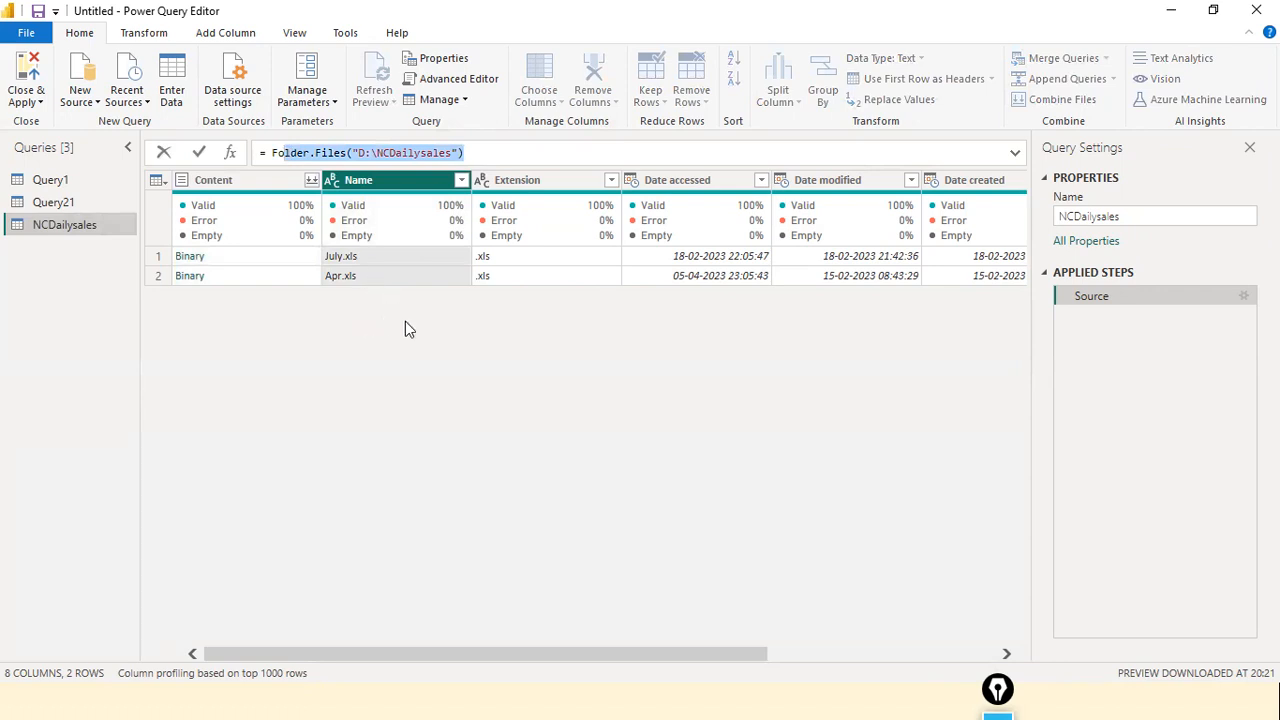
# Filter the Name column to exclude July.xls, keeping only Apr.xls.
pyautogui.click(462, 183)
pyautogui.click(462, 180)
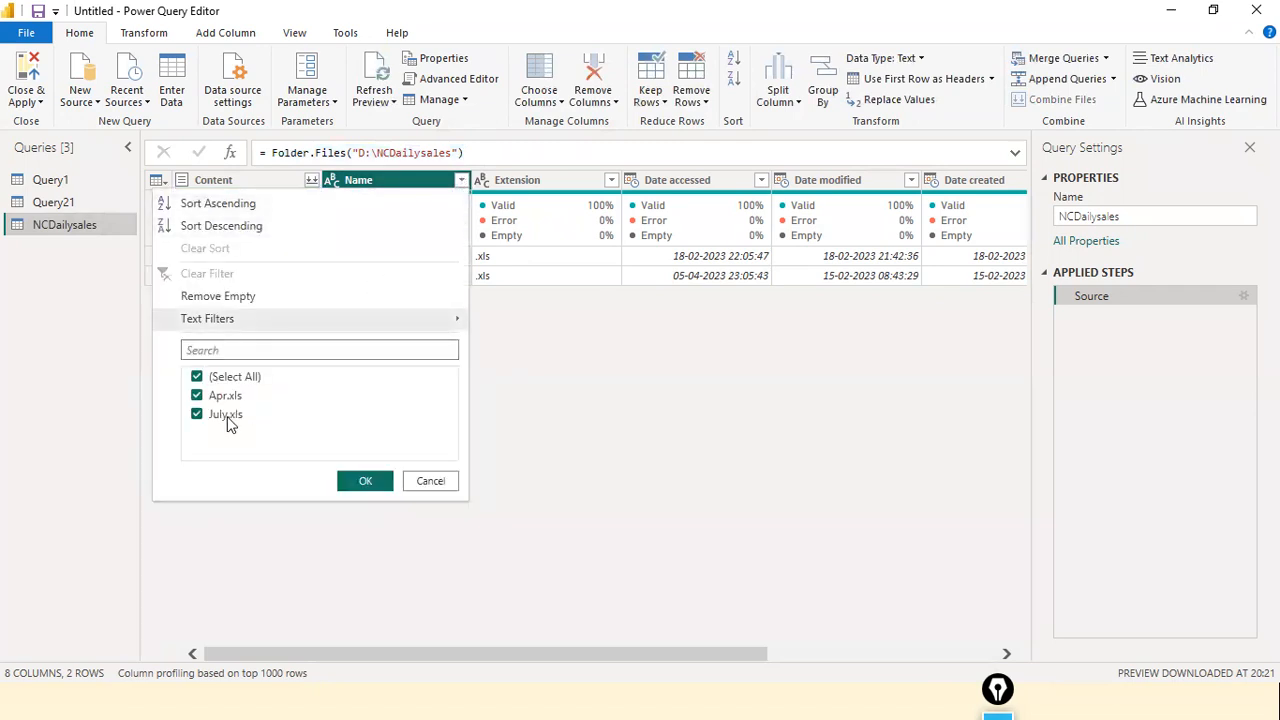
pyautogui.click(198, 419)
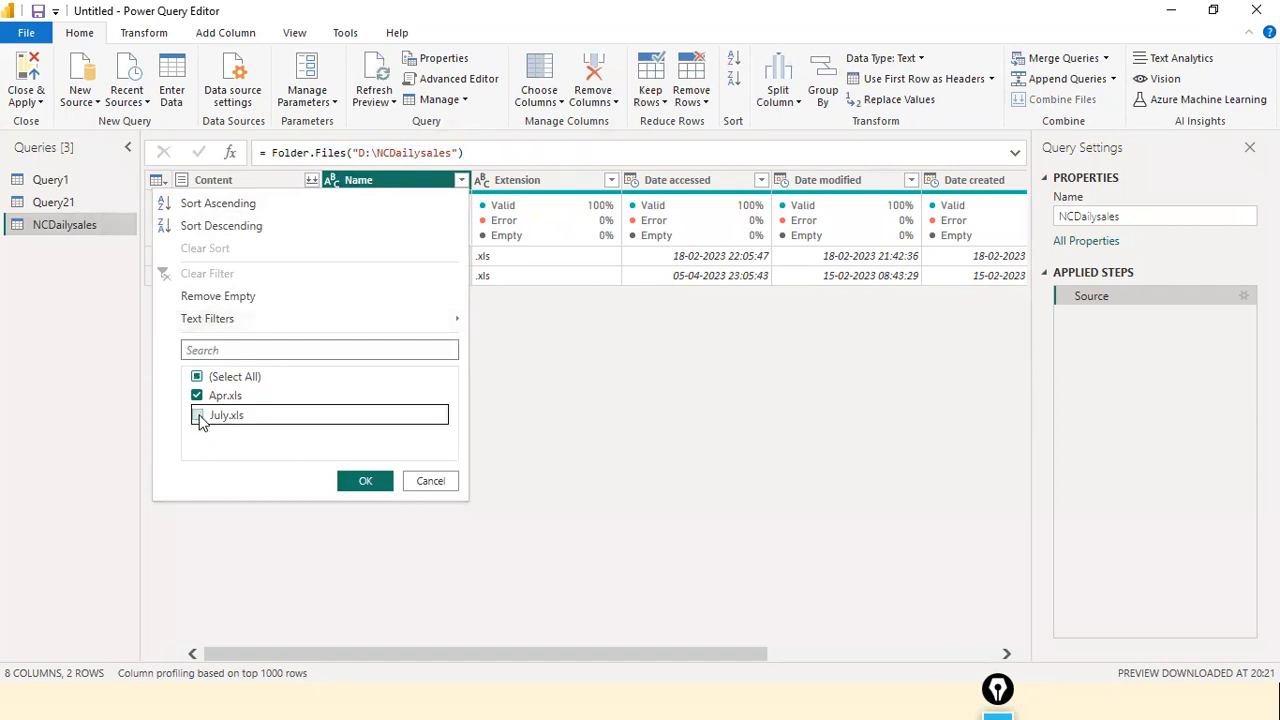
pyautogui.click(342, 482)
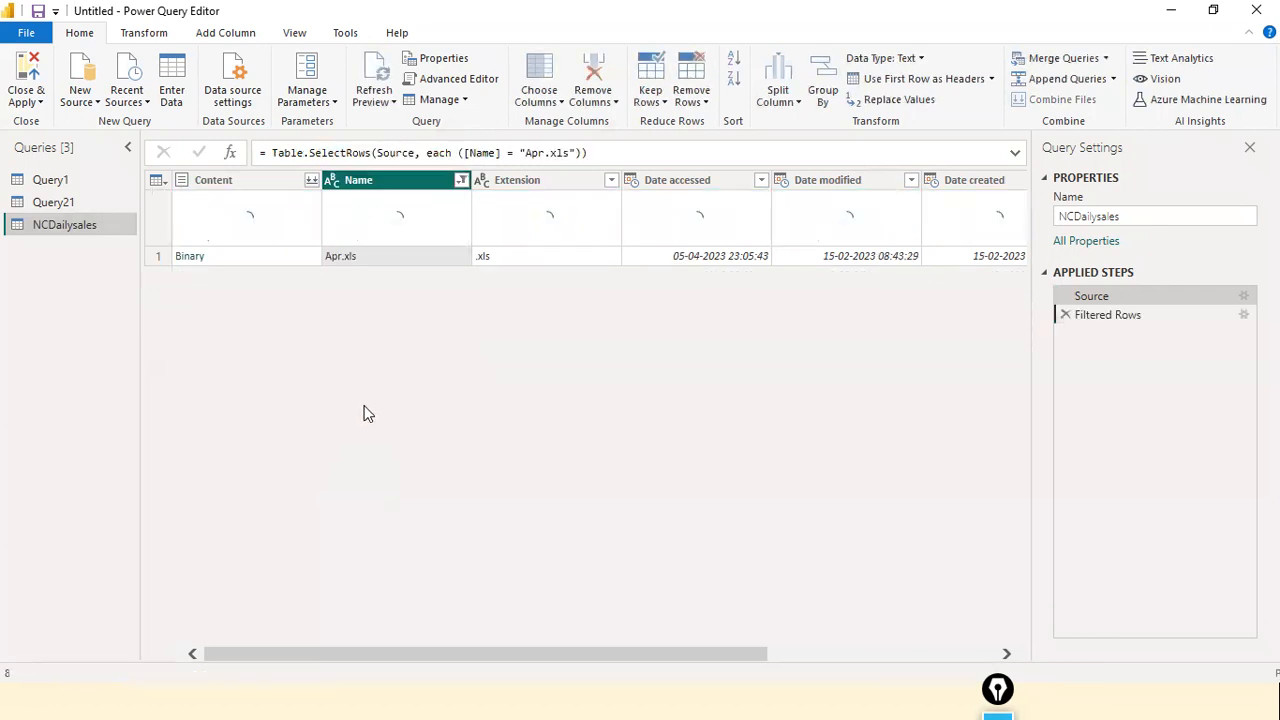
# Include both Apr.xls and July.xls again in the Name column's filter.
pyautogui.click(461, 181)
pyautogui.click(238, 409)
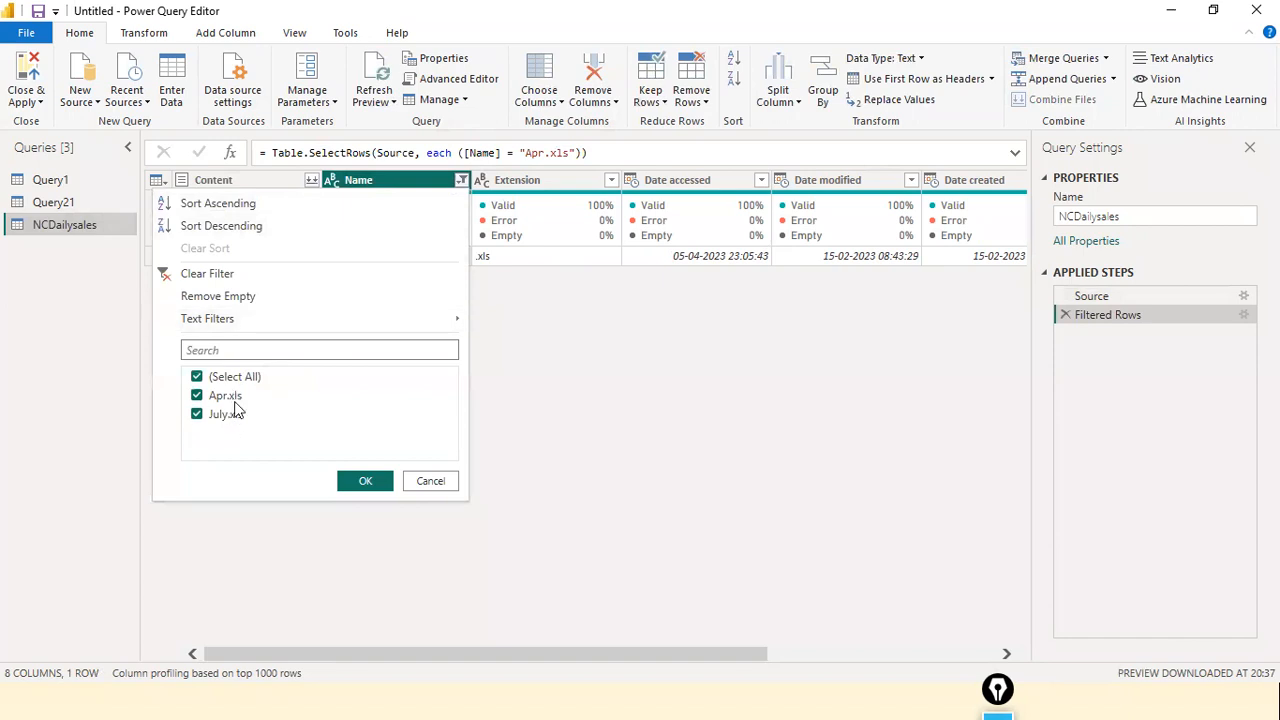
pyautogui.click(363, 484)
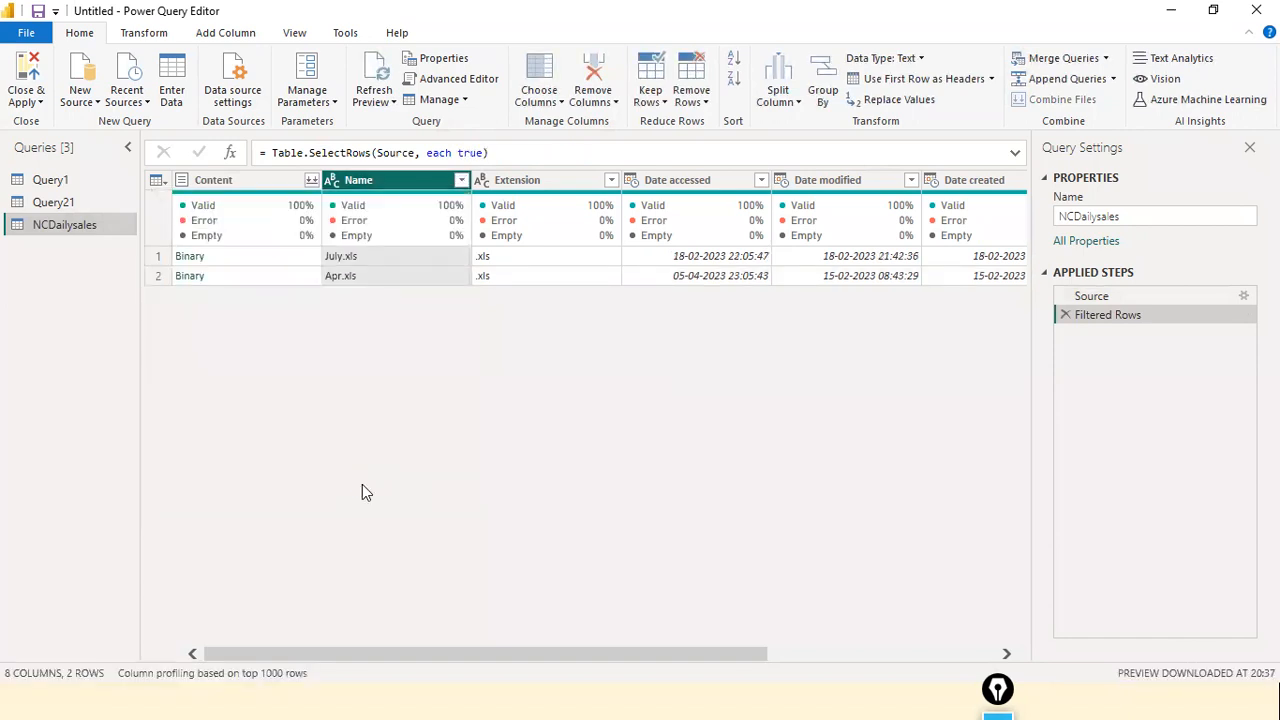
pyautogui.click(461, 181)
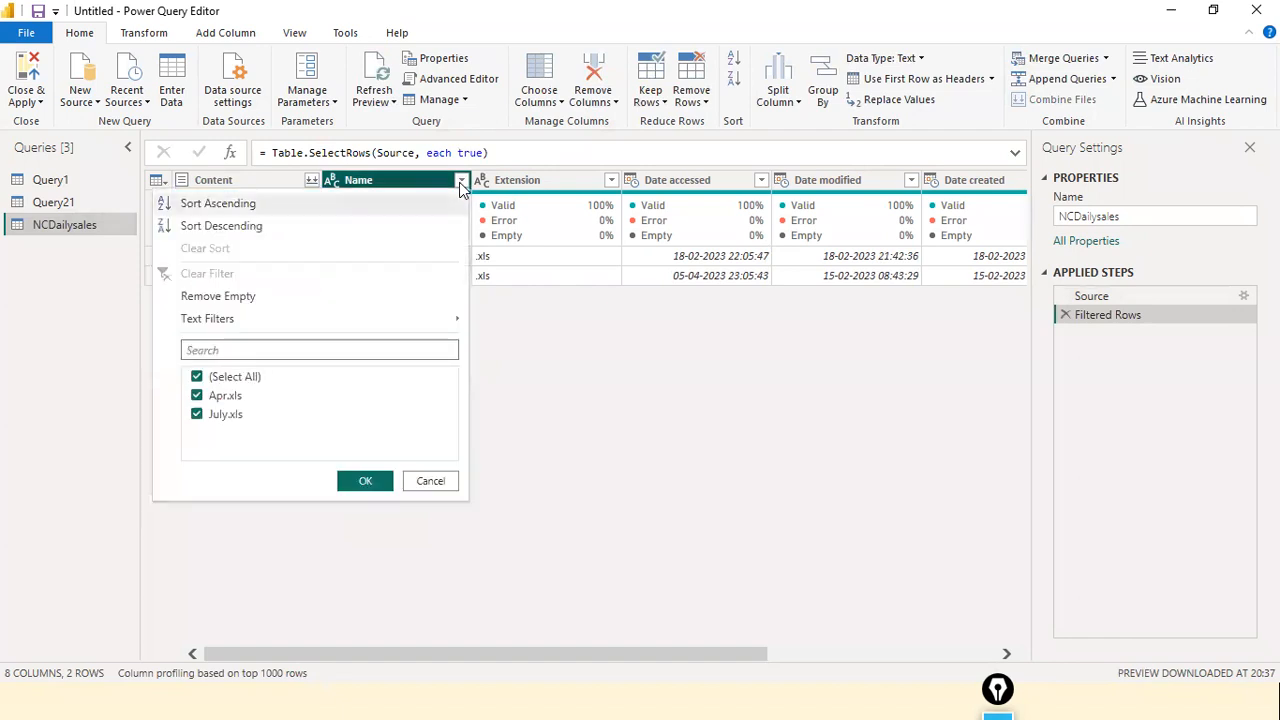
pyautogui.click(195, 422)
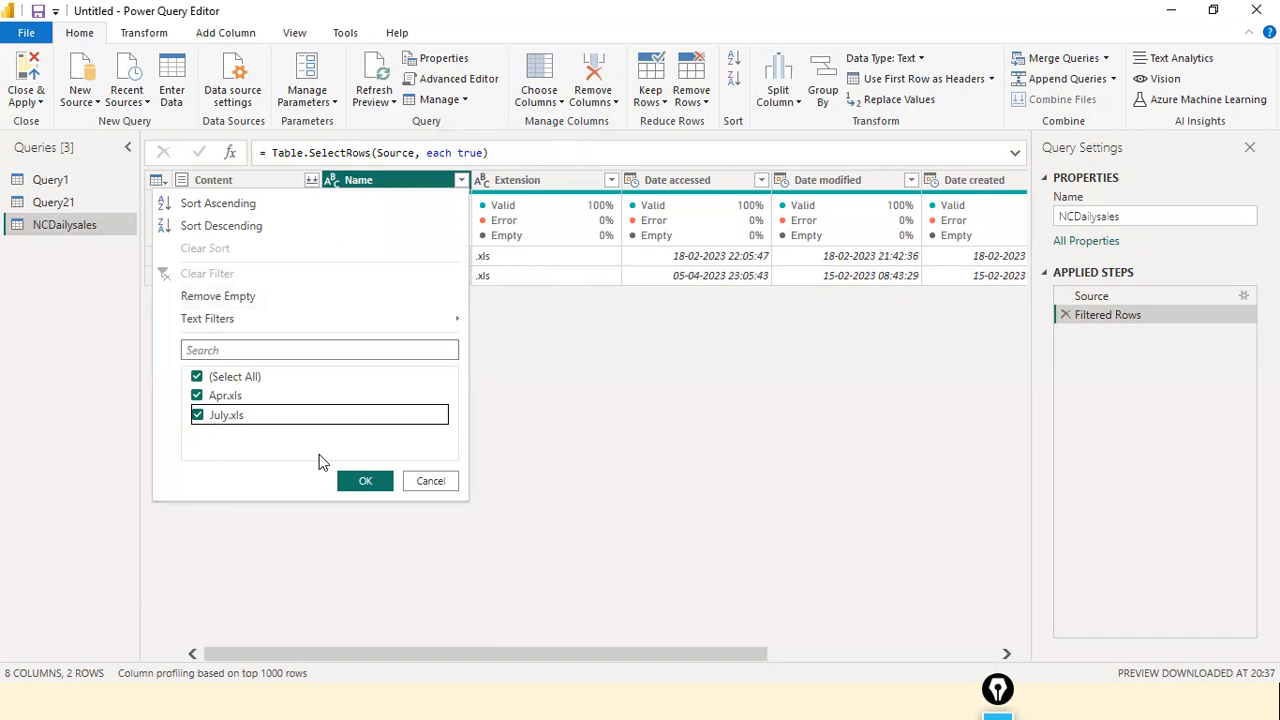
pyautogui.click(355, 478)
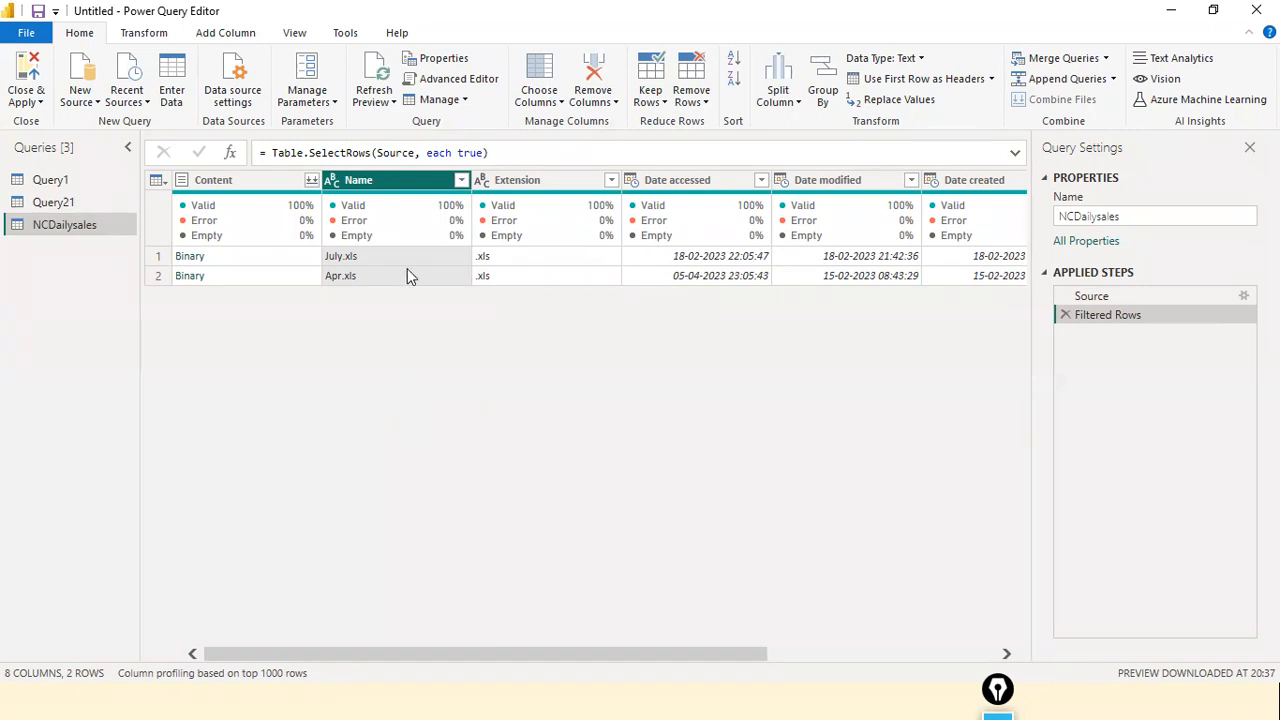
# Keep only the Name and Content columns of NCDailysales by removing all other columns.
pyautogui.keyDown('ctrl'); pyautogui.click(252, 181); pyautogui.keyUp('ctrl')
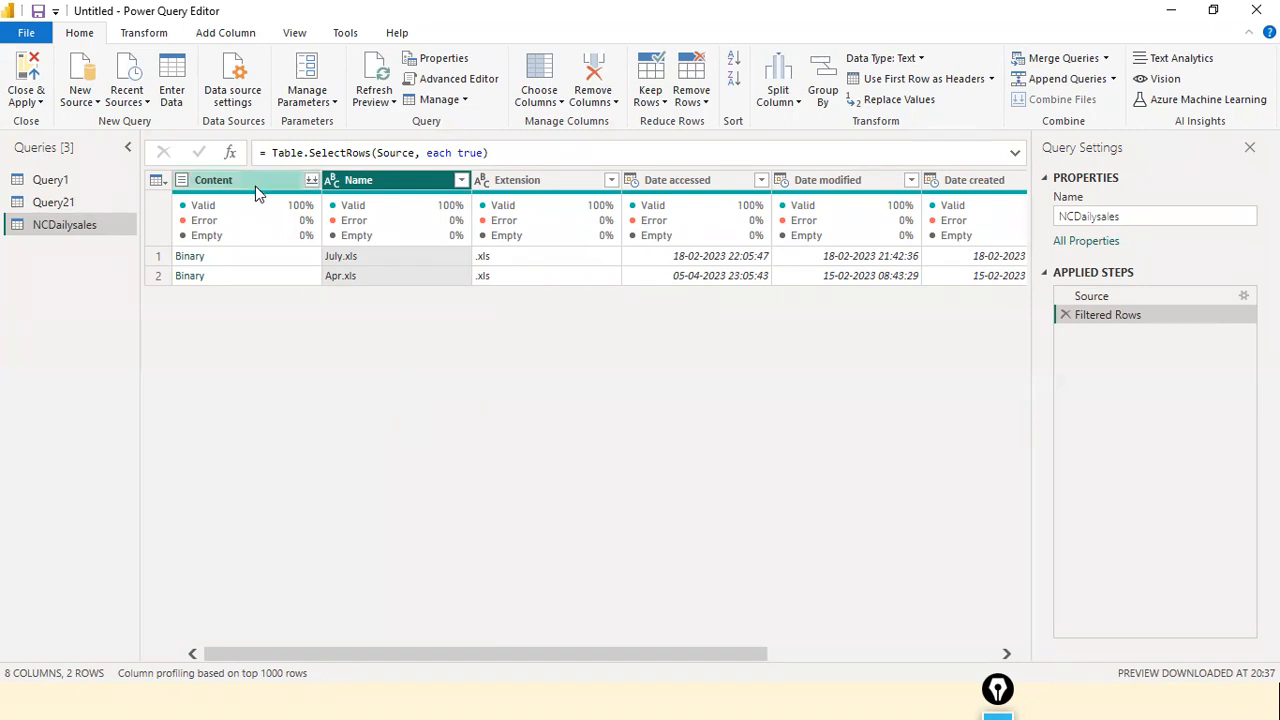
pyautogui.rightClick(390, 182)
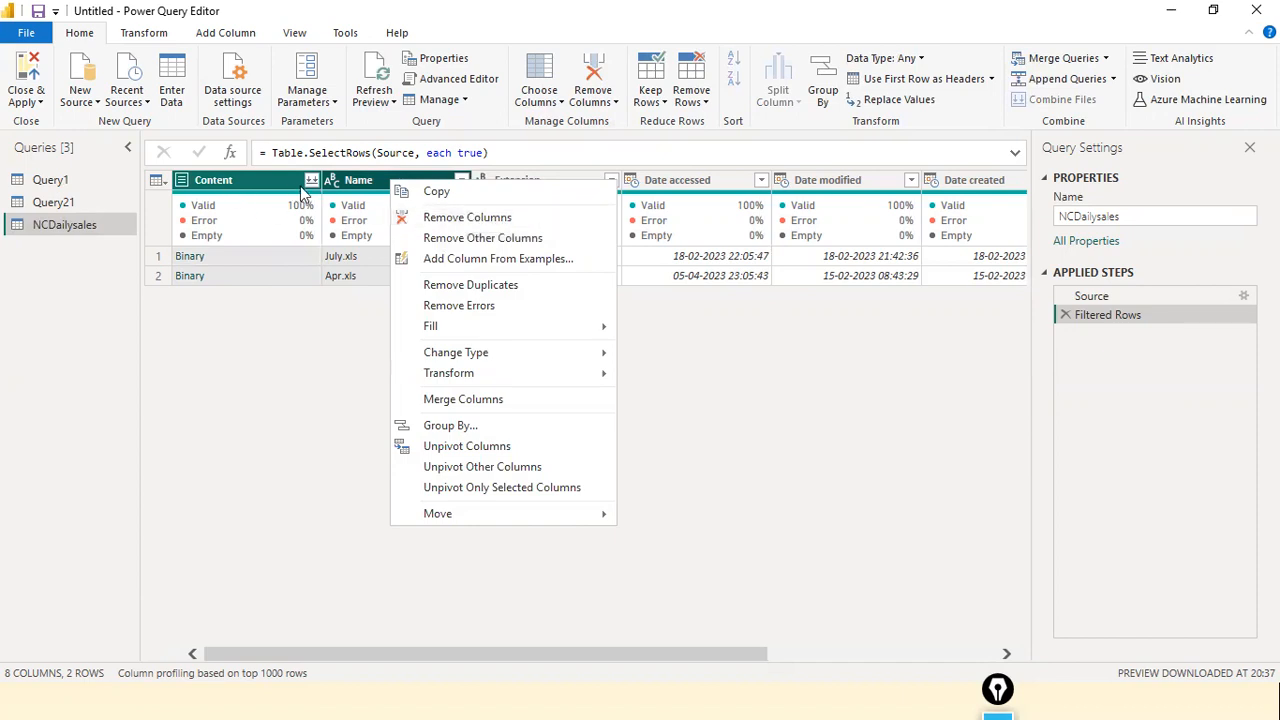
pyautogui.click(511, 234)
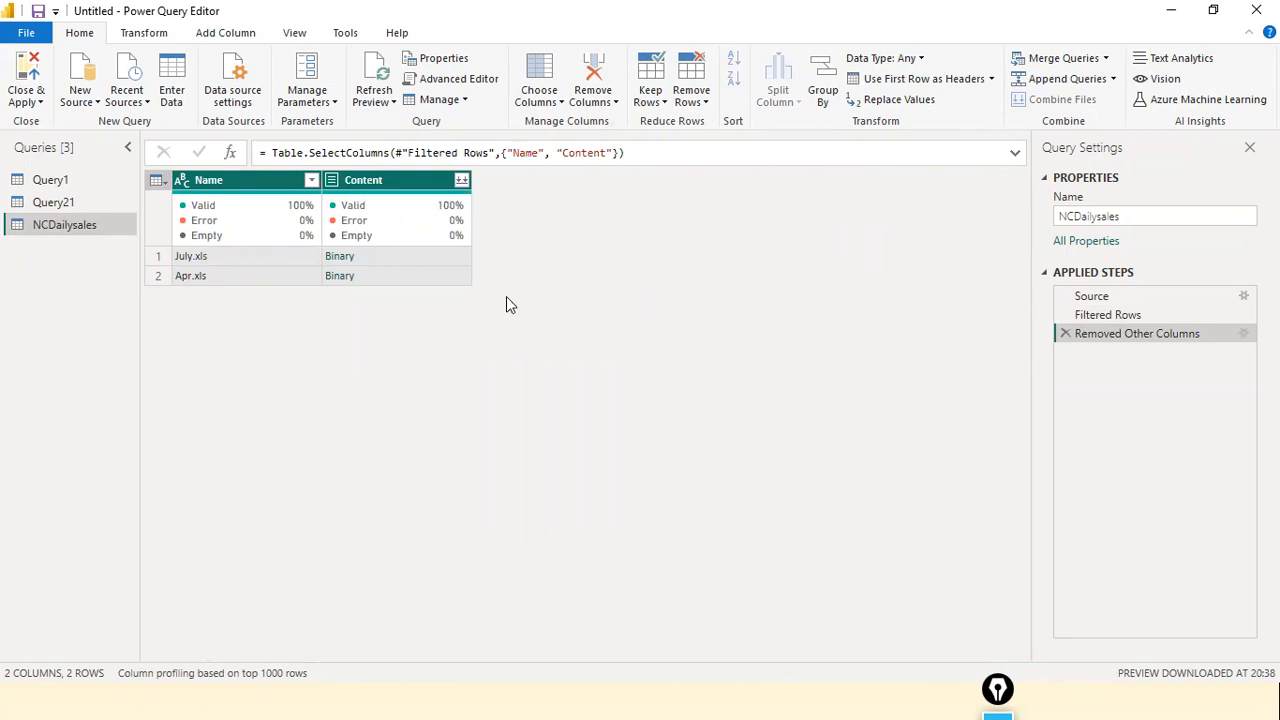
# Mark the Content column's combine control with a red arrow, and open Combine Files to inspect the Parameter1 folder's options.
pyautogui.moveTo(642, 222)
pyautogui.mouseDown()
pyautogui.moveTo(429, 190)
pyautogui.moveTo(469, 188)
pyautogui.mouseUp()
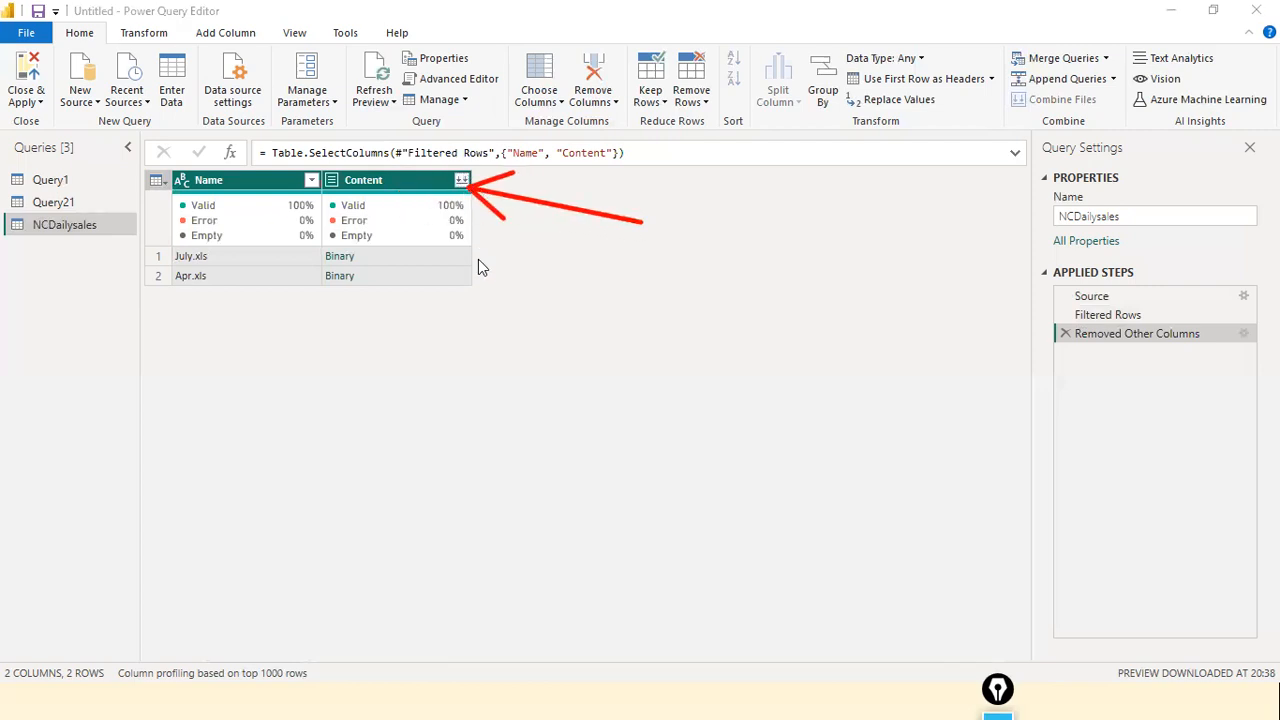
pyautogui.click(459, 183)
pyautogui.click(460, 182)
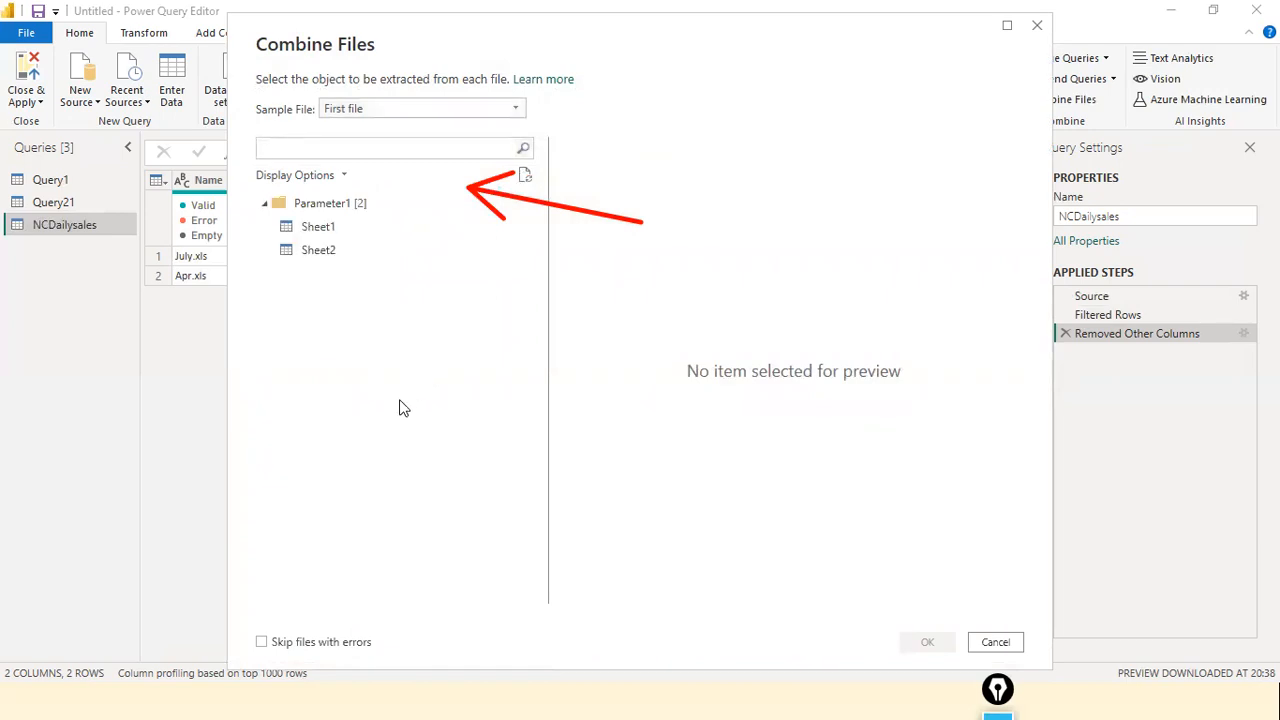
pyautogui.click(268, 208)
pyautogui.click(268, 208)
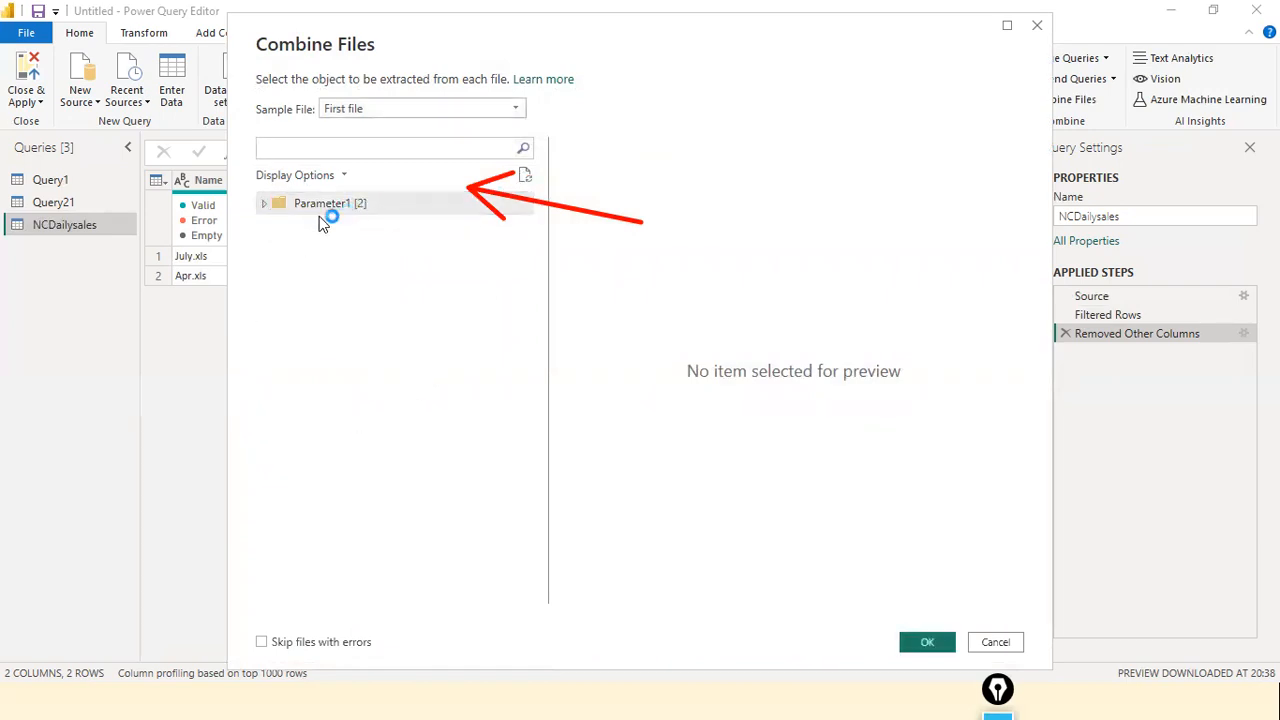
pyautogui.rightClick(296, 210)
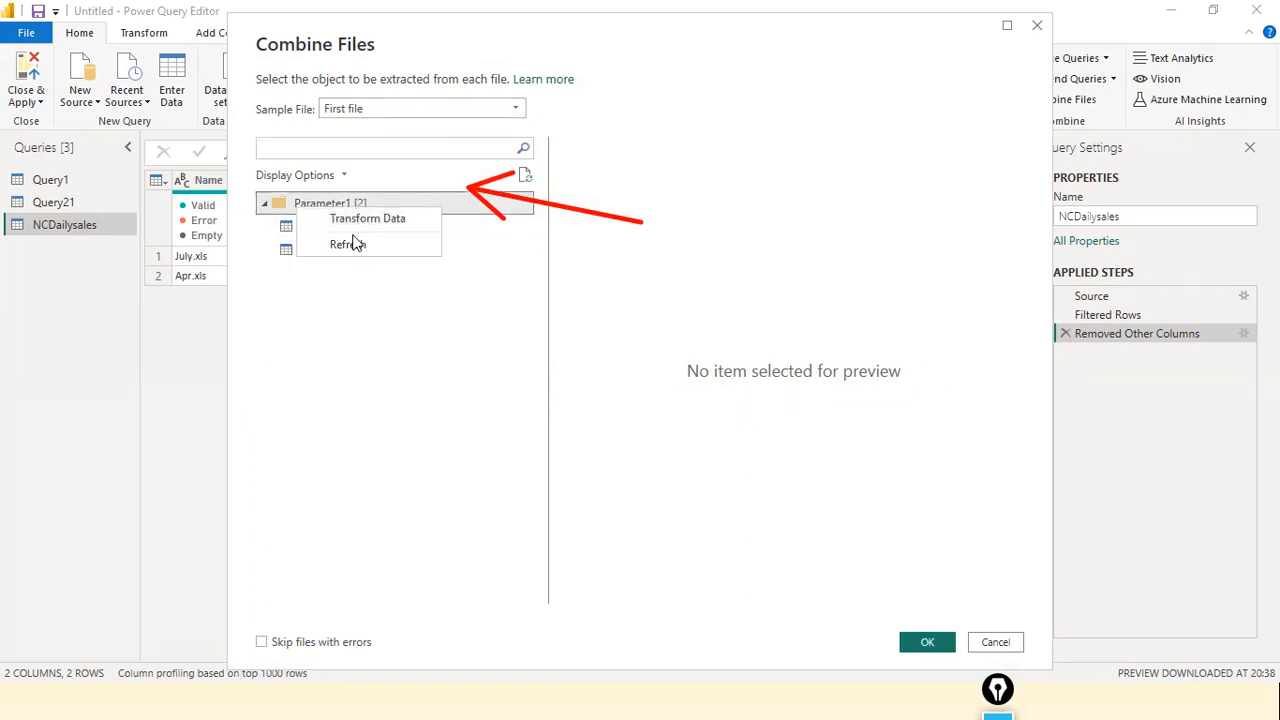
pyautogui.click(606, 365)
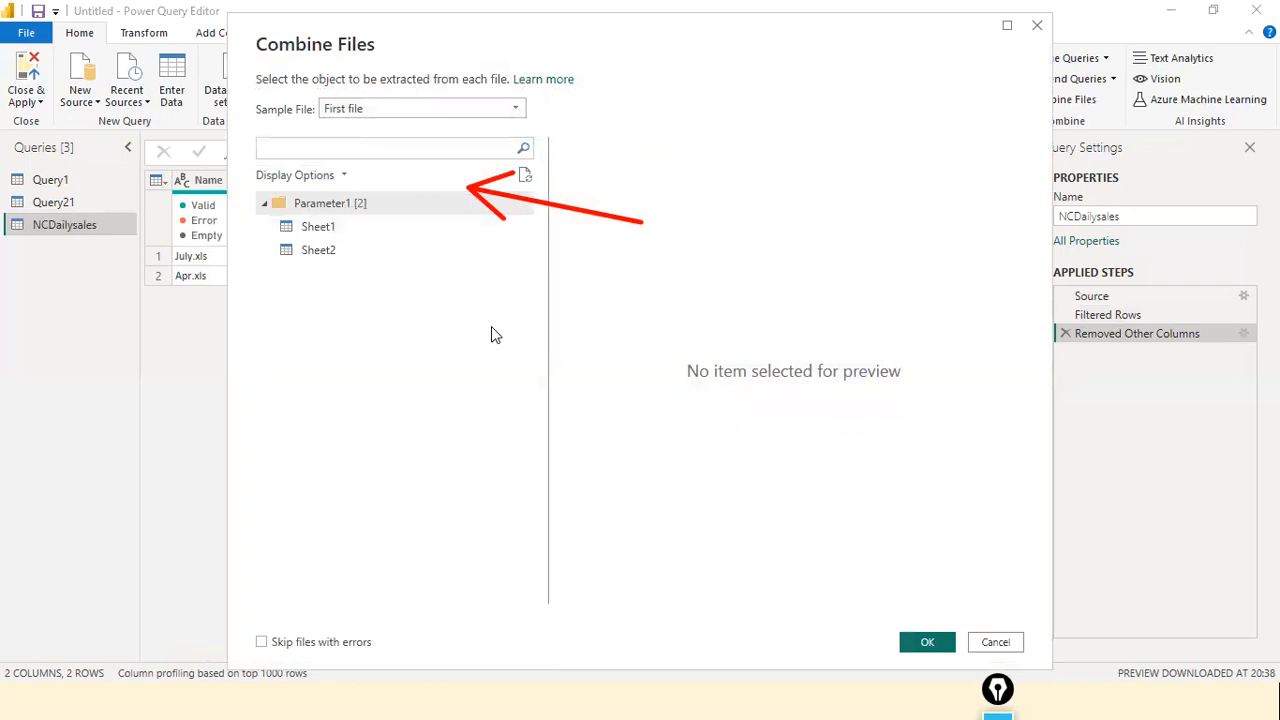
# Switch to File Explorer, open Apr.xls from the Apr subfolder and view its Sheet2.
pyautogui.hotkey('alt', 'Tab')
pyautogui.hotkey('alt', 'Tab')
pyautogui.hotkey('alt', 'Tab')
pyautogui.hotkey('alt', 'Tab')
pyautogui.hotkey('alt', 'Tab')
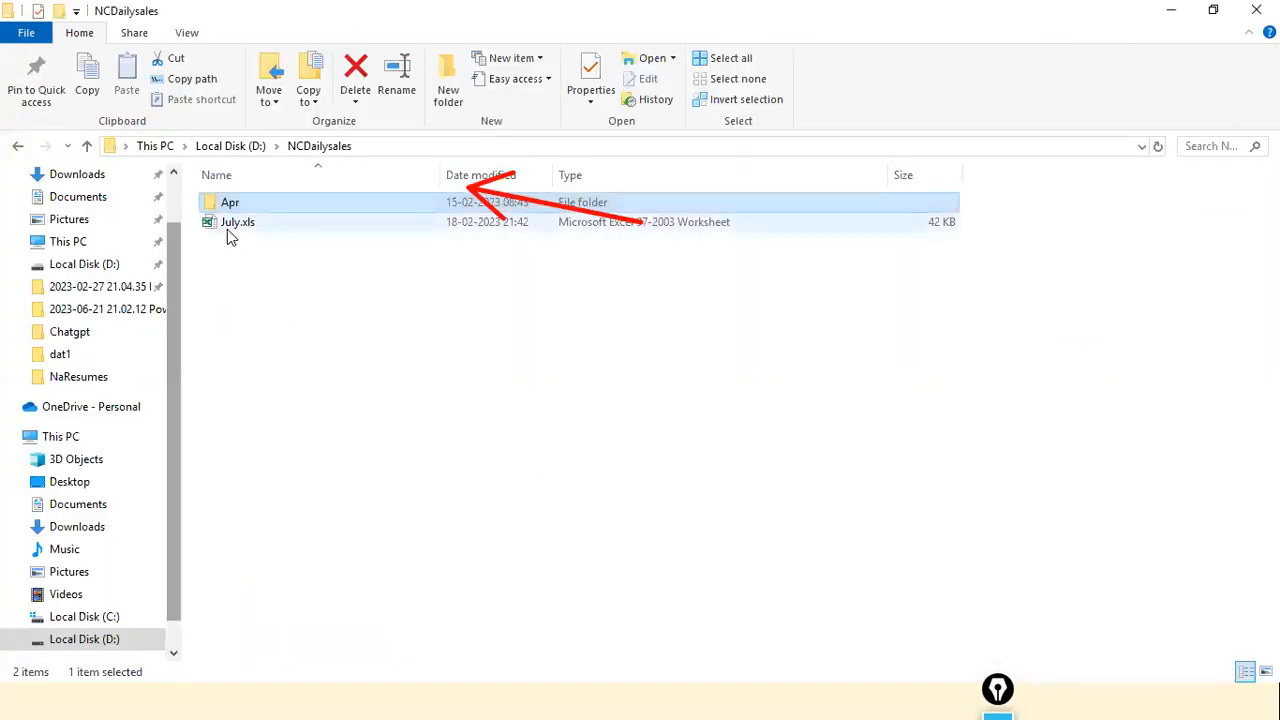
pyautogui.doubleClick(232, 205)
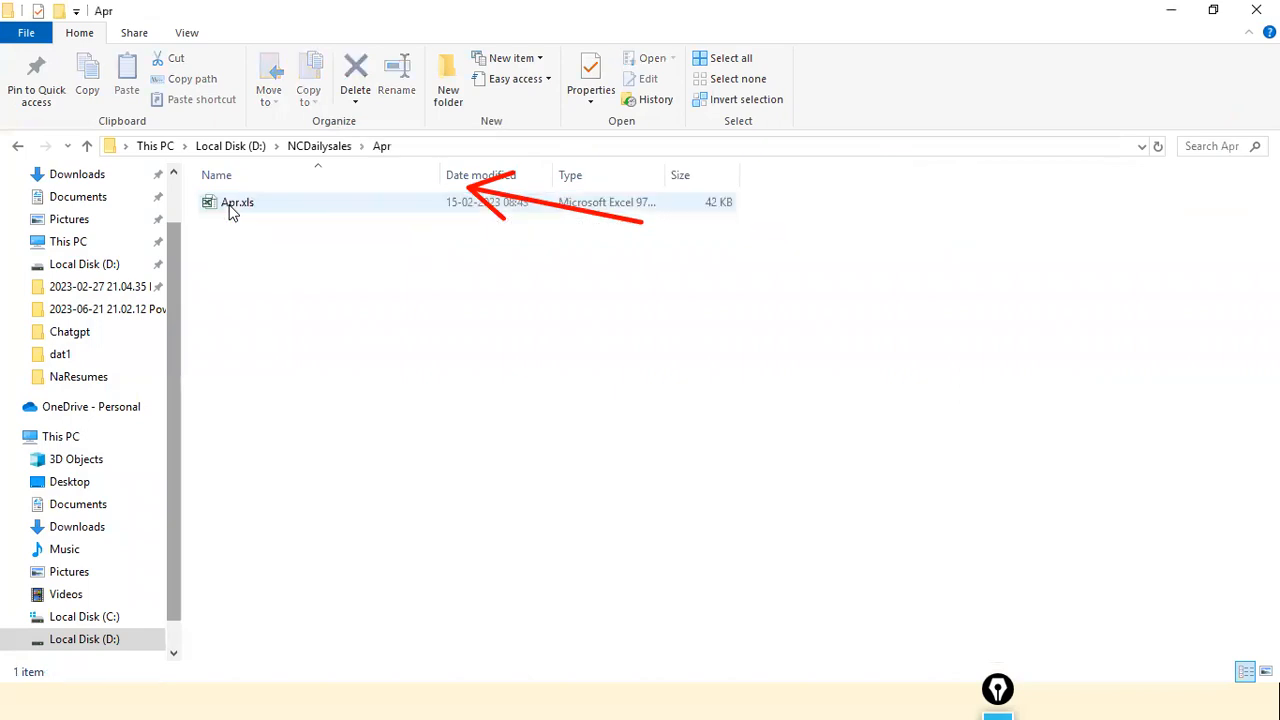
pyautogui.doubleClick(232, 204)
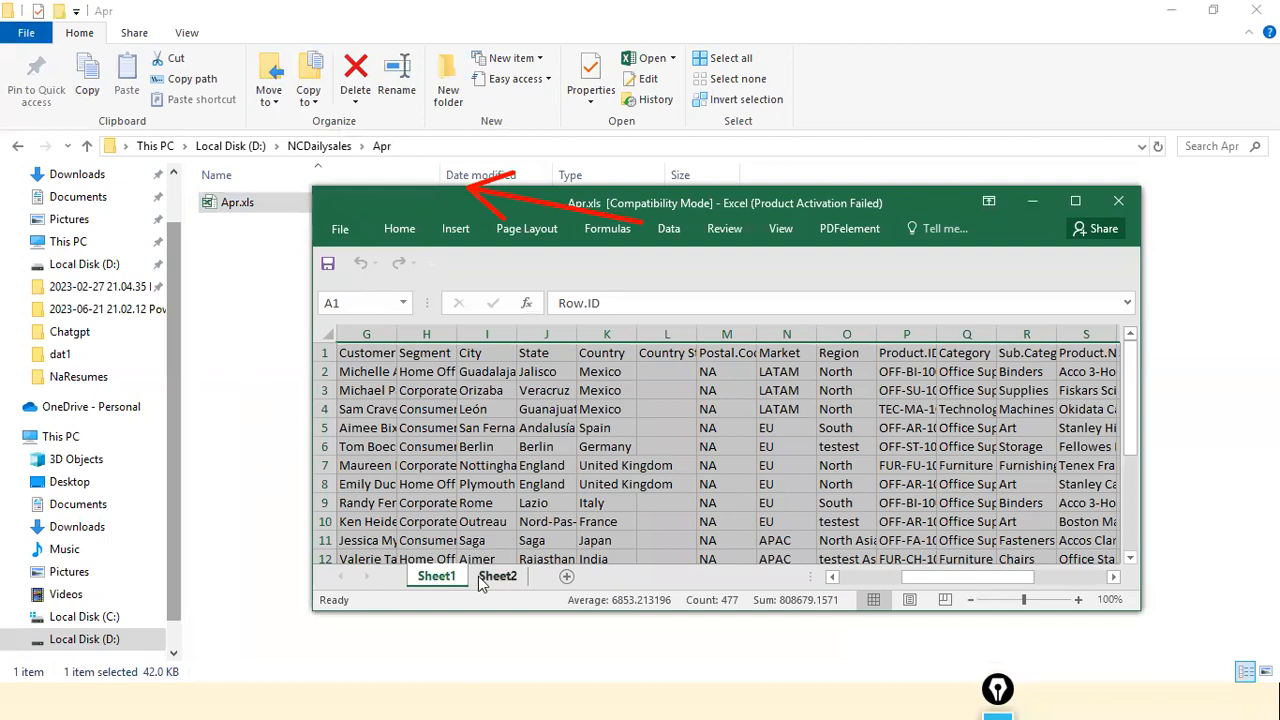
pyautogui.click(481, 580)
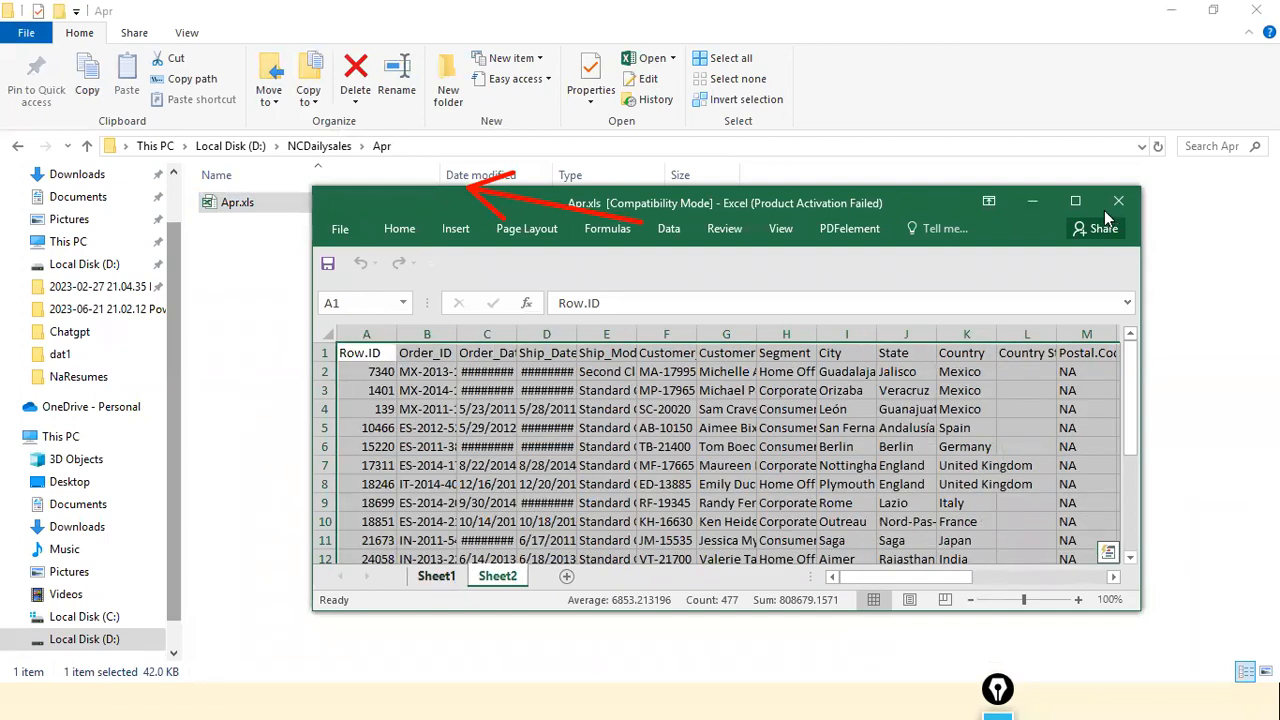
# Open July.xls from the NCDailysales folder to check its sheets, and close the workbook.
pyautogui.click(340, 150)
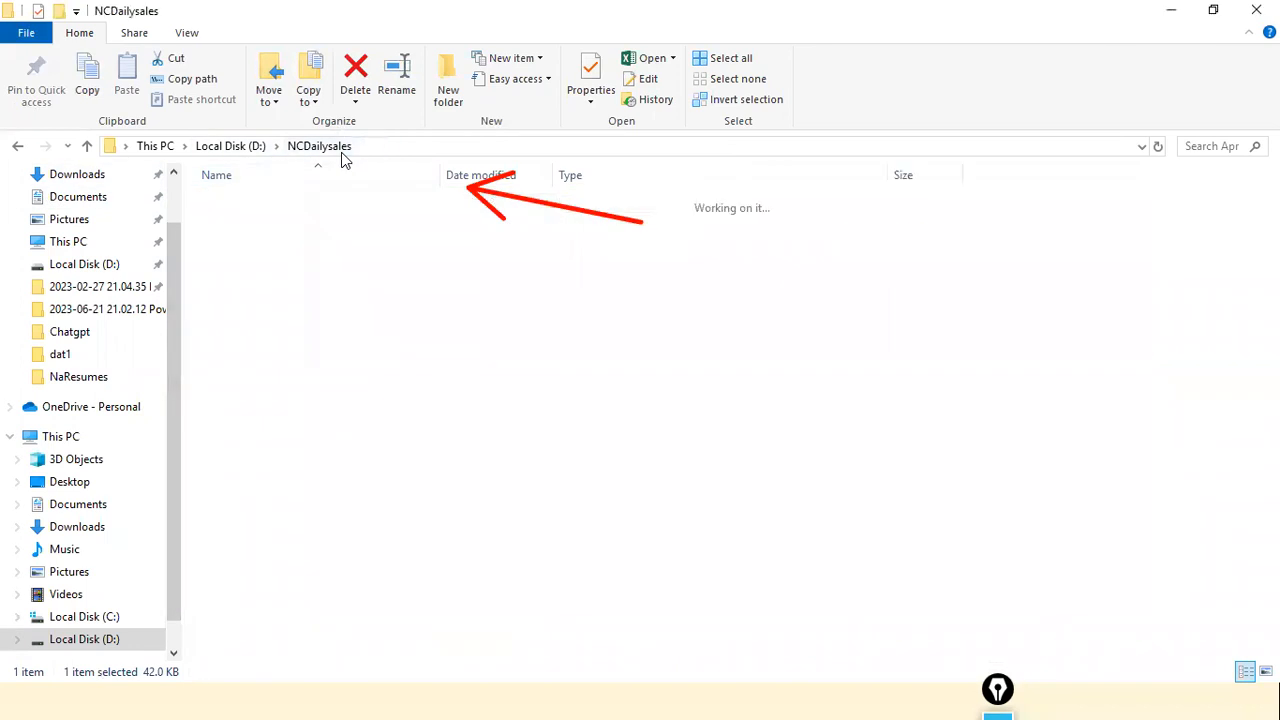
pyautogui.doubleClick(240, 223)
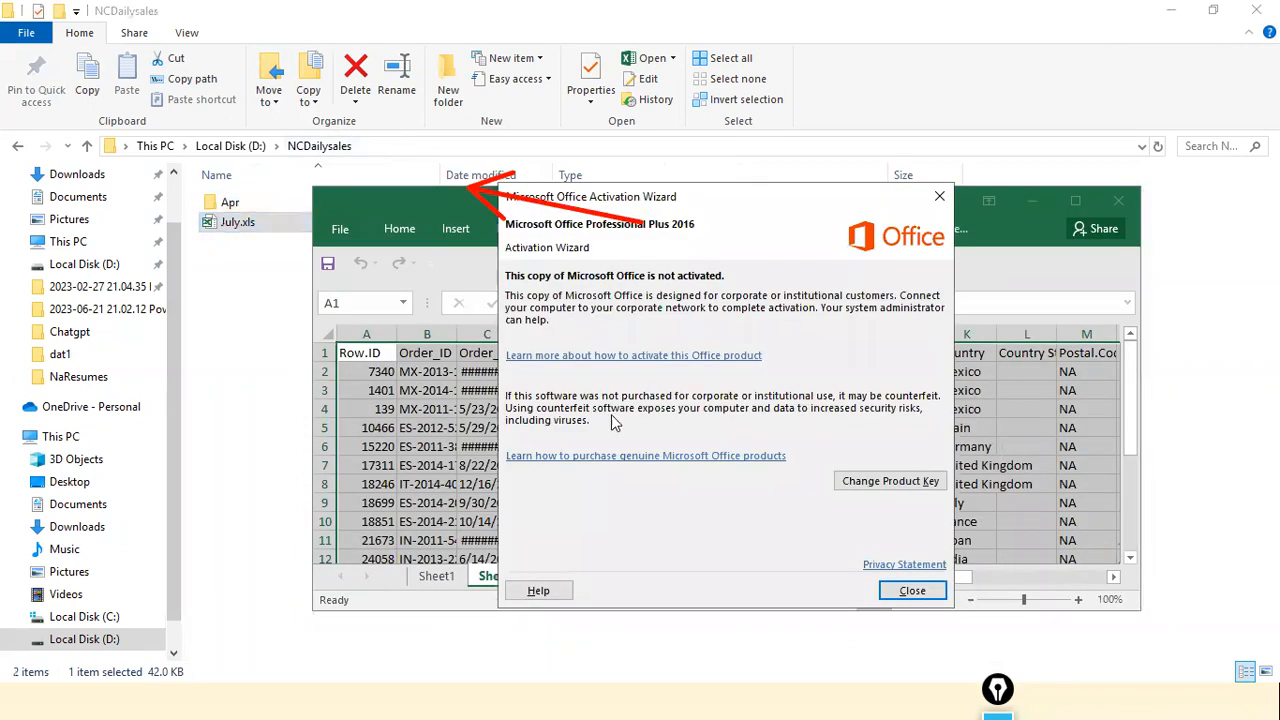
pyautogui.click(912, 590)
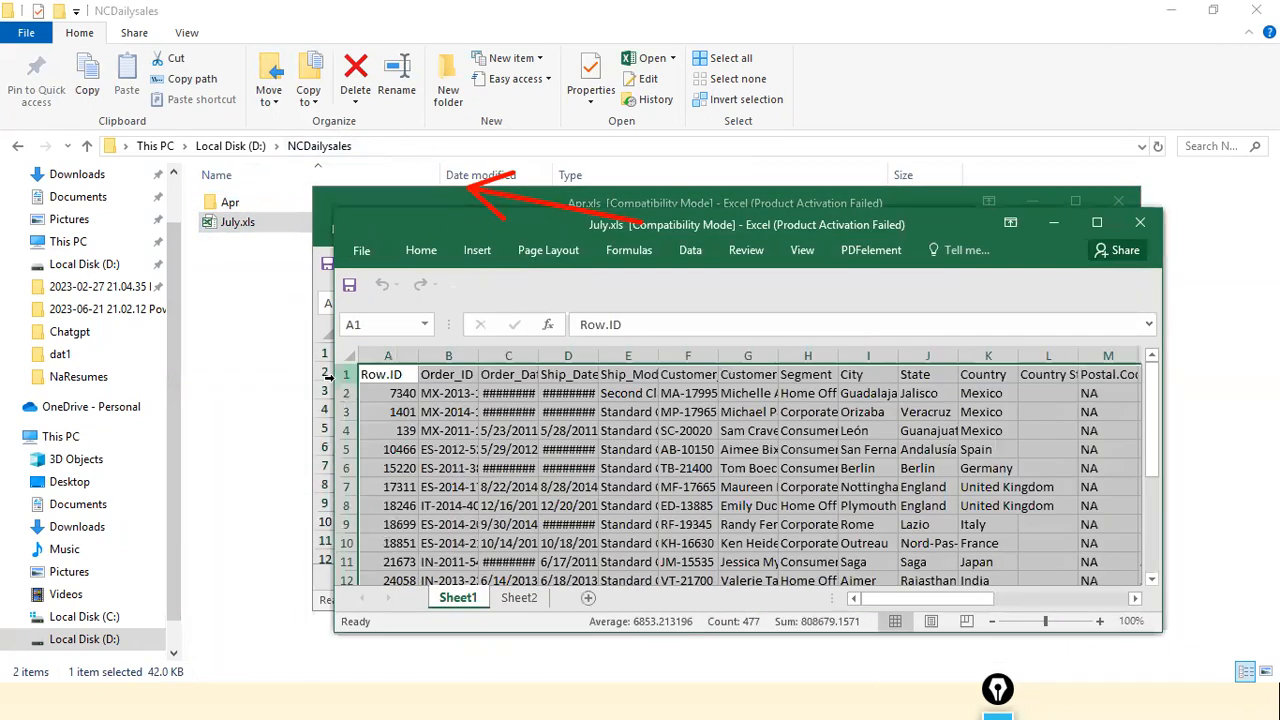
pyautogui.click(1140, 222)
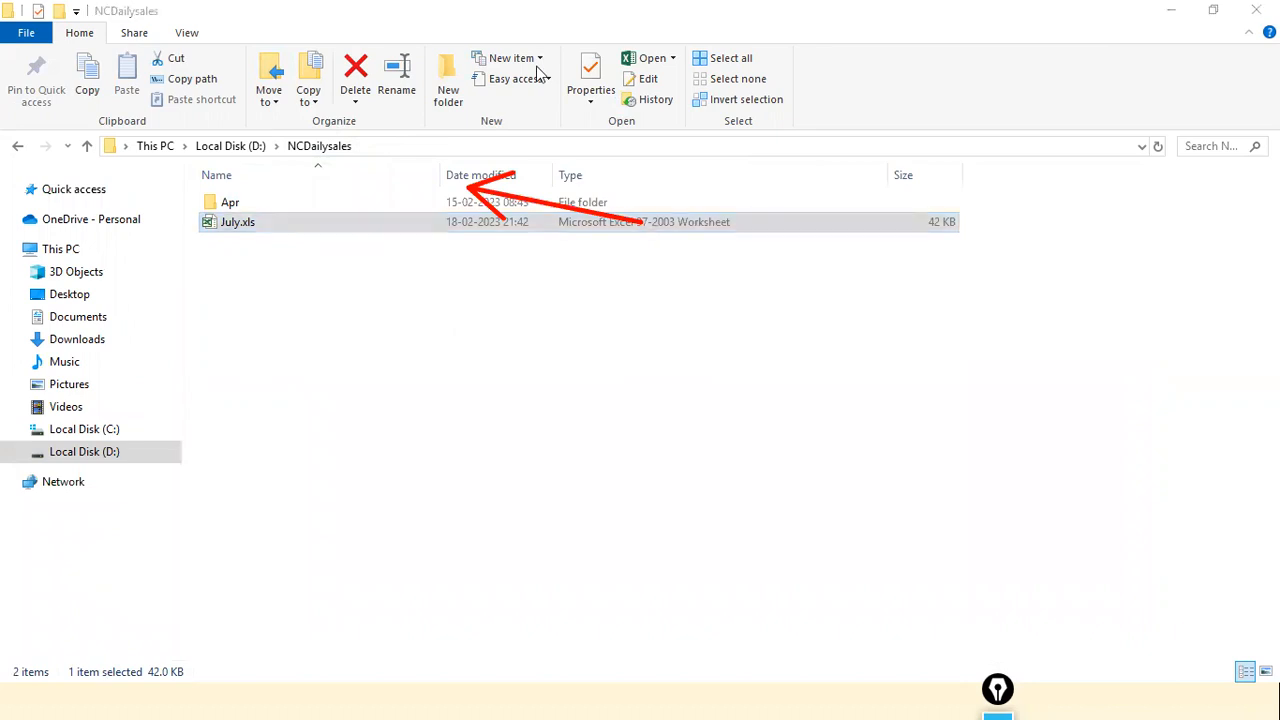
pyautogui.click(237, 223)
# Return to the Combine Files dialog in Power Query and preview Sheet1 and Sheet2.
pyautogui.hotkey('alt', 'Tab')
pyautogui.hotkey('alt', 'Tab')
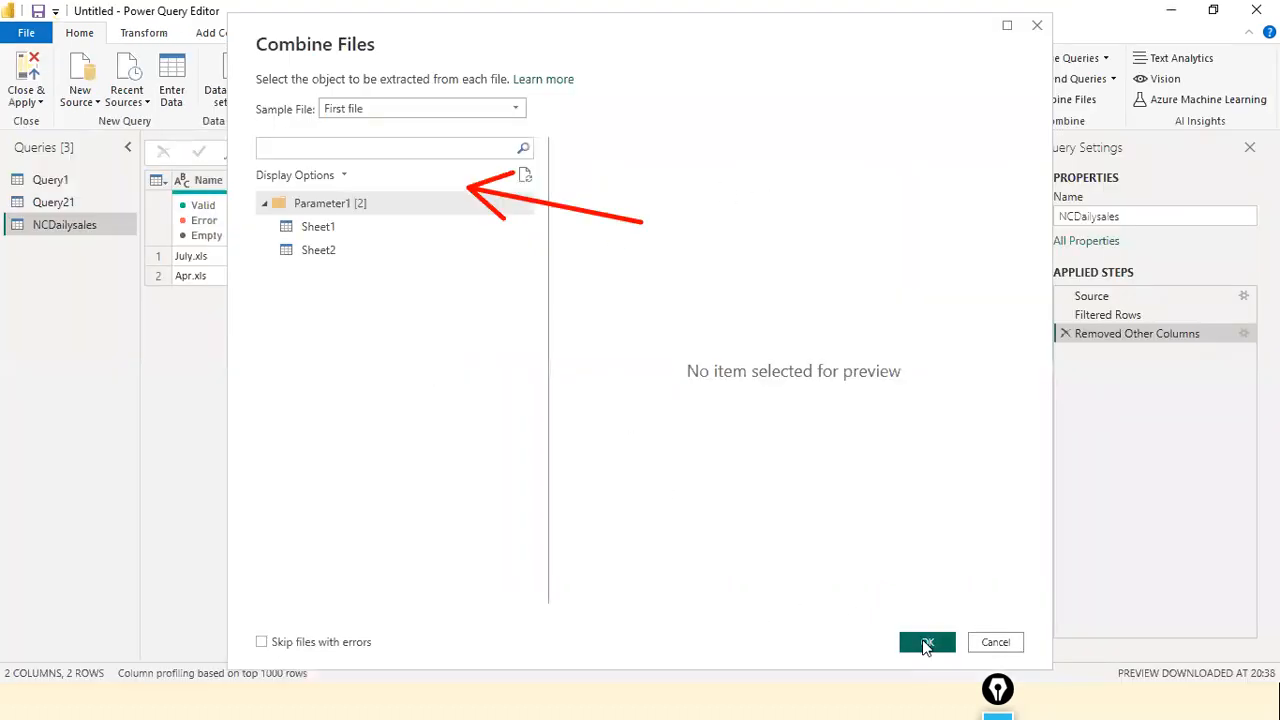
pyautogui.click(378, 228)
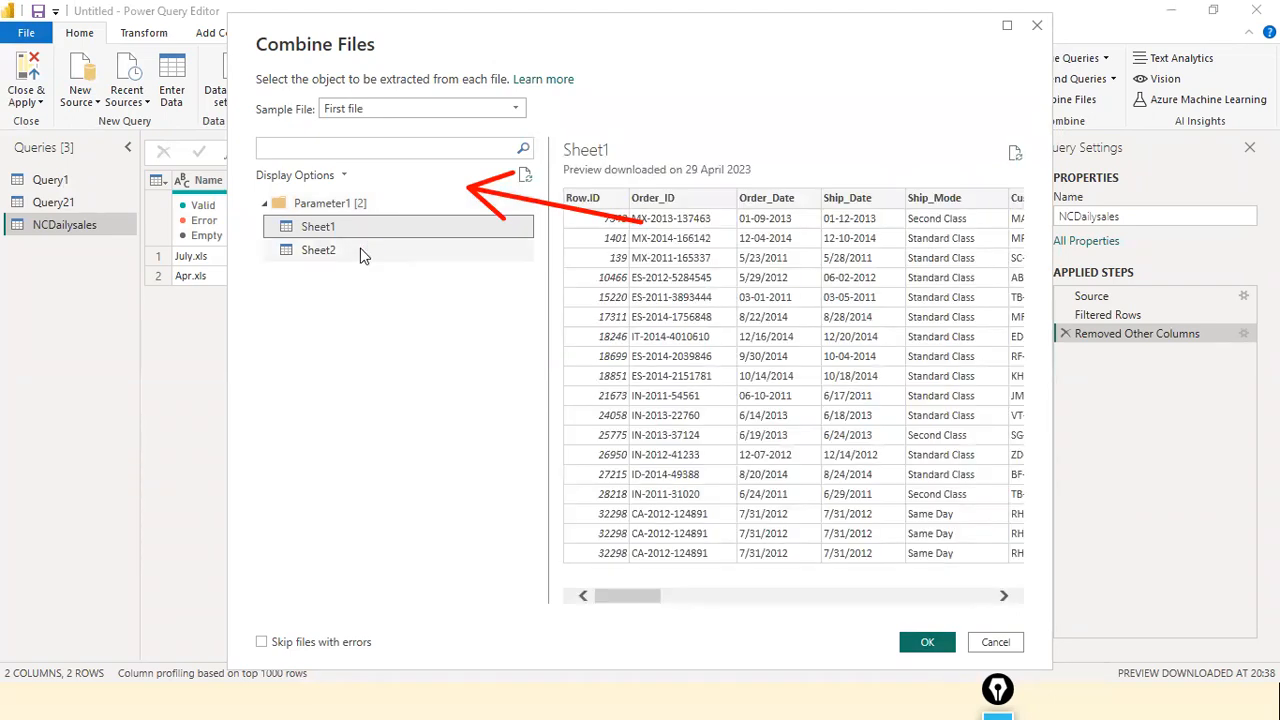
pyautogui.click(362, 252)
# Combine the files using the whole Parameter1 folder as the object to extract, so every sheet is included.
pyautogui.click(330, 205)
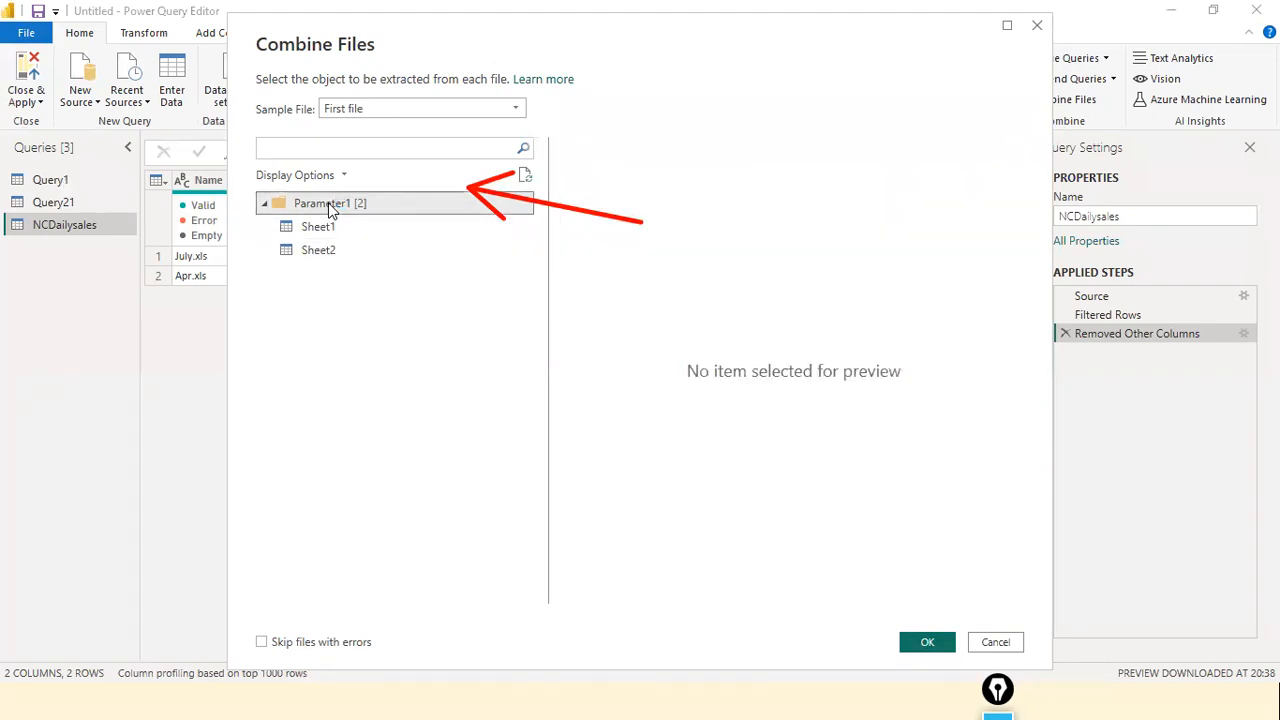
pyautogui.rightClick(330, 208)
pyautogui.press('Escape')
pyautogui.press('Escape')
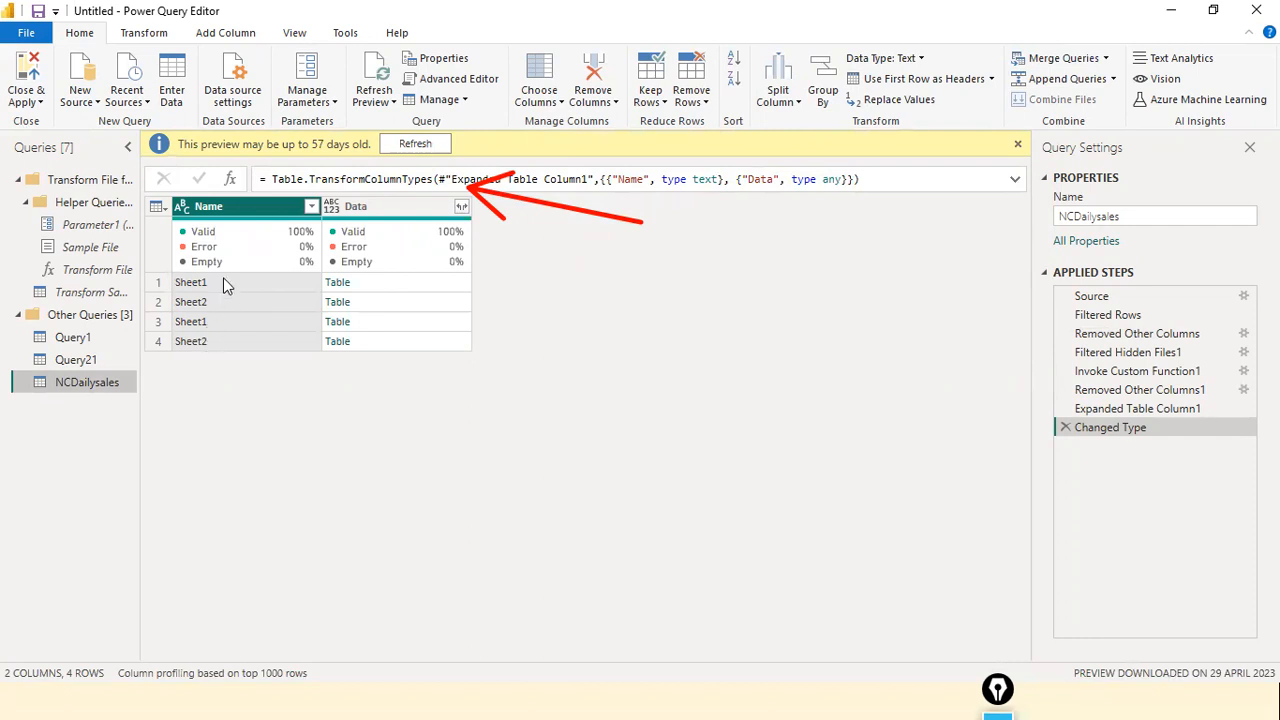
# Preview the nested tables in the Data column for Sheet1 and Sheet2 of both files.
pyautogui.click(425, 284)
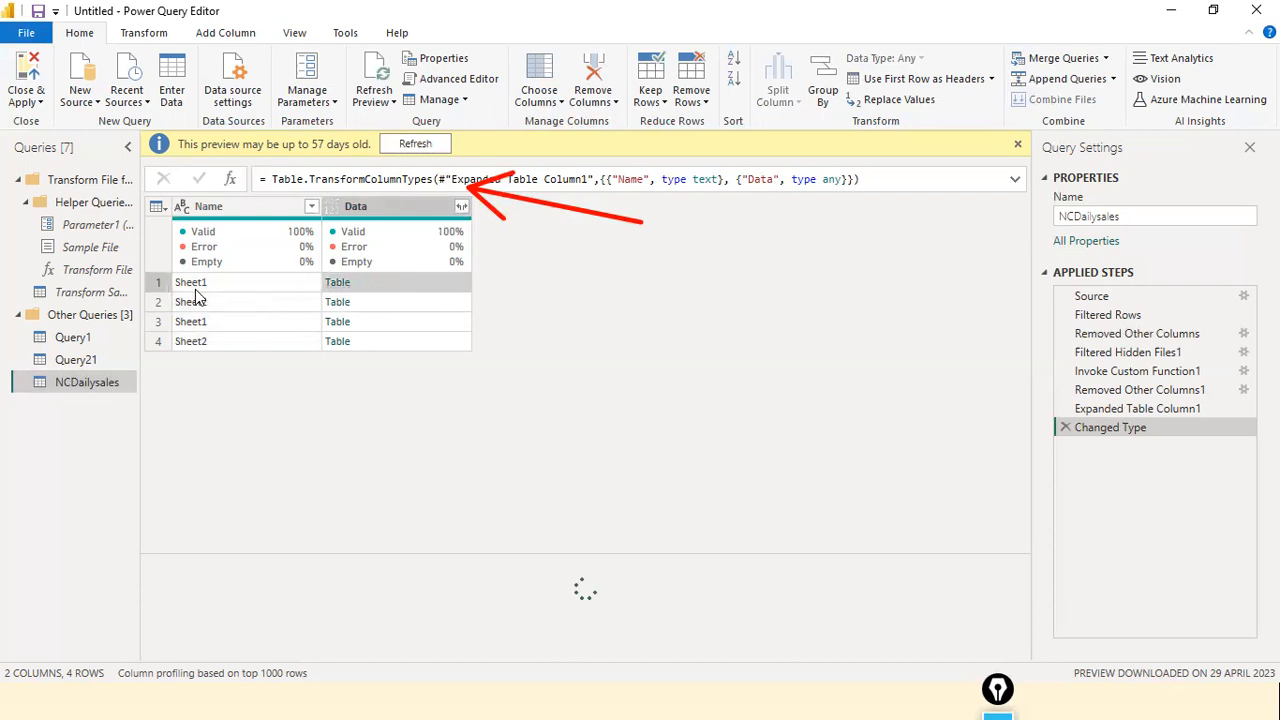
pyautogui.moveTo(323, 649); pyautogui.dragTo(325, 622)
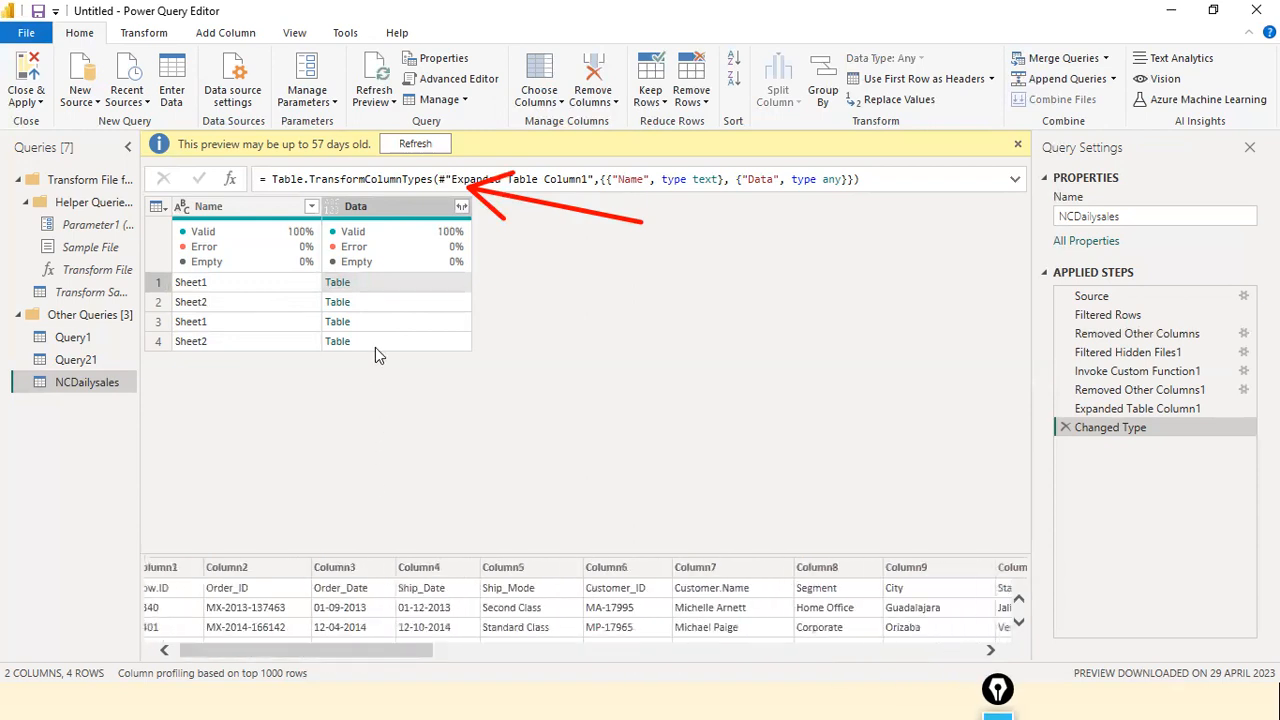
pyautogui.click(392, 300)
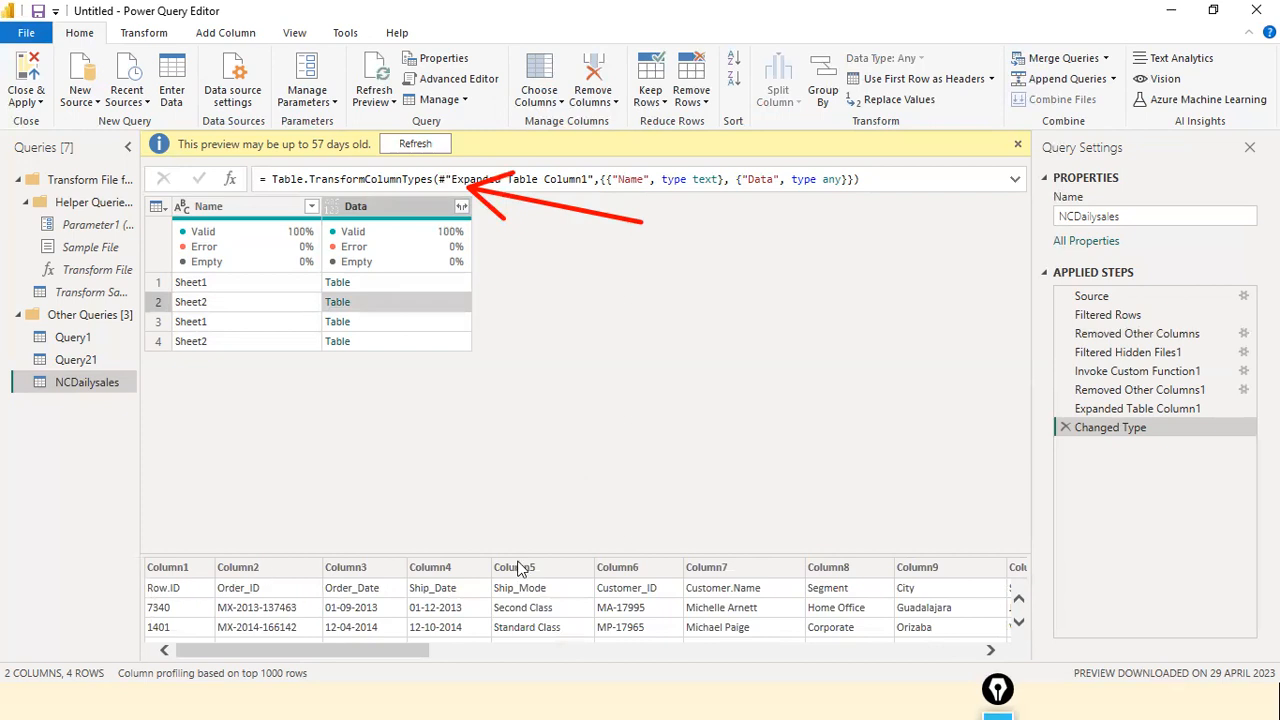
pyautogui.click(433, 325)
pyautogui.click(429, 334)
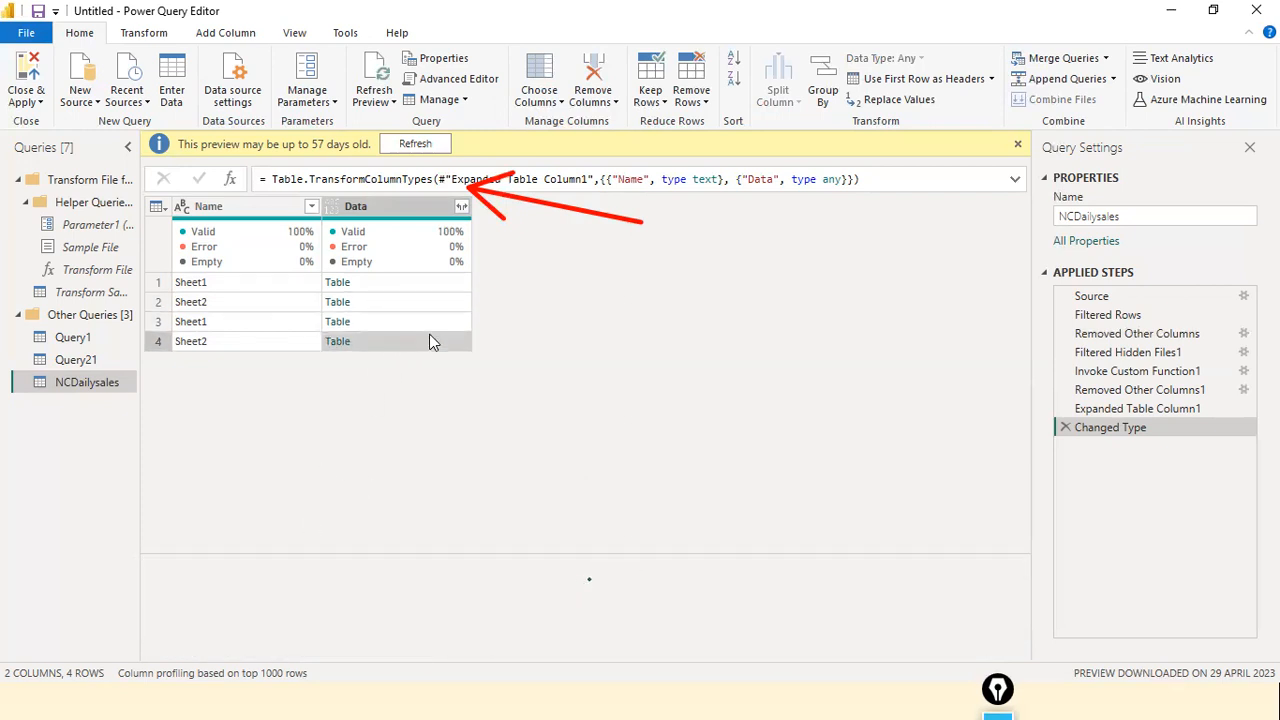
# Expand the Data column to all its nested columns, loading the full column list and keeping the original column name as prefix.
pyautogui.click(462, 208)
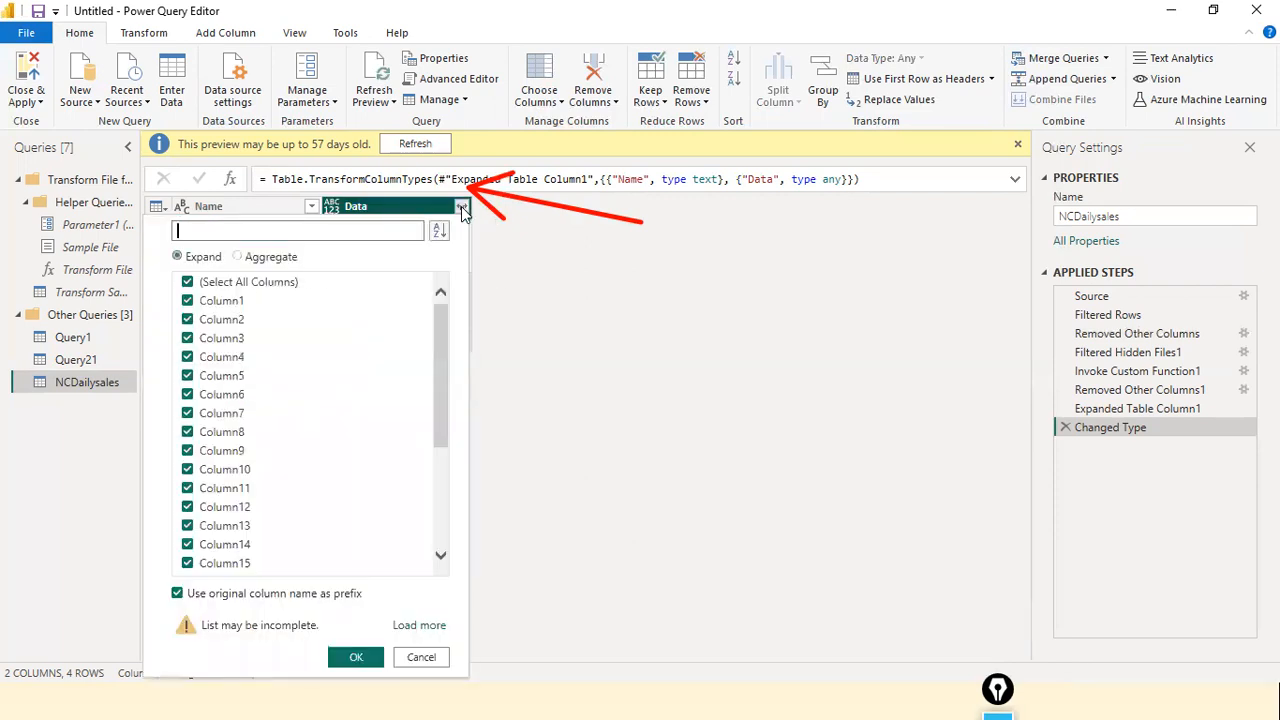
pyautogui.scroll(-4, 255, 400)
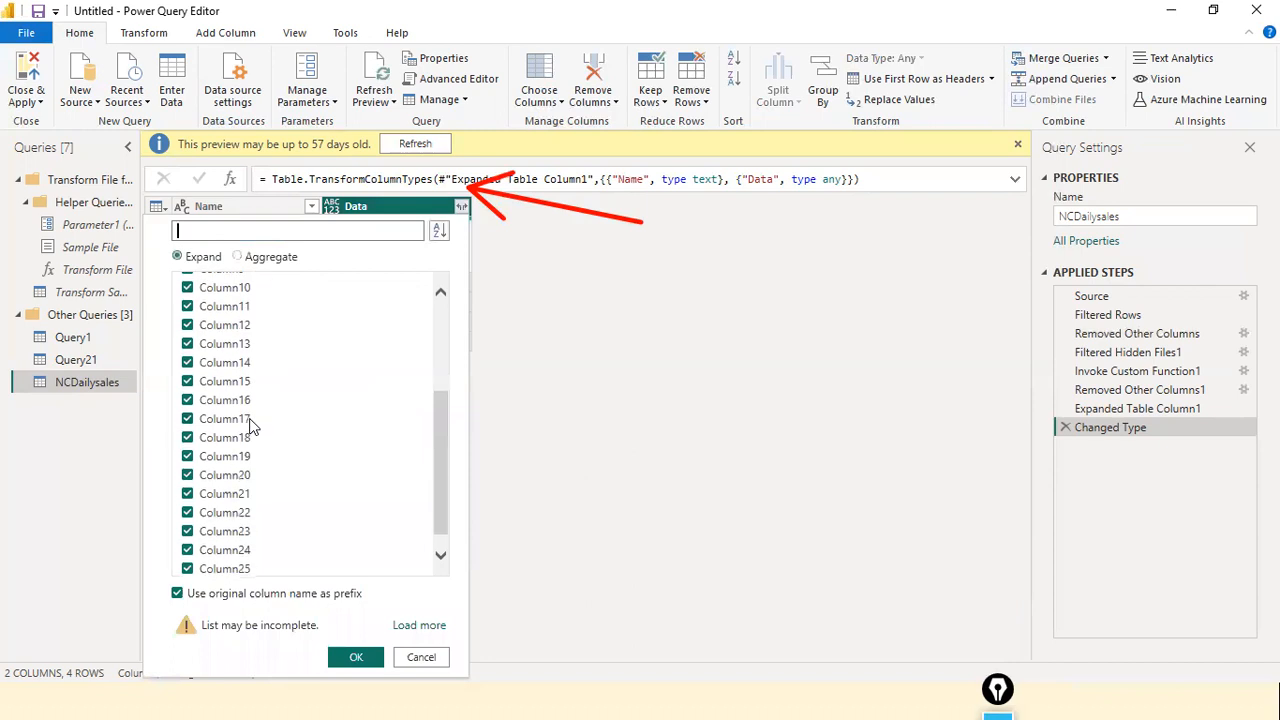
pyautogui.click(414, 625)
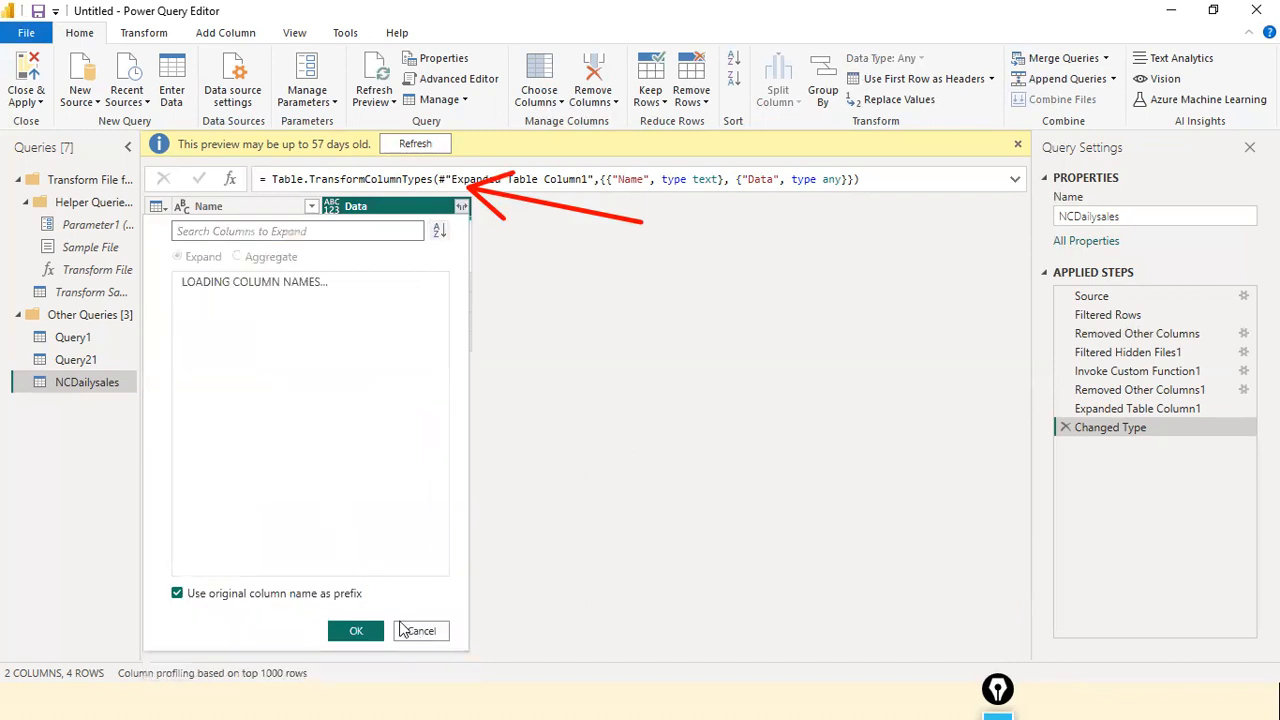
pyautogui.scroll(-3, 324, 378)
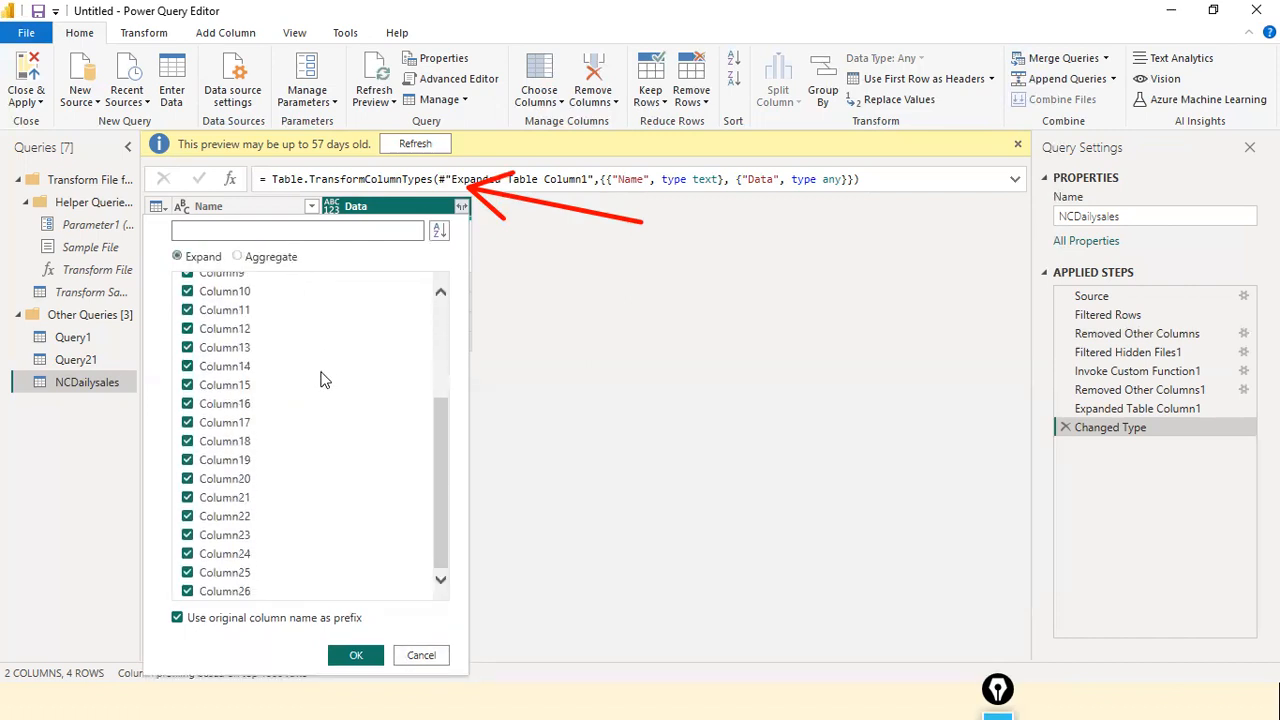
pyautogui.scroll(3, 322, 380)
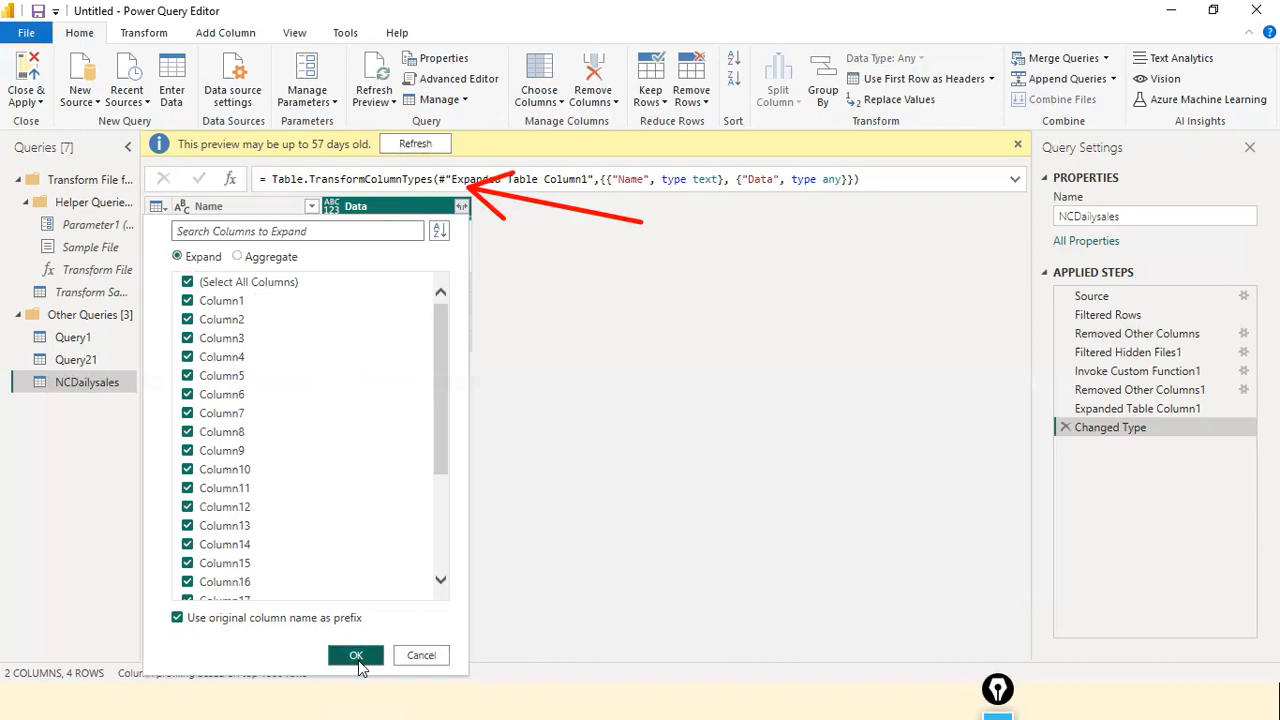
pyautogui.click(356, 656)
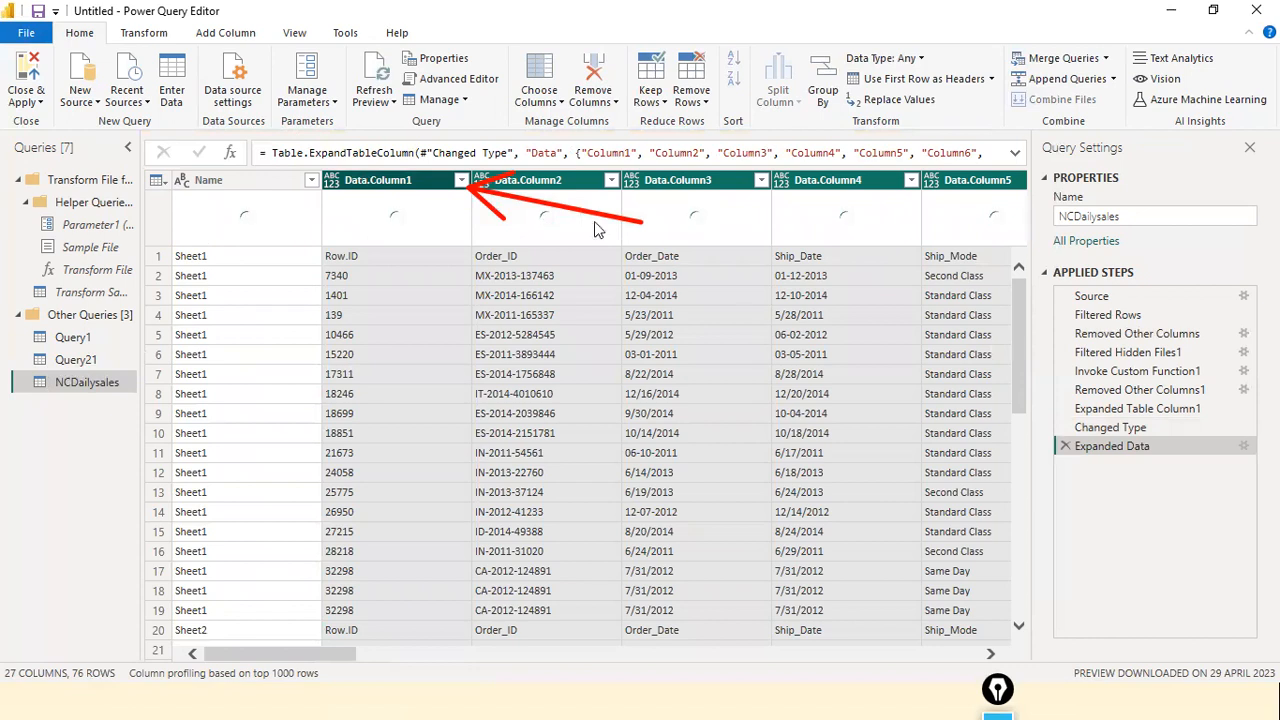
# Try to re-edit the Data column expansion through its step settings, and delete the Expanded Data step.
pyautogui.click(1245, 446)
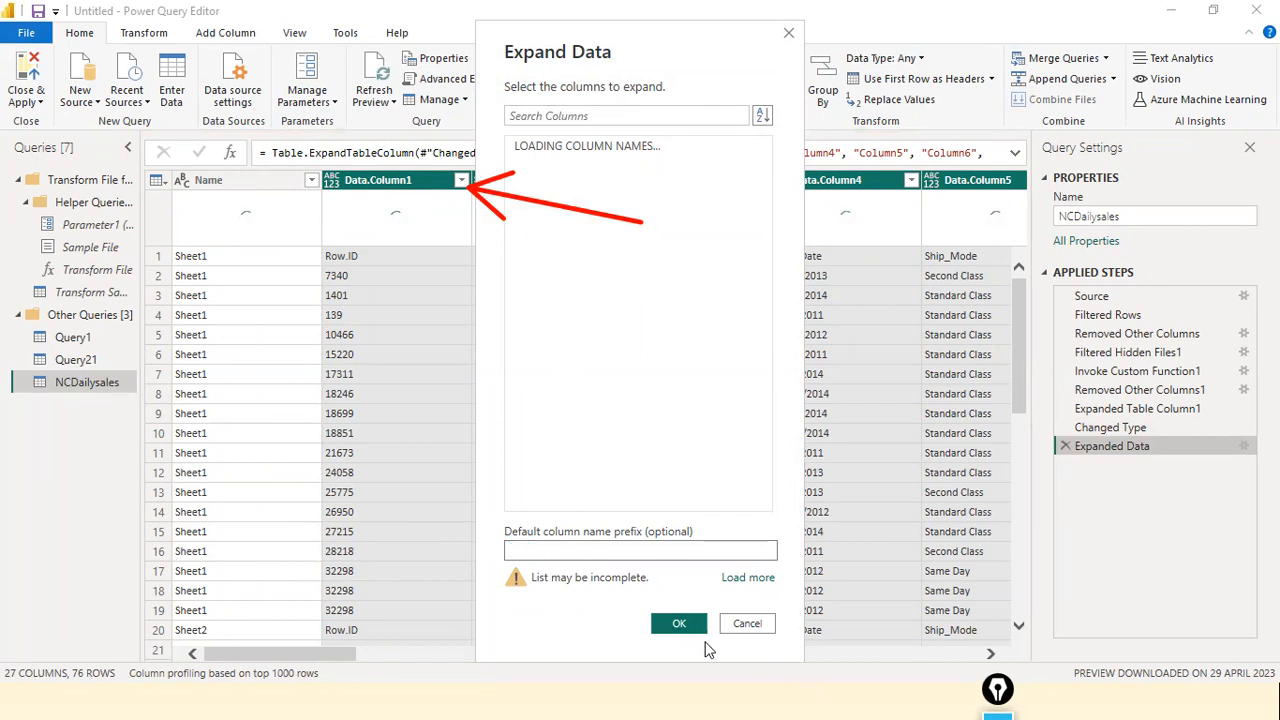
pyautogui.click(679, 623)
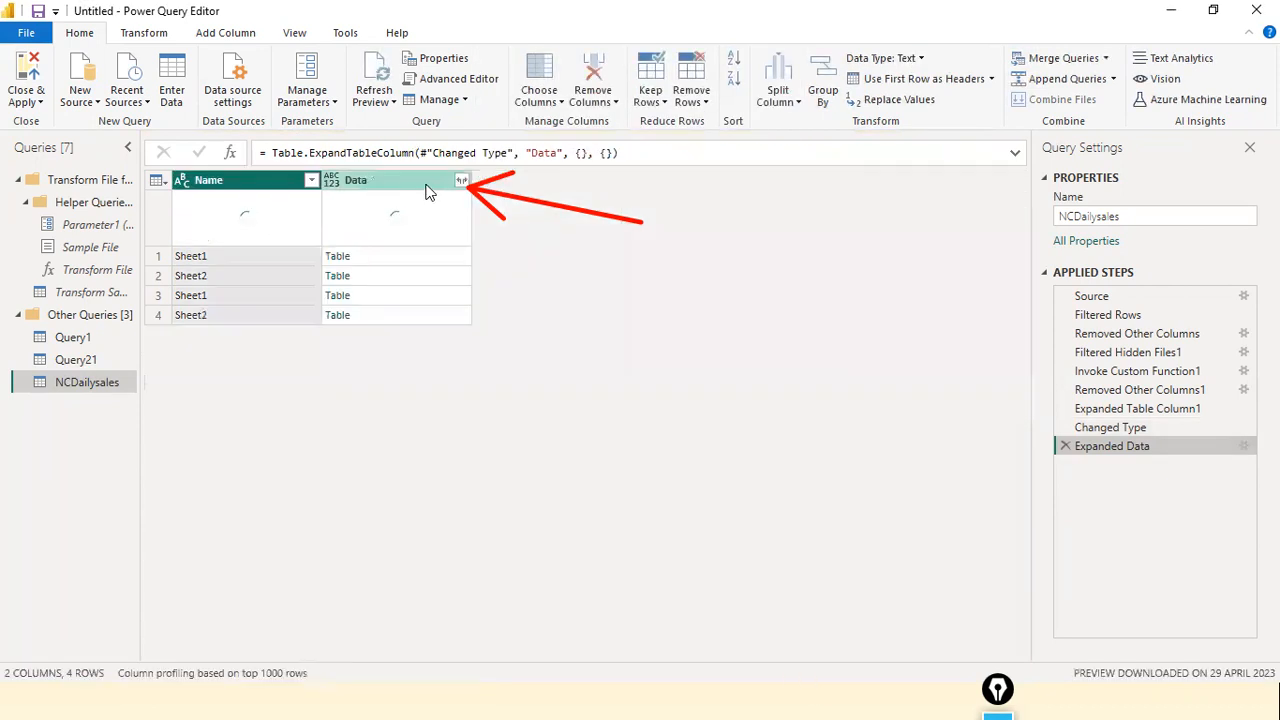
pyautogui.click(461, 181)
pyautogui.click(461, 182)
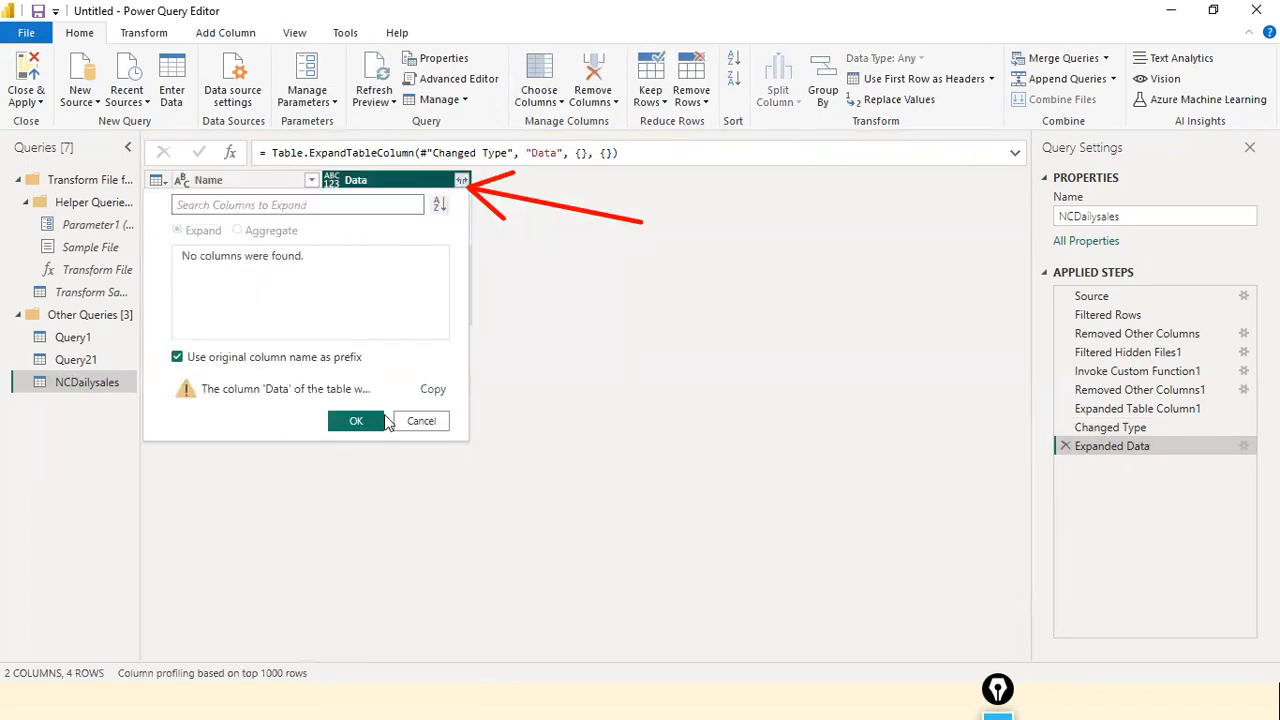
pyautogui.click(421, 421)
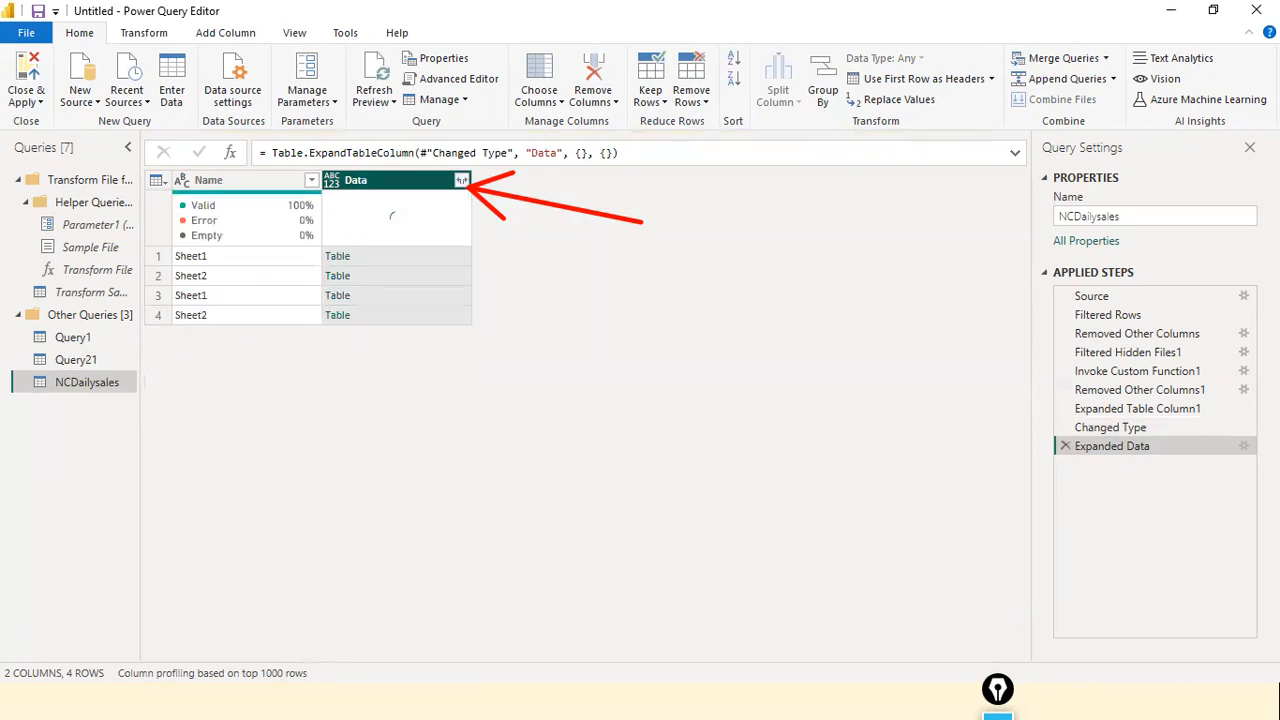
pyautogui.click(1063, 447)
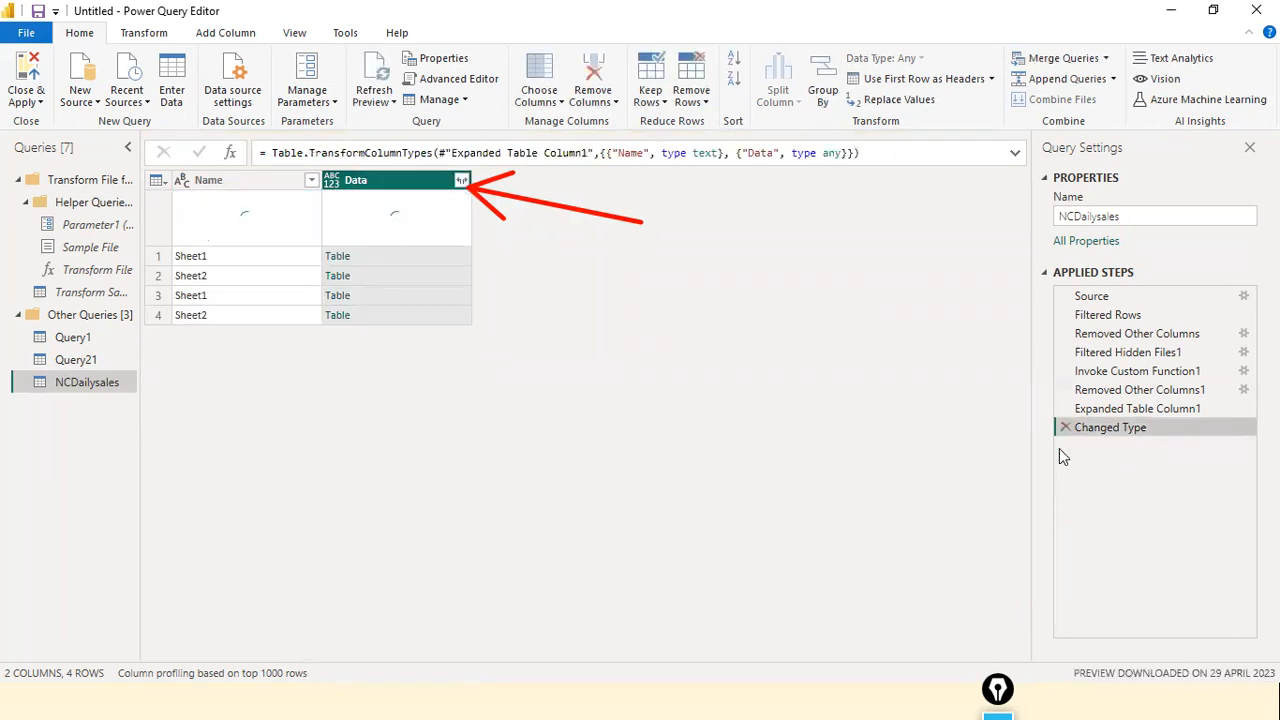
# Expand the Data column to all listed columns without using the original column name as prefix.
pyautogui.click(461, 180)
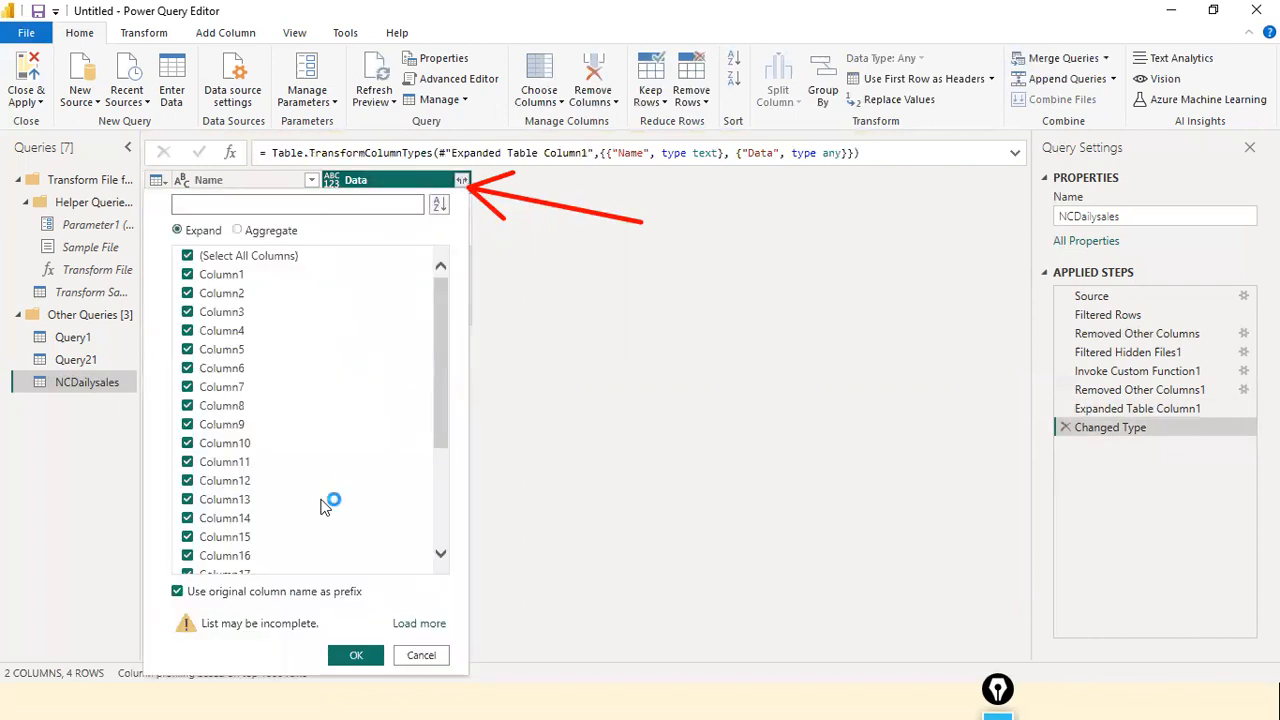
pyautogui.click(178, 591)
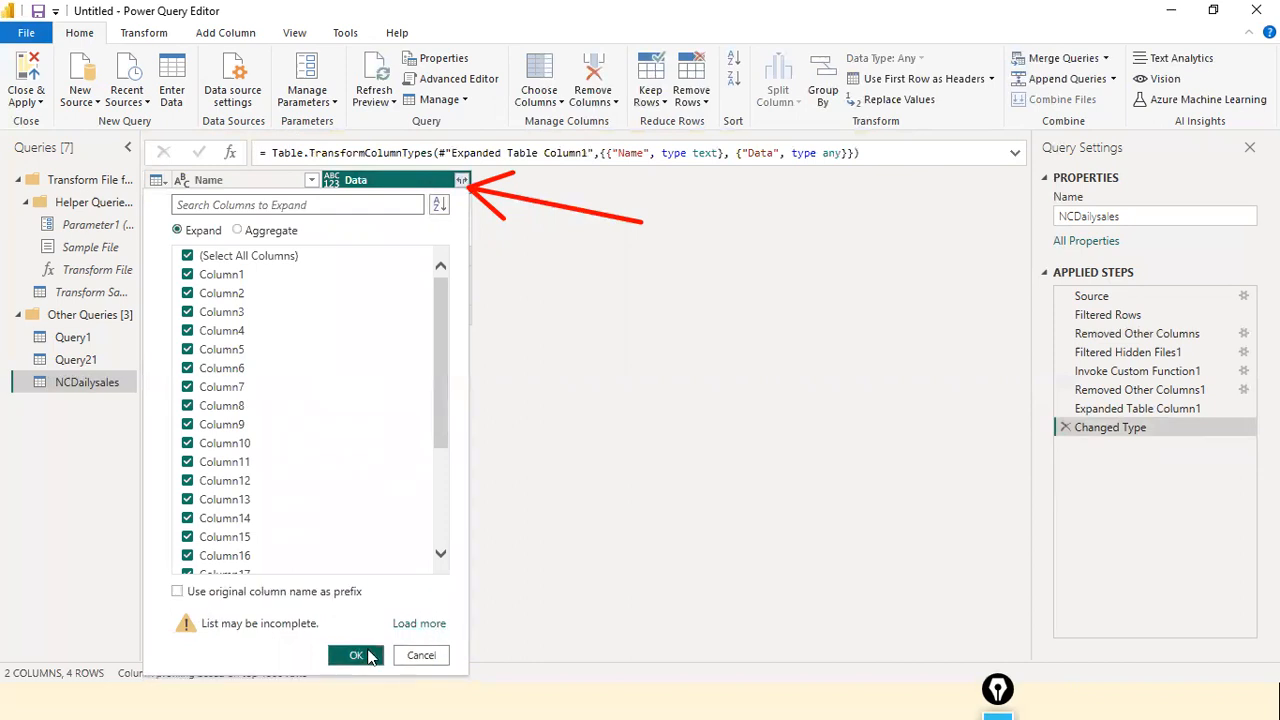
pyautogui.click(356, 656)
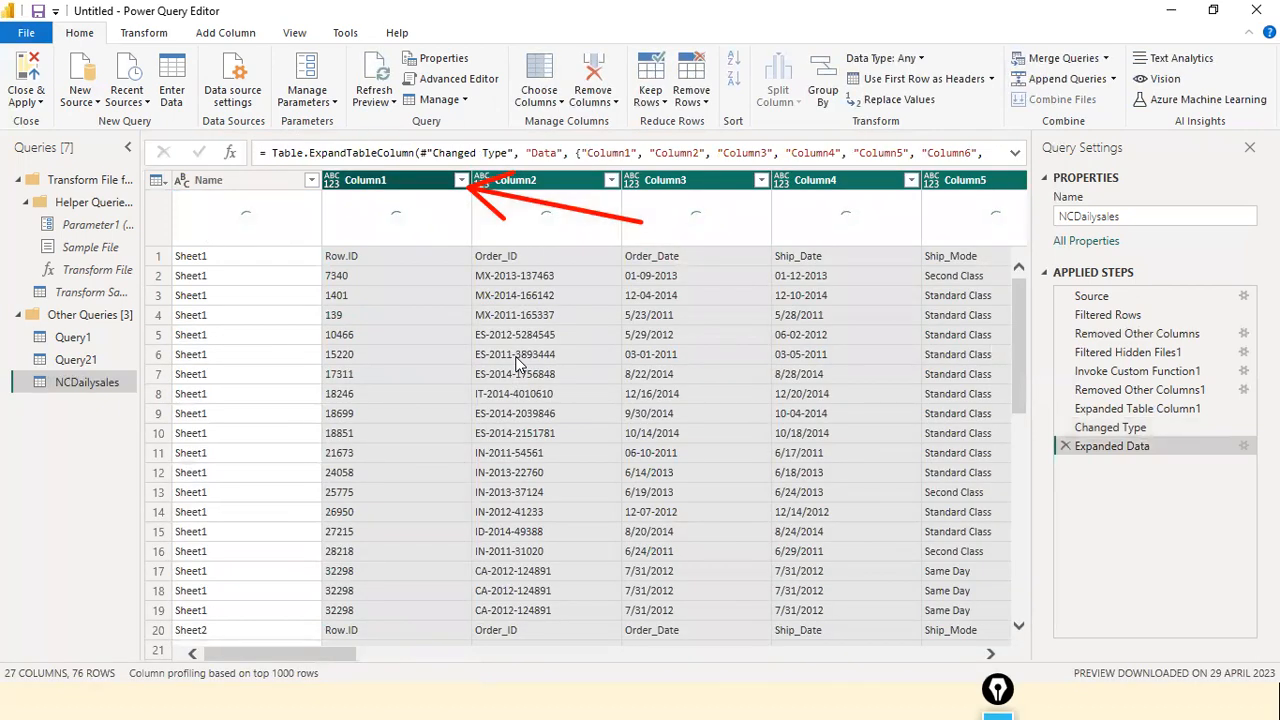
pyautogui.moveTo(262, 652); pyautogui.dragTo(205, 632)
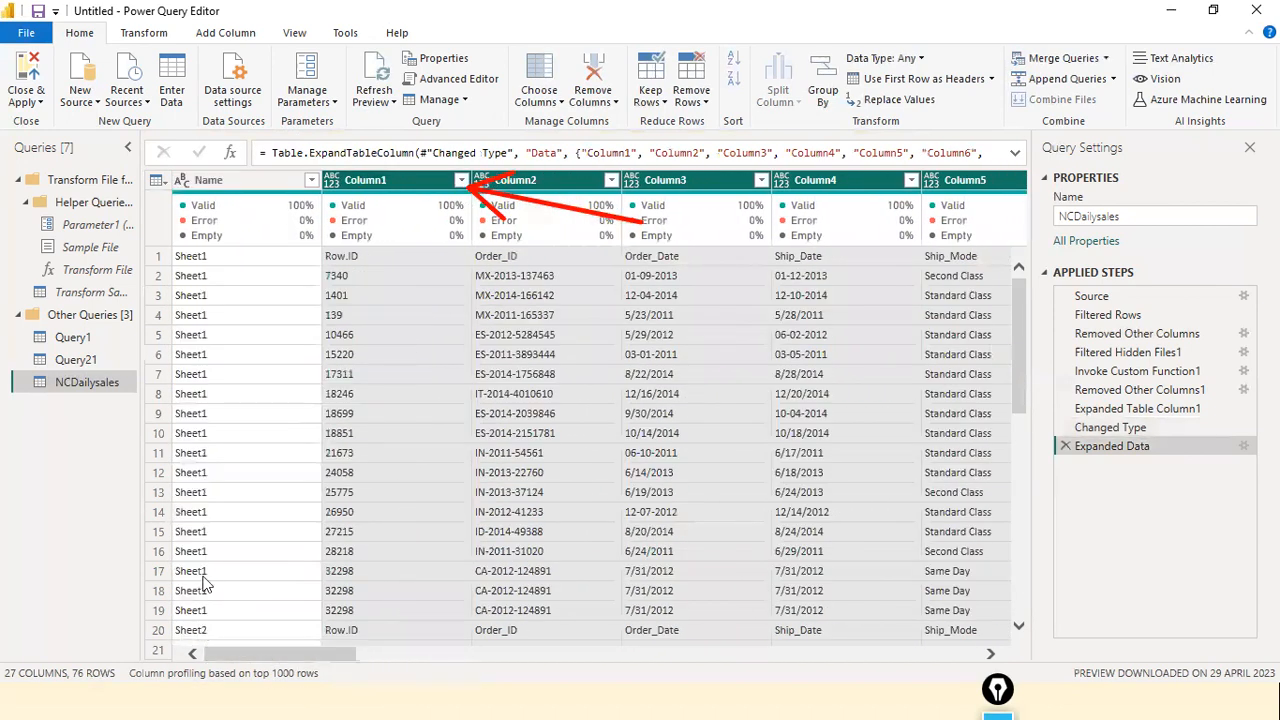
pyautogui.moveTo(908, 207)
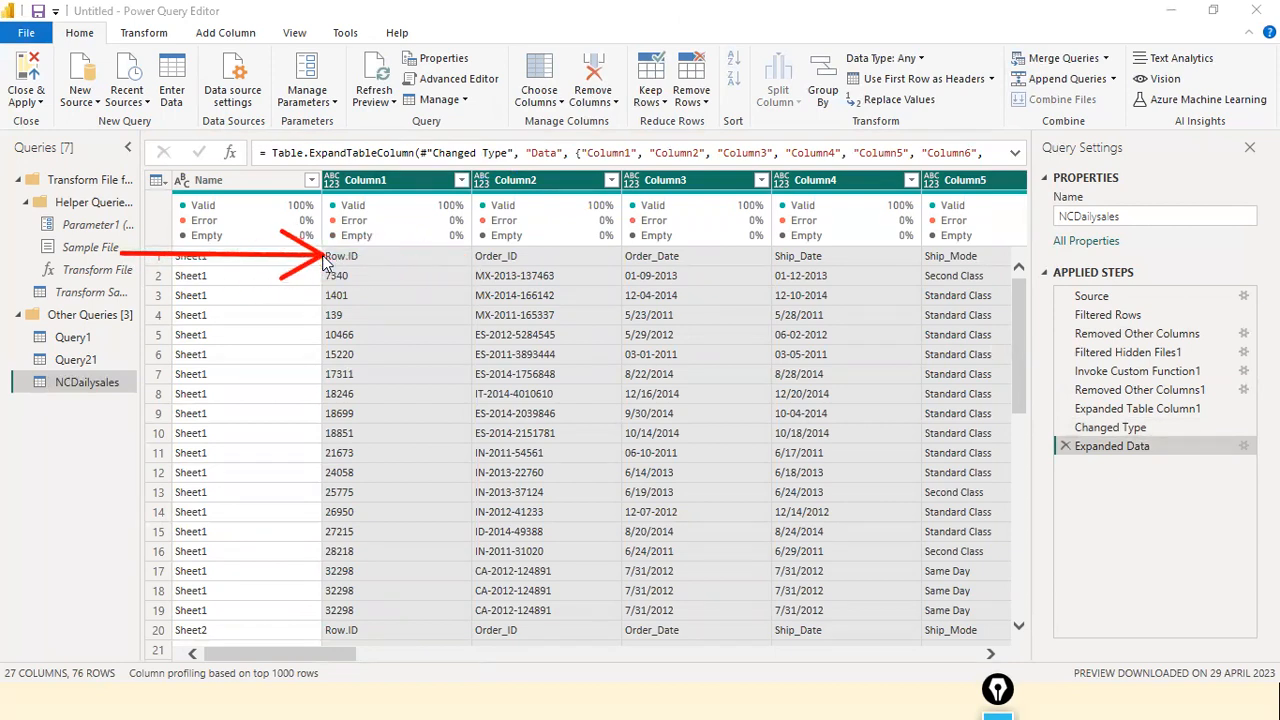
# Apply the Name column filter with both Sheet1 and Sheet2 selected, and remove the Name column.
pyautogui.click(225, 257)
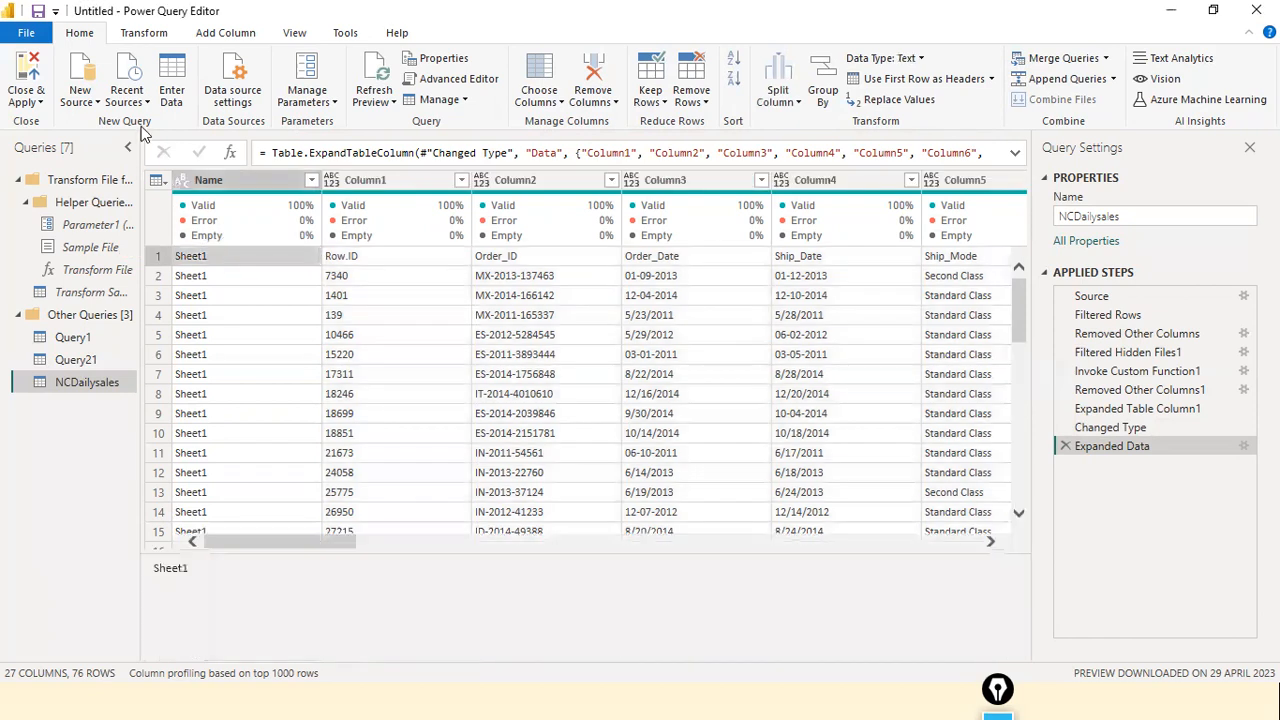
pyautogui.click(311, 183)
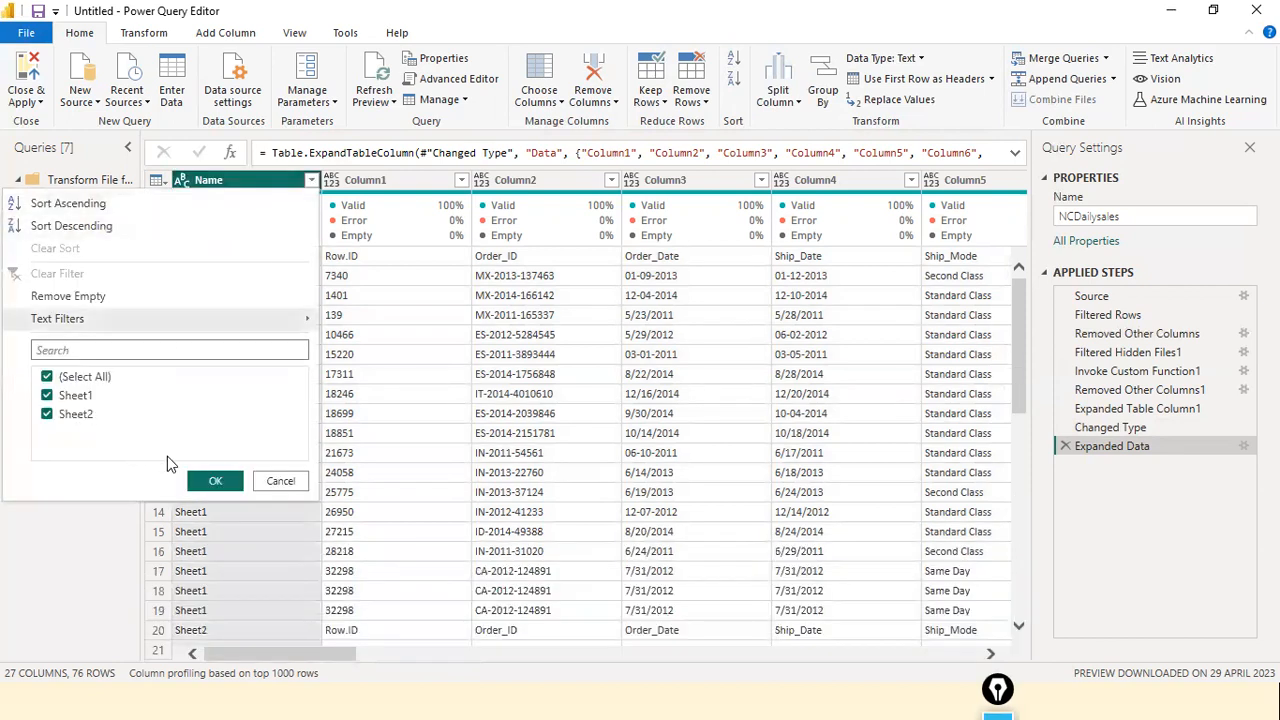
pyautogui.click(213, 482)
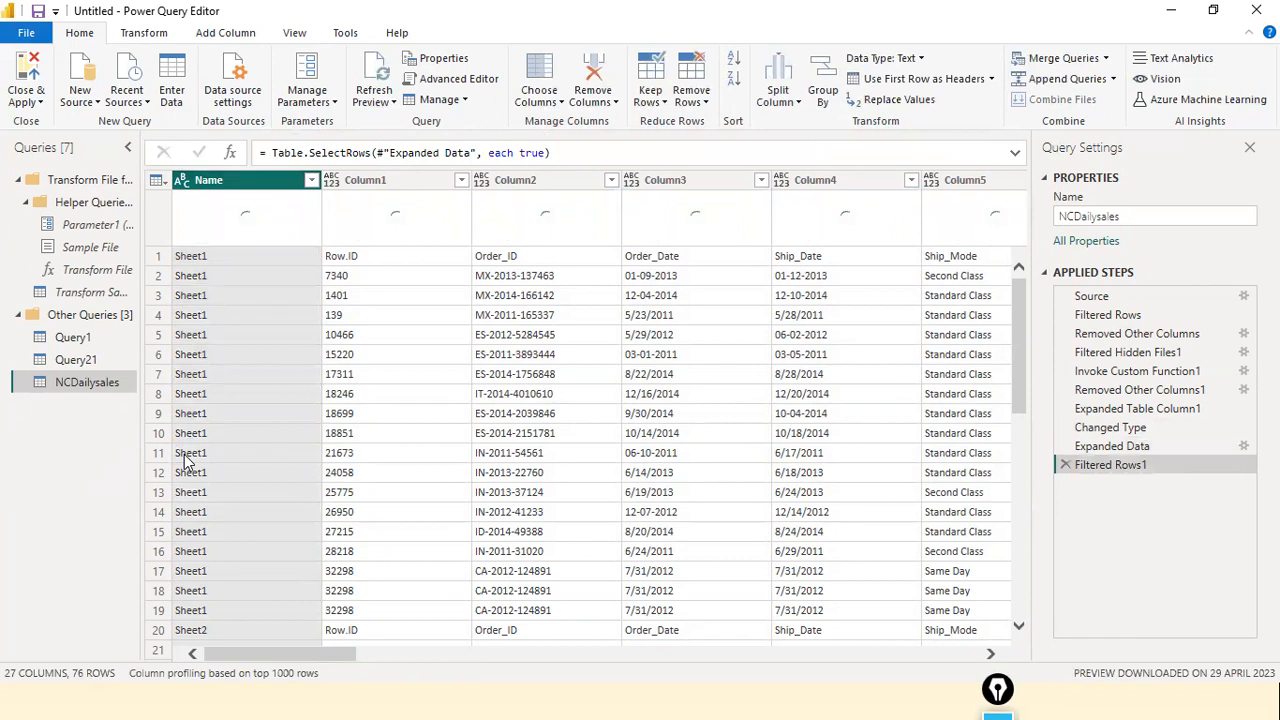
pyautogui.click(229, 183)
pyautogui.rightClick(229, 183)
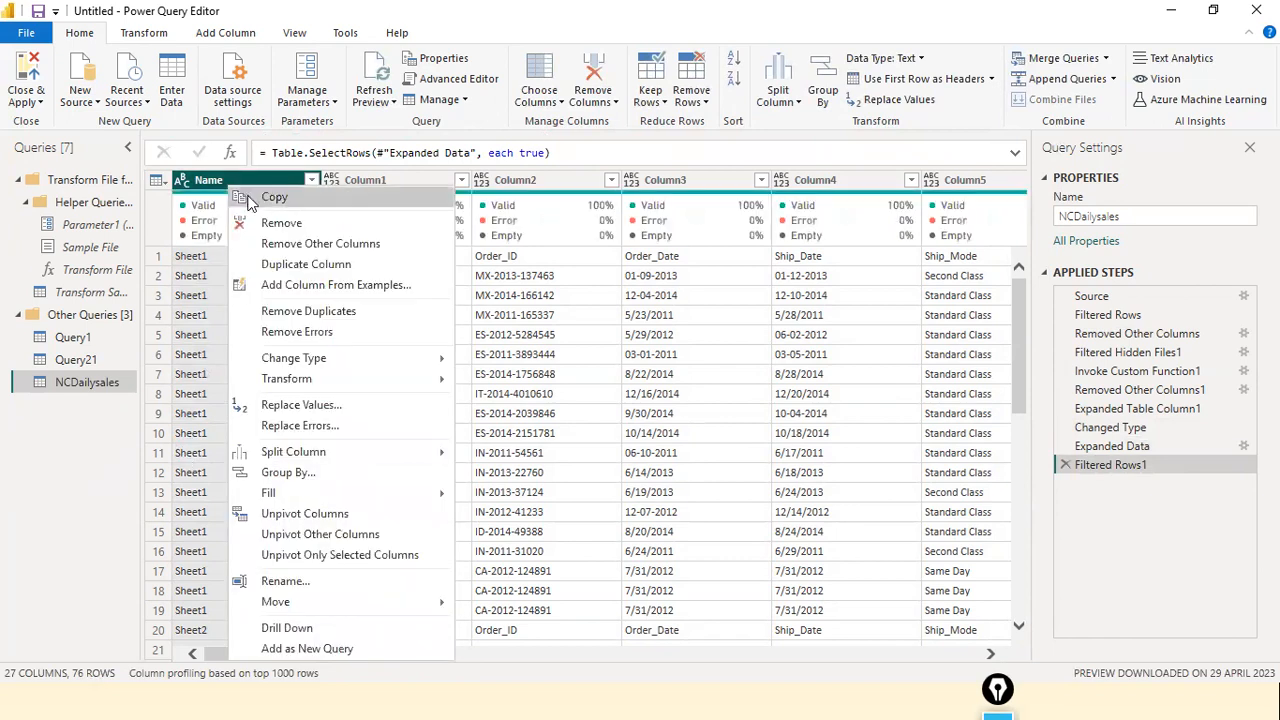
pyautogui.click(270, 223)
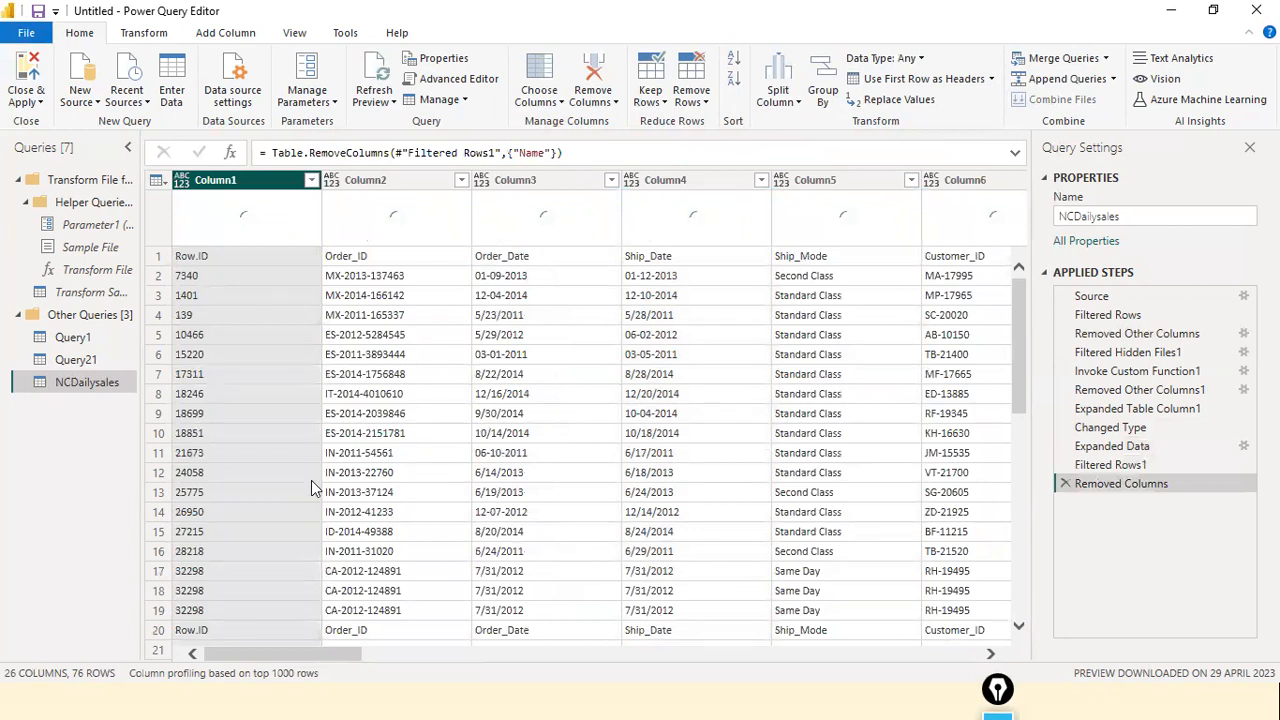
# Promote the first row of the combined table to column headers.
pyautogui.click(142, 33)
pyautogui.click(105, 103)
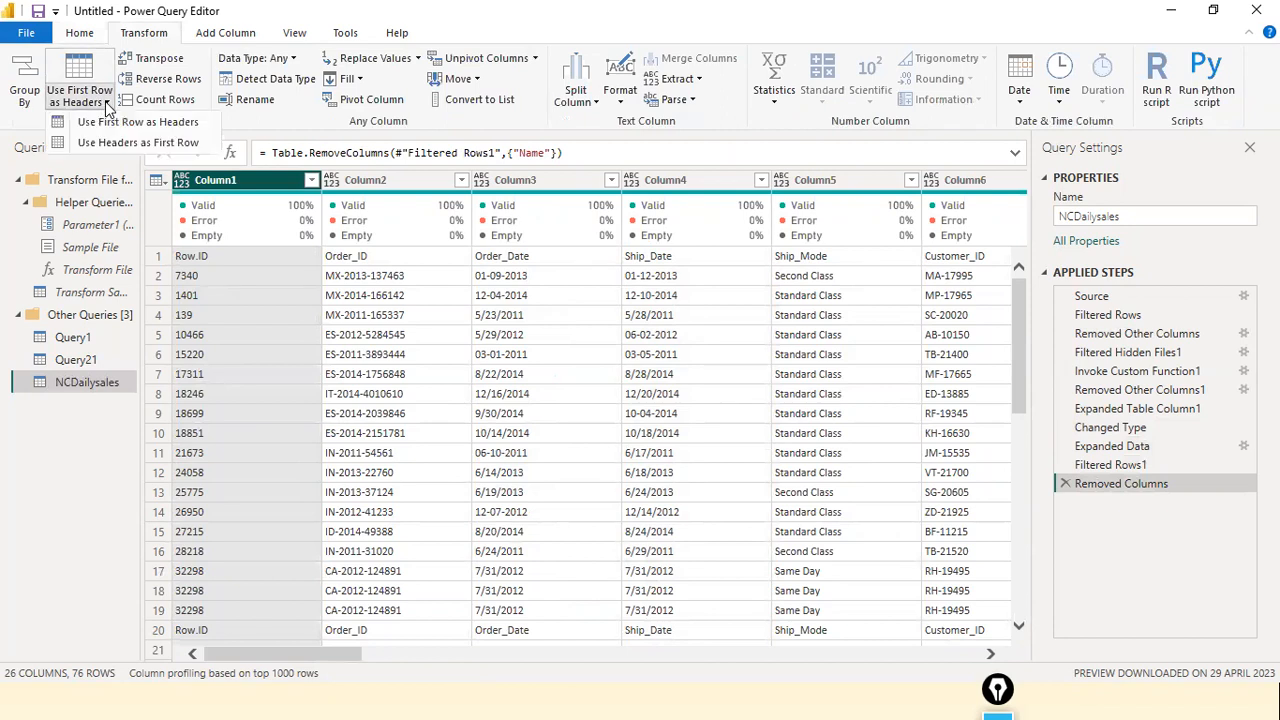
pyautogui.click(117, 124)
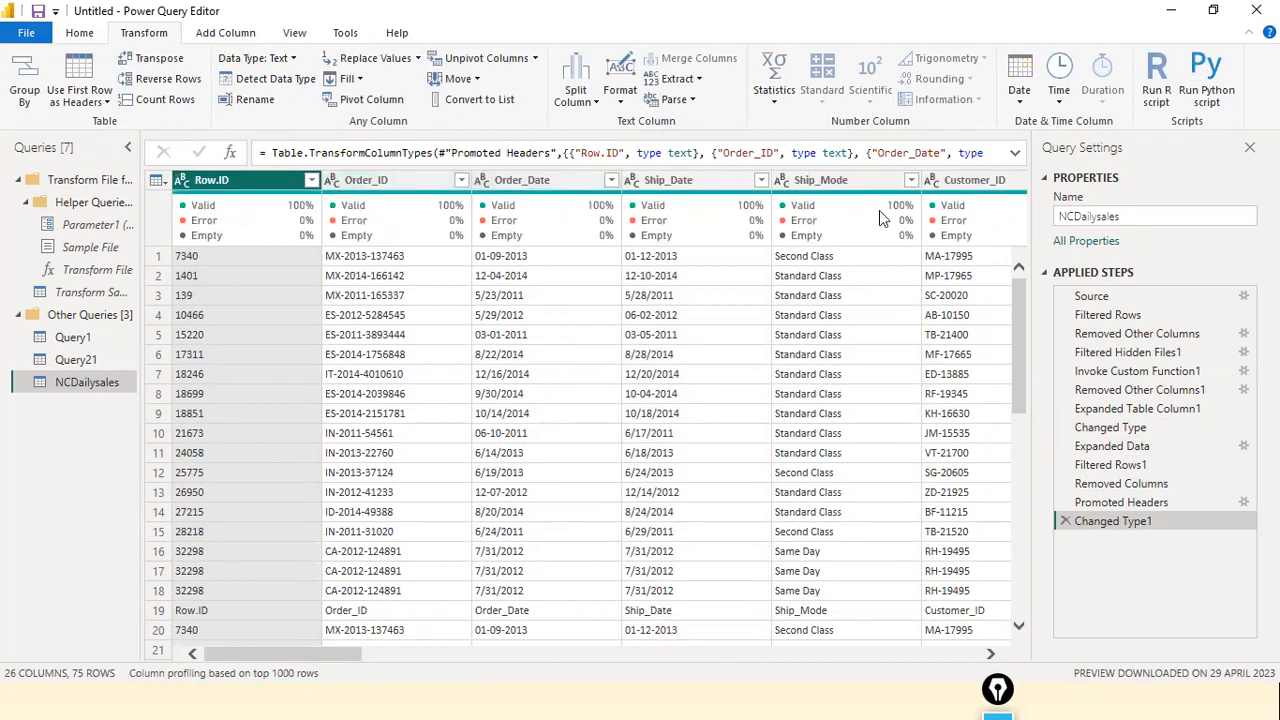
# Examine the combined rows and the Row.ID filter values for header rows repeated from the other sheets.
pyautogui.scroll(-18, 279, 416)
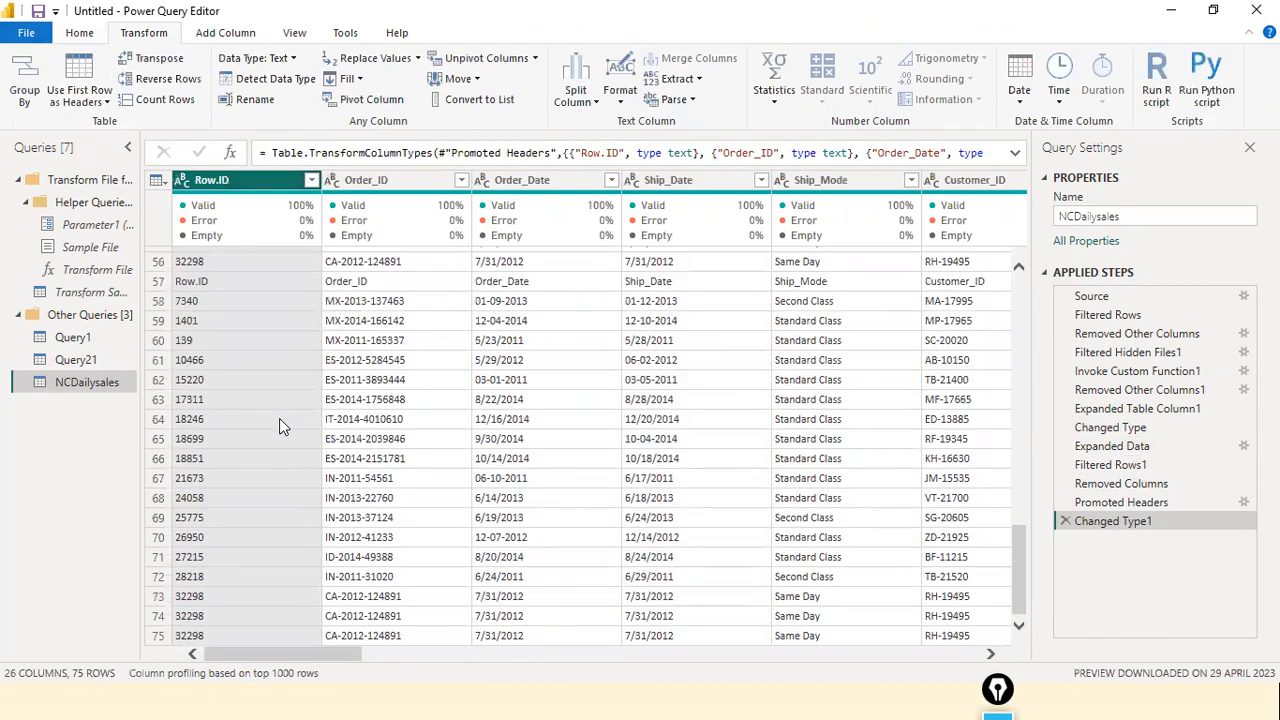
pyautogui.scroll(18, 279, 418)
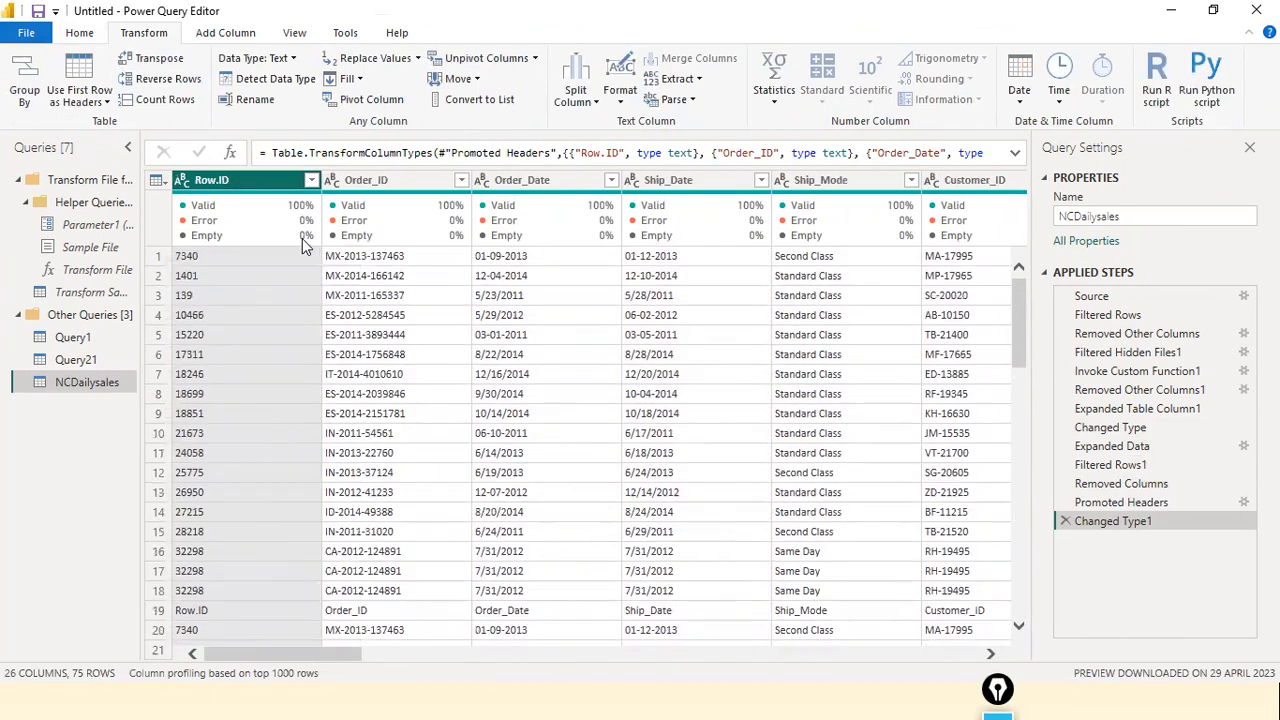
pyautogui.click(312, 183)
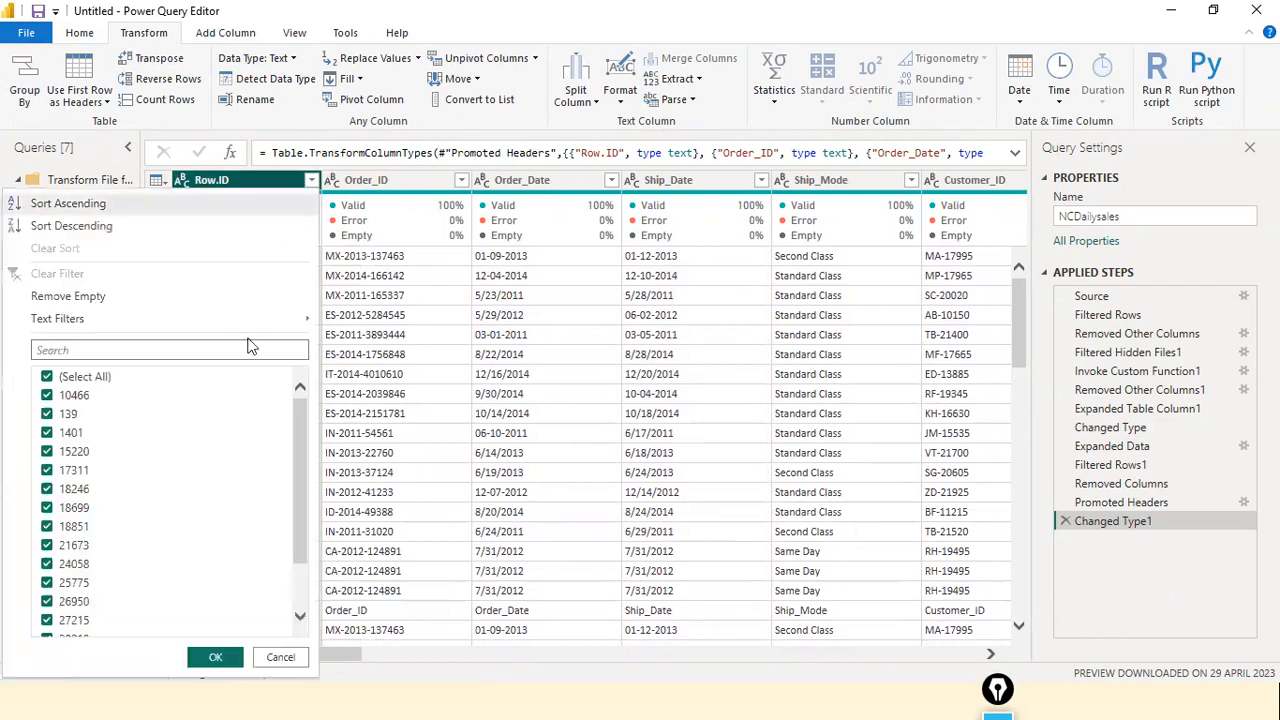
pyautogui.scroll(-2, 222, 425)
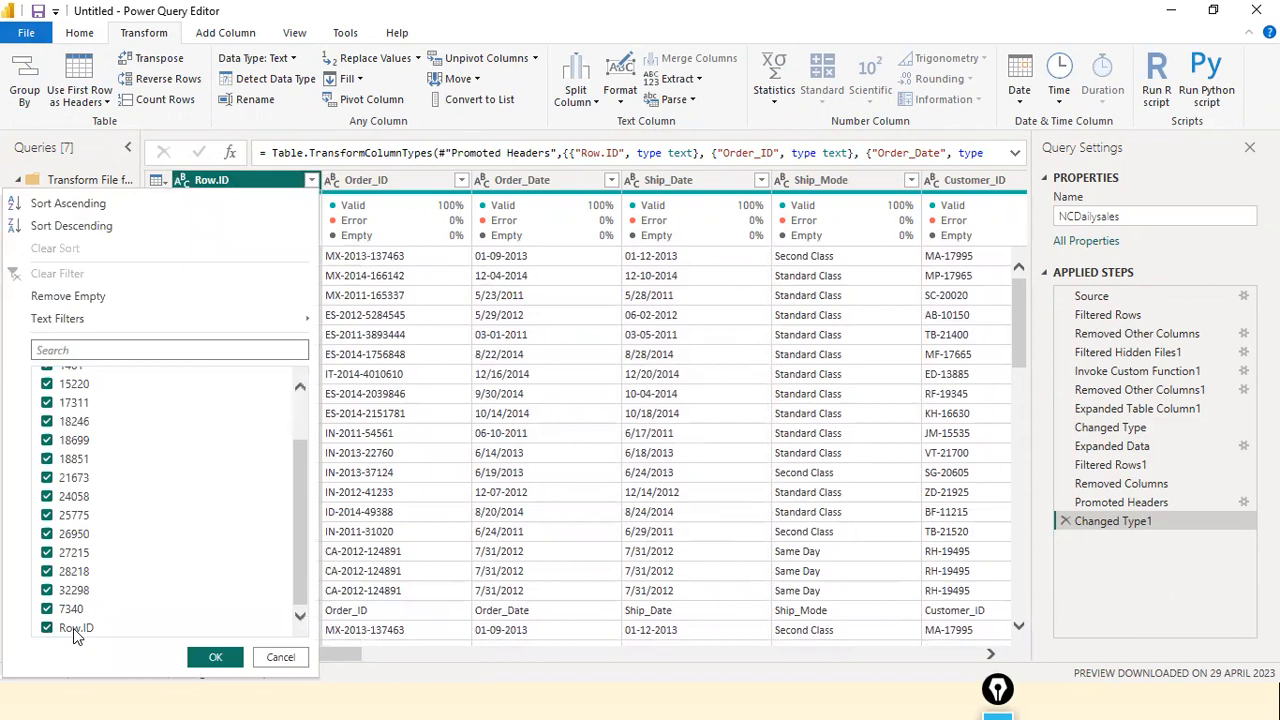
pyautogui.scroll(2, 108, 565)
pyautogui.scroll(-2, 100, 557)
# Switch to July.xls in Excel, close the Office Activation Wizard, maximize the workbook and view Sheet2.
pyautogui.hotkey('alt', 'Tab')
pyautogui.hotkey('alt', 'Tab')
pyautogui.hotkey('alt', 'Tab')
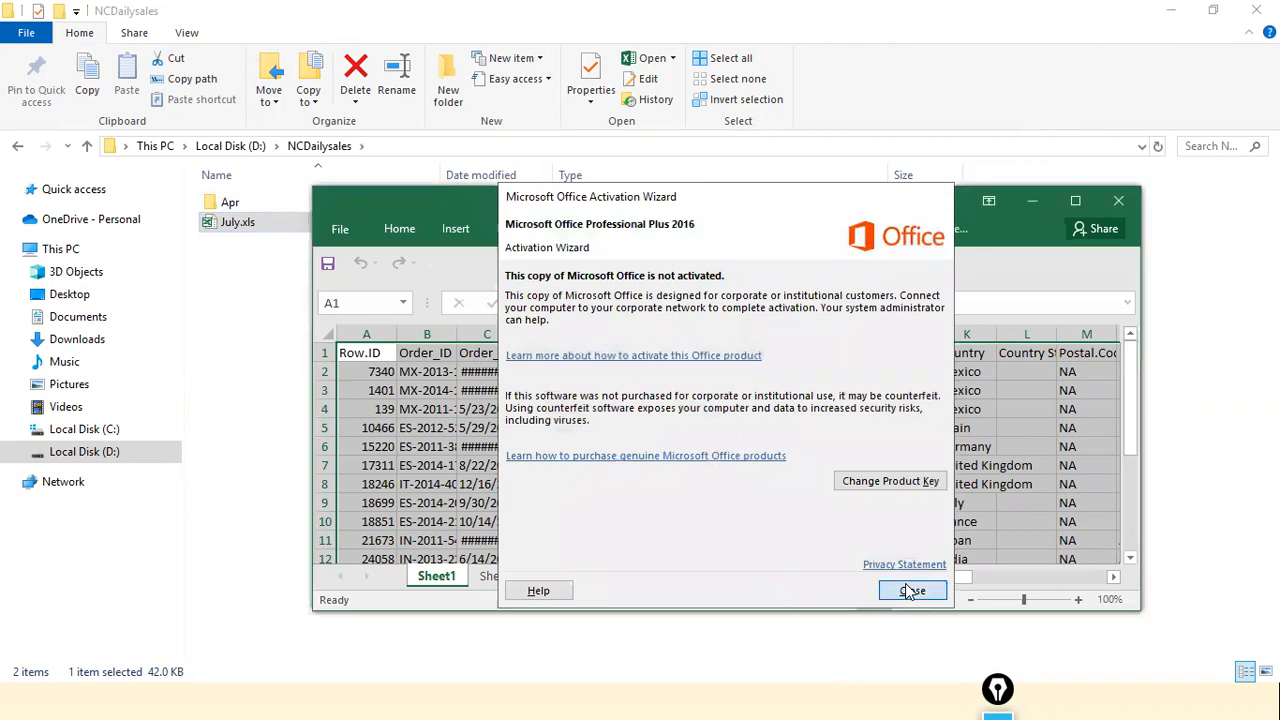
pyautogui.click(912, 590)
pyautogui.click(1075, 201)
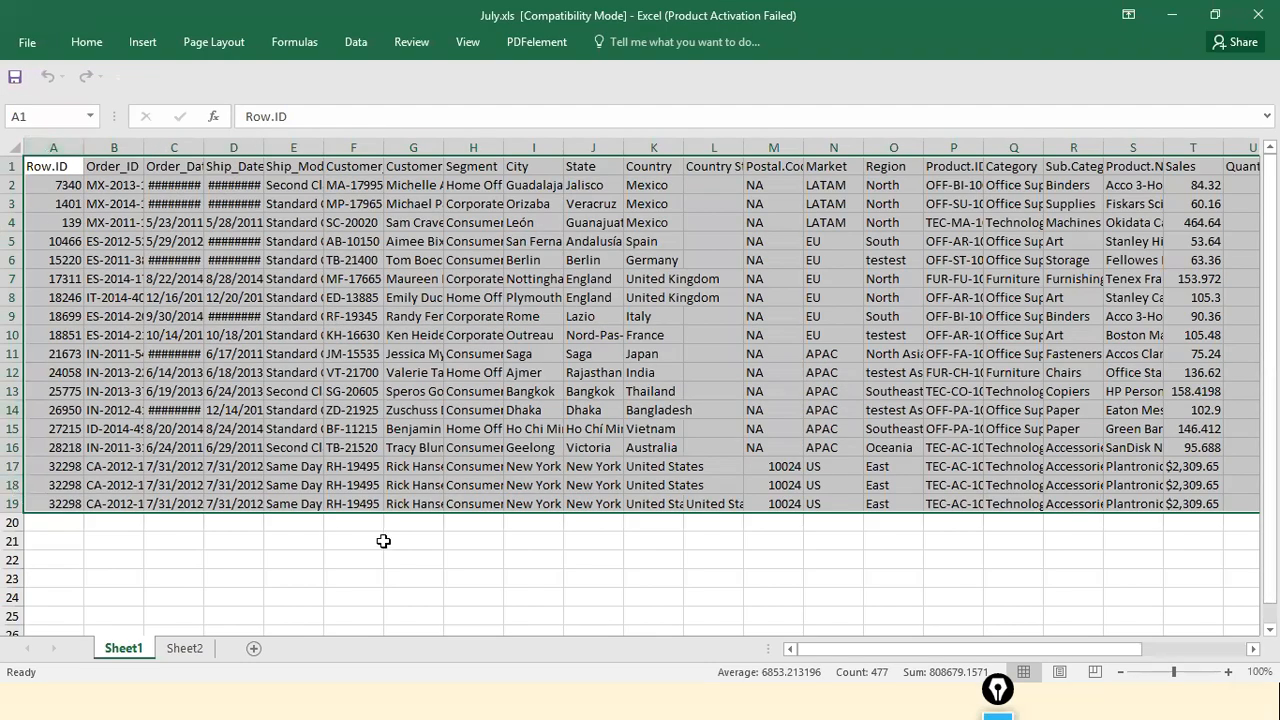
pyautogui.click(187, 652)
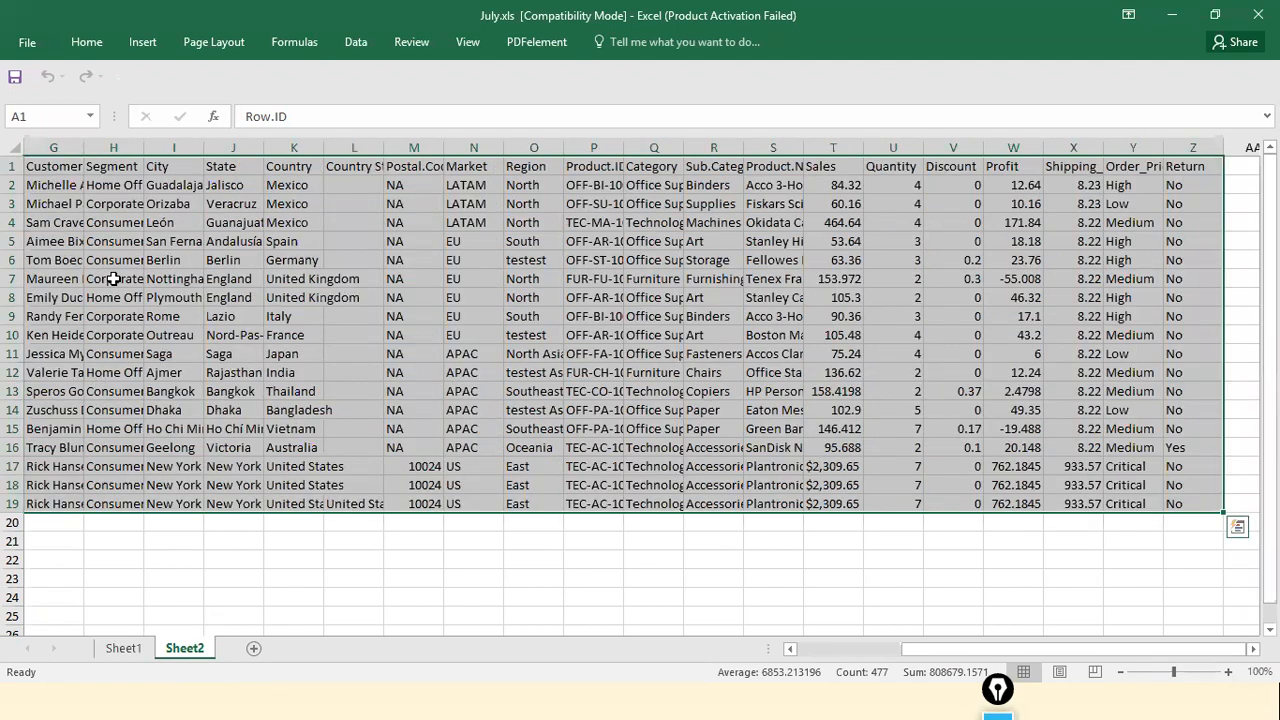
pyautogui.hotkey('ctrl', 'q')
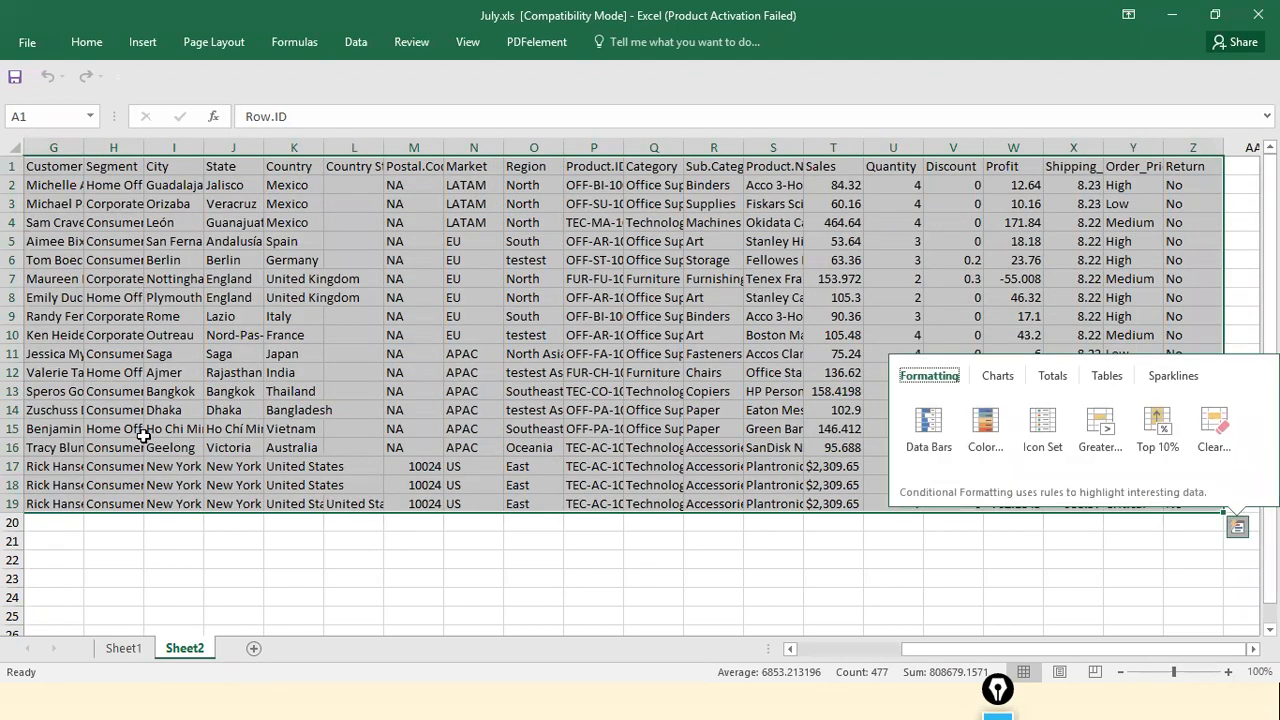
# Check the end of the data on Sheet1 of July.xls, and copy the range A1:Z19 from Sheet2.
pyautogui.click(143, 656)
pyautogui.click(46, 526)
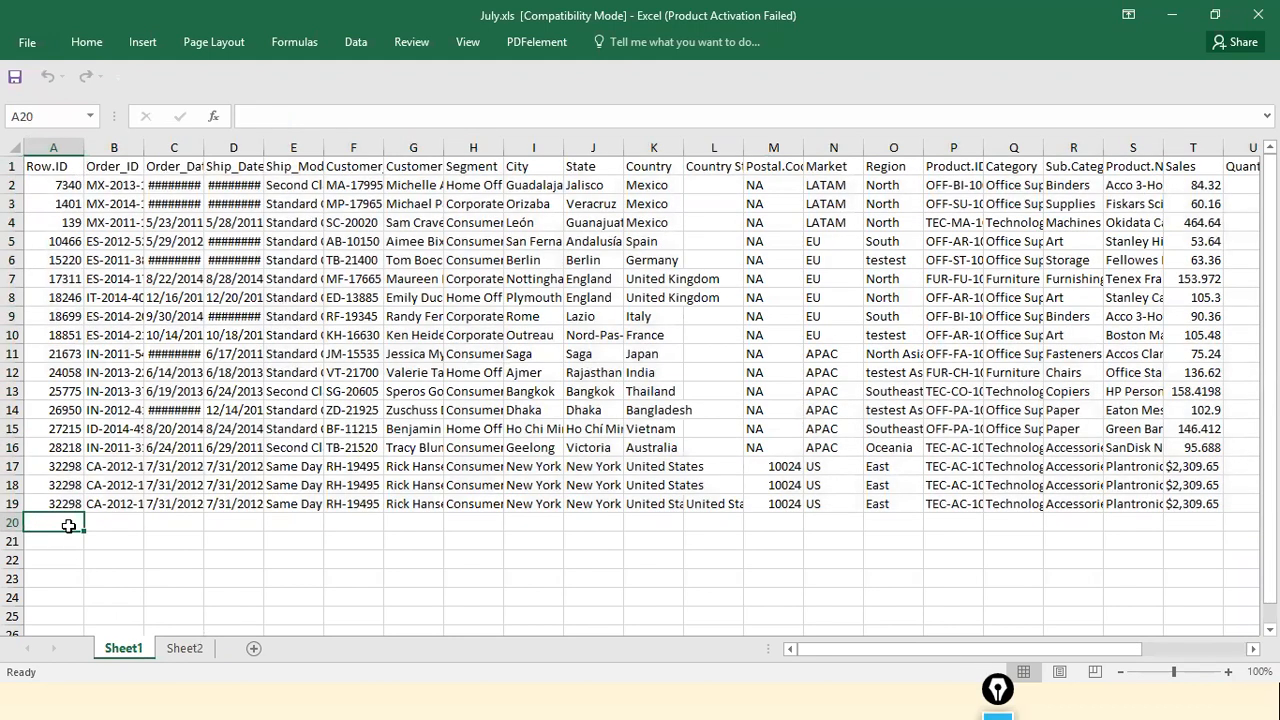
pyautogui.press('Up')
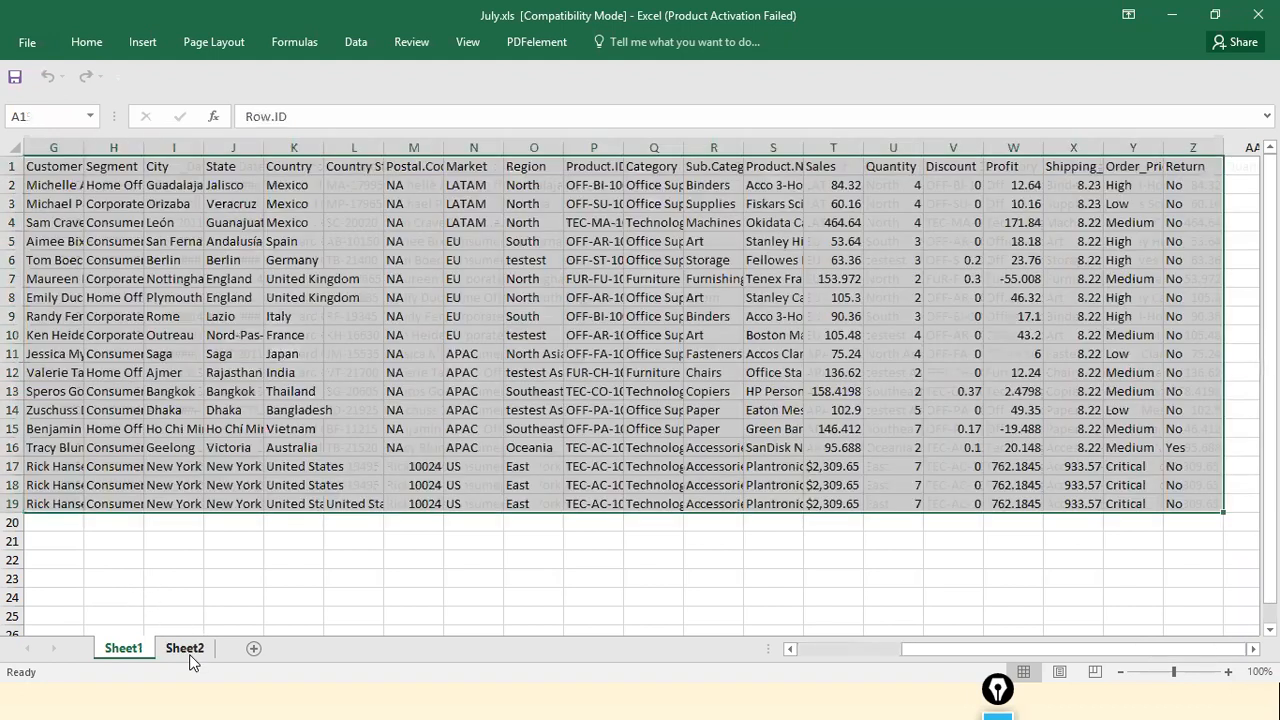
pyautogui.click(190, 652)
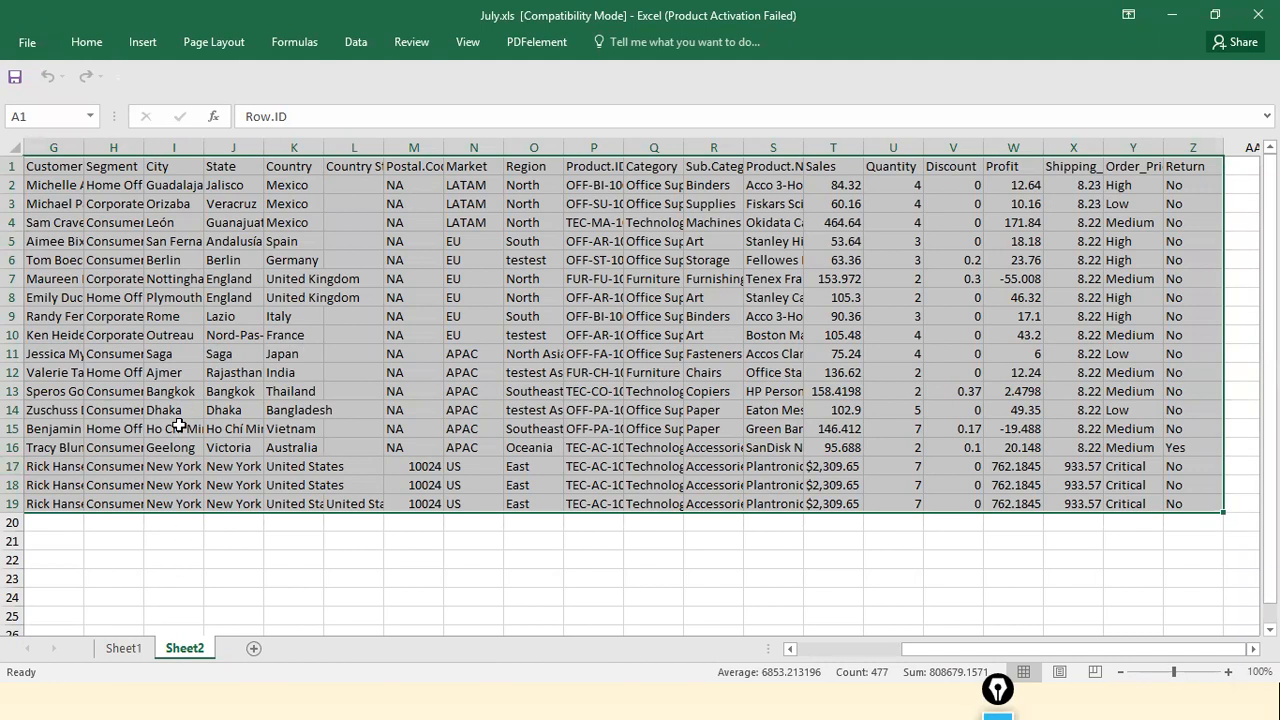
pyautogui.hotkey('ctrl', 'c')
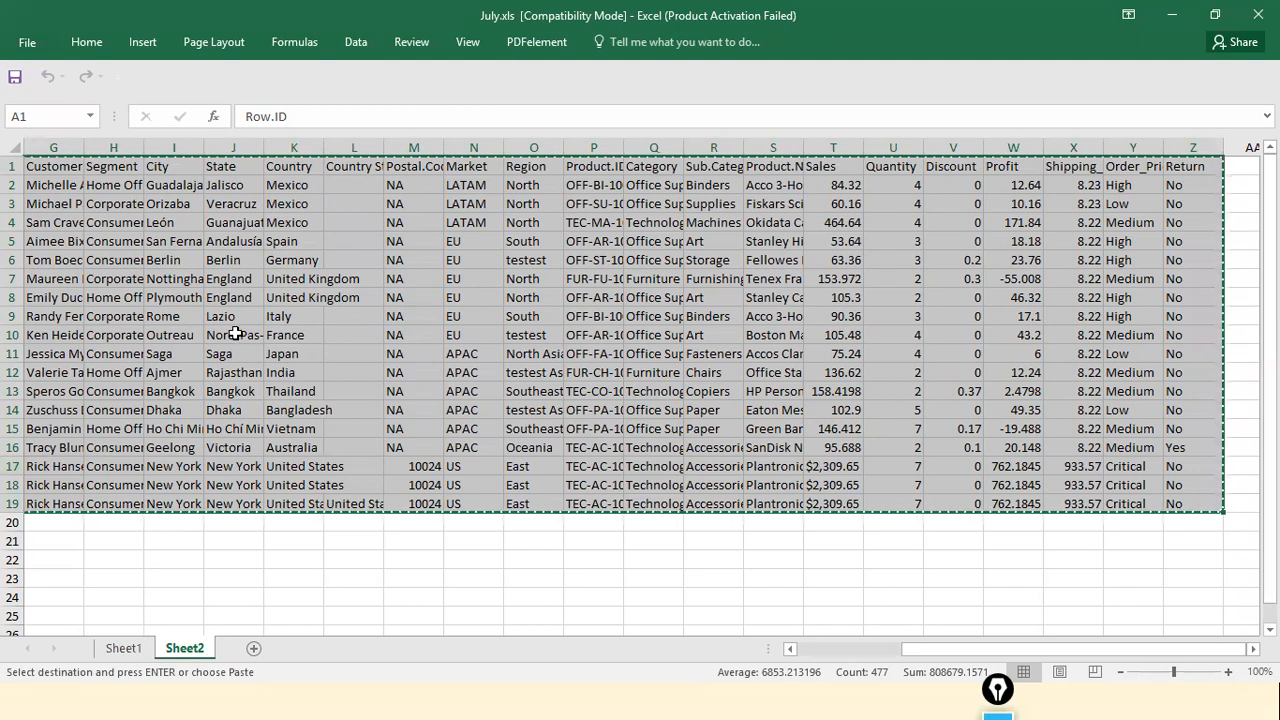
# Paste the copied Sheet2 range into Sheet1 of July.xls at cell A20 and compare the two sheets.
pyautogui.click(123, 648)
pyautogui.click(68, 521)
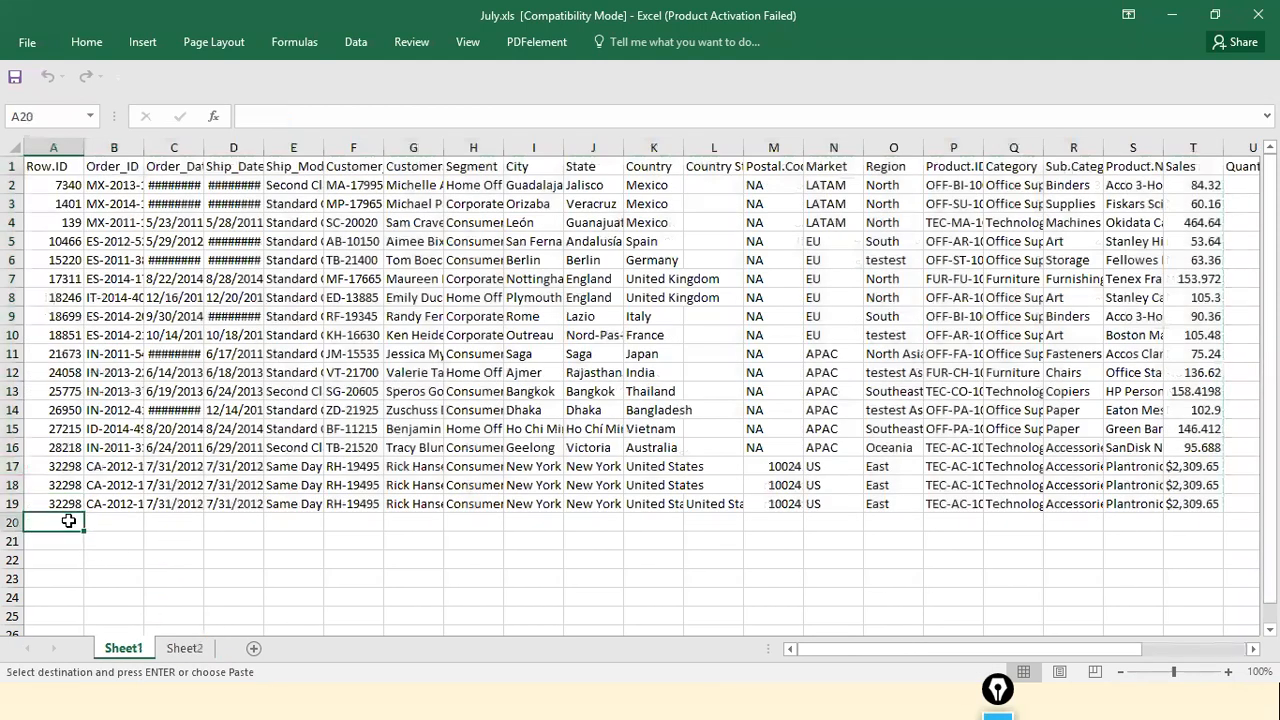
pyautogui.hotkey('ctrl', 'v')
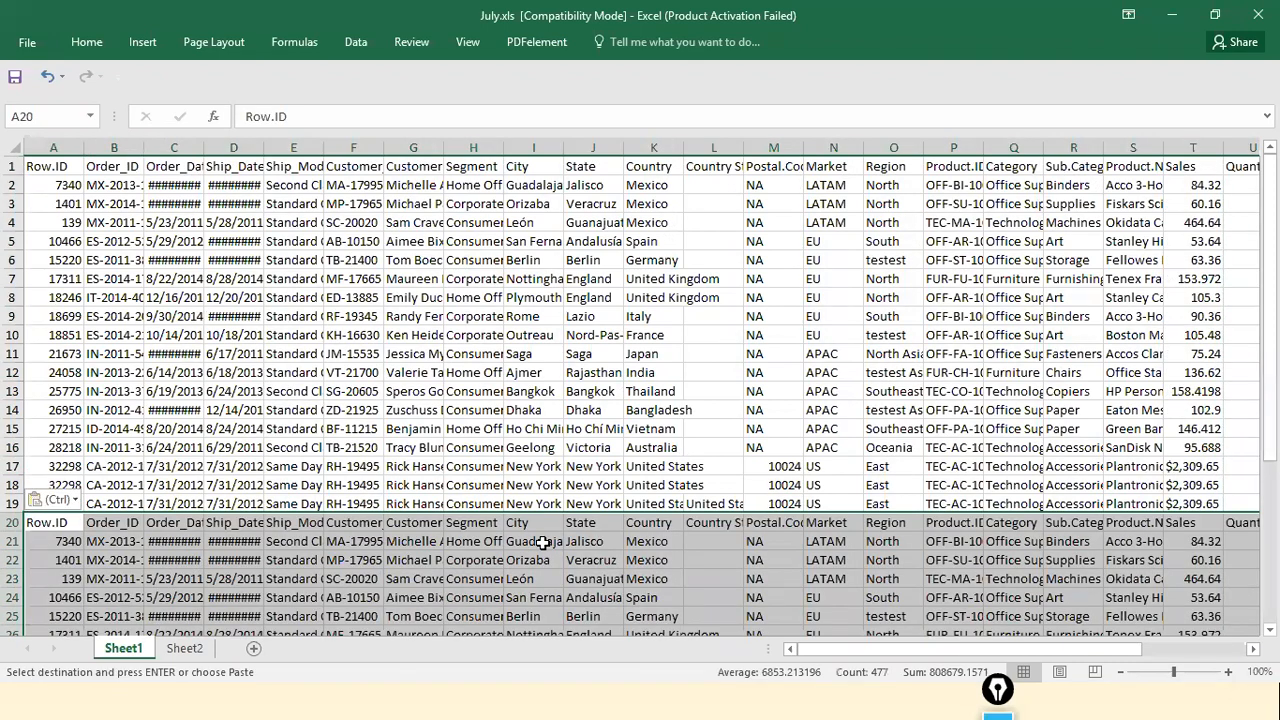
pyautogui.click(543, 541)
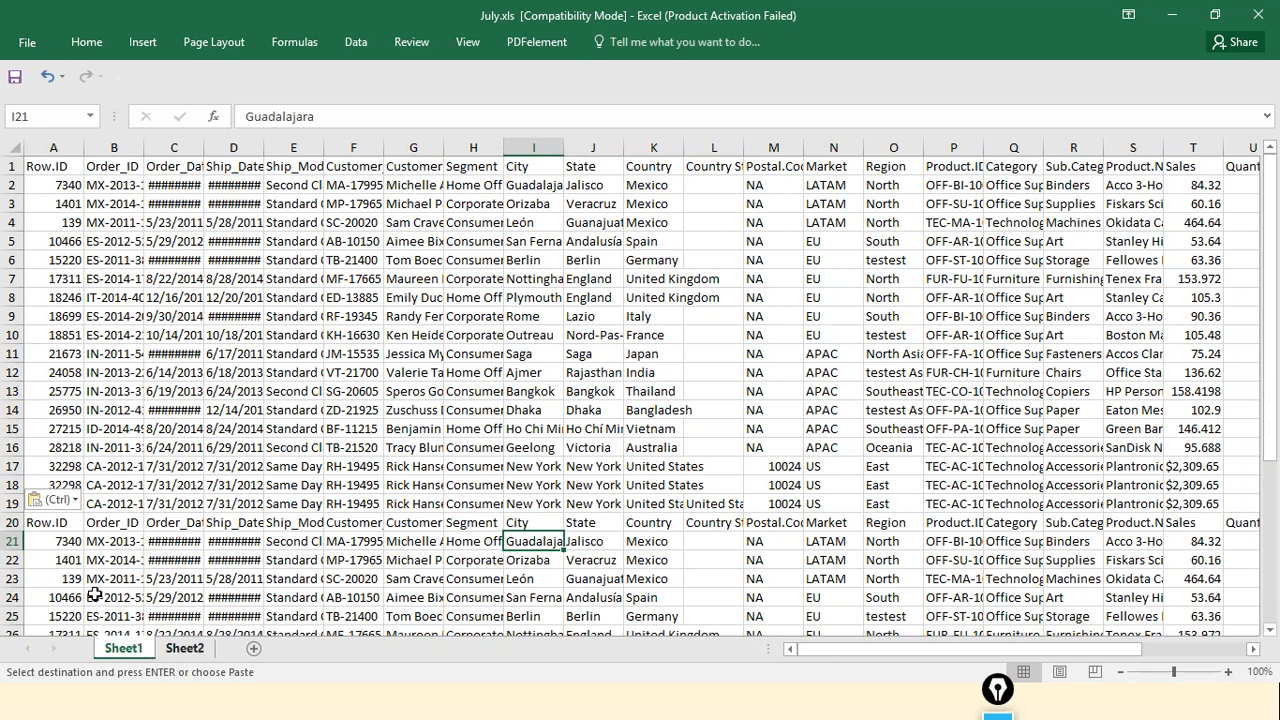
pyautogui.click(184, 648)
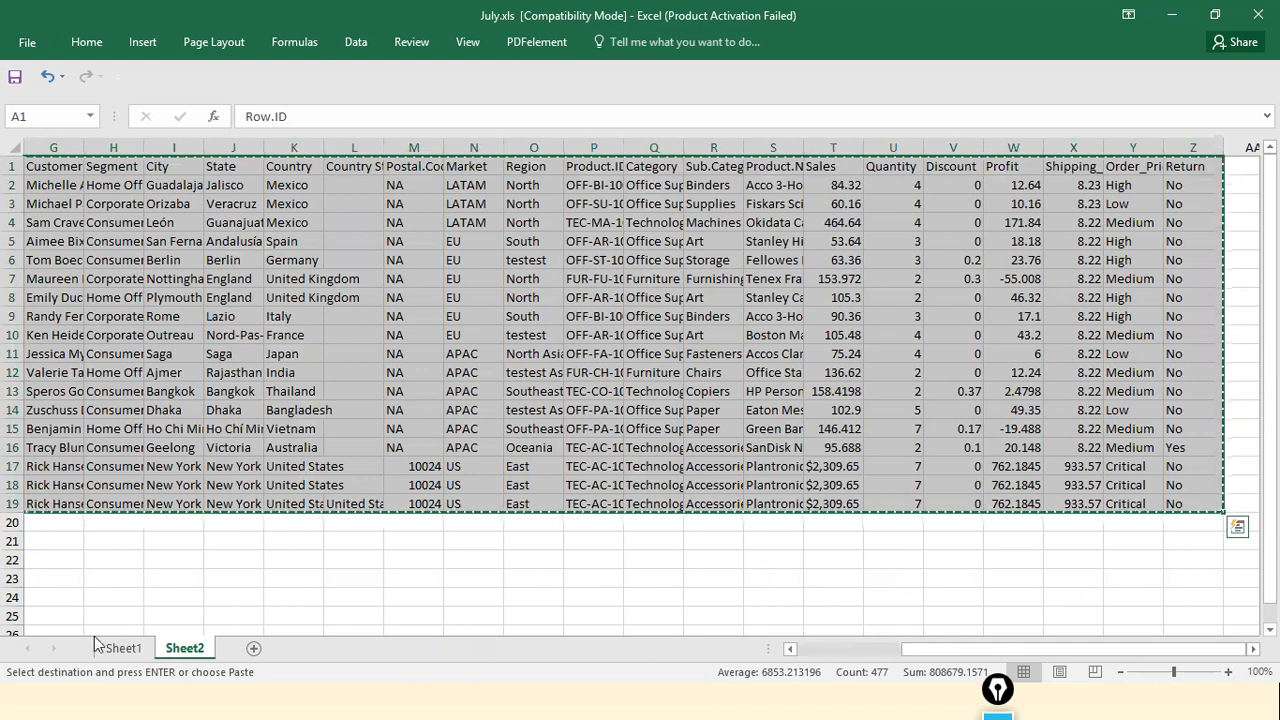
pyautogui.click(123, 648)
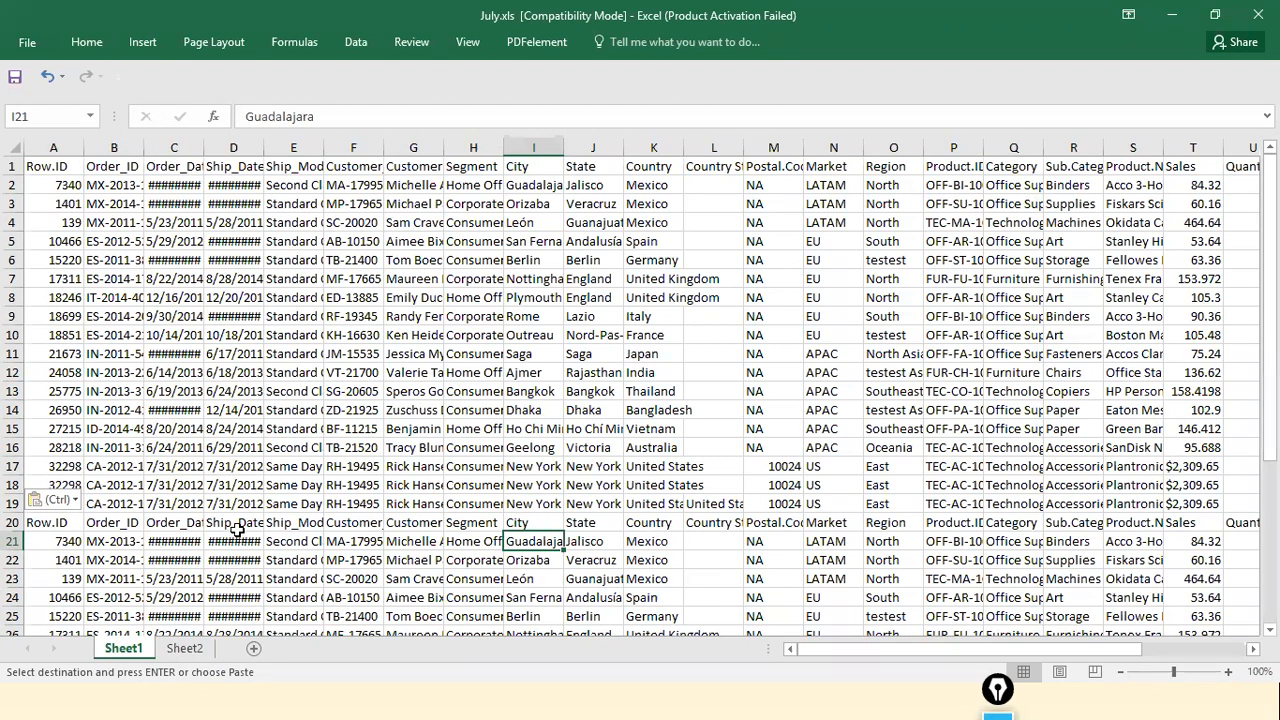
# Switch to Power Query Editor and exclude the value Row.ID in the Row.ID column's filter list.
pyautogui.hotkey('alt', 'Tab')
pyautogui.hotkey('alt', 'Tab')
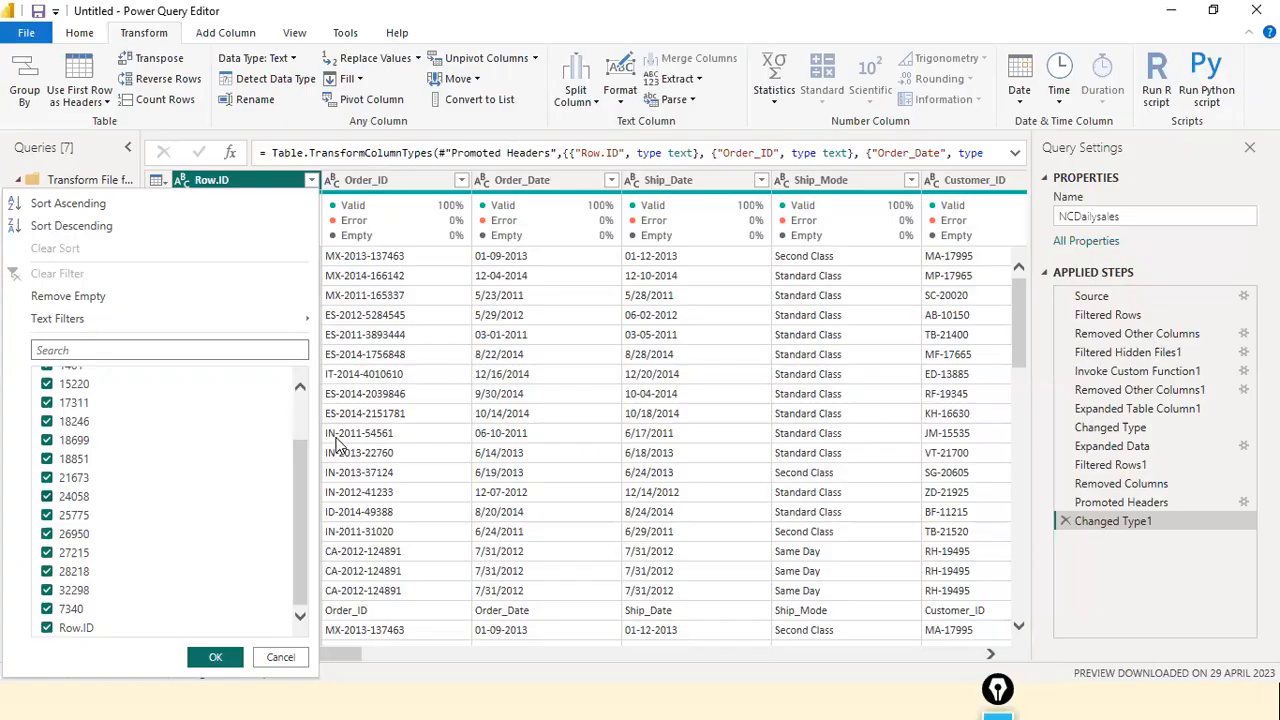
pyautogui.click(47, 630)
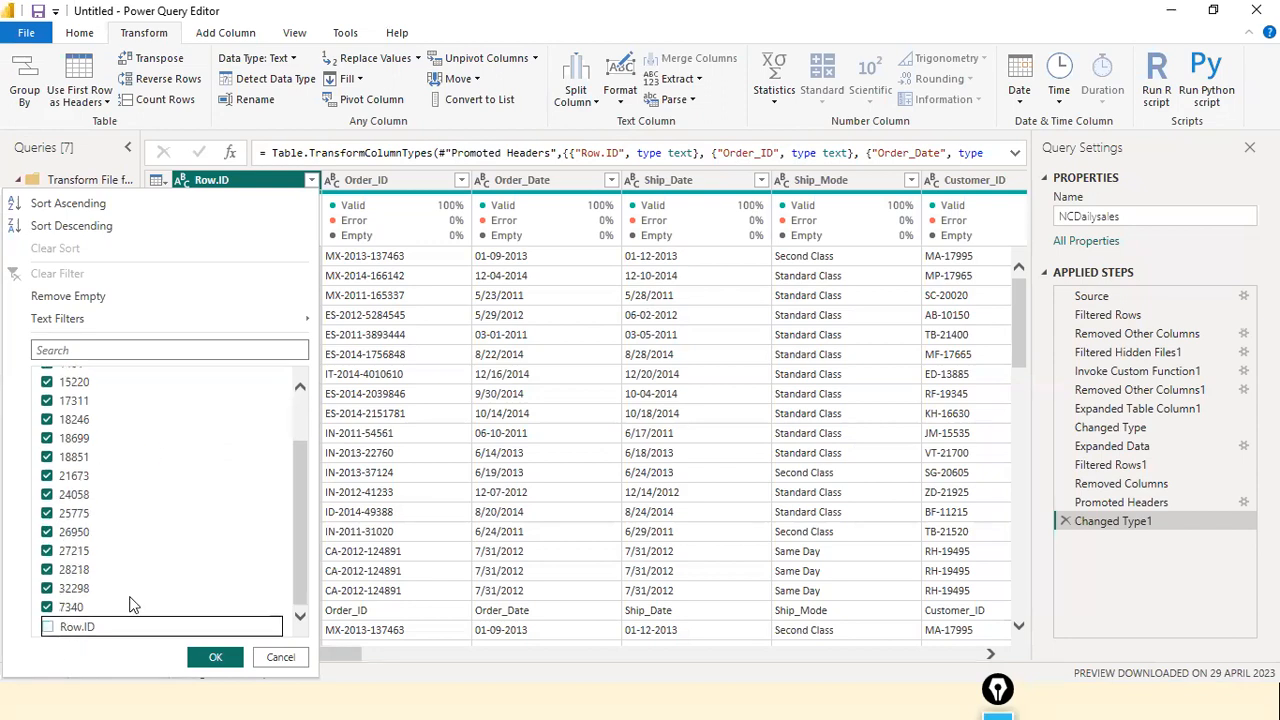
pyautogui.scroll(3, 124, 542)
pyautogui.scroll(-3, 124, 542)
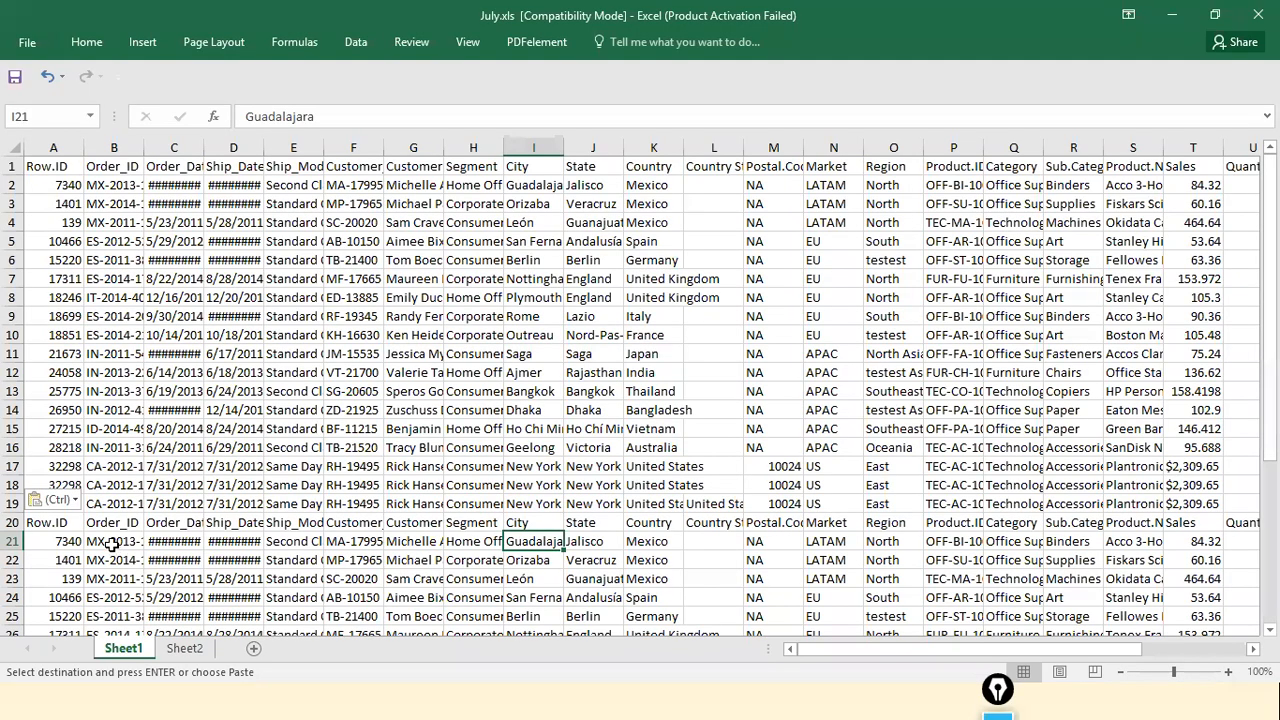
# Compare the repeated header in row 20 of Sheet1 in July.xls with the header in row 1.
pyautogui.click(53, 523)
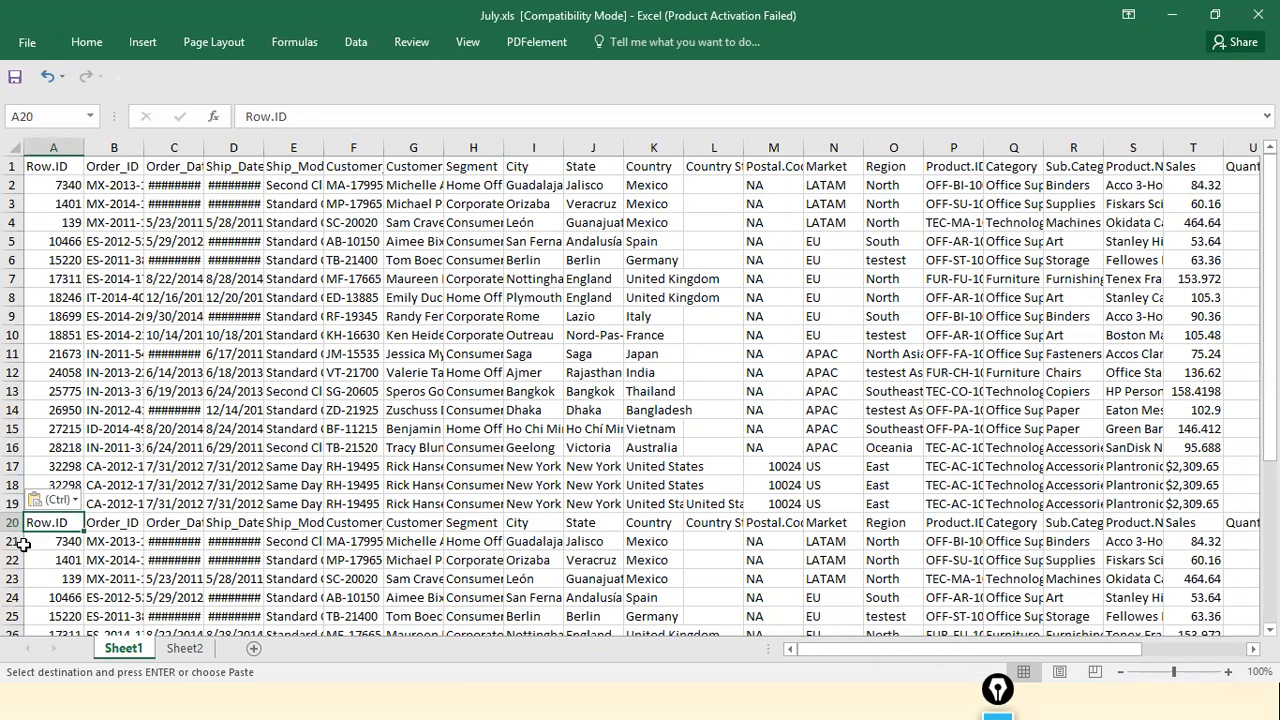
pyautogui.click(124, 165)
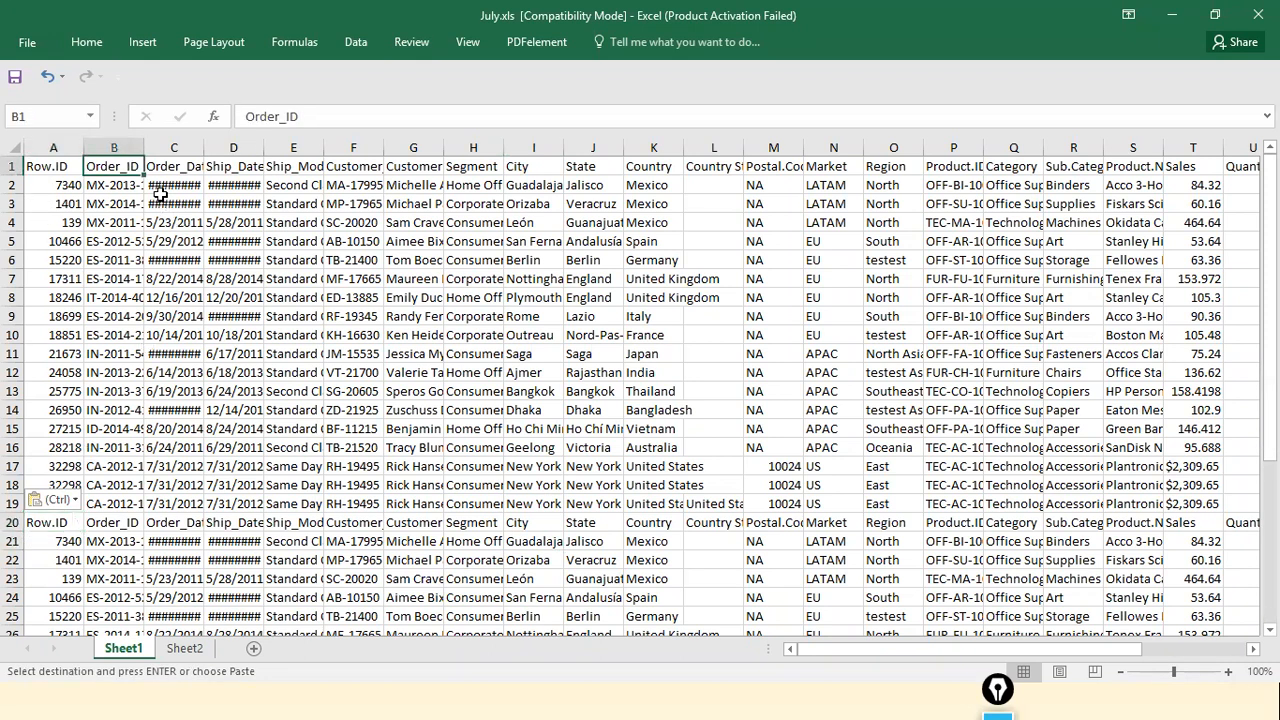
pyautogui.moveTo(106, 545); pyautogui.dragTo(114, 600)
pyautogui.click(110, 410)
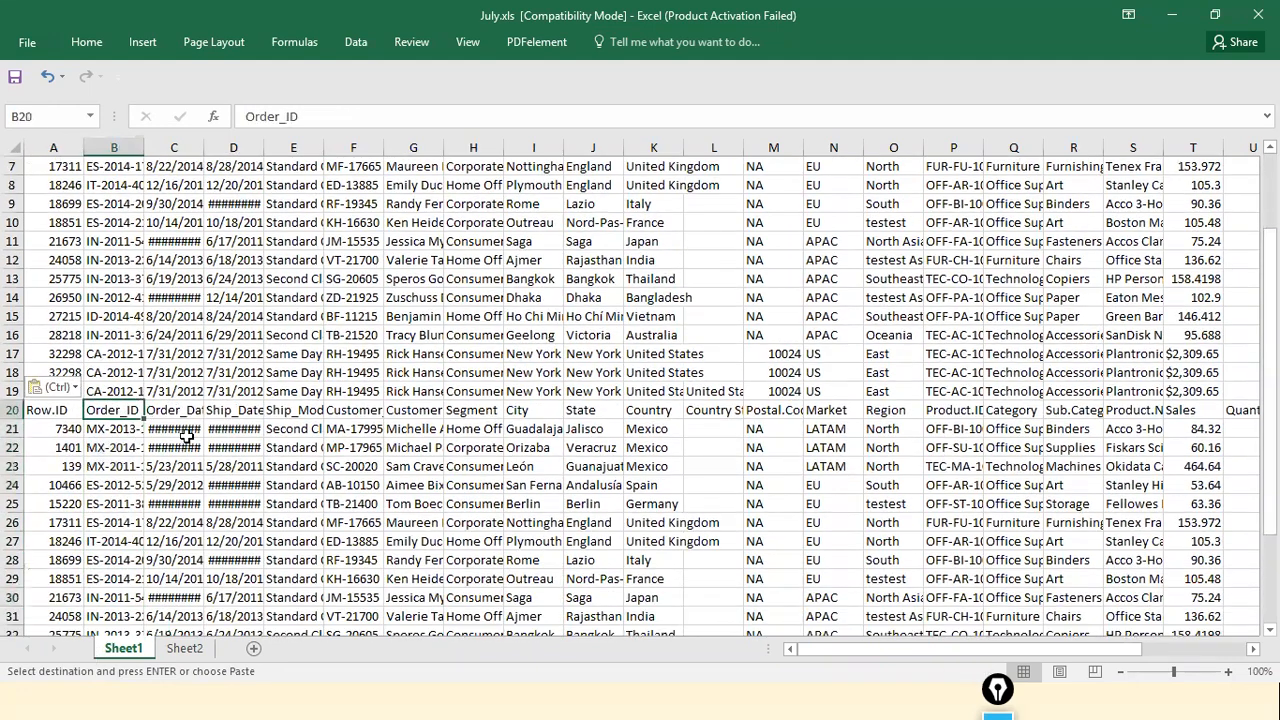
pyautogui.click(78, 410)
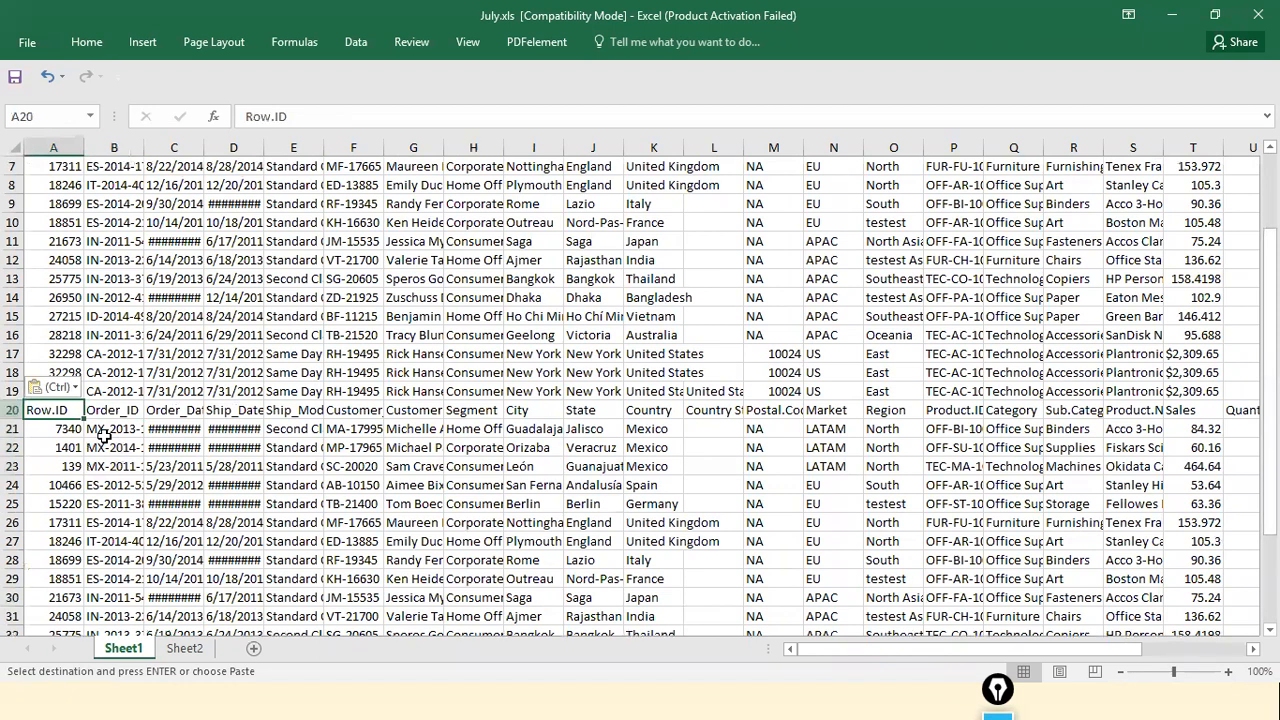
pyautogui.scroll(2, 104, 436)
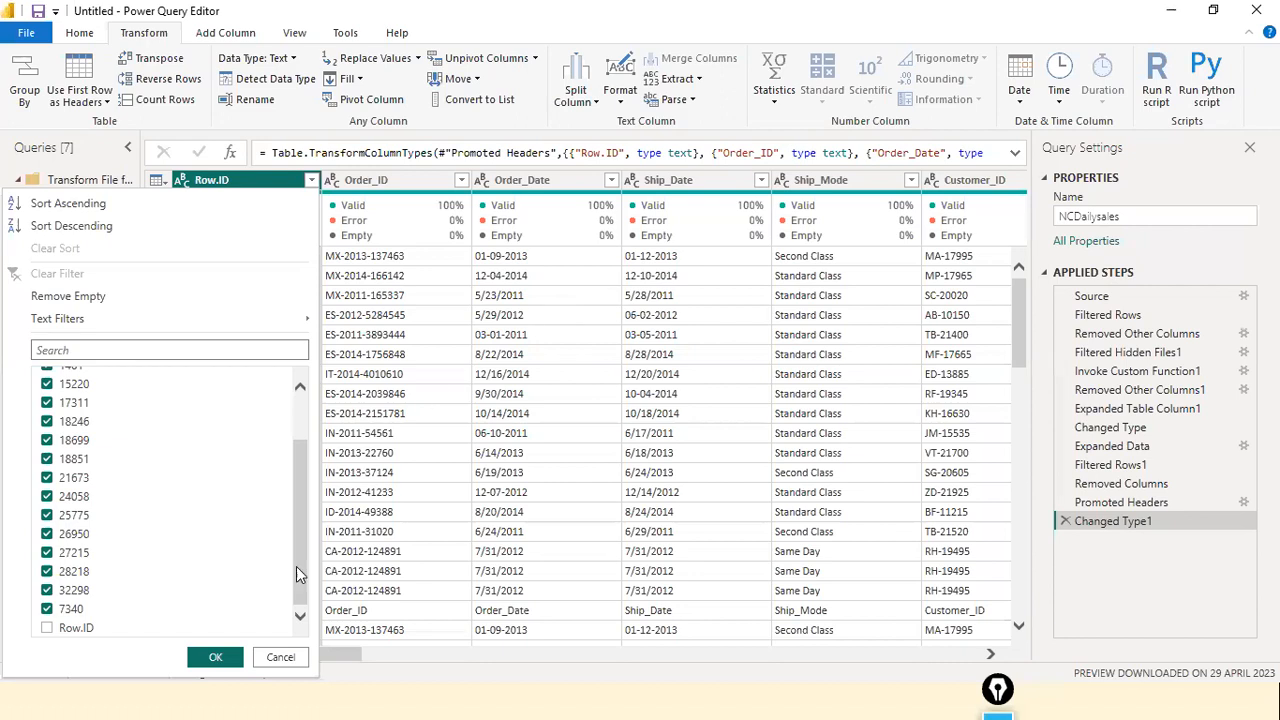
# Apply the Row.ID filter in Power Query Editor and check the filtered rows for repeated headers.
pyautogui.click(218, 657)
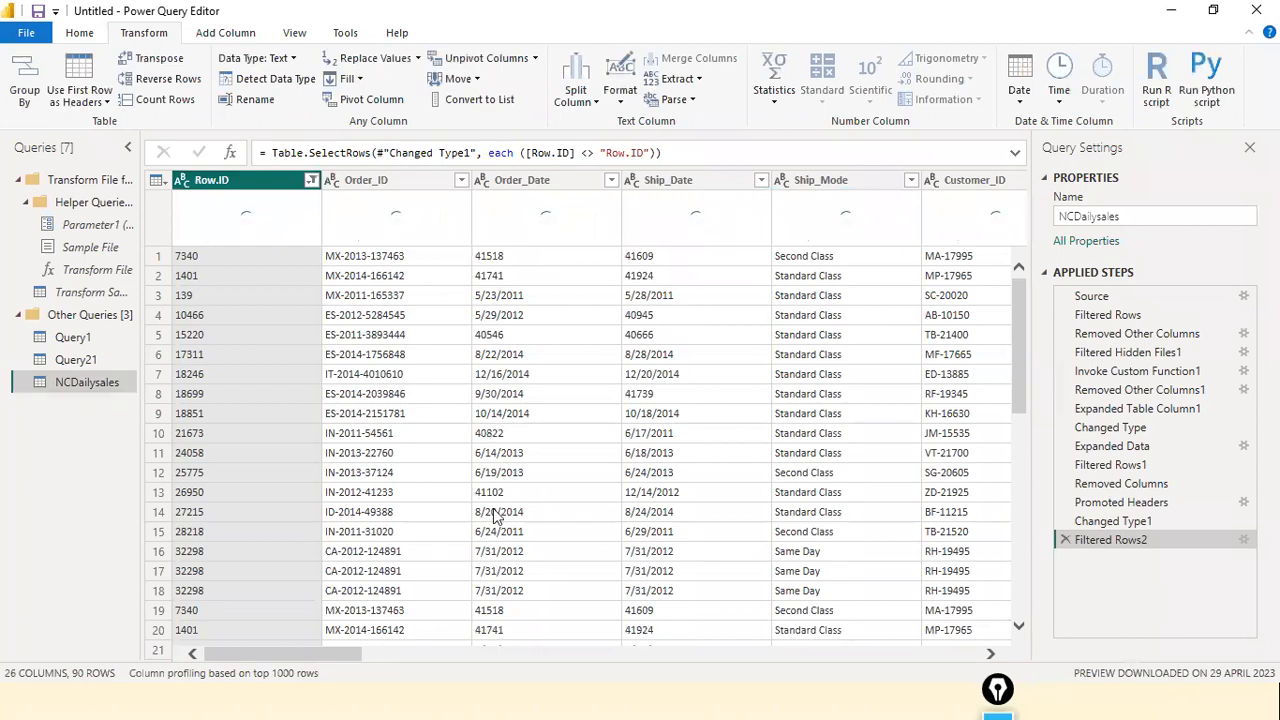
pyautogui.scroll(-5, 476, 605)
pyautogui.scroll(-18, 476, 605)
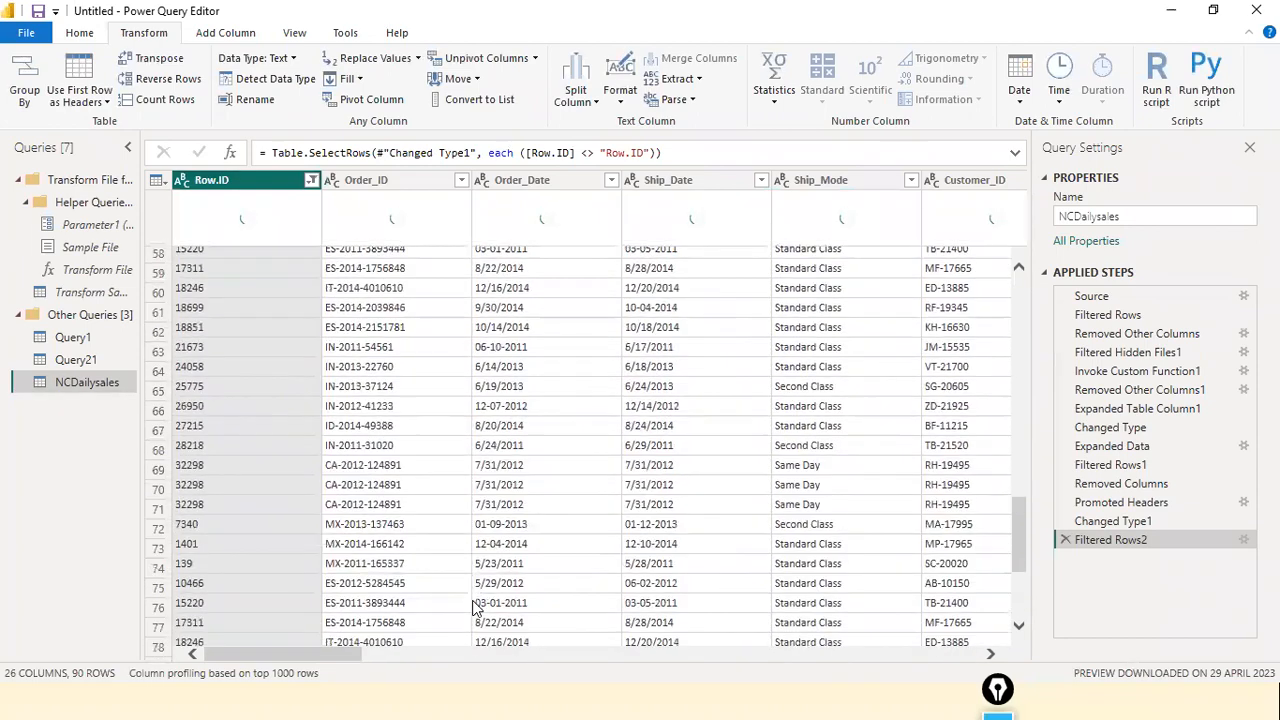
pyautogui.scroll(18, 474, 610)
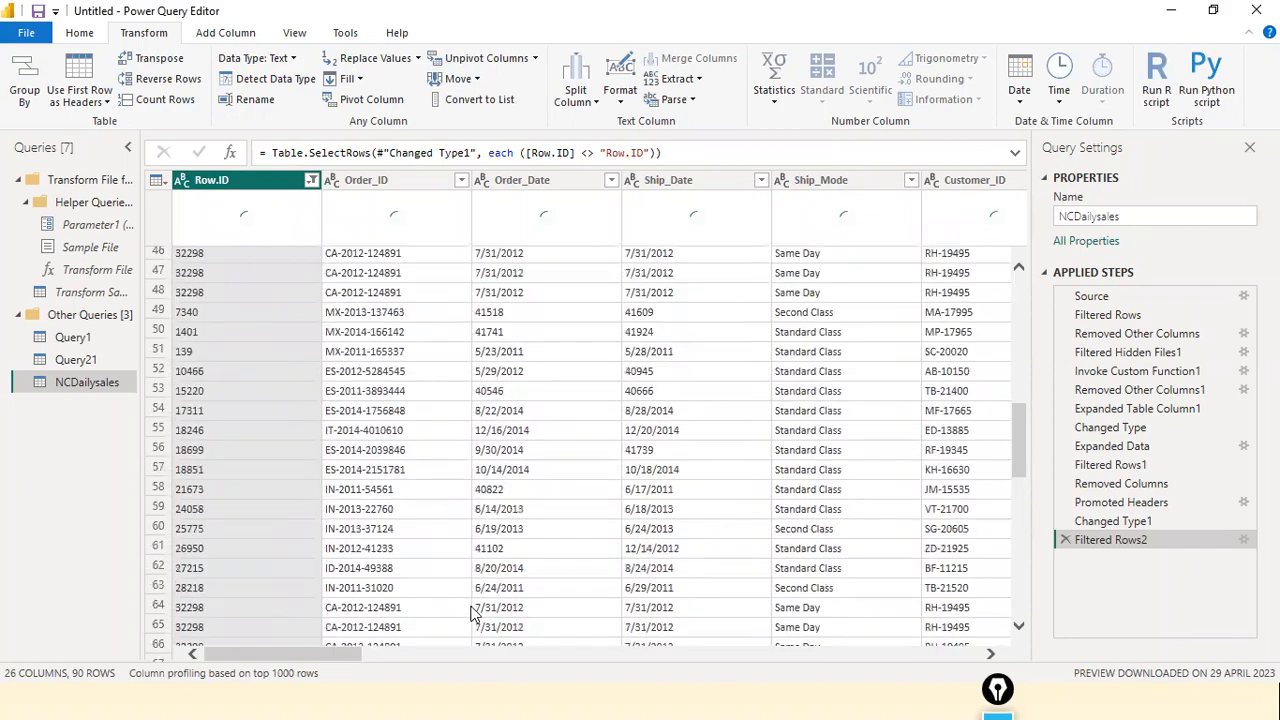
pyautogui.scroll(5, 474, 613)
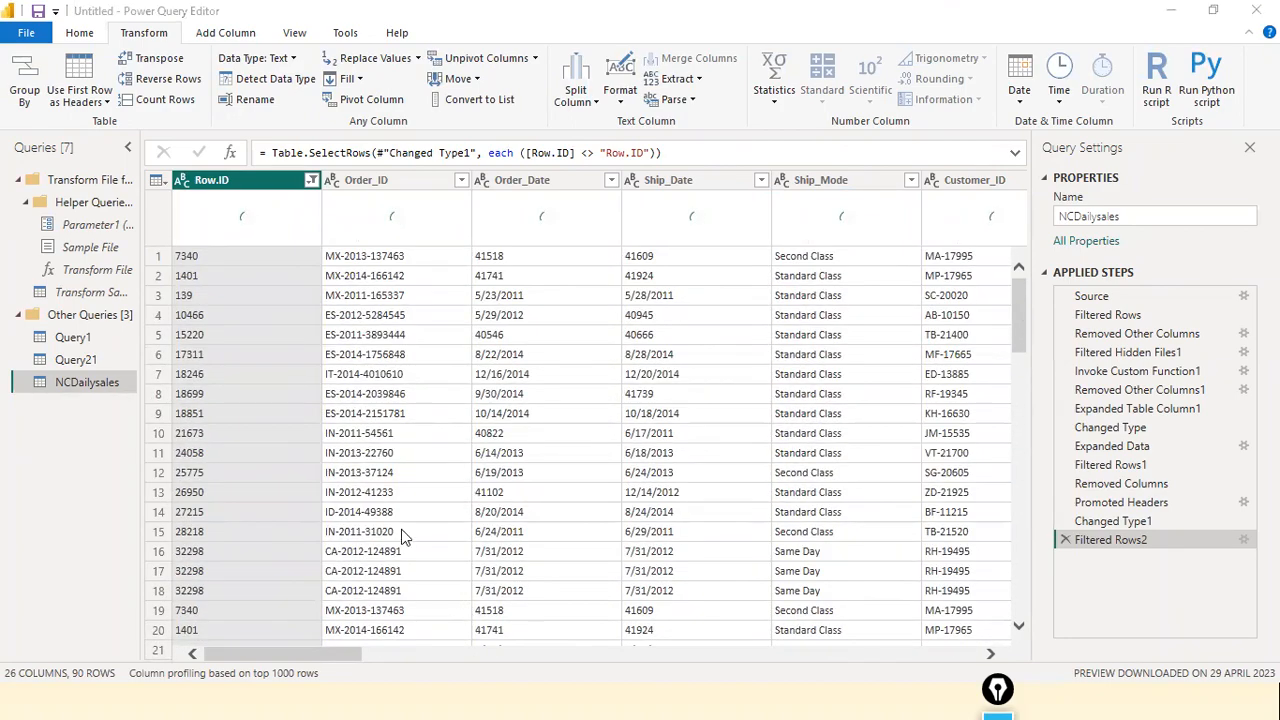
# Switch to July.xls in Excel and delete the repeated header in row 20 of Sheet1.
pyautogui.hotkey('alt', 'Tab')
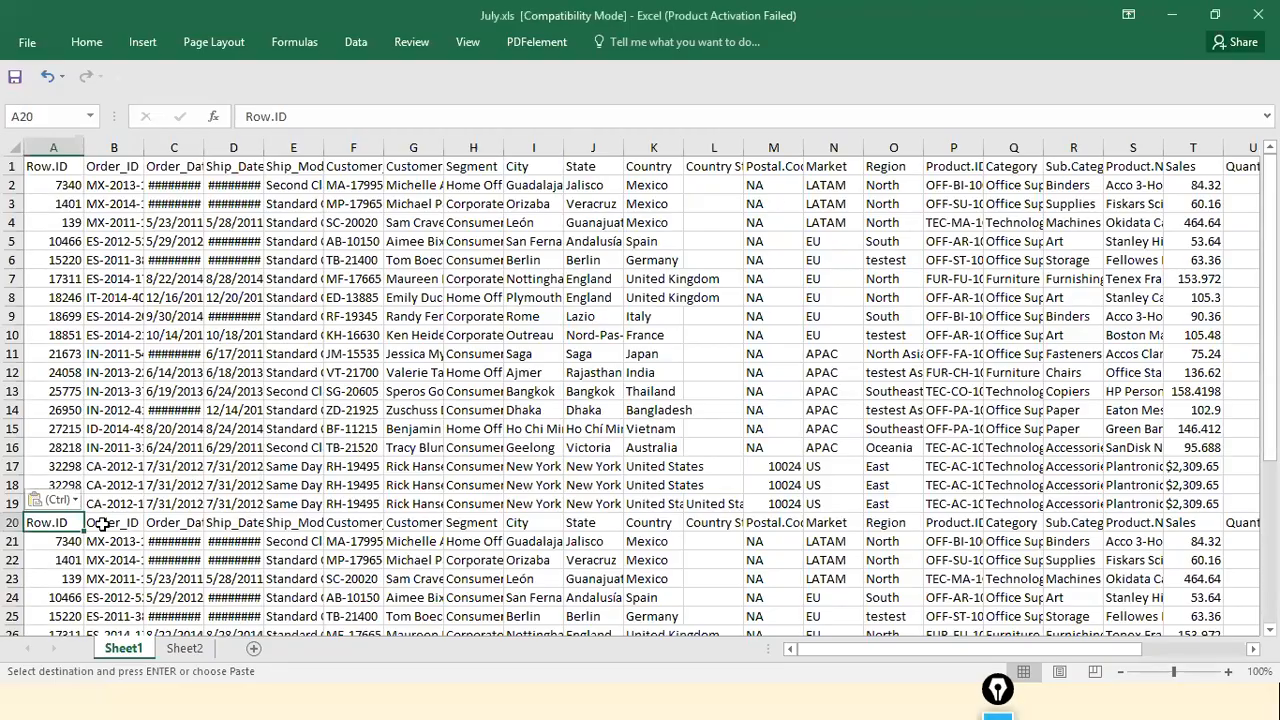
pyautogui.click(14, 523)
pyautogui.rightClick(14, 523)
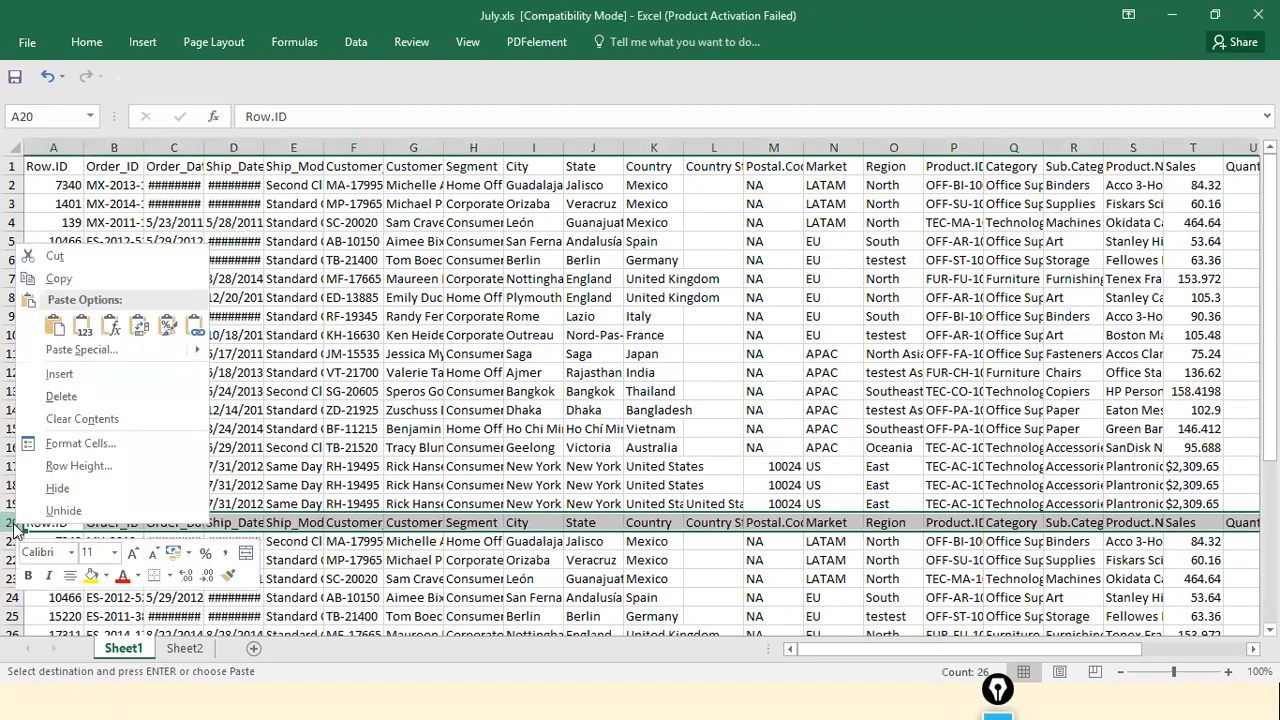
pyautogui.click(111, 390)
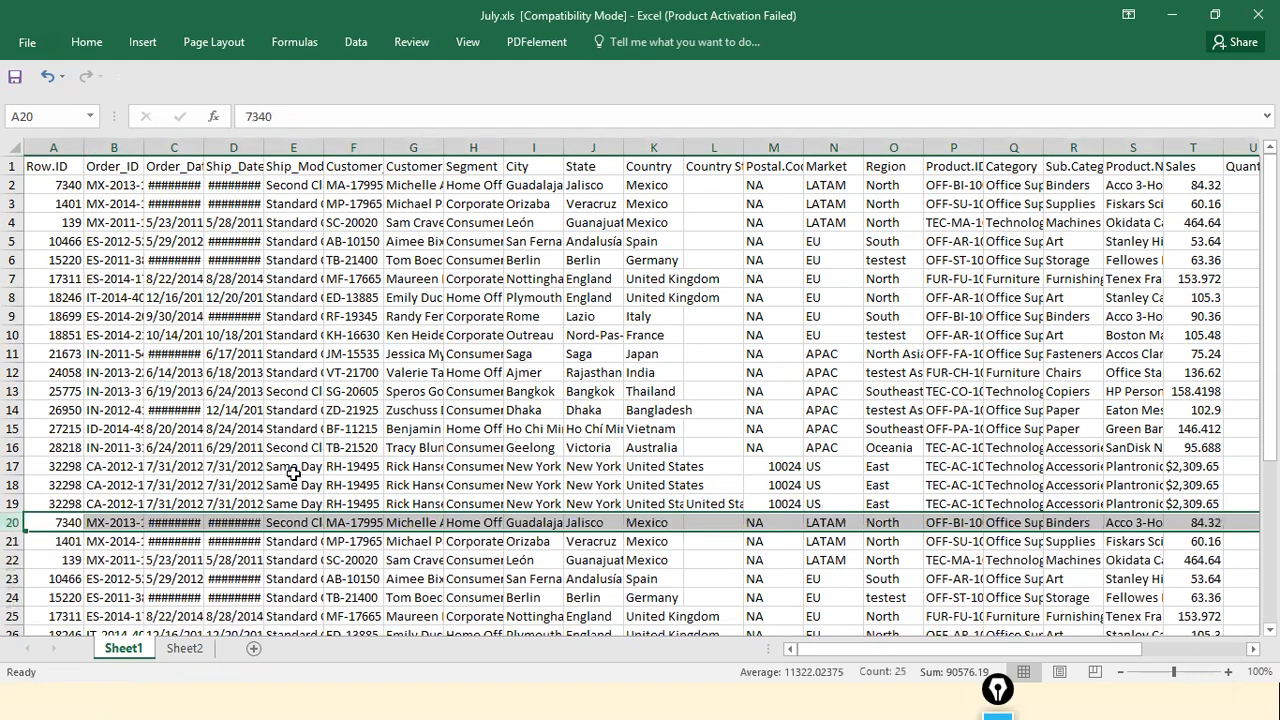
# Switch to Power Query Editor and review the filtered NCDailysales table from the first to the last row.
pyautogui.hotkey('alt', 'Tab')
pyautogui.scroll(-20, 475, 530)
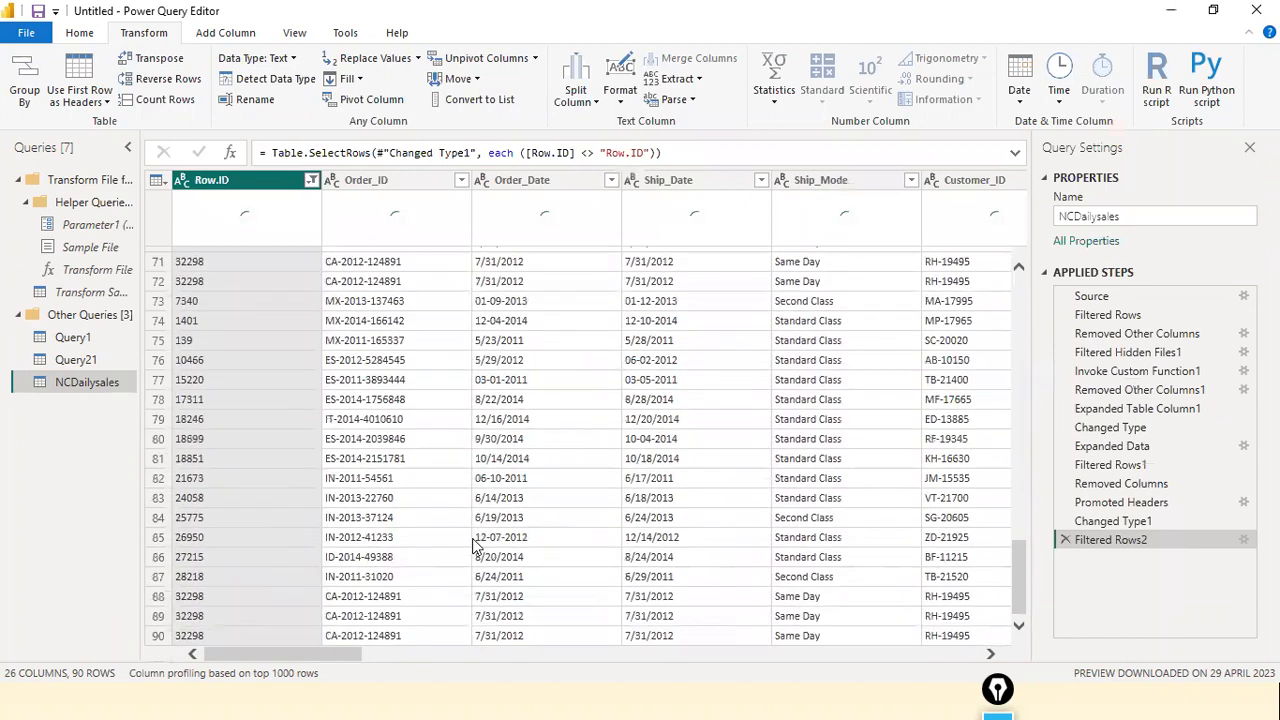
pyautogui.scroll(17, 475, 545)
pyautogui.scroll(6, 475, 545)
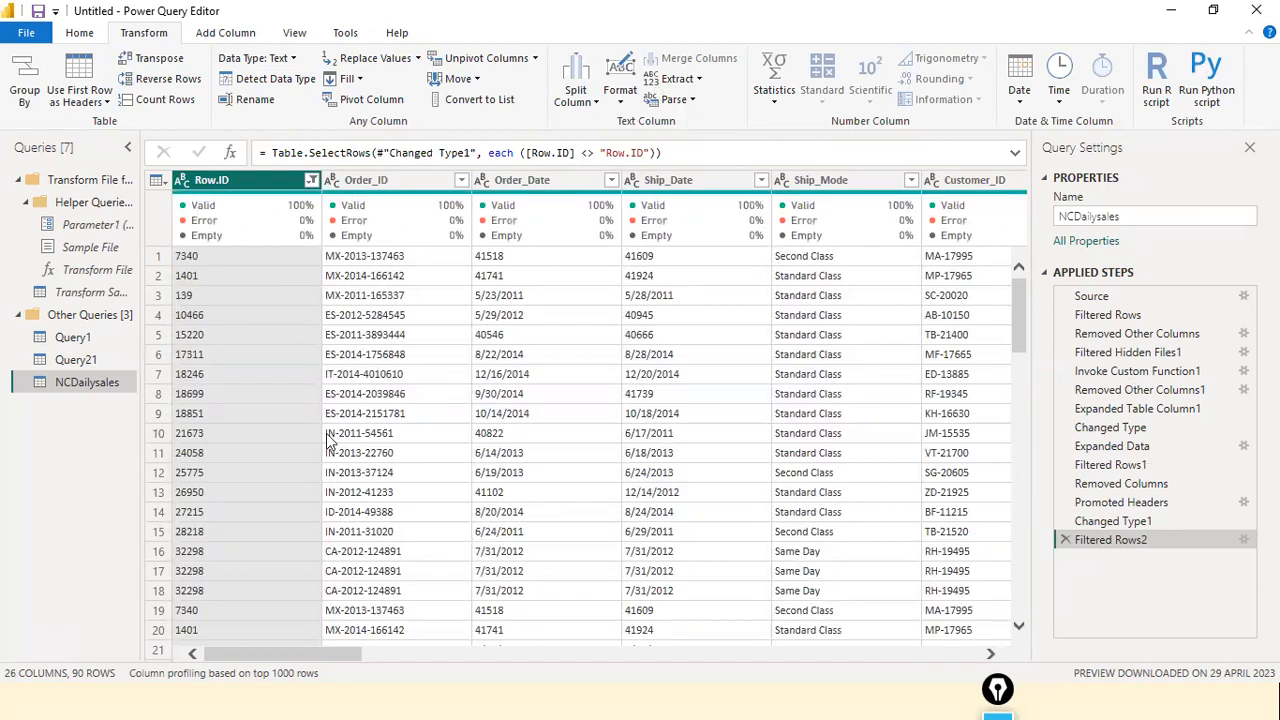
pyautogui.scroll(-3, 330, 445)
pyautogui.scroll(3, 335, 455)
# Check the filter values of the Row.ID and Order_ID columns for leftover header names, leaving both filters as they are.
pyautogui.click(311, 181)
pyautogui.scroll(-3, 252, 520)
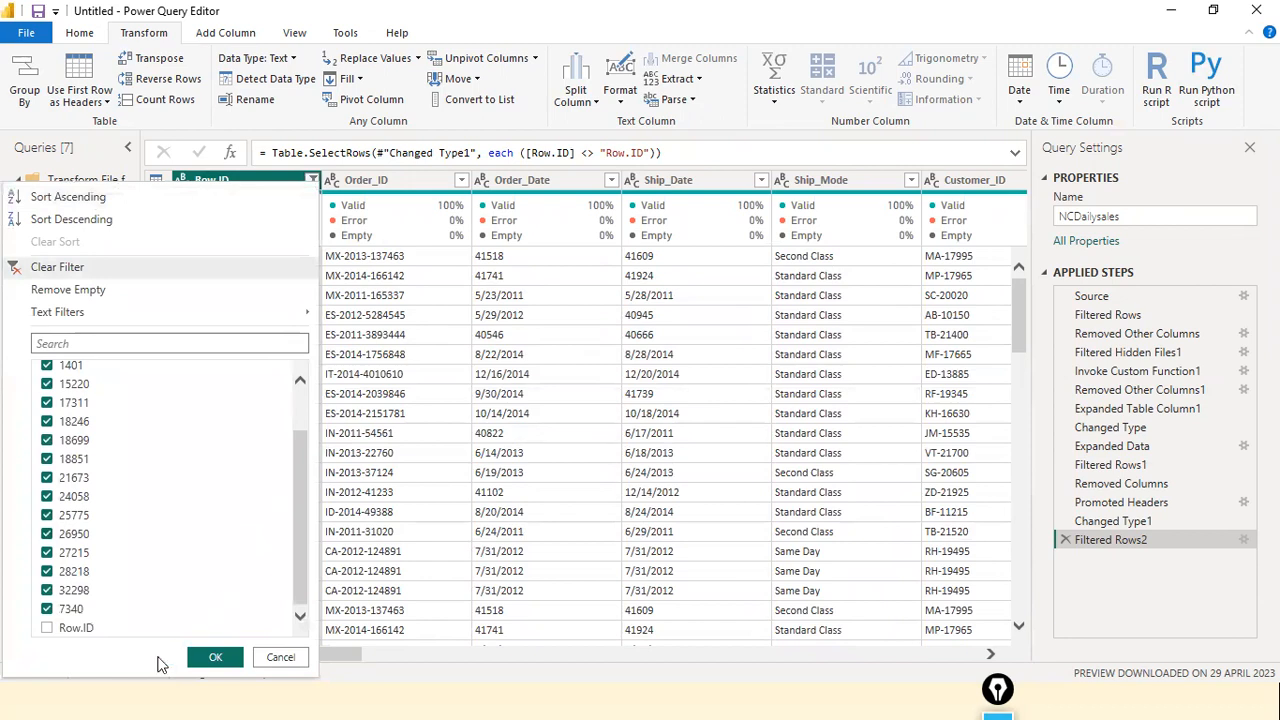
pyautogui.click(280, 657)
pyautogui.click(462, 190)
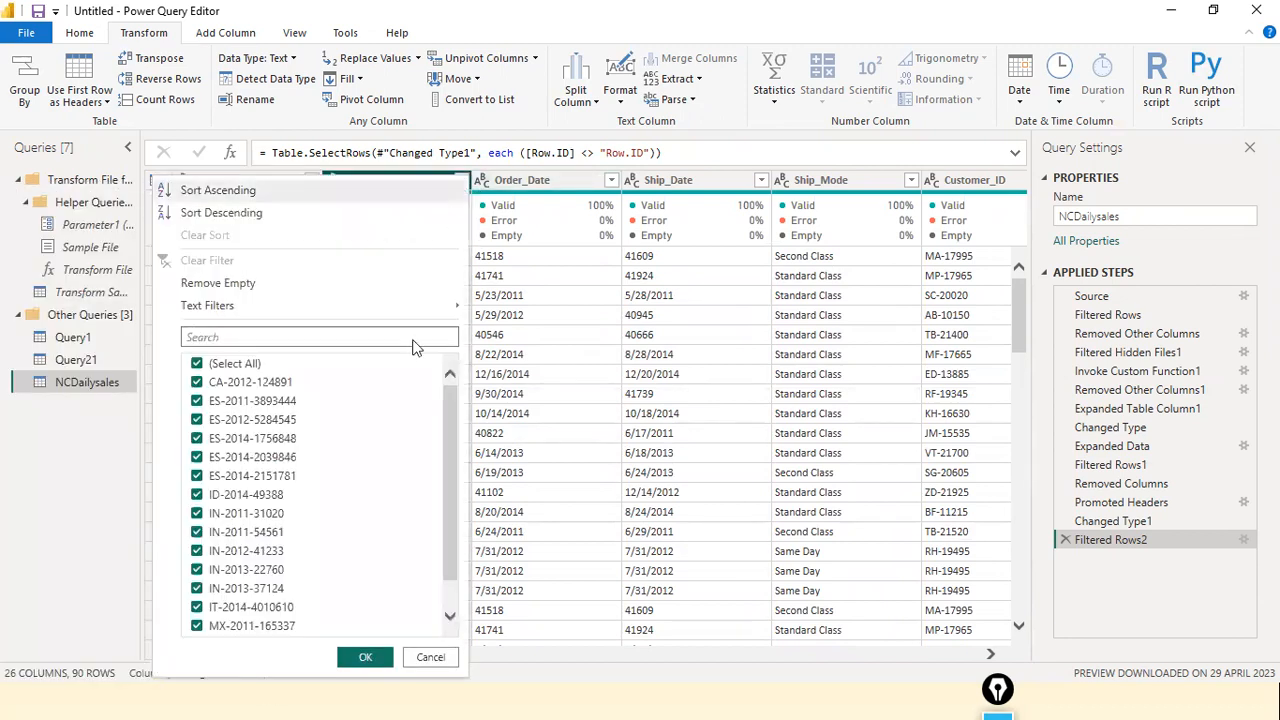
pyautogui.click(430, 657)
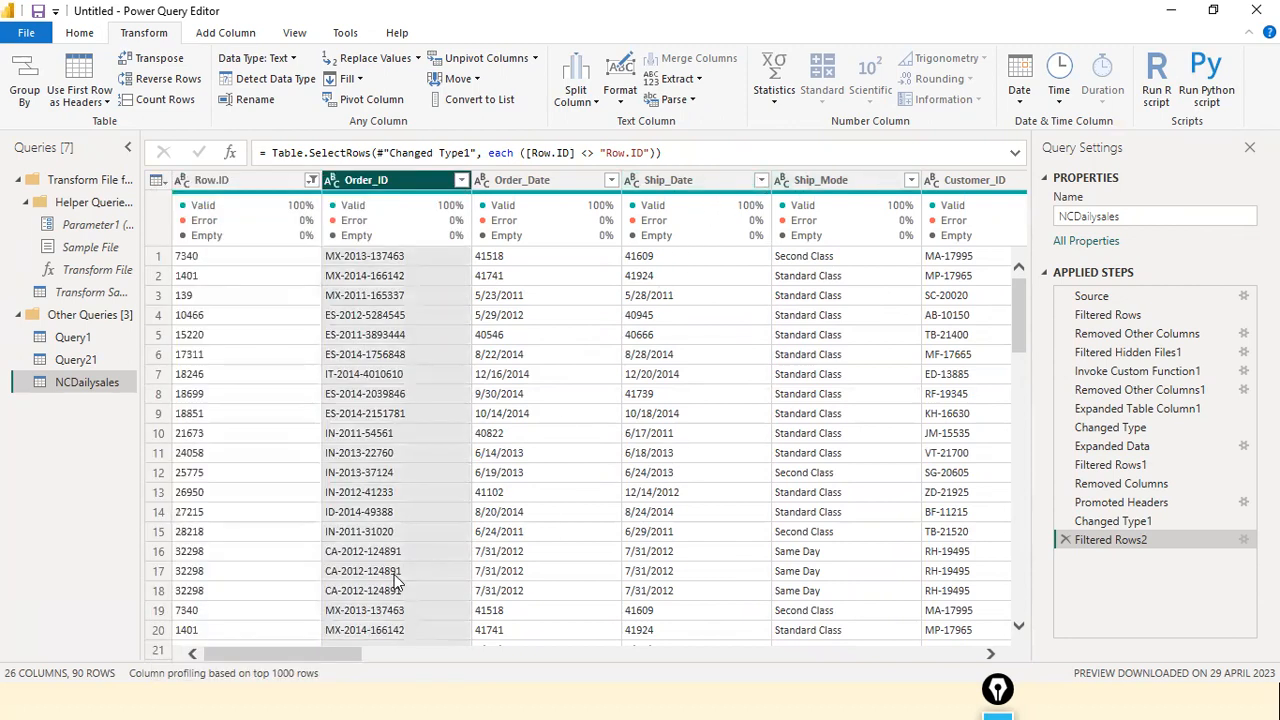
# Check the Sales column's filter values for leftover header text, keeping all values selected.
pyautogui.moveTo(311, 655); pyautogui.dragTo(923, 653)
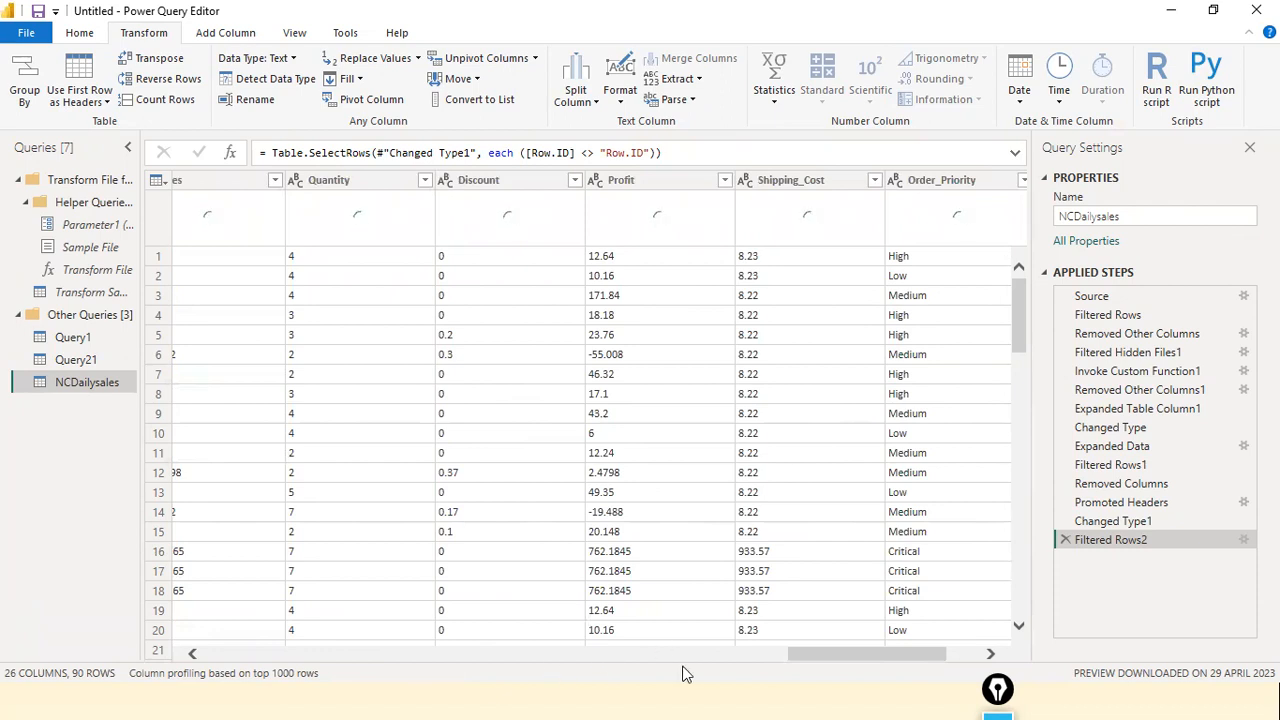
pyautogui.moveTo(714, 664); pyautogui.dragTo(776, 658)
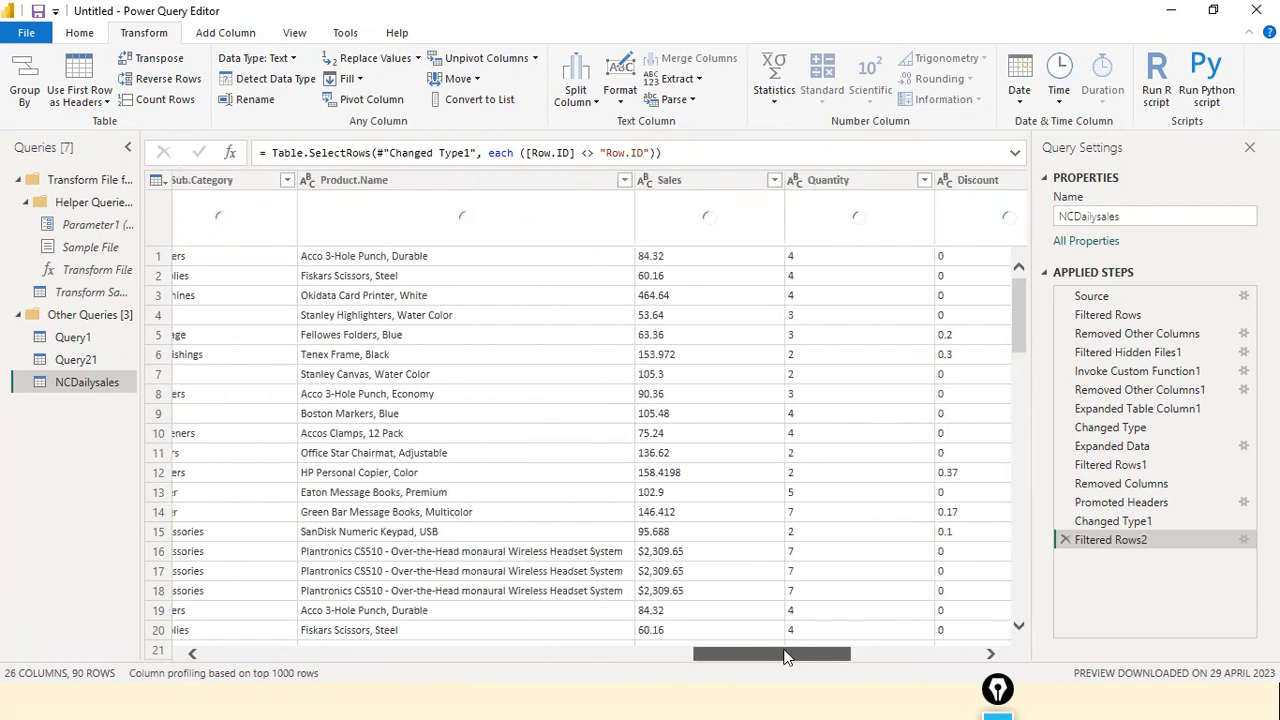
pyautogui.click(773, 181)
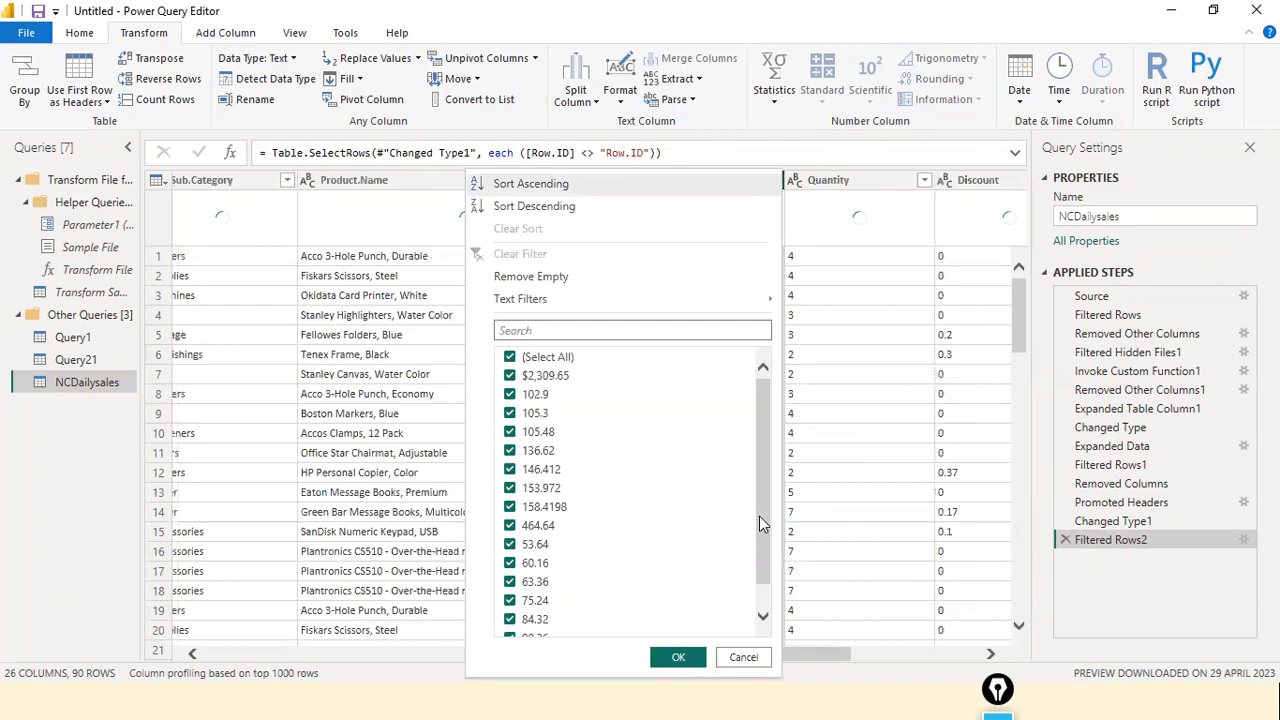
pyautogui.scroll(-1, 754, 530)
pyautogui.click(679, 655)
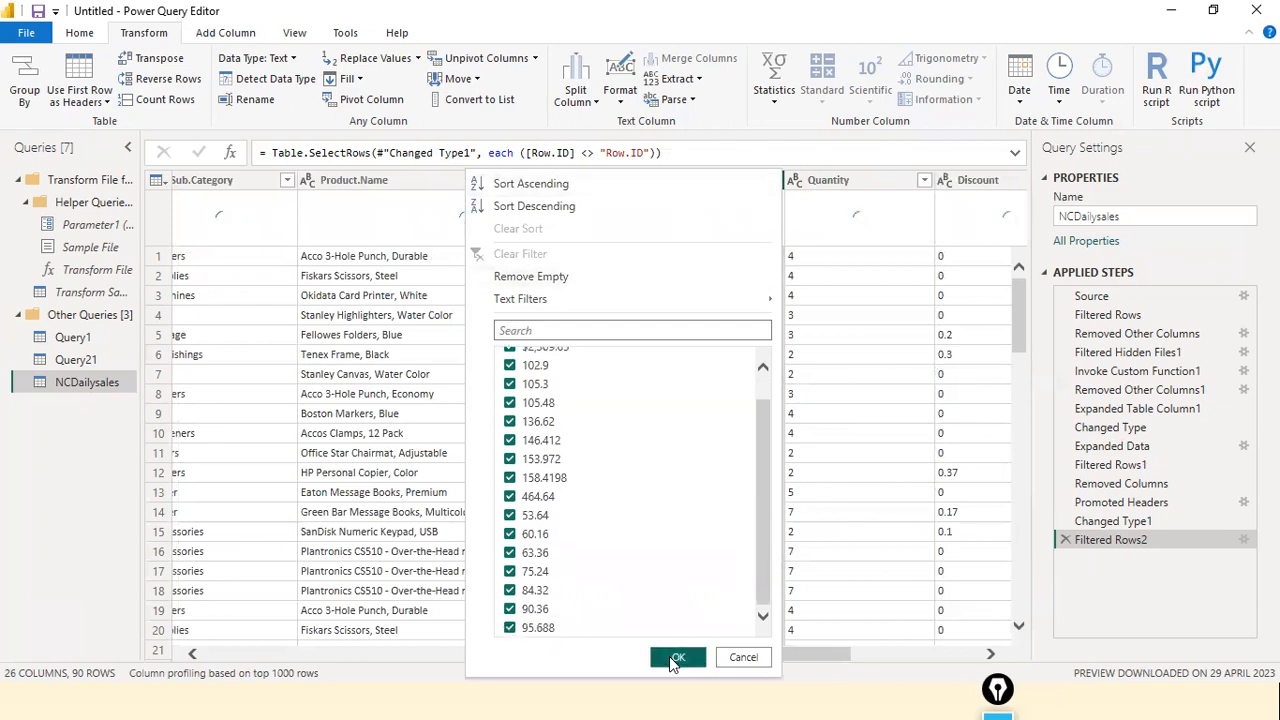
pyautogui.click(26, 34)
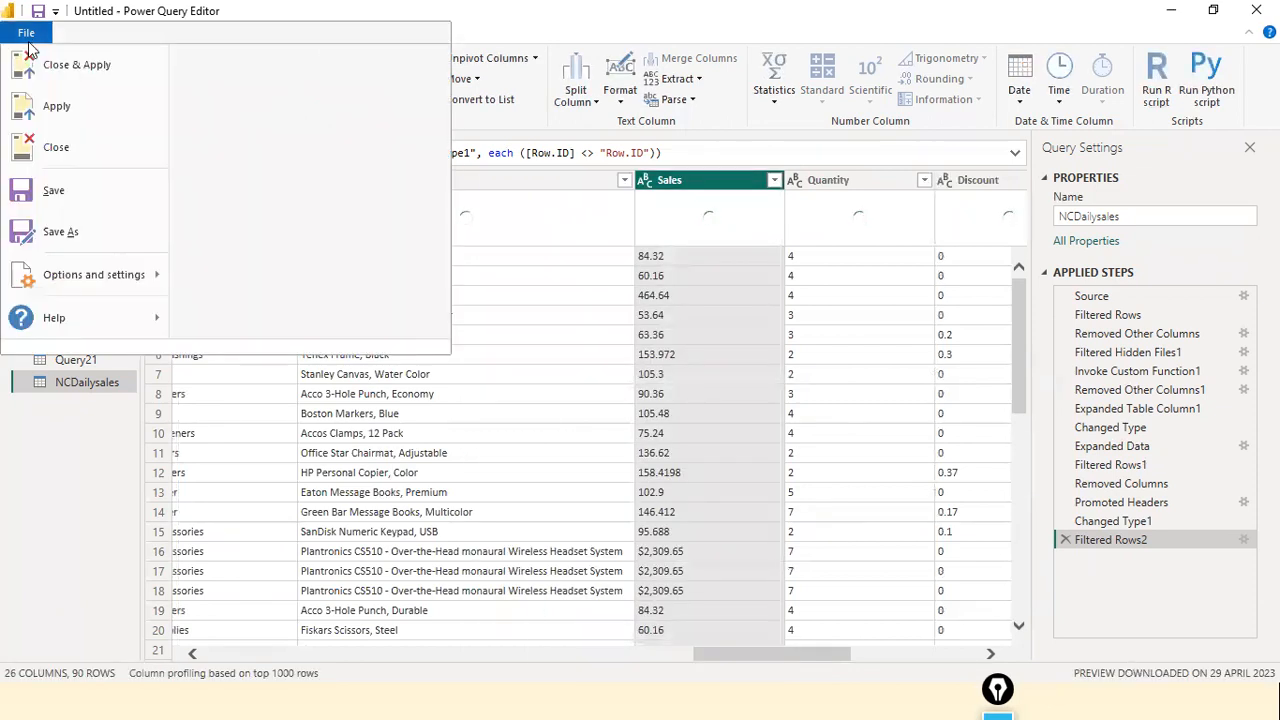
pyautogui.click(605, 258)
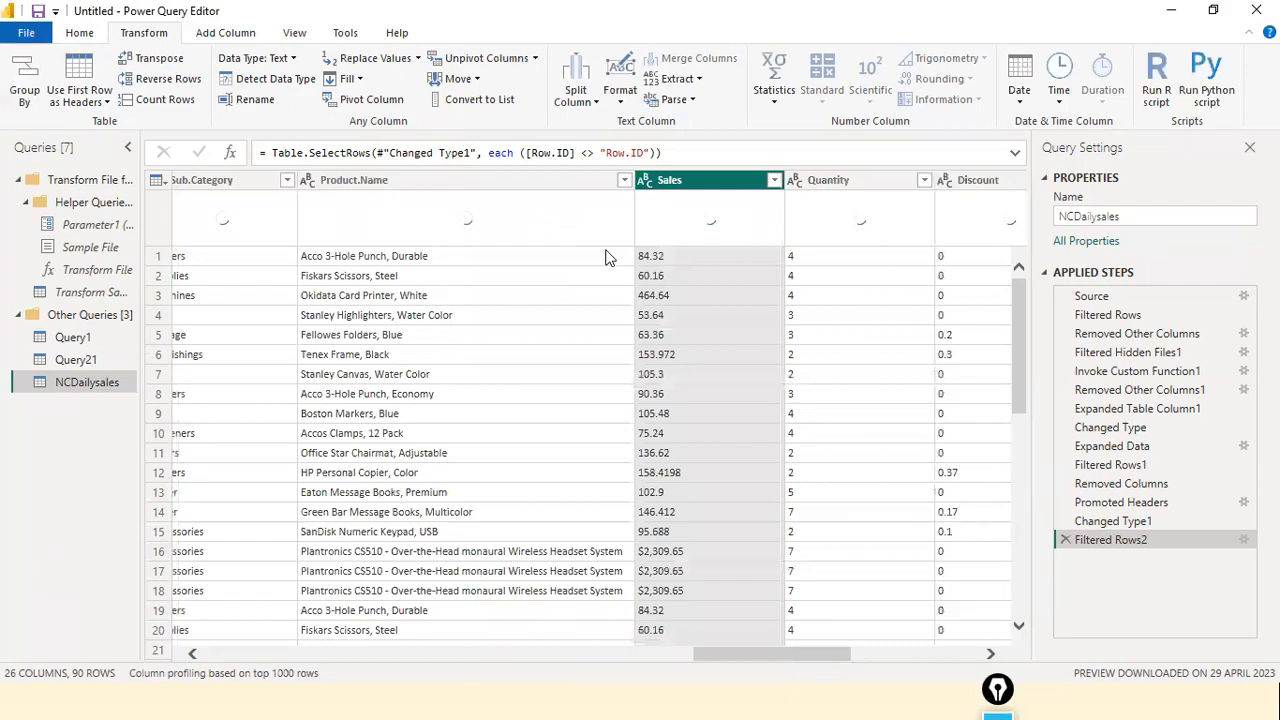
# Switch to Power BI Desktop and review the rows of the NCDailysales table in the data view.
pyautogui.hotkey('alt', 'Tab')
pyautogui.hotkey('alt', 'Tab')
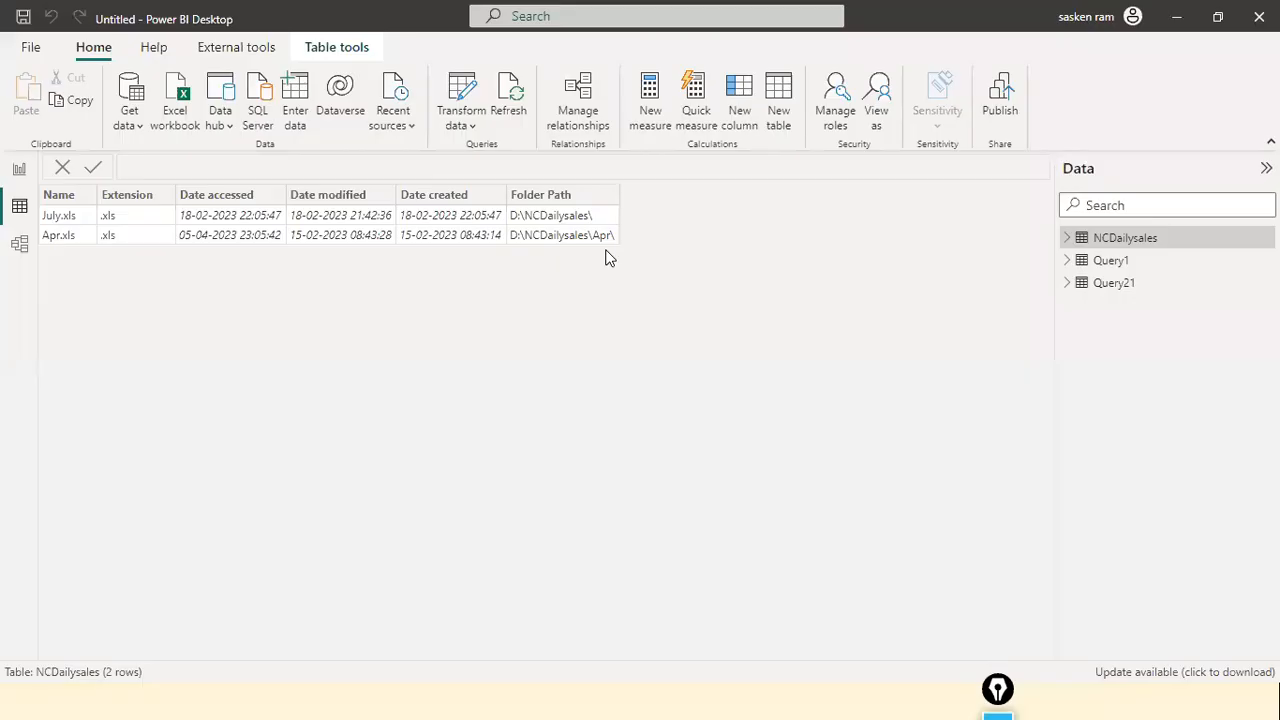
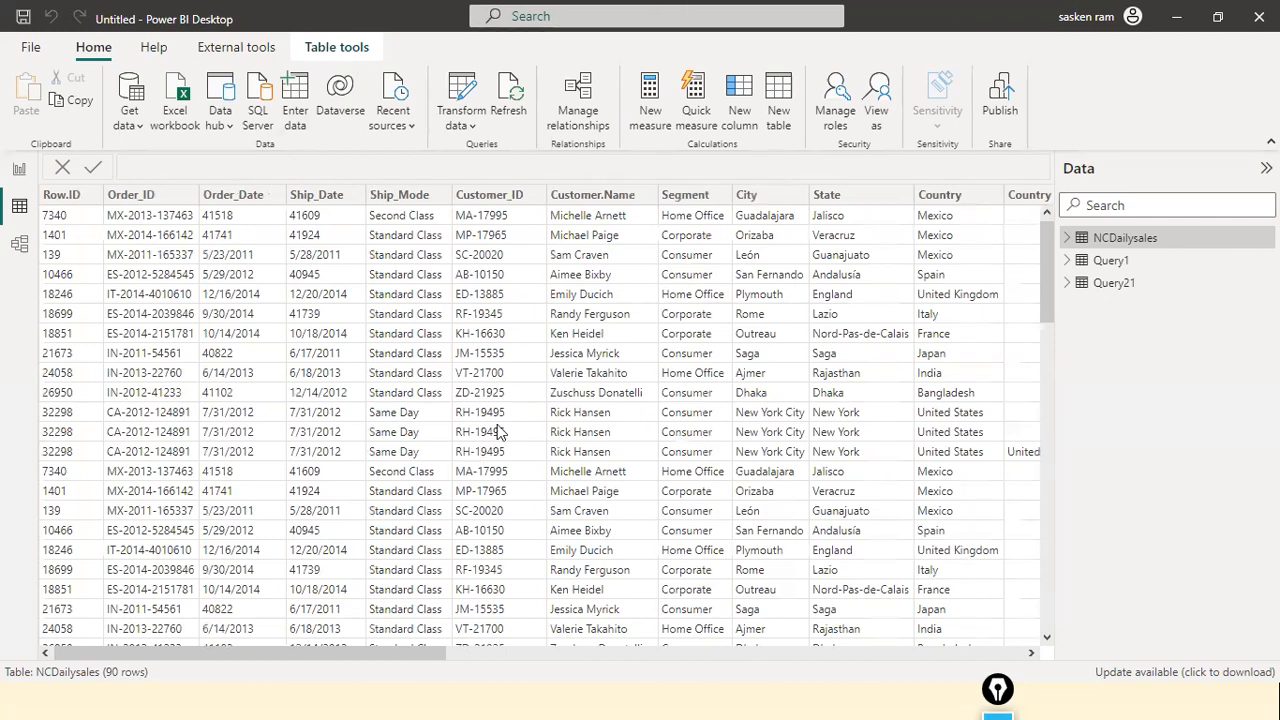
pyautogui.scroll(1, 487, 440)
pyautogui.scroll(-6, 487, 440)
pyautogui.scroll(5, 330, 372)
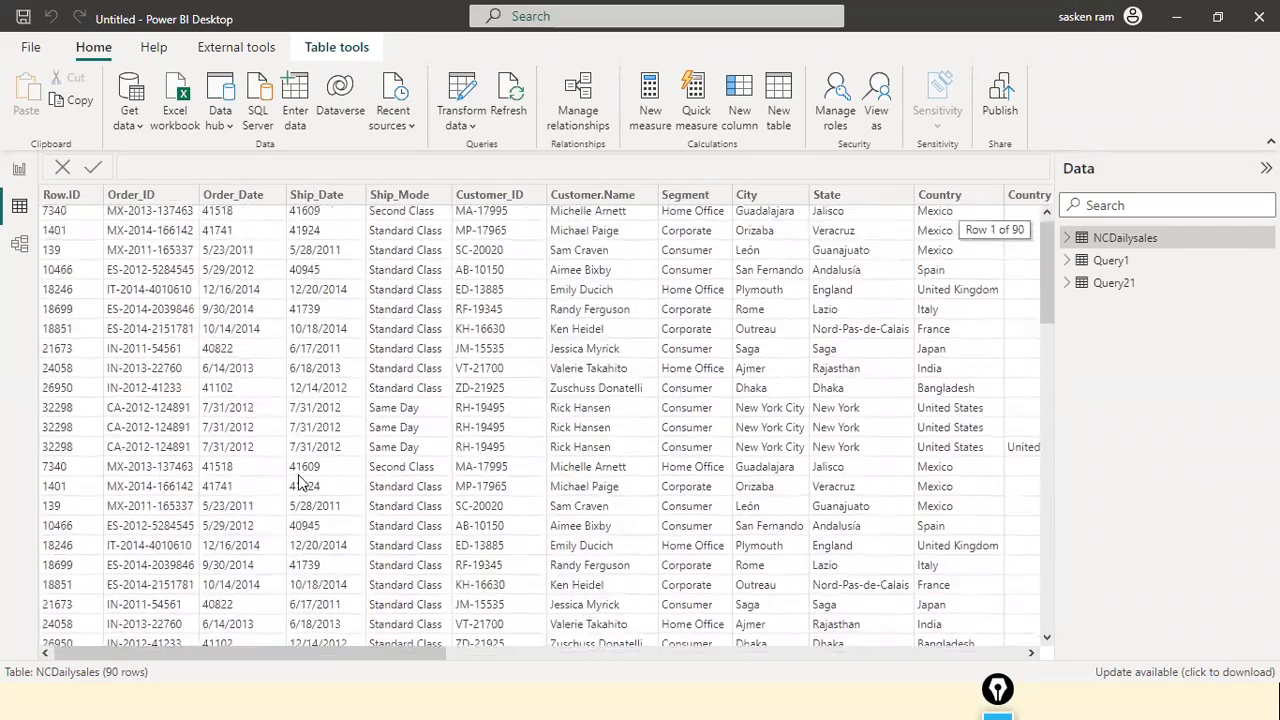
# Switch to File Explorer, open Apr.xls from the Apr folder, and examine the data on Sheet1 and Sheet2.
pyautogui.hotkey('alt', 'Tab')
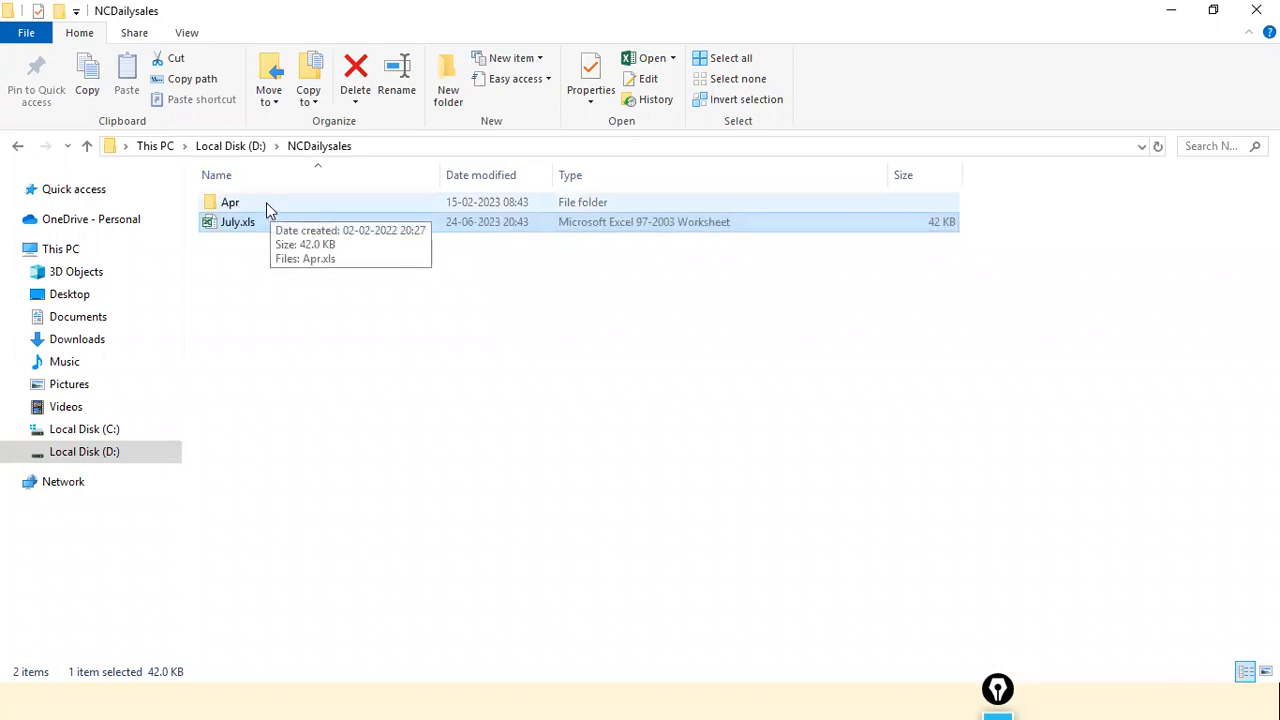
pyautogui.doubleClick(266, 202)
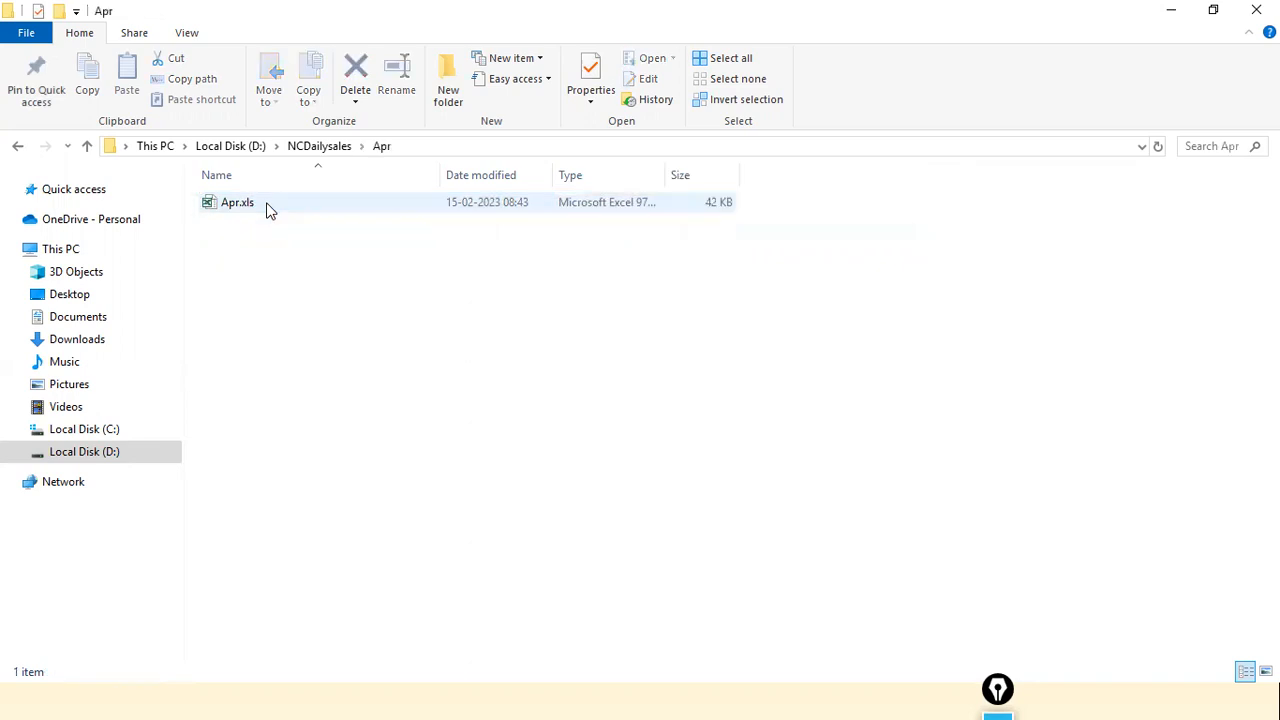
pyautogui.doubleClick(245, 203)
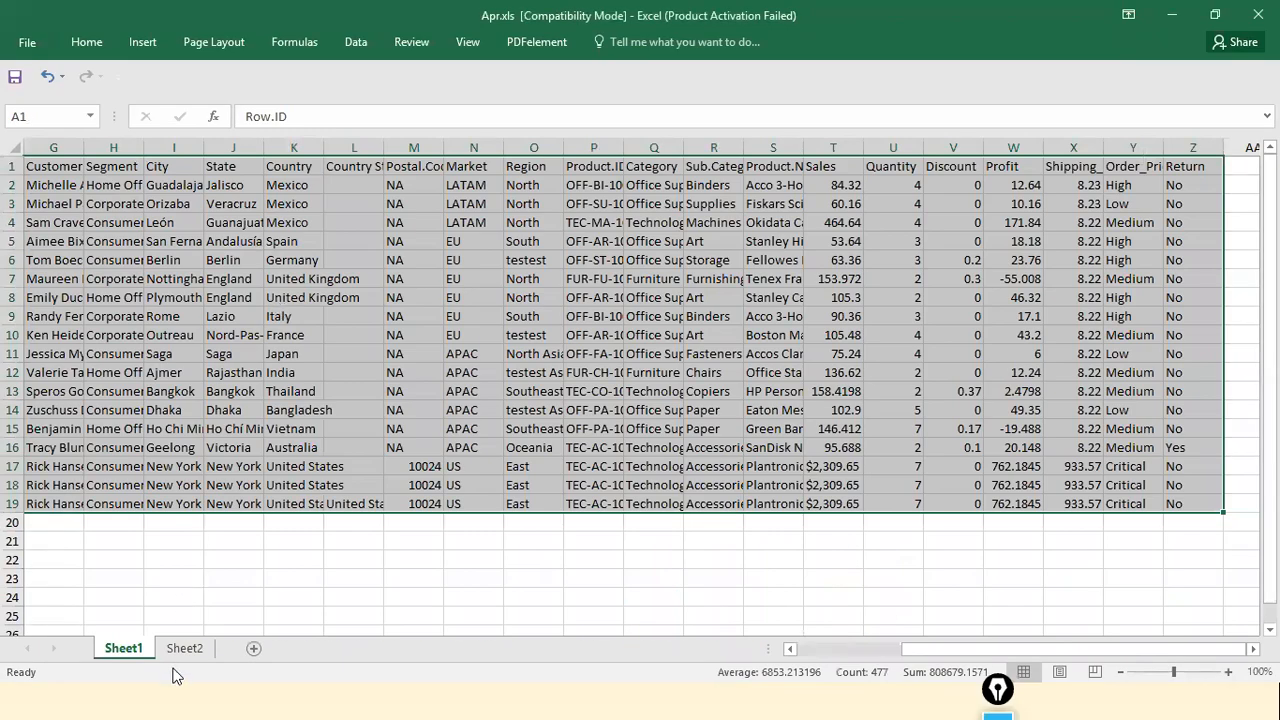
pyautogui.click(186, 649)
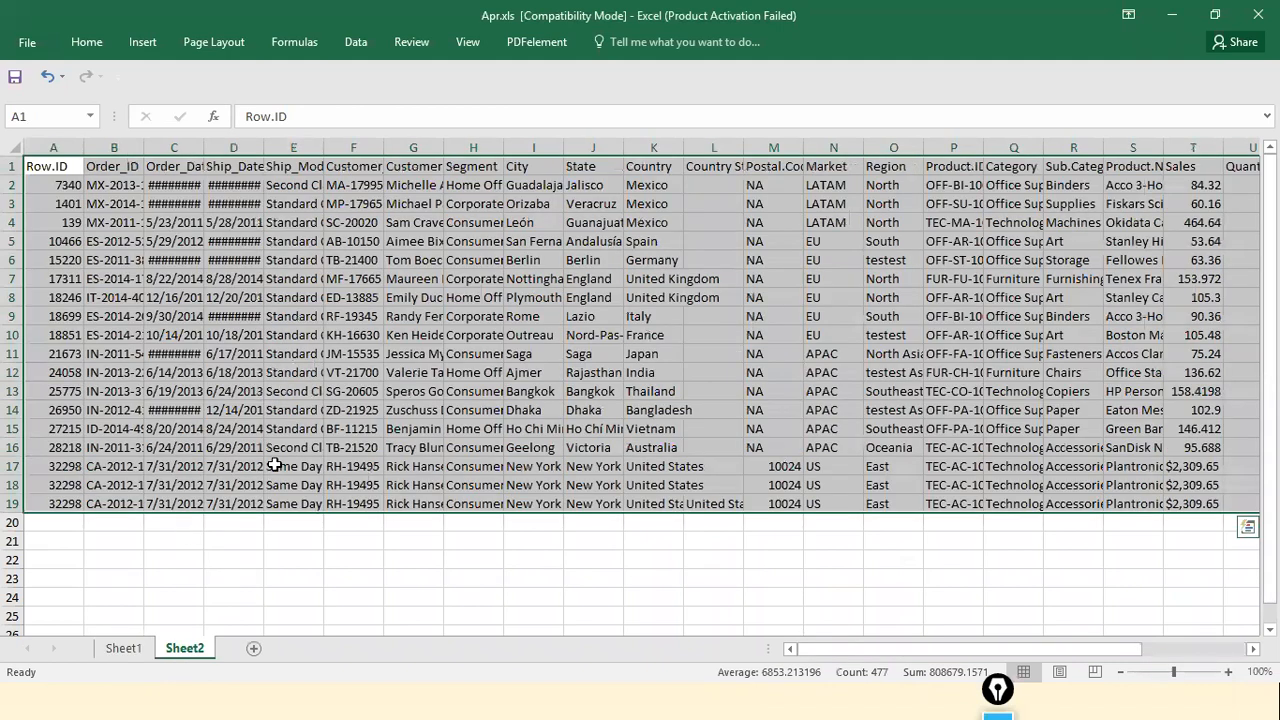
# Close the Apr.xls and July.xls workbooks, discarding the unsaved changes to July.xls.
pyautogui.click(1257, 14)
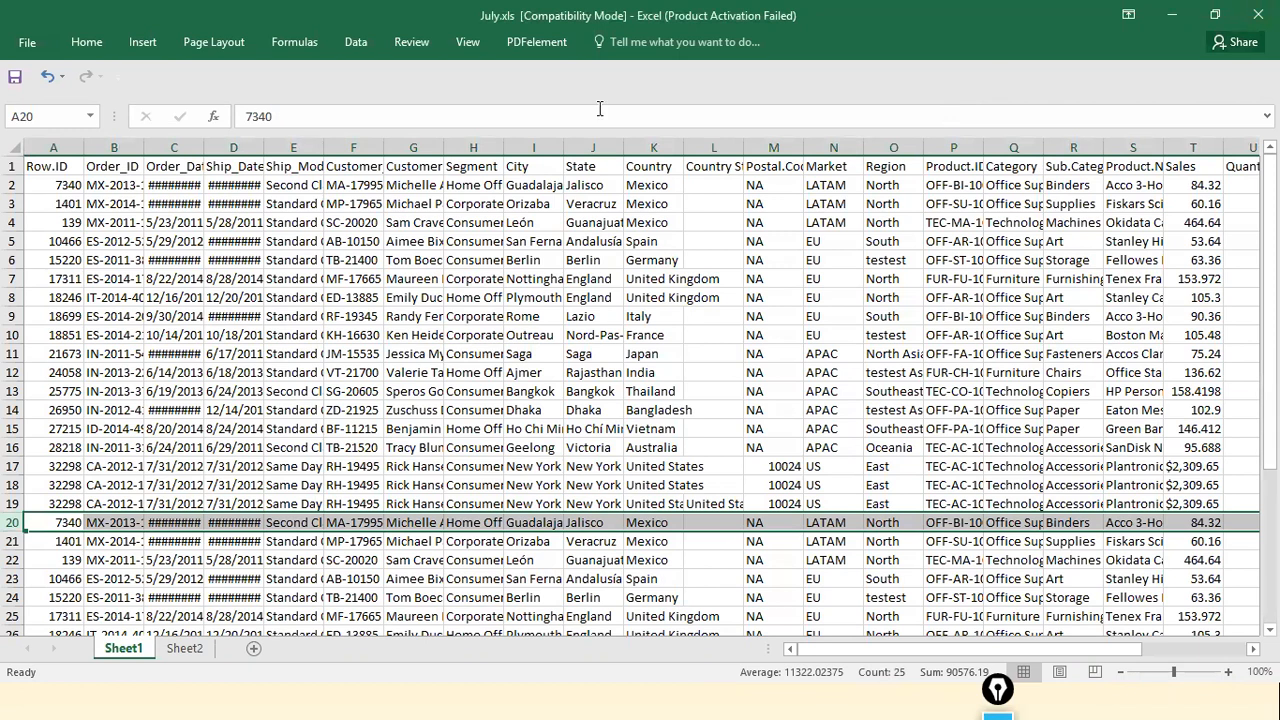
pyautogui.click(1257, 14)
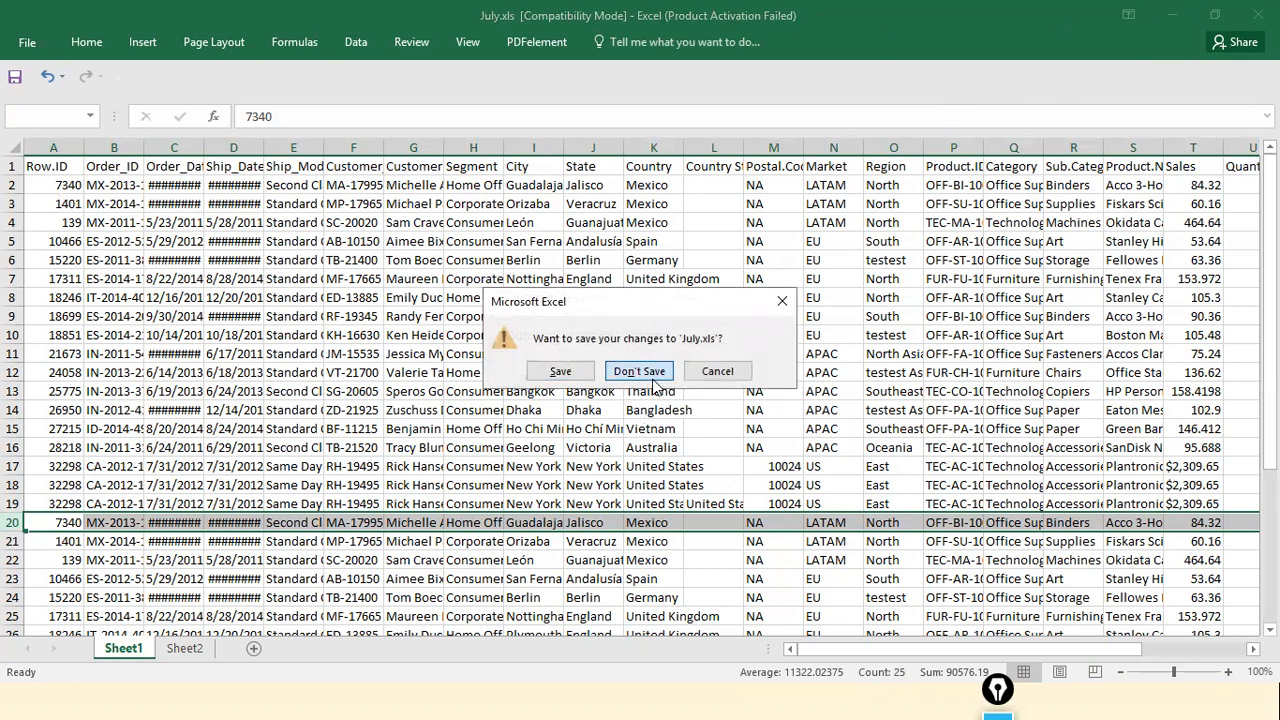
pyautogui.click(645, 374)
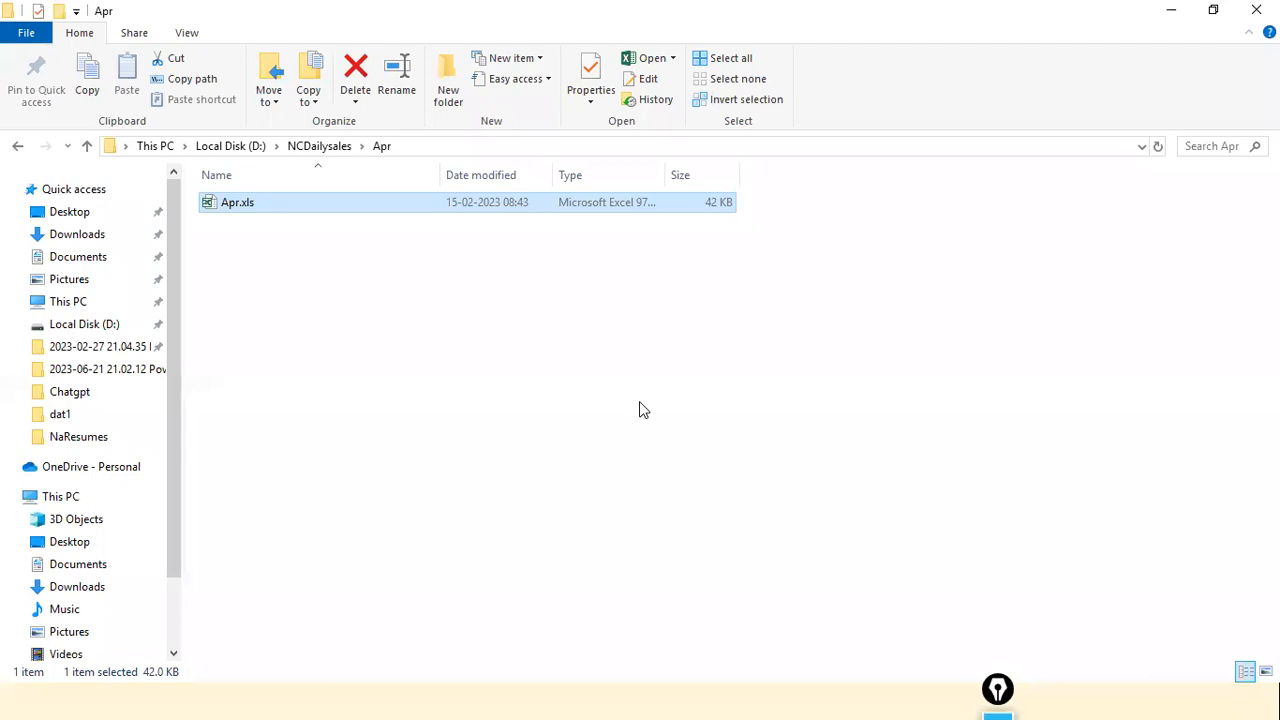
# Switch to Power BI Desktop and review the loaded NCDailysales rows from the first to the last.
pyautogui.hotkey('alt', 'Tab')
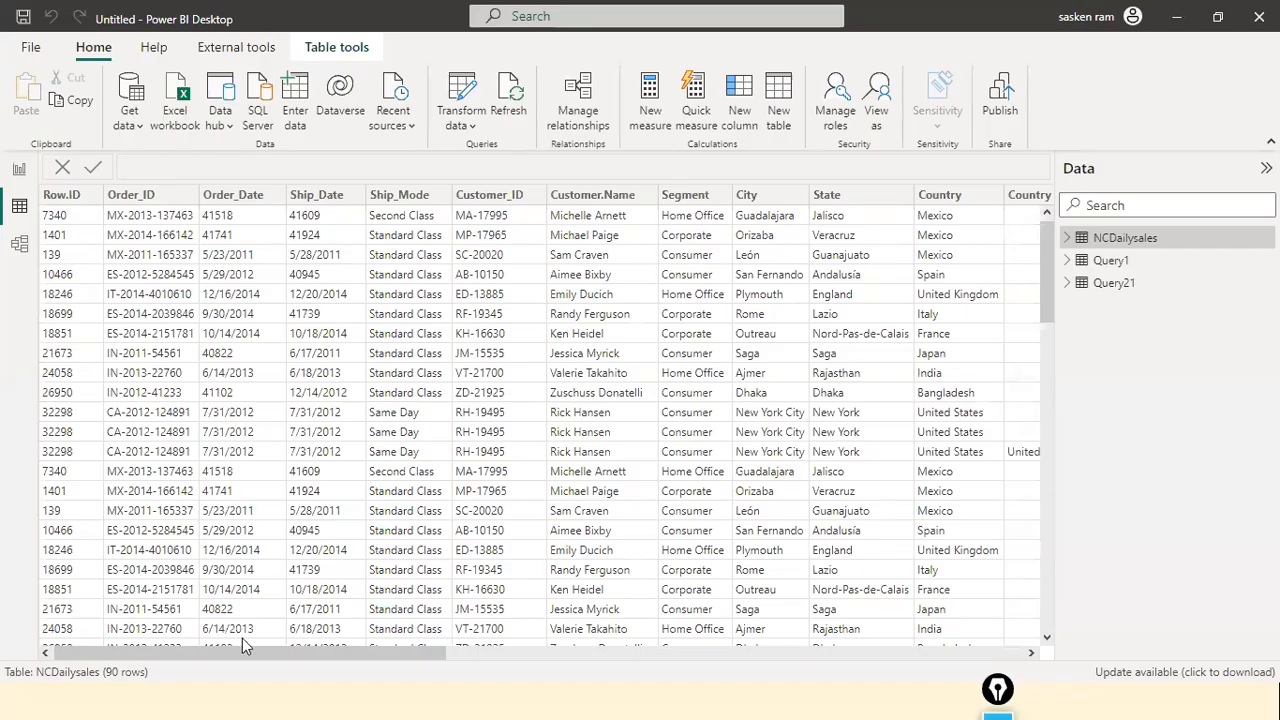
pyautogui.scroll(-5, 680, 482)
pyautogui.scroll(-15, 680, 482)
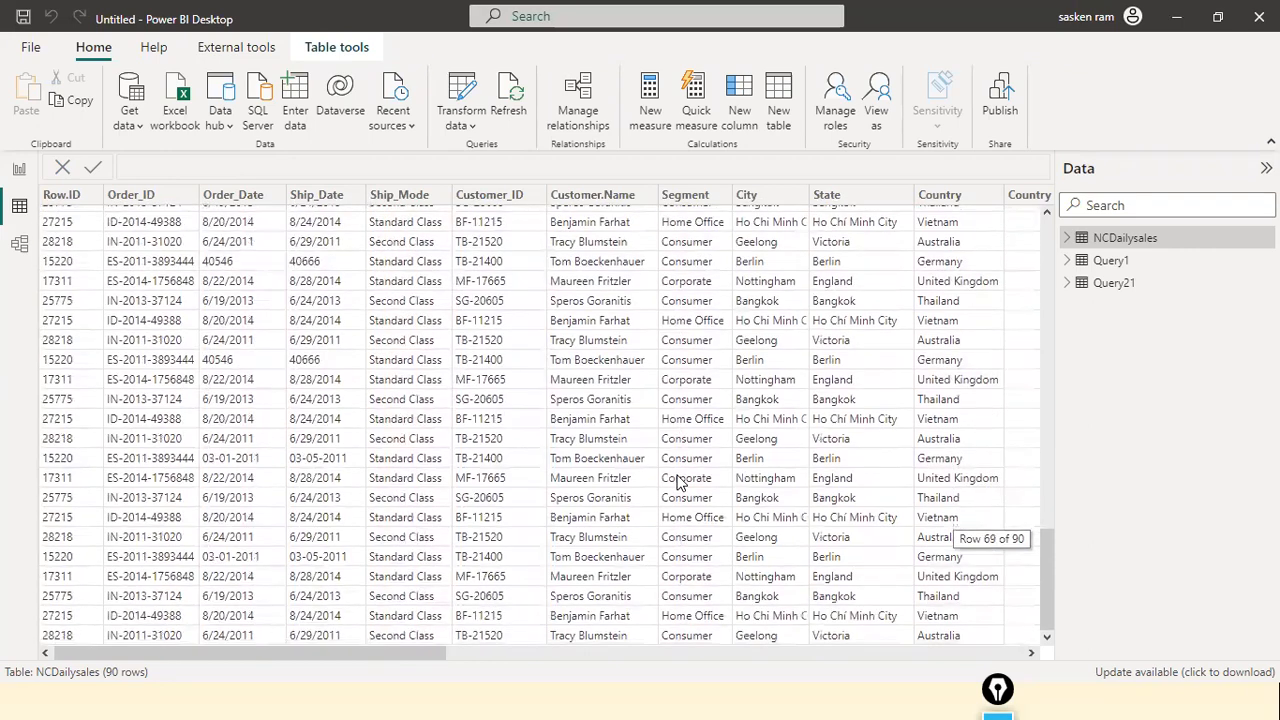
pyautogui.scroll(20, 680, 482)
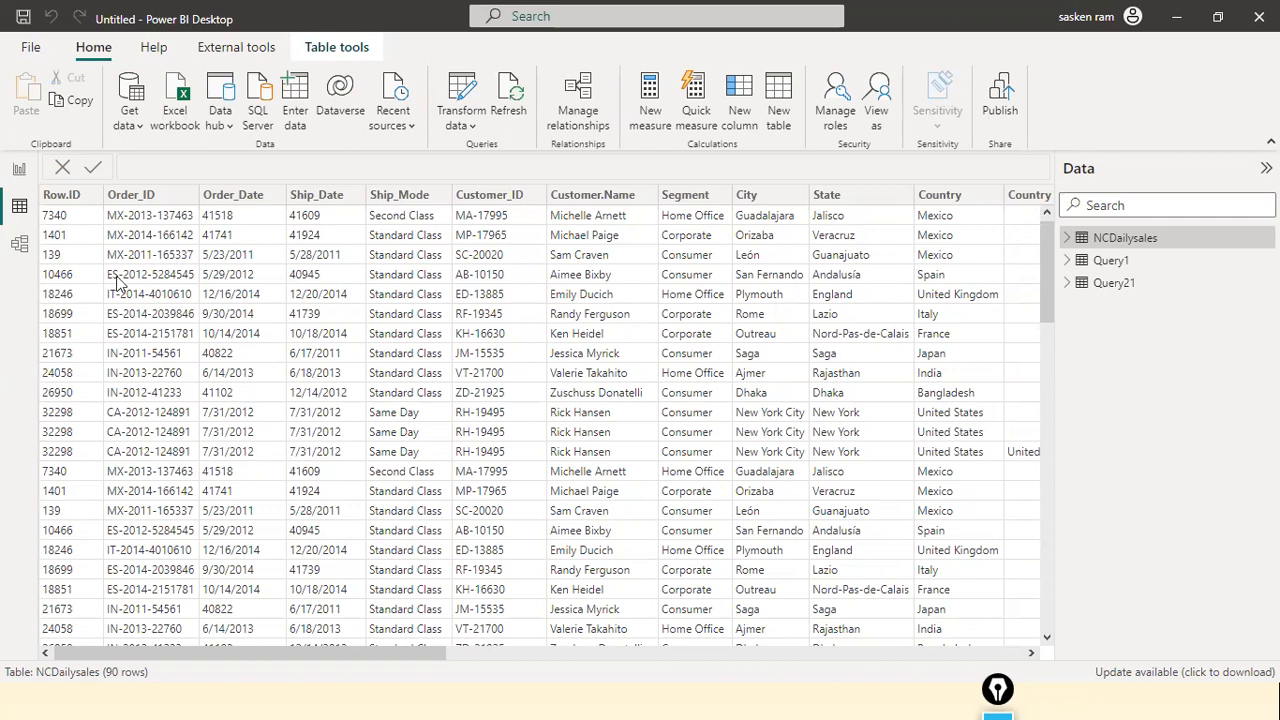
# Open Power Query Editor and refresh the outdated preview of the NCDailysales query.
pyautogui.click(460, 128)
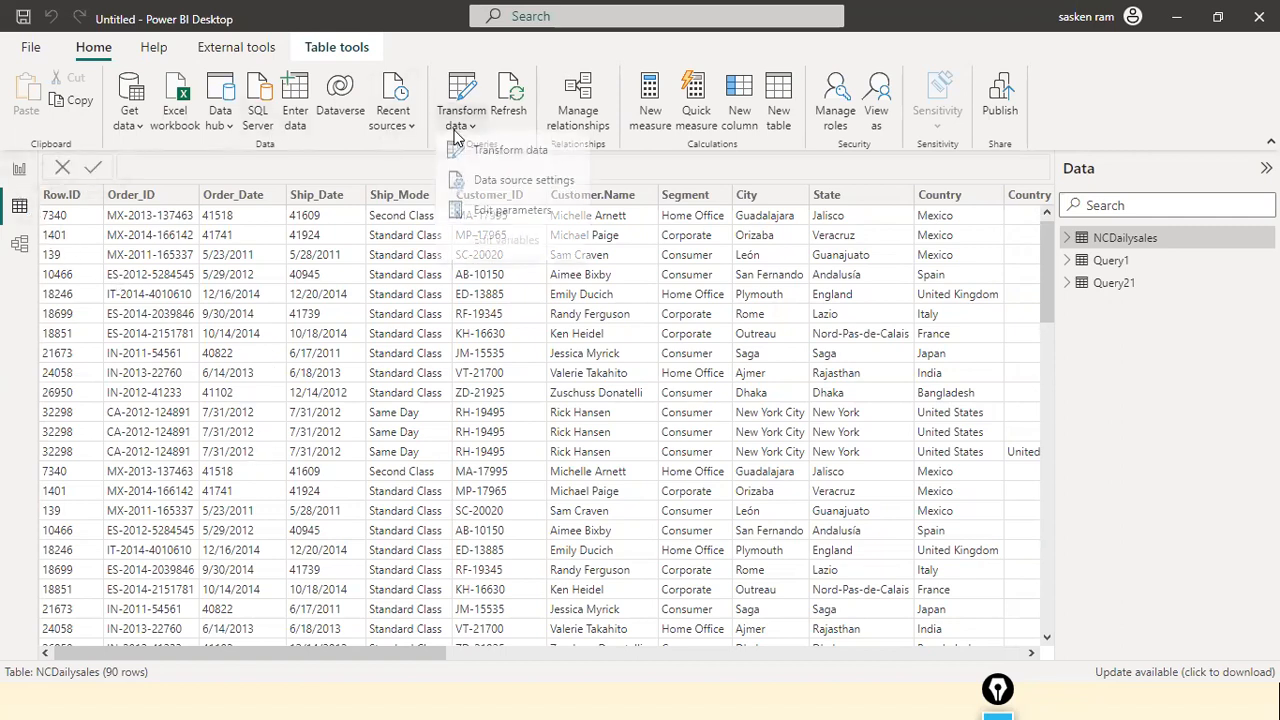
pyautogui.click(468, 157)
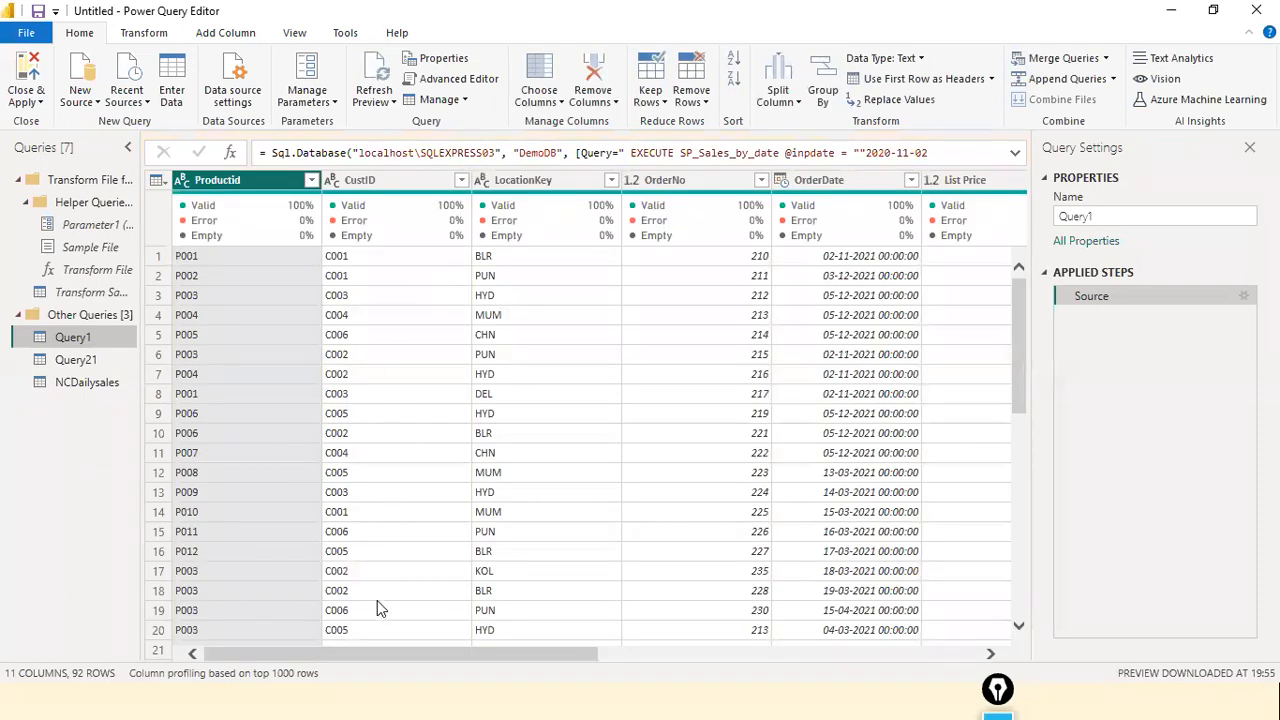
pyautogui.click(99, 383)
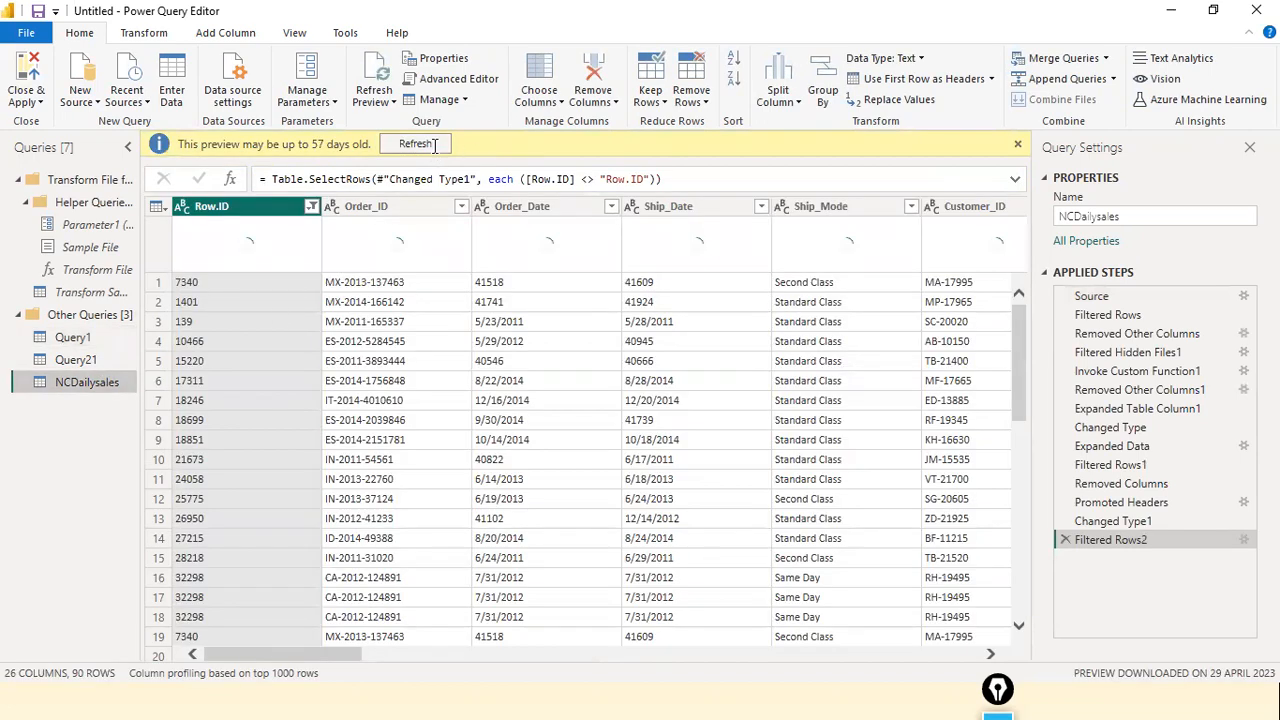
pyautogui.click(436, 146)
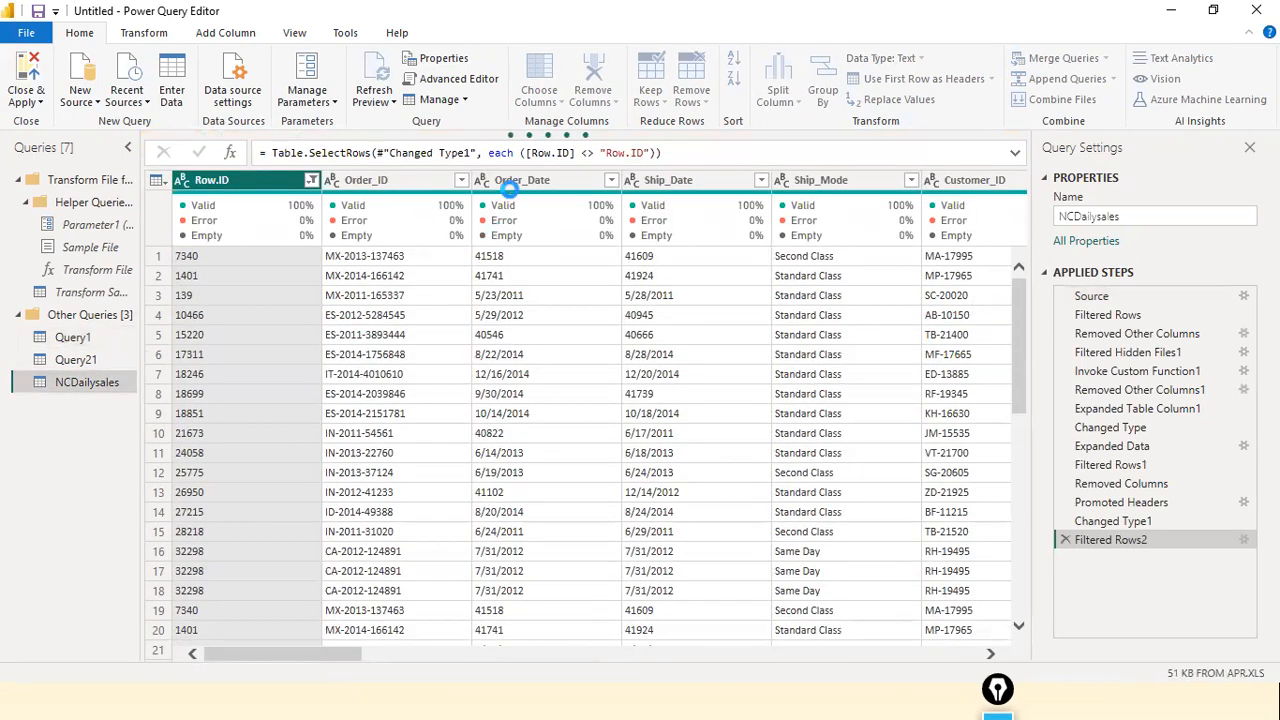
pyautogui.hotkey('alt', 'Tab')
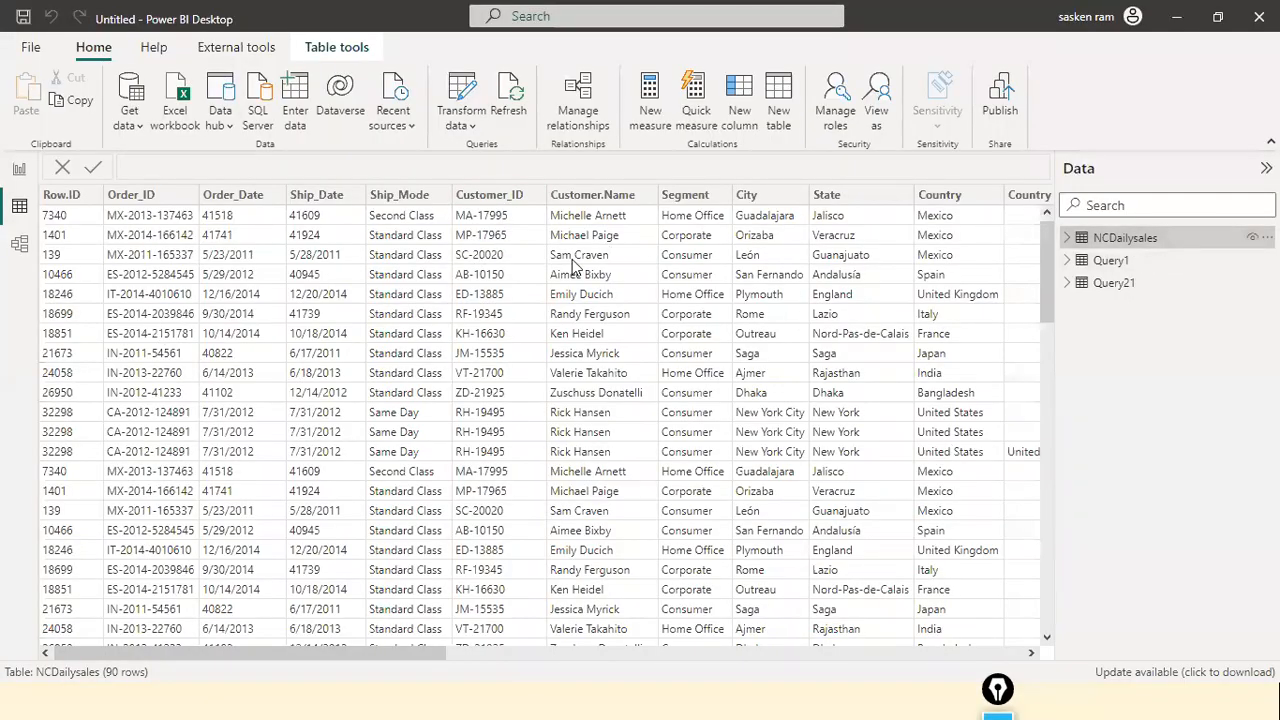
pyautogui.hotkey('alt', 'Tab')
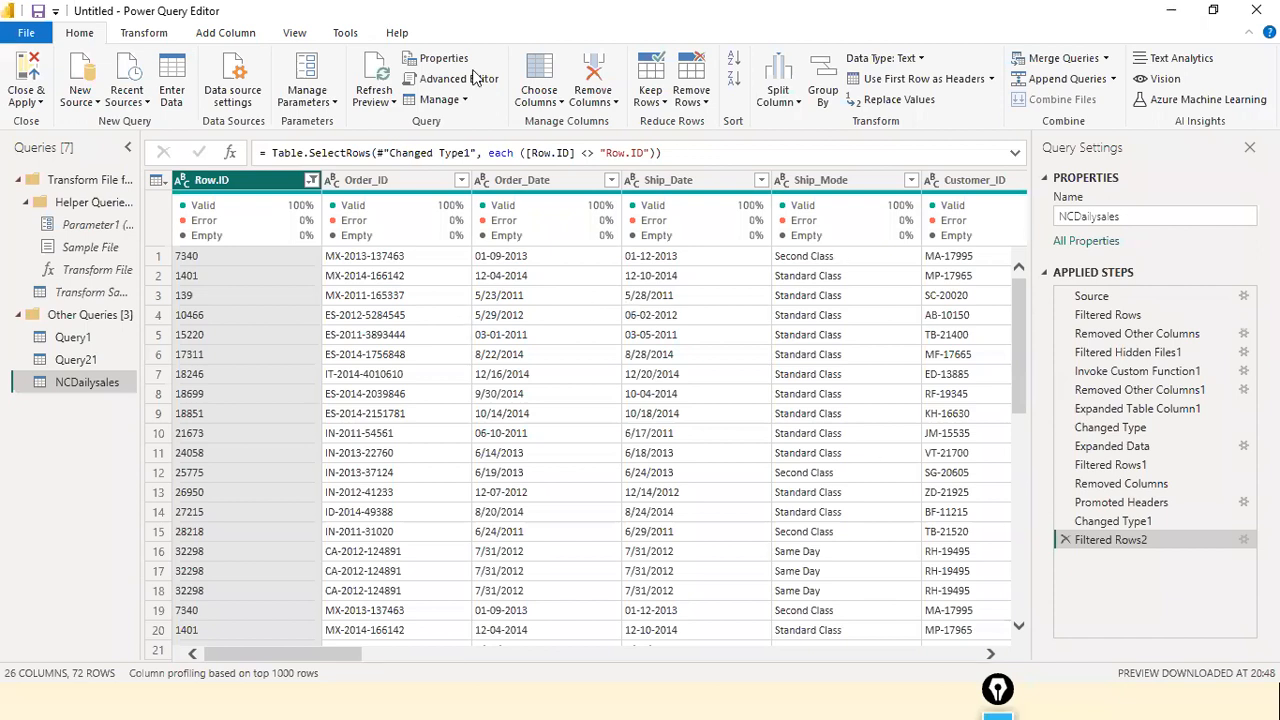
# Count the rows of the NCDailysales query and delete the resulting Counted Rows step.
pyautogui.click(138, 36)
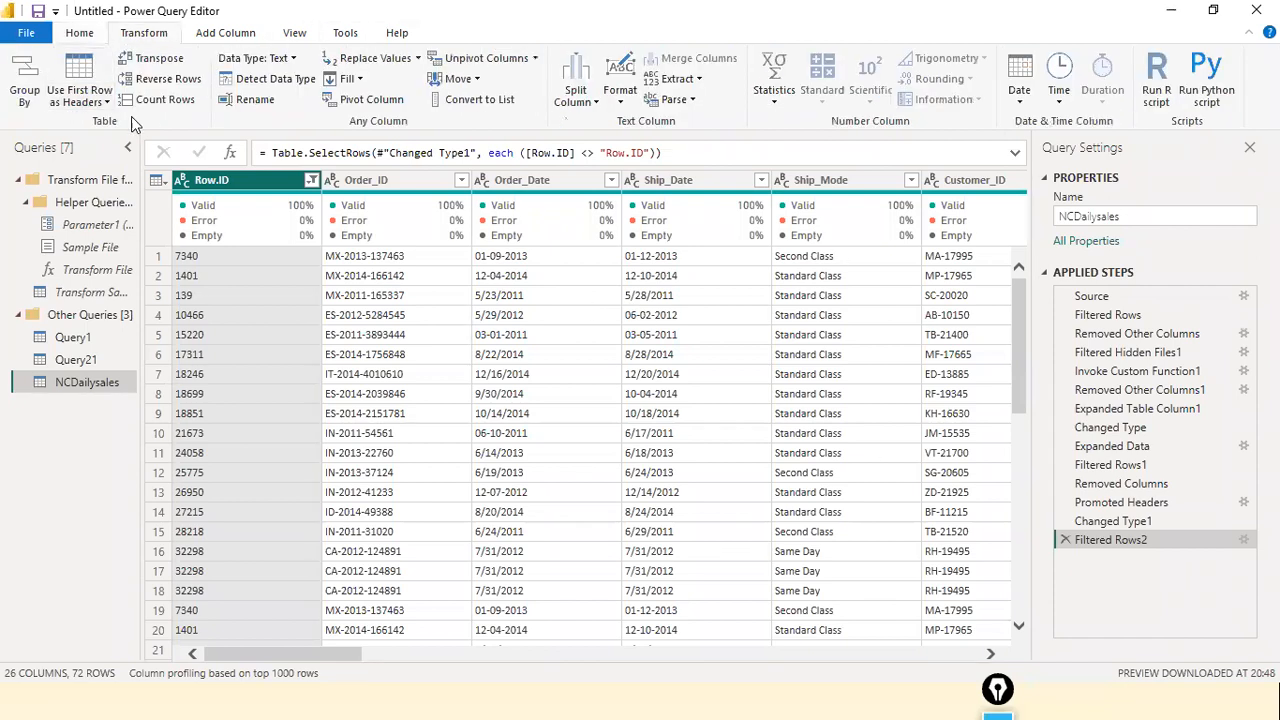
pyautogui.click(160, 102)
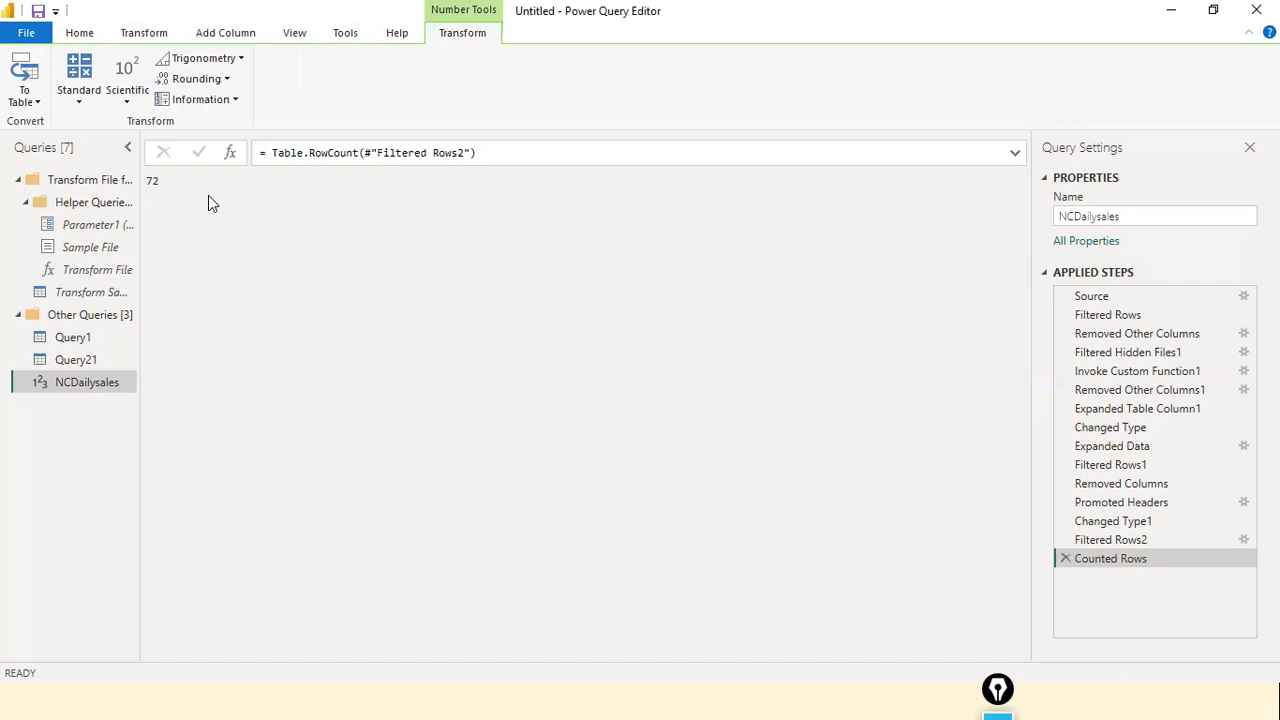
pyautogui.click(1064, 559)
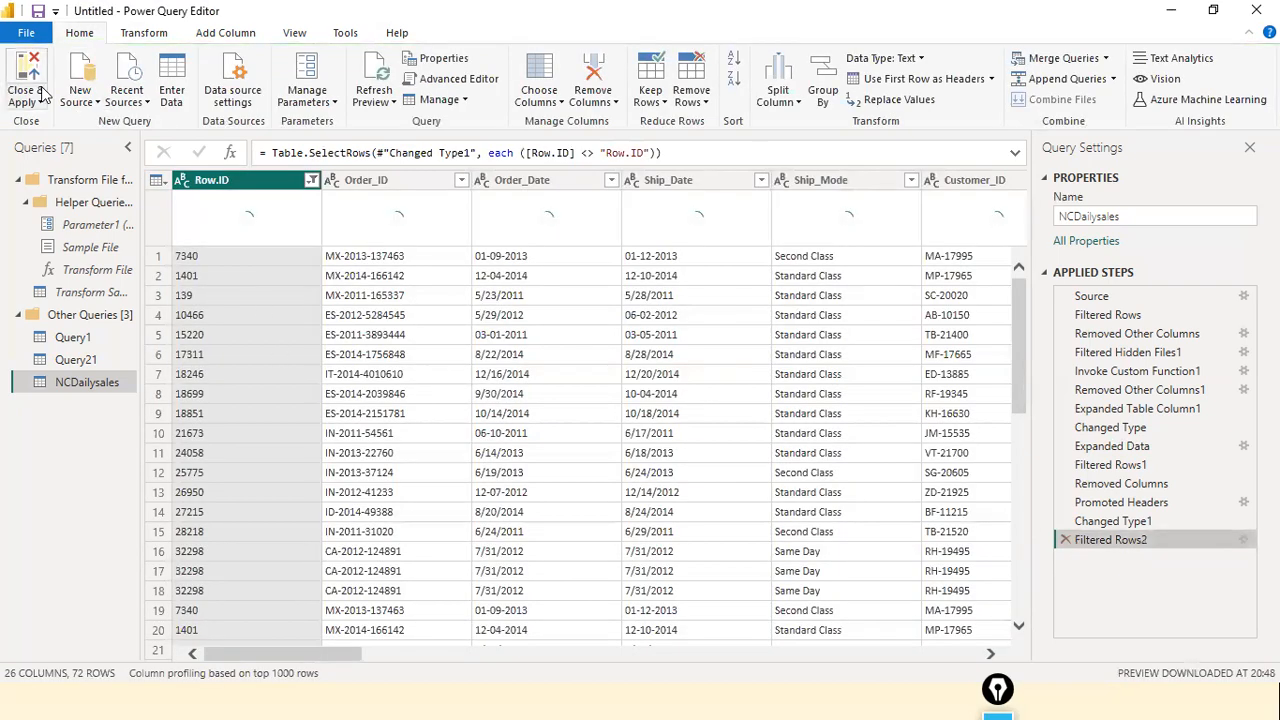
# Close and apply the queries, and check the NCDailysales rows in the Power BI data view.
pyautogui.click(40, 100)
pyautogui.click(55, 118)
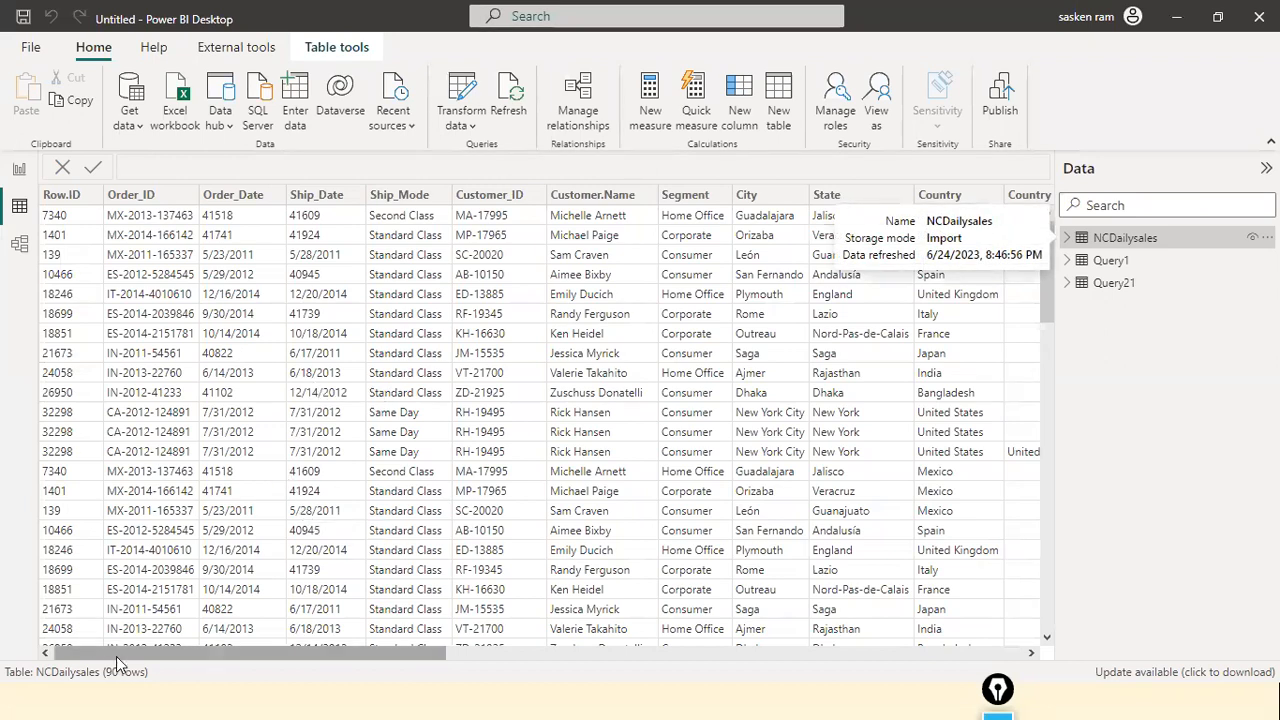
pyautogui.scroll(-4, 418, 443)
pyautogui.scroll(-20, 418, 443)
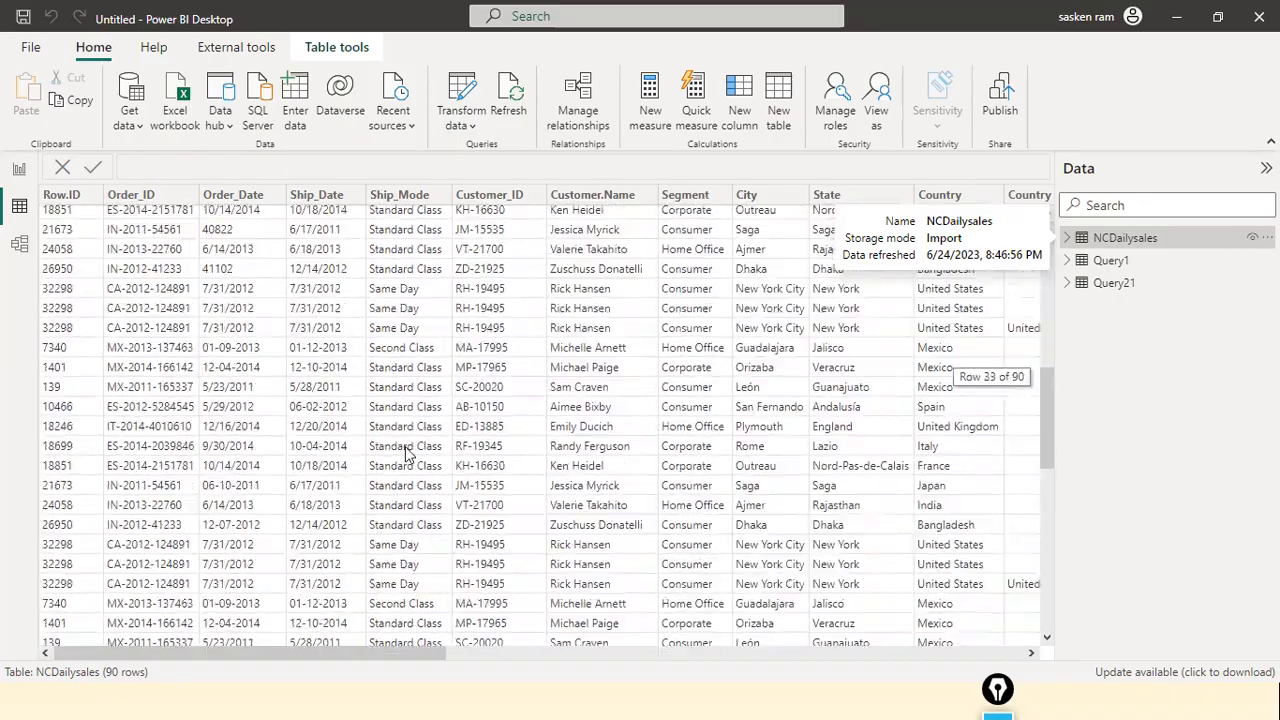
pyautogui.scroll(18, 330, 527)
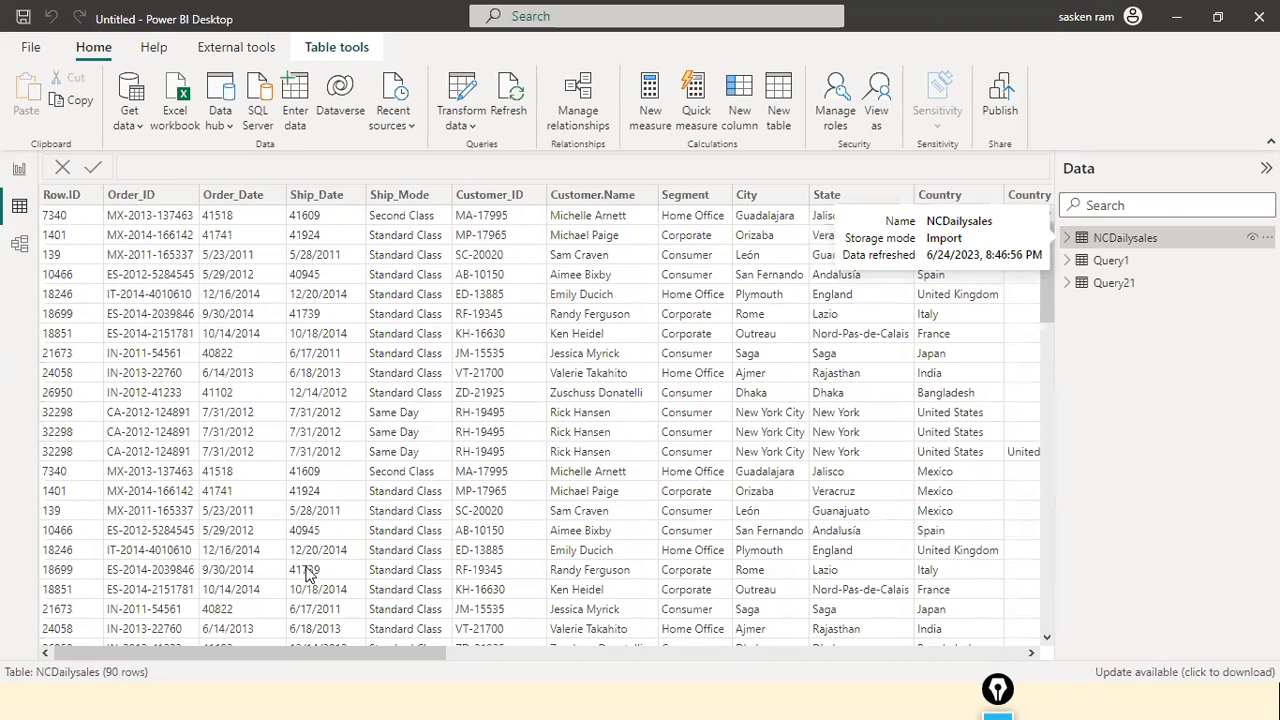
pyautogui.moveTo(303, 657); pyautogui.dragTo(130, 650)
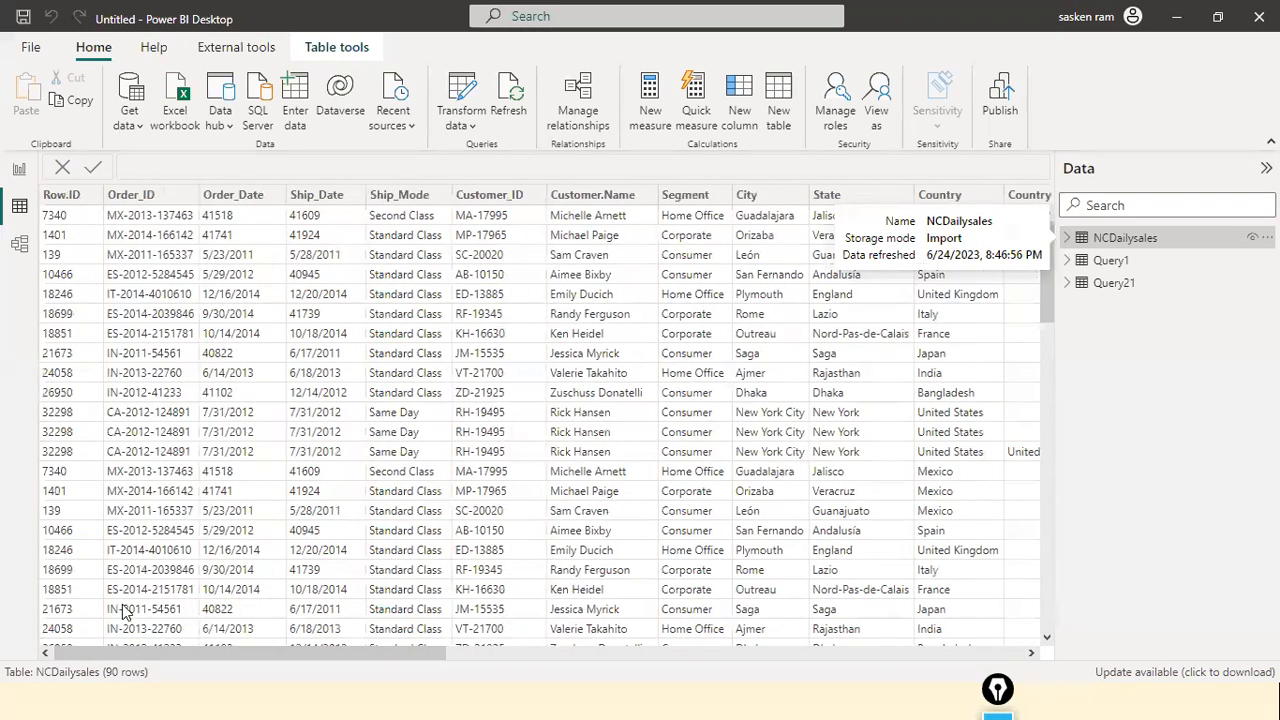
# Refresh all queries in Power BI Desktop to reload the NCDailysales table from the current files.
pyautogui.click(512, 105)
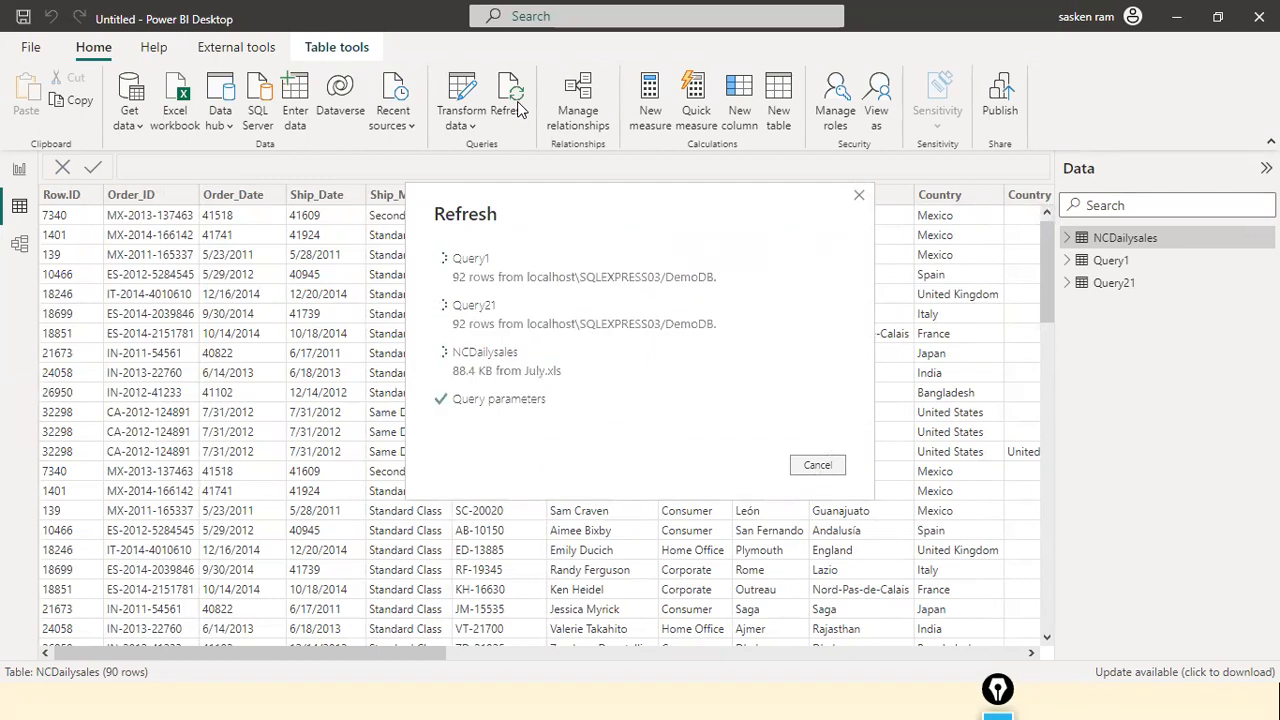
pyautogui.press('super')
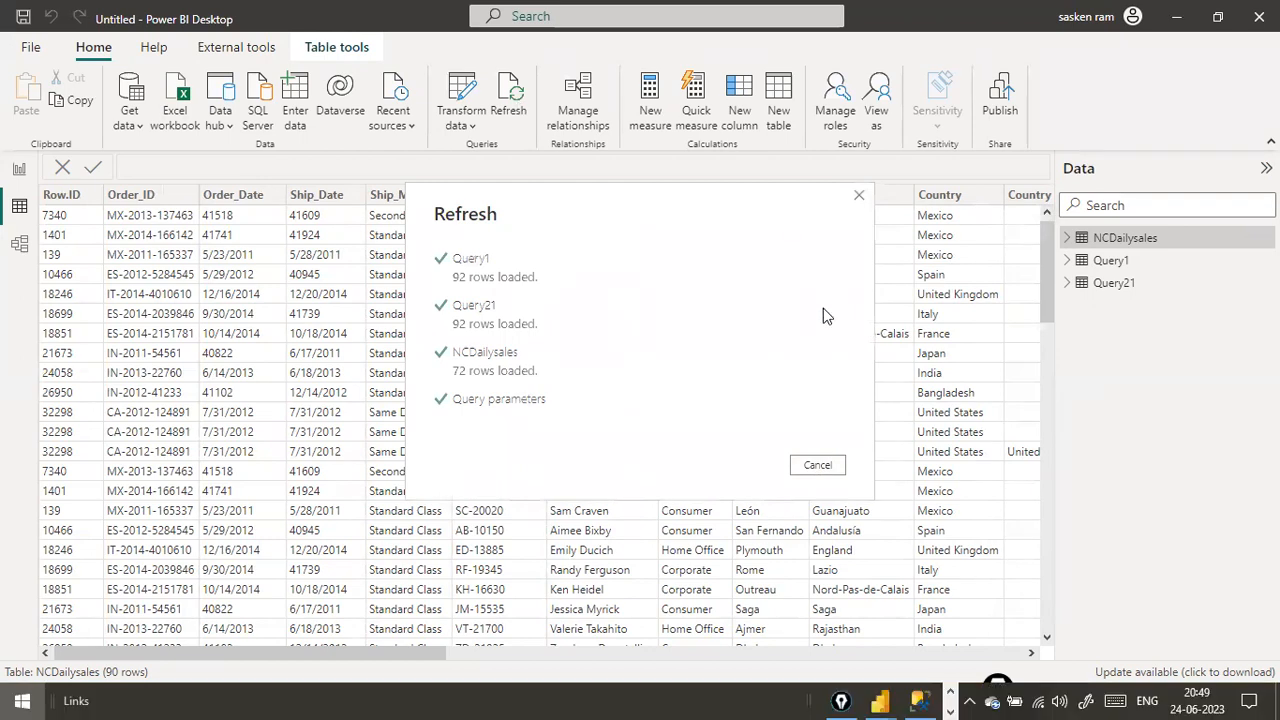
pyautogui.press('super')
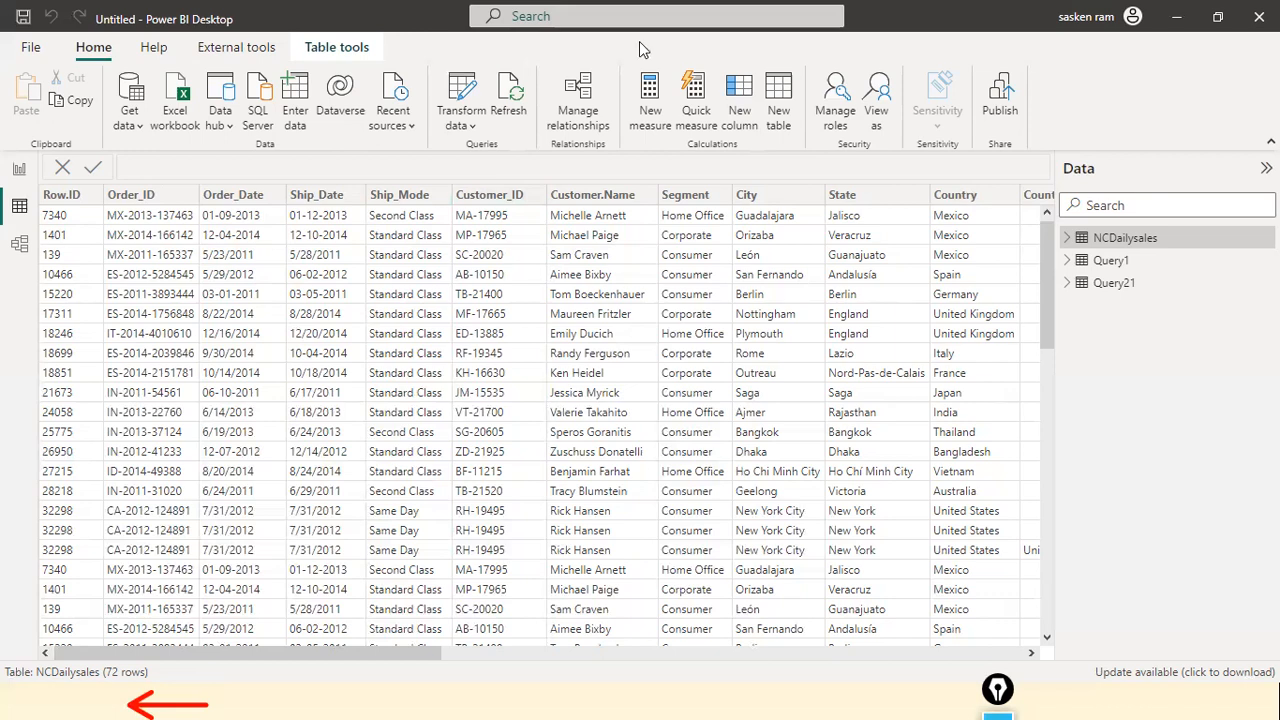
# Switch to the report view and look over the common data sources and the contents of the NCDailysales folder.
pyautogui.click(20, 169)
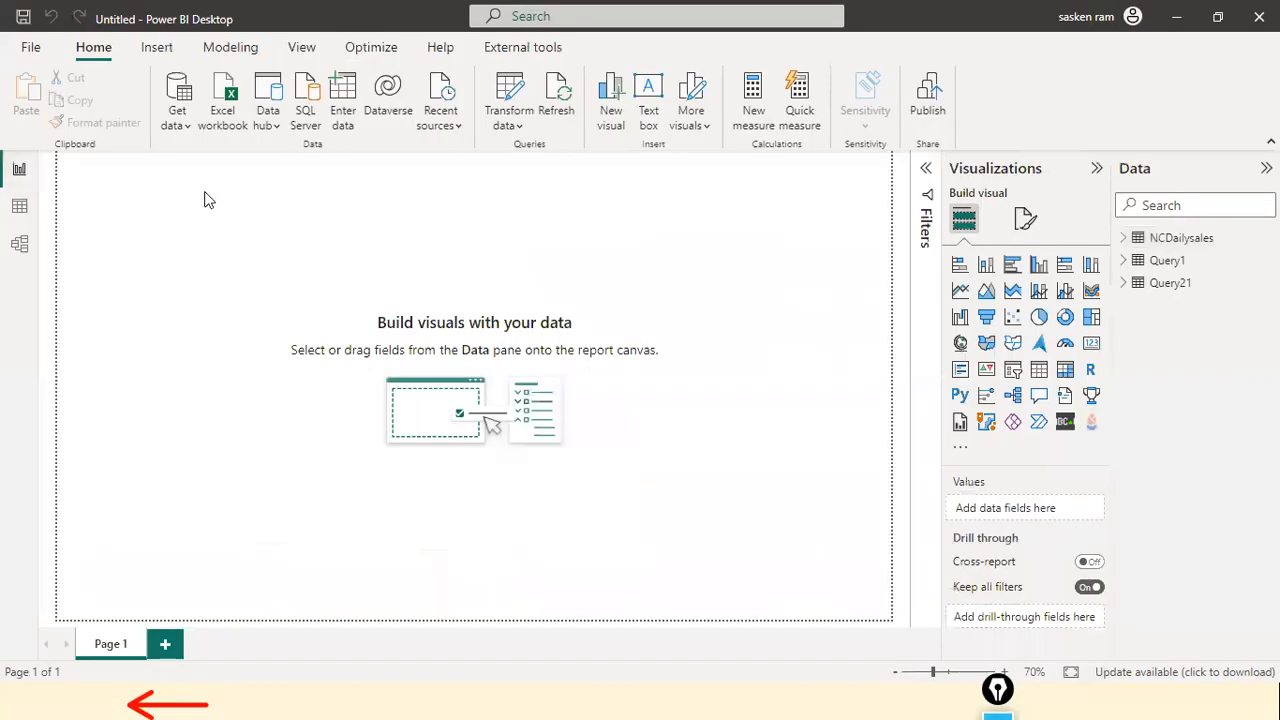
pyautogui.click(176, 124)
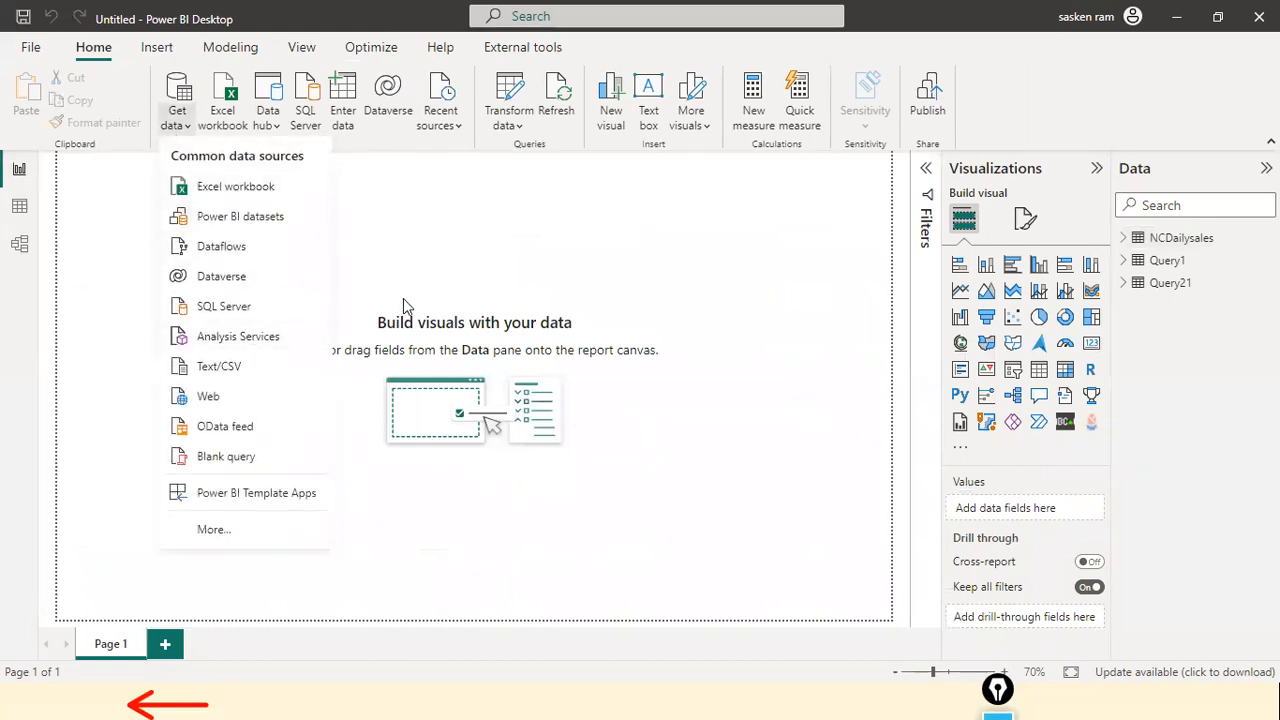
pyautogui.click(427, 277)
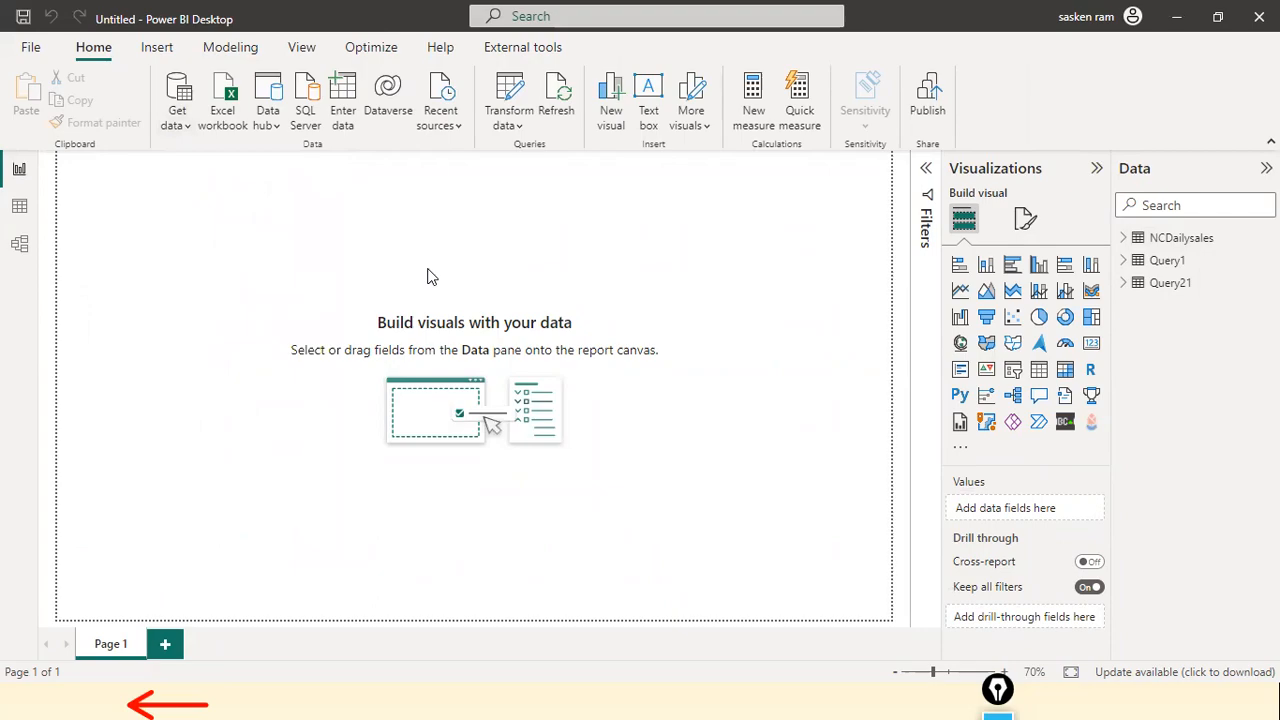
pyautogui.hotkey('alt', 'Tab')
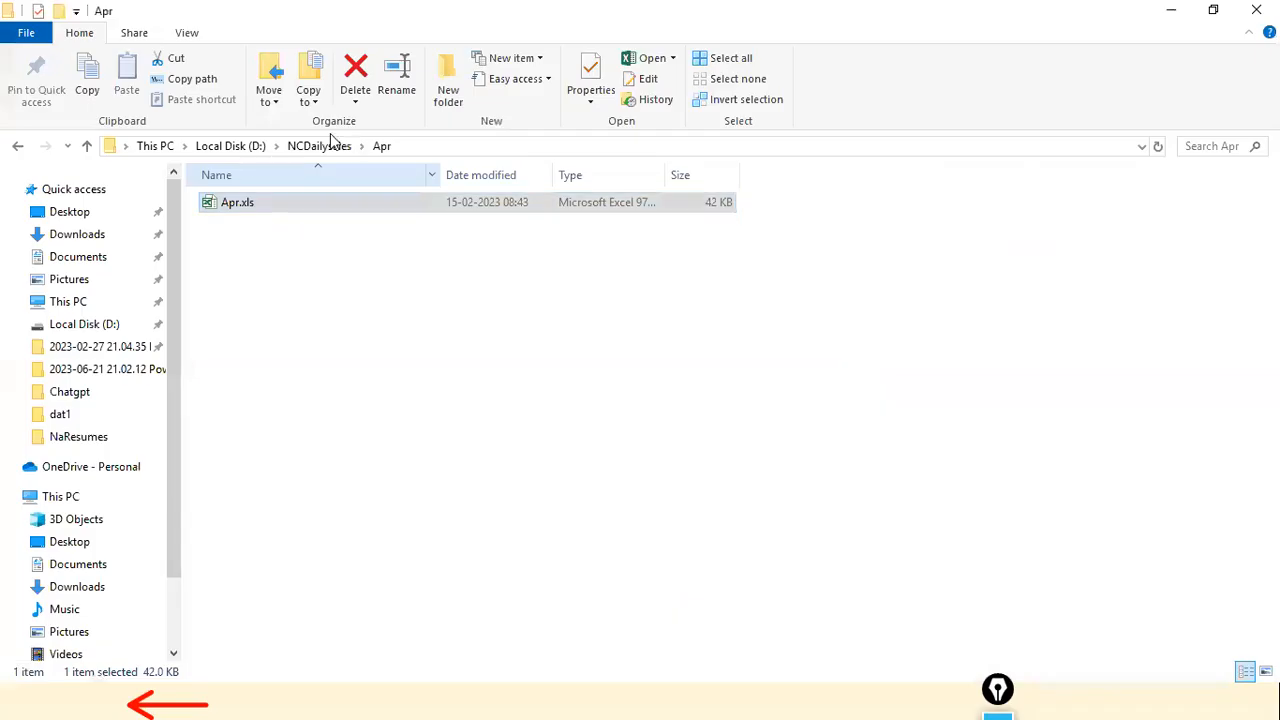
pyautogui.click(320, 148)
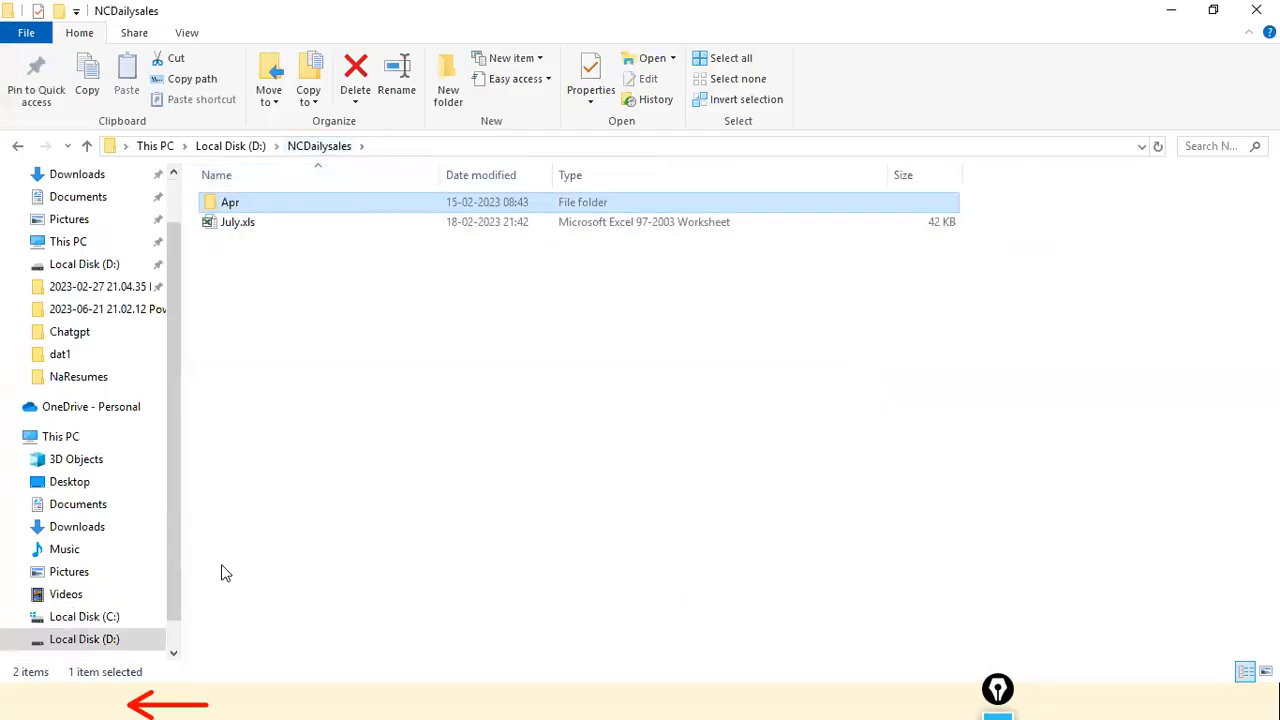
pyautogui.hotkey('alt', 'Tab')
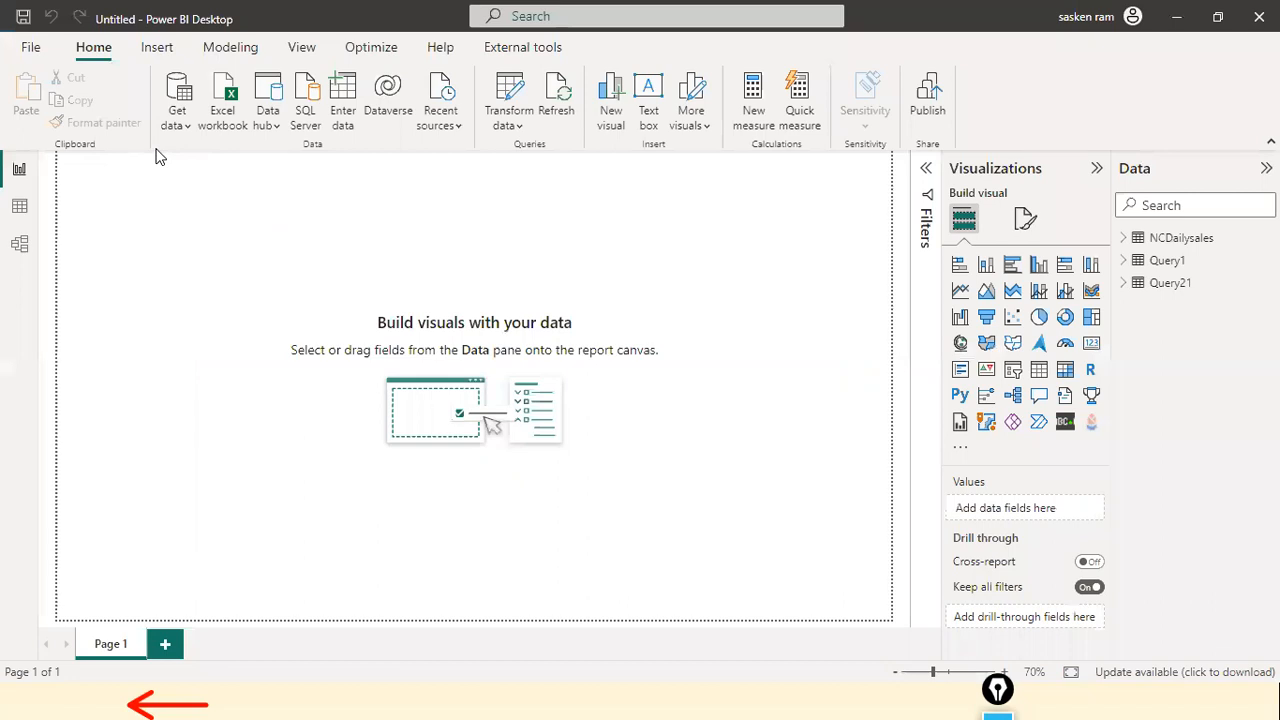
pyautogui.click(178, 126)
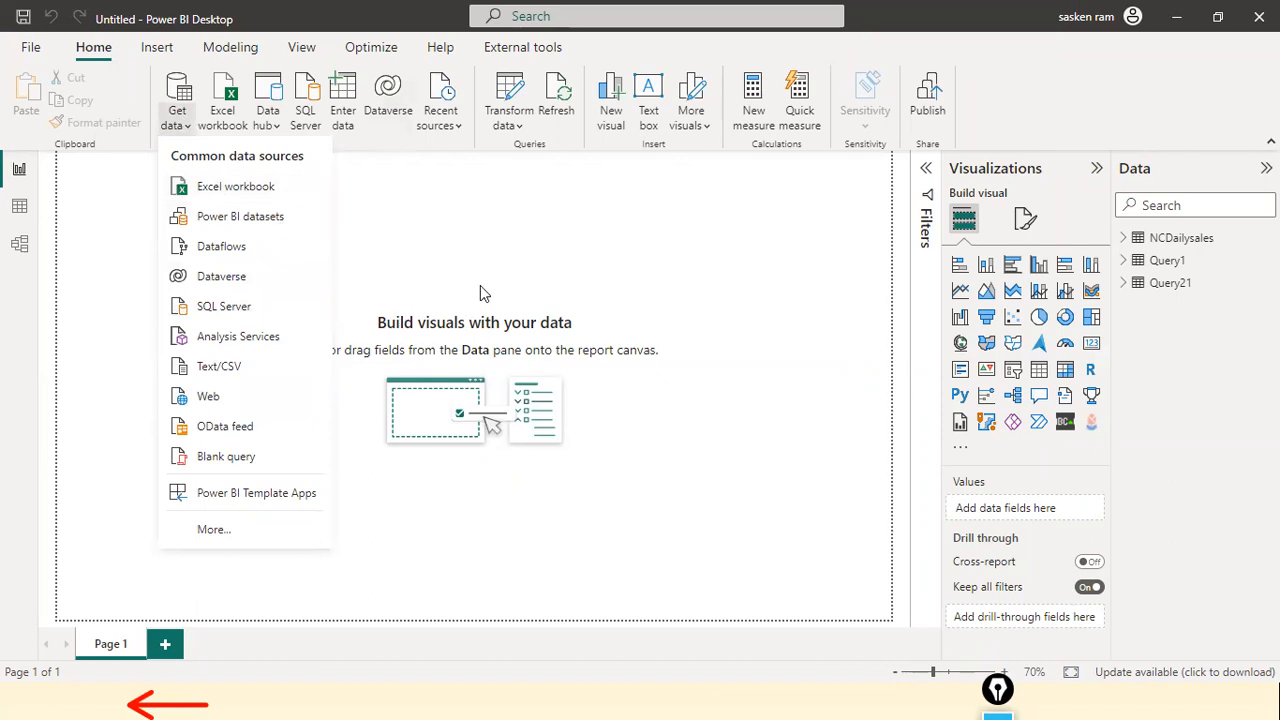
pyautogui.click(403, 289)
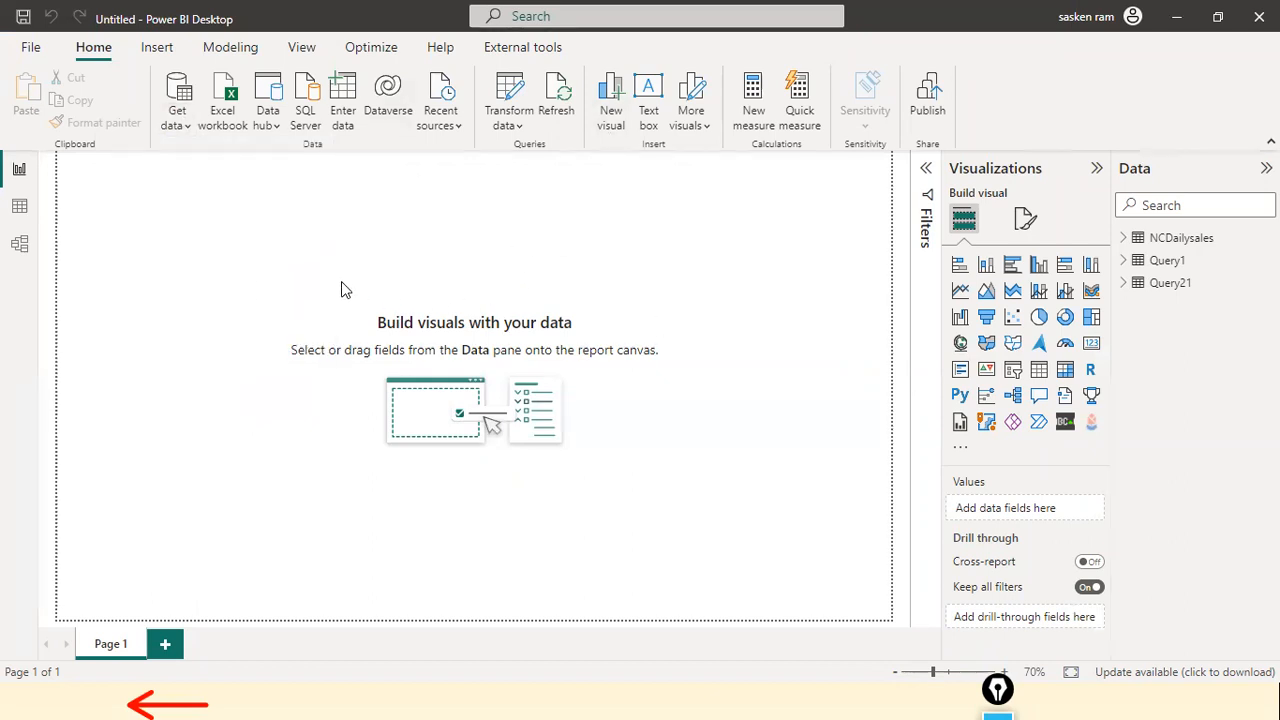